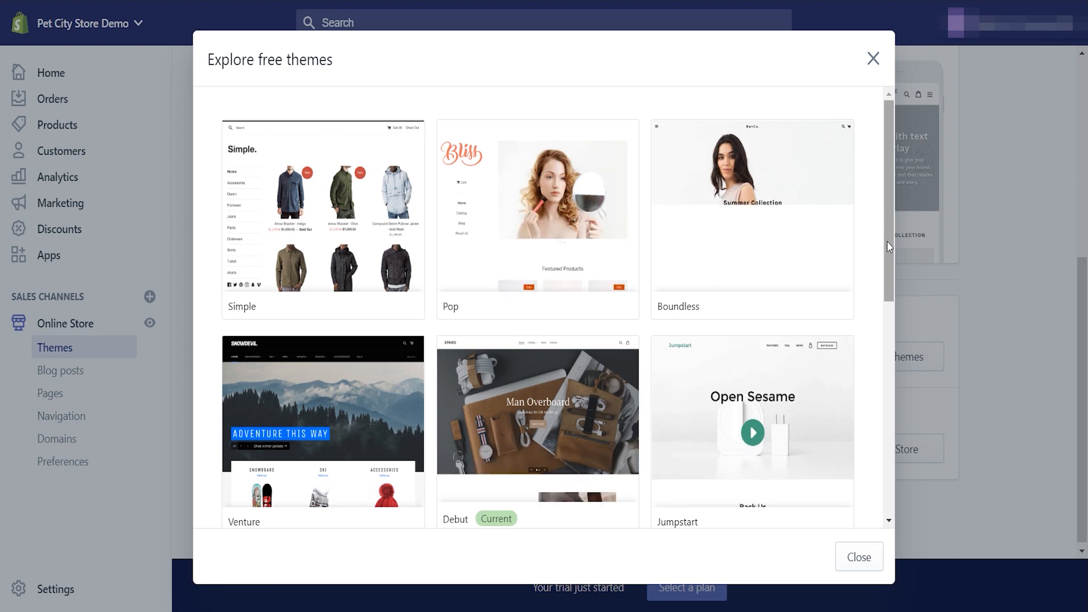
Step: Compare the styles of the free Minimal theme and add it to the theme library with the Modern style
drag(887, 242, 893, 494)
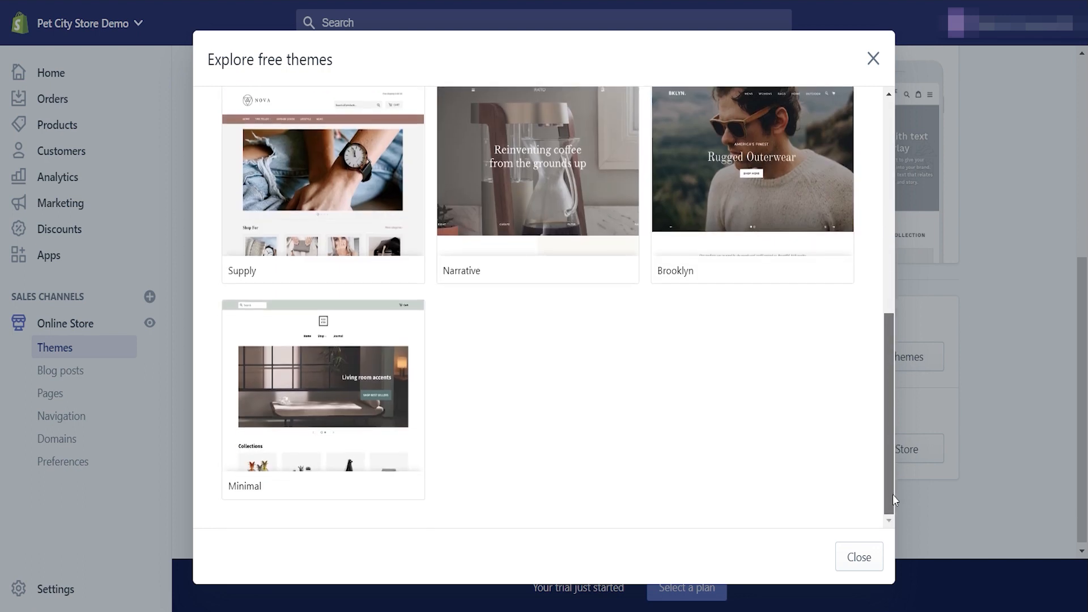
click(312, 416)
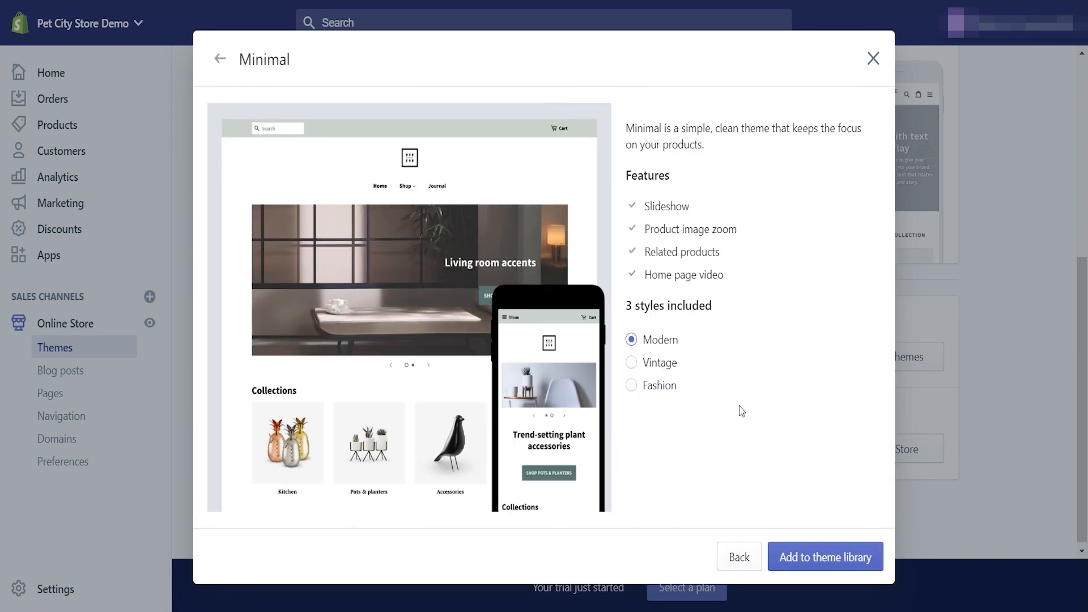
click(656, 363)
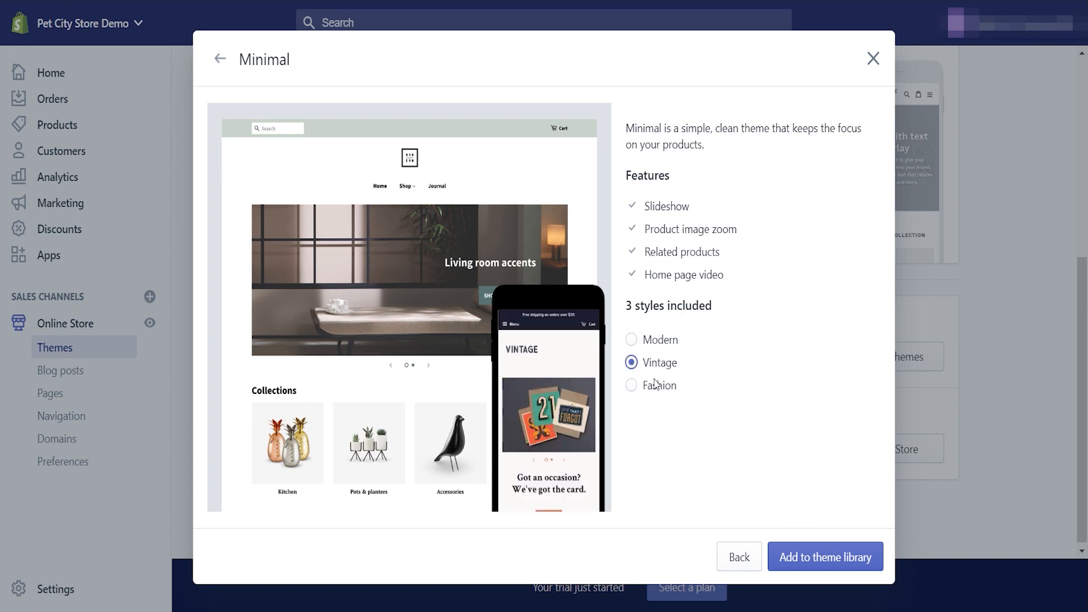
click(655, 387)
click(660, 368)
click(666, 342)
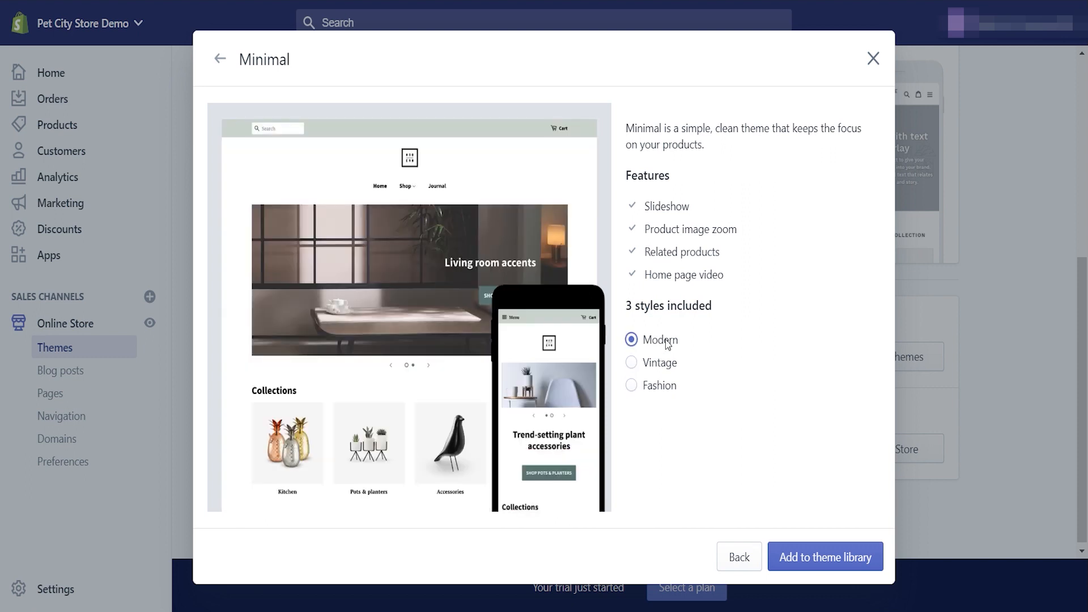
click(818, 556)
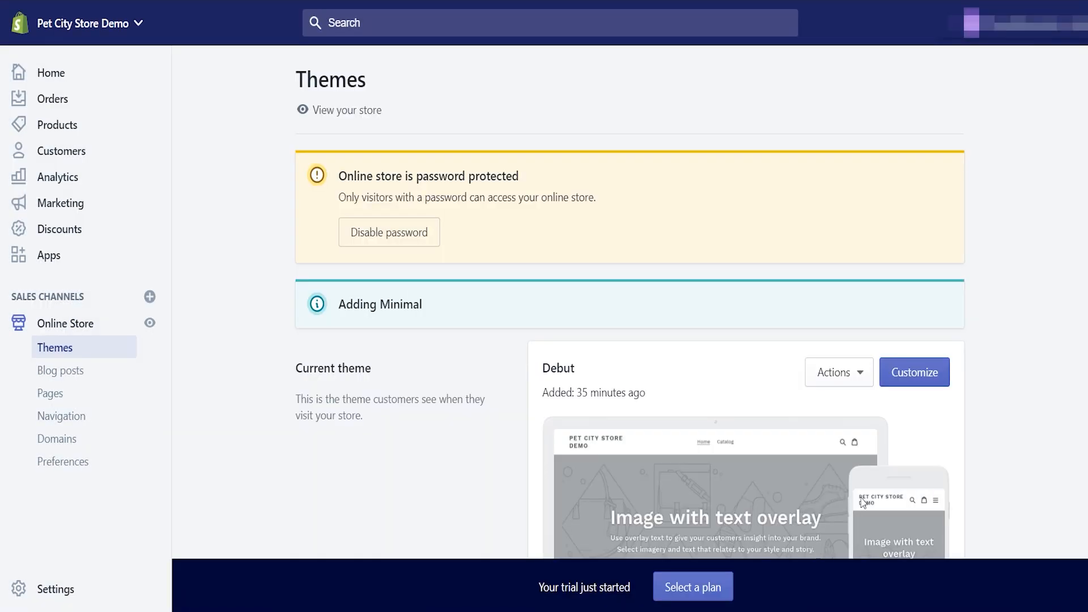
Step: Publish the Minimal theme from the theme library as the store's current theme
scroll(986, 405, down, 5)
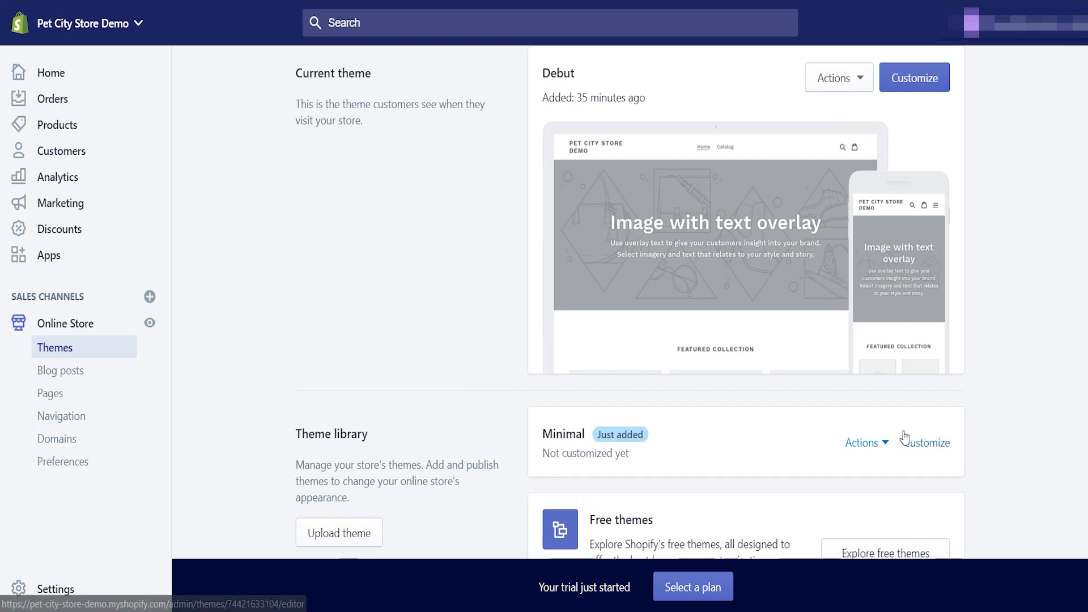
click(868, 445)
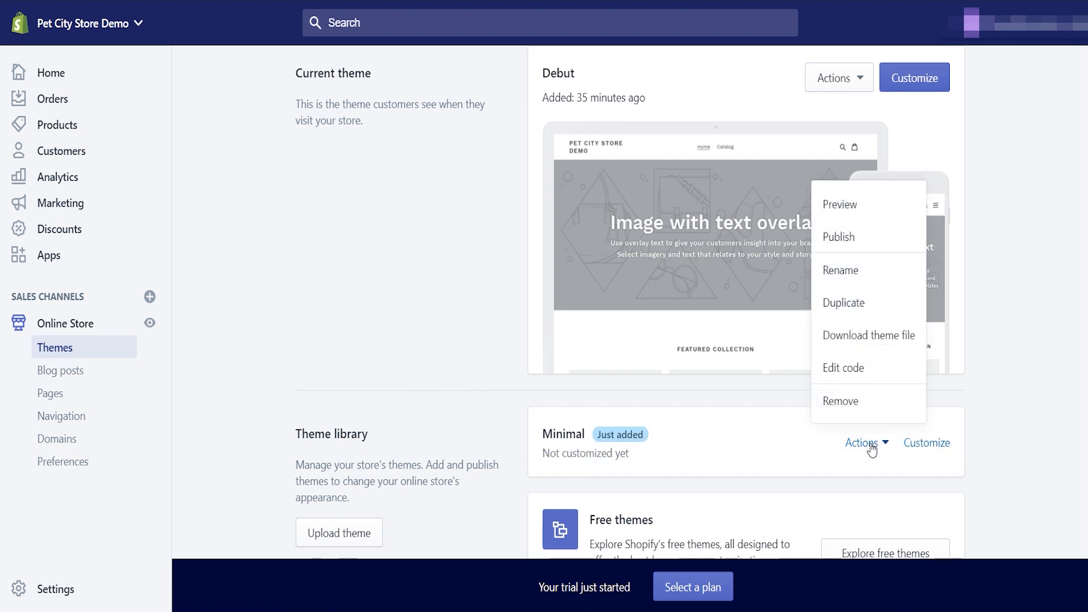
click(843, 238)
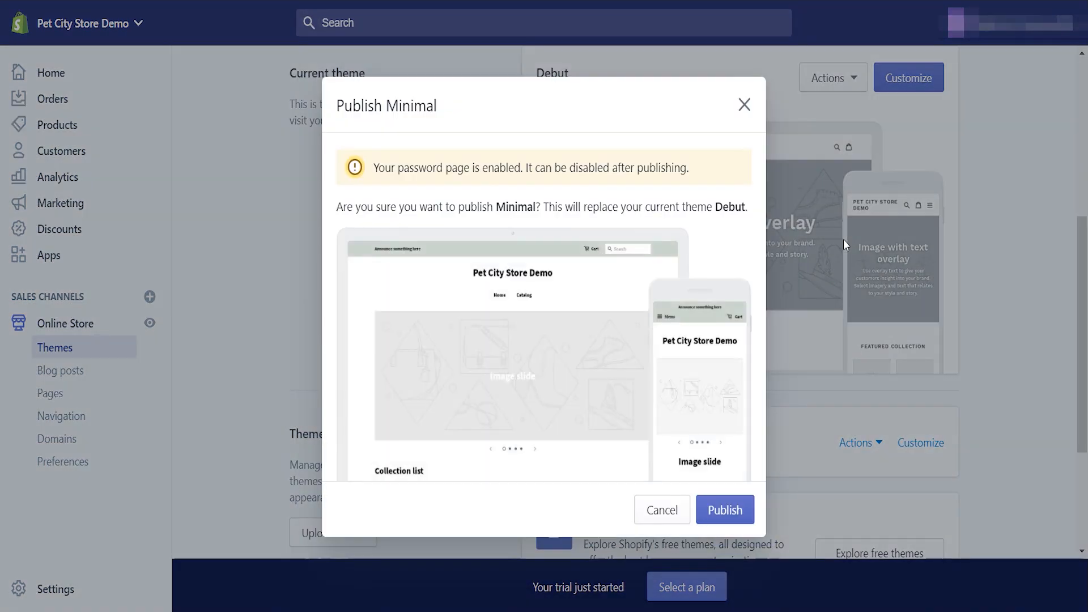
click(724, 512)
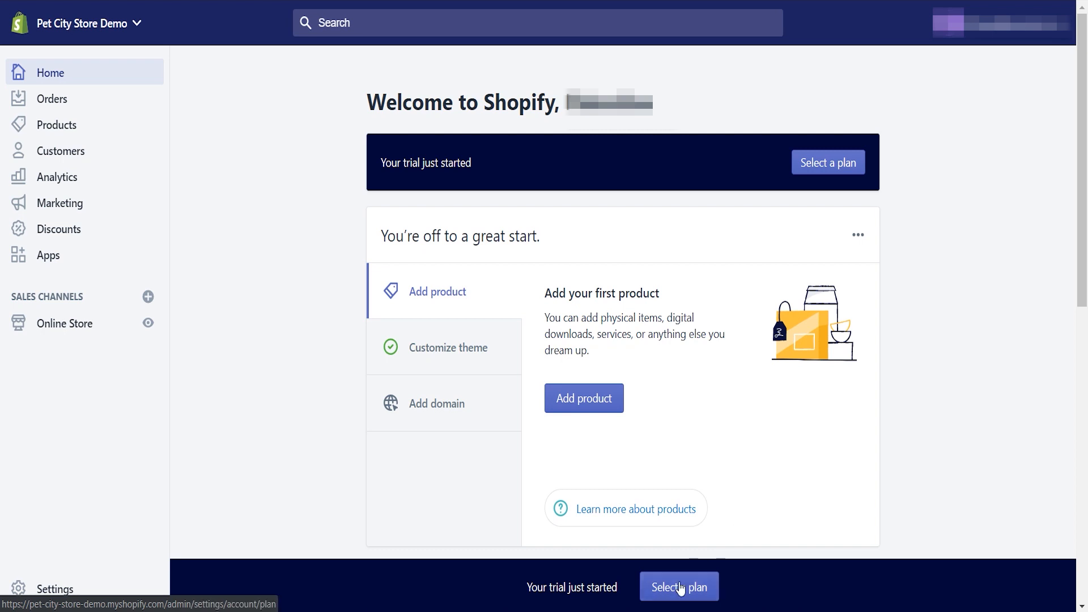
Step: Compare the available Shopify plans and their features, and choose the Basic Shopify plan at $29 per month
click(680, 589)
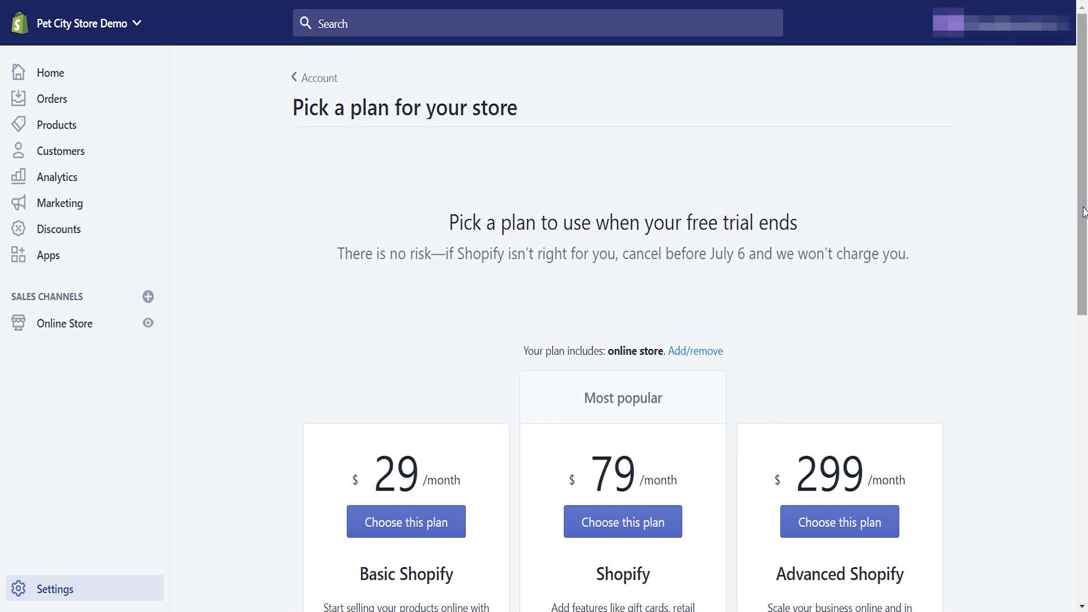
drag(1084, 212, 1085, 354)
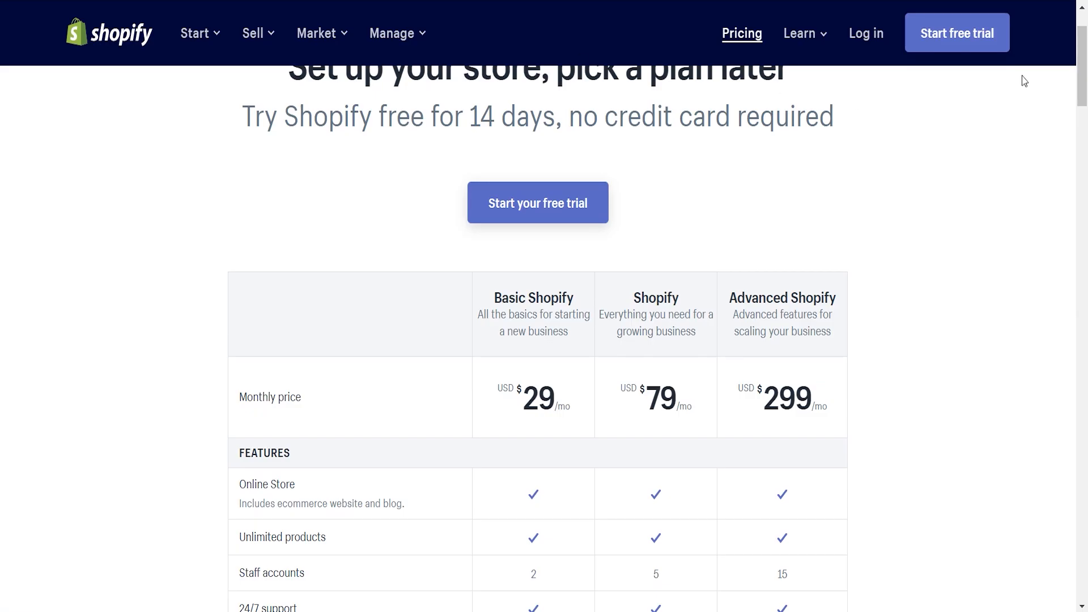
drag(1086, 82, 1076, 107)
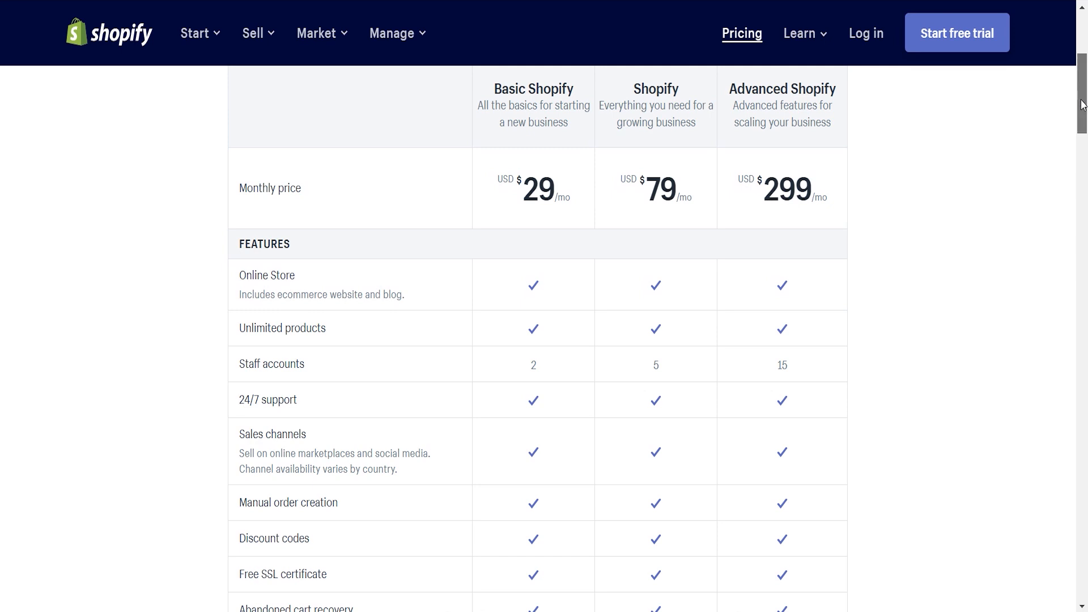
scroll(1082, 105, down, 3)
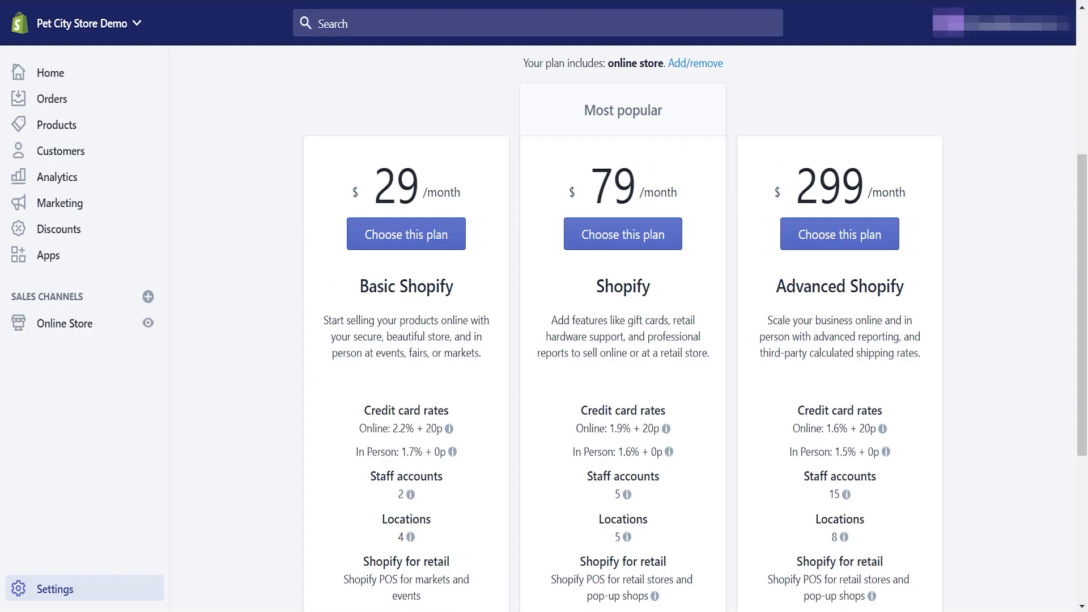
click(378, 235)
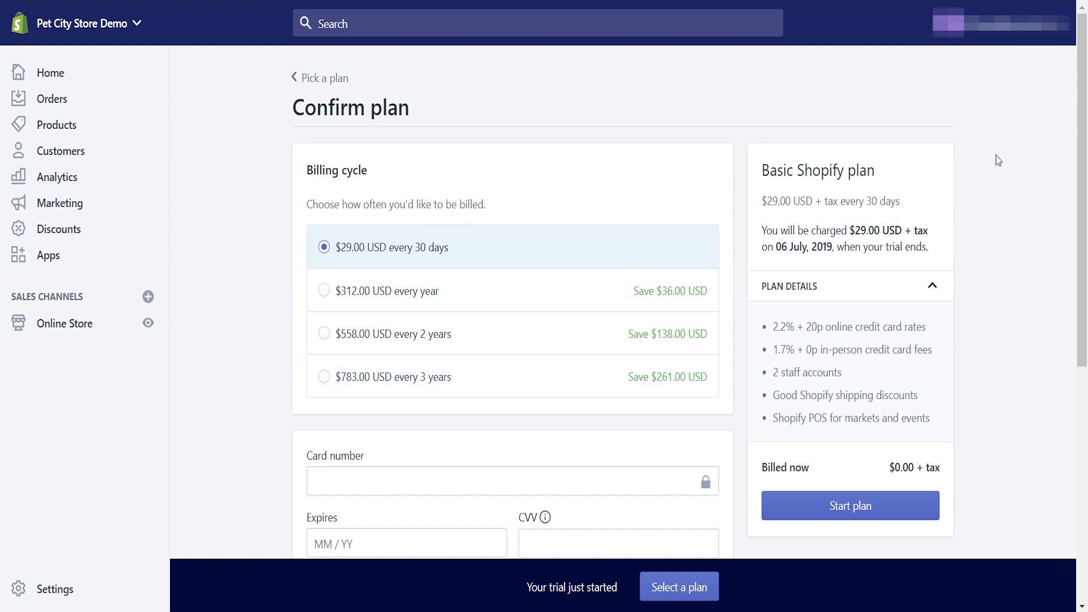
Step: Fill in the payment card details, billing name, address and phone number, and start the Basic Shopify plan
drag(1085, 164, 1086, 369)
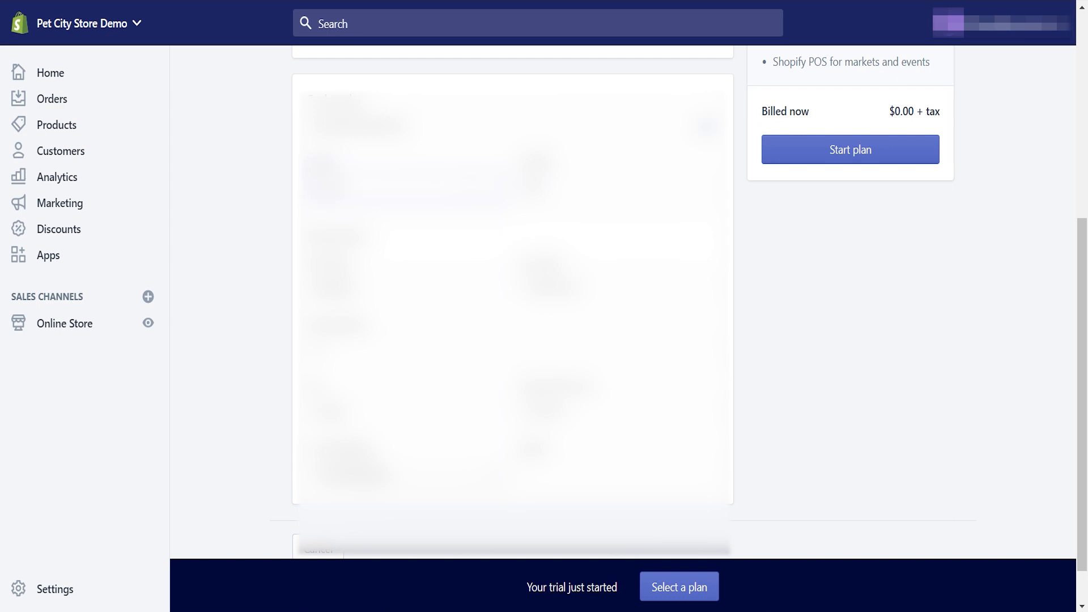
click(446, 348)
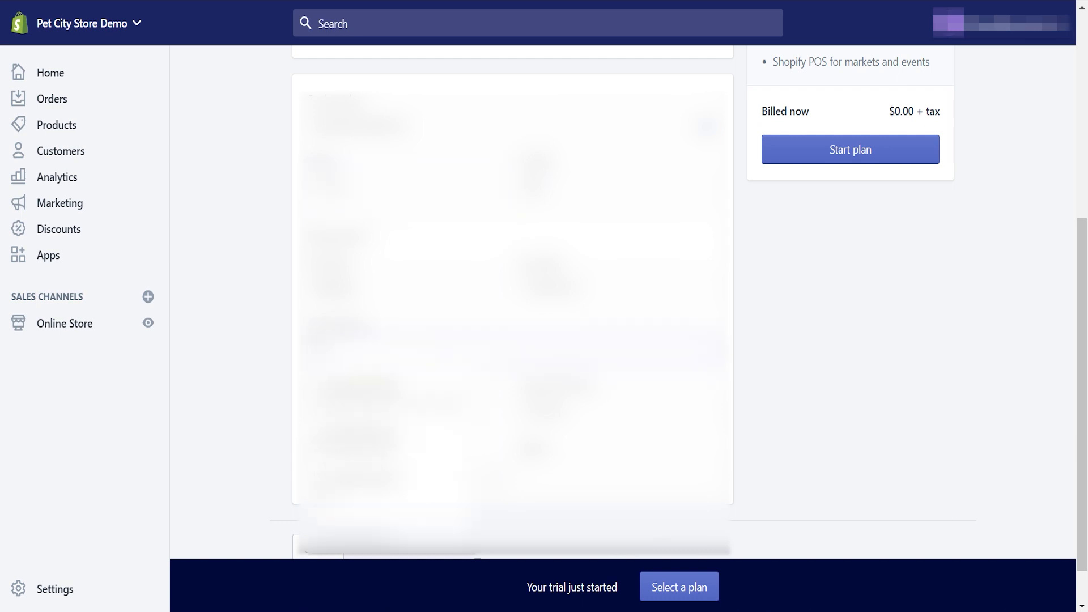
click(411, 387)
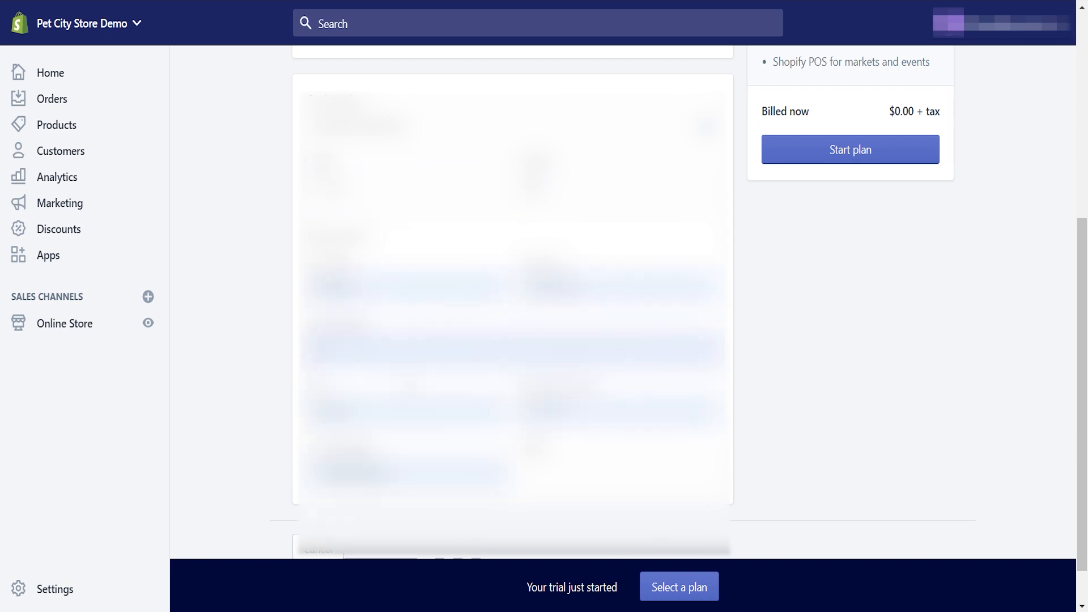
click(411, 349)
key(BackSpace)
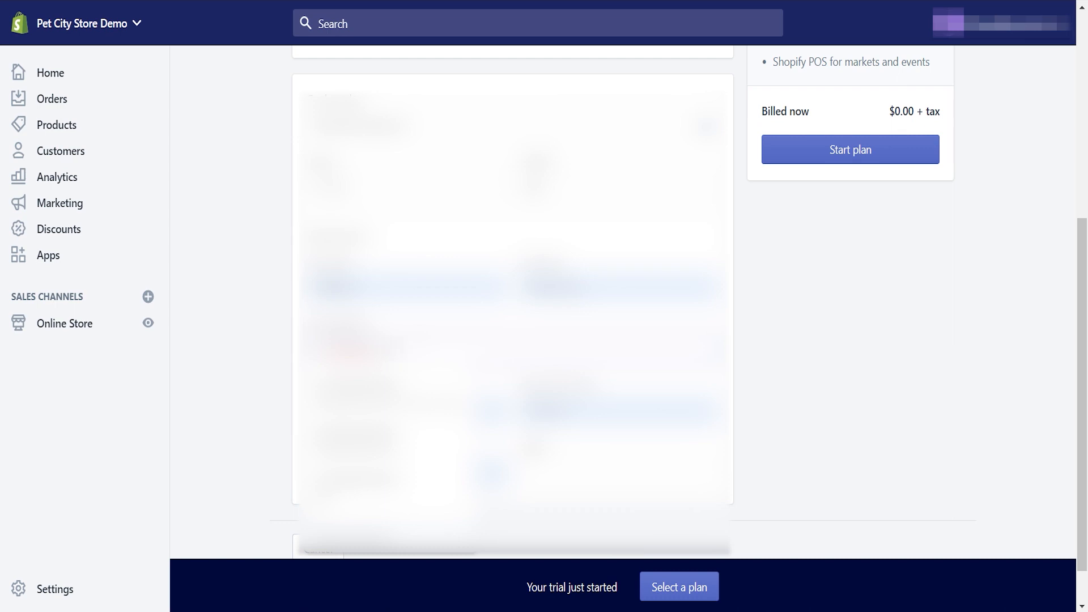
click(619, 473)
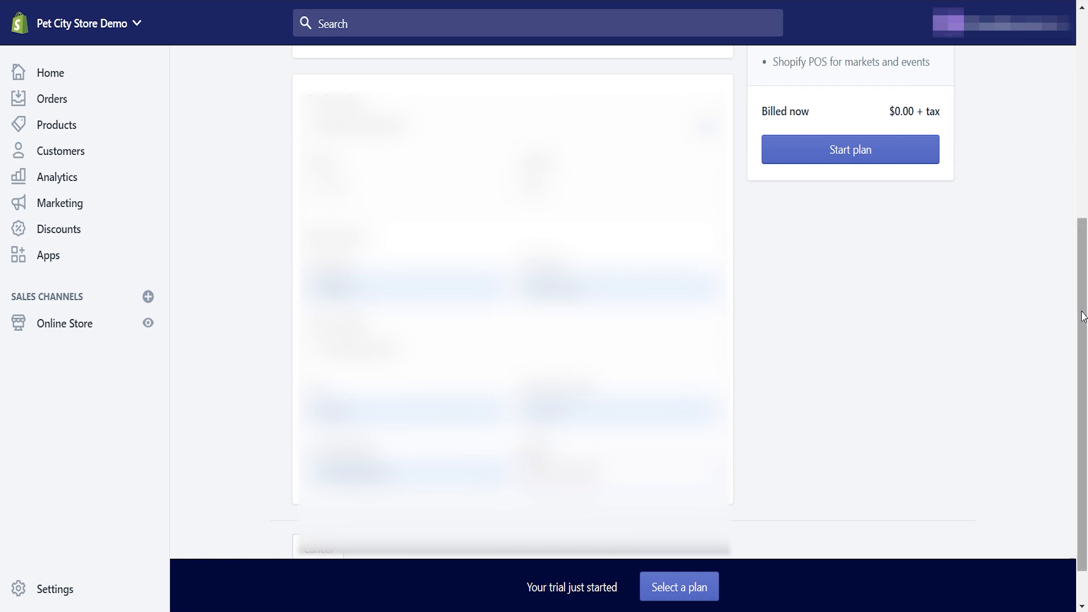
click(843, 152)
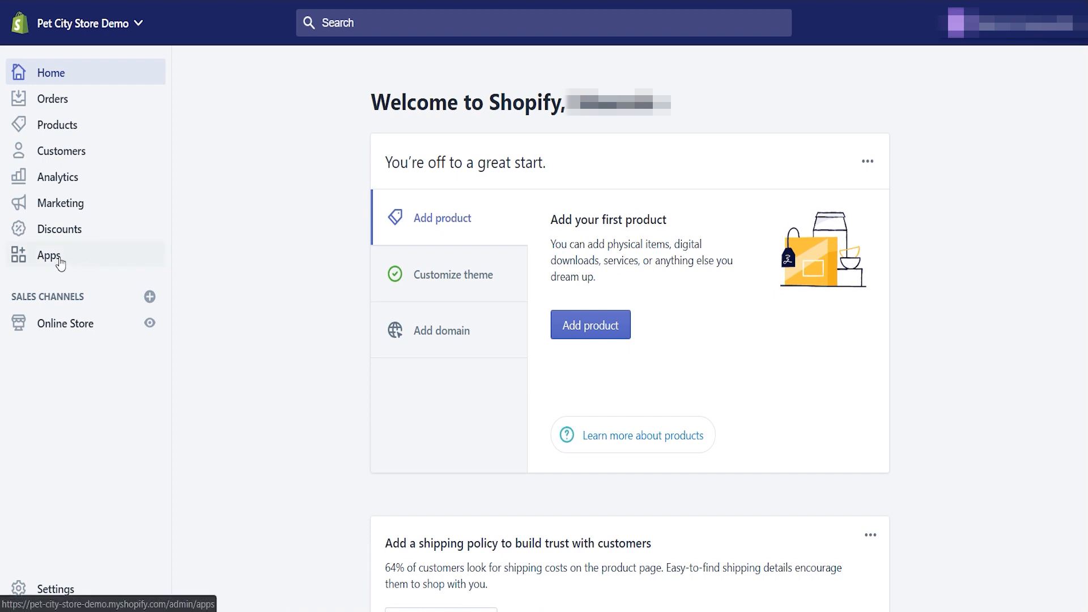
Step: Go to the Shopify App Store from the store's apps and search it for "oberlo"
click(60, 264)
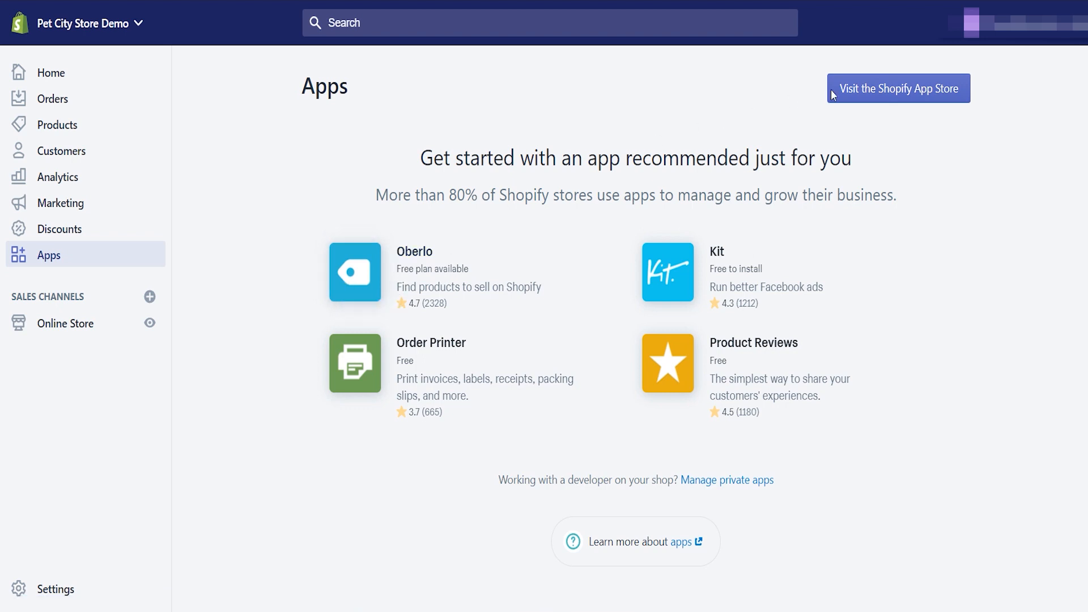
click(867, 94)
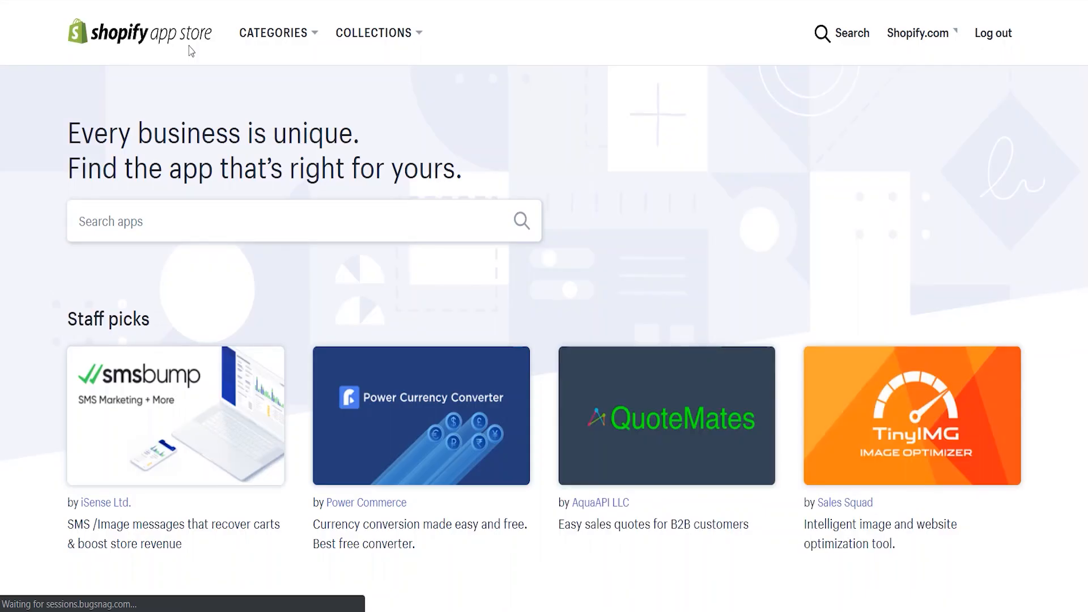
click(181, 229)
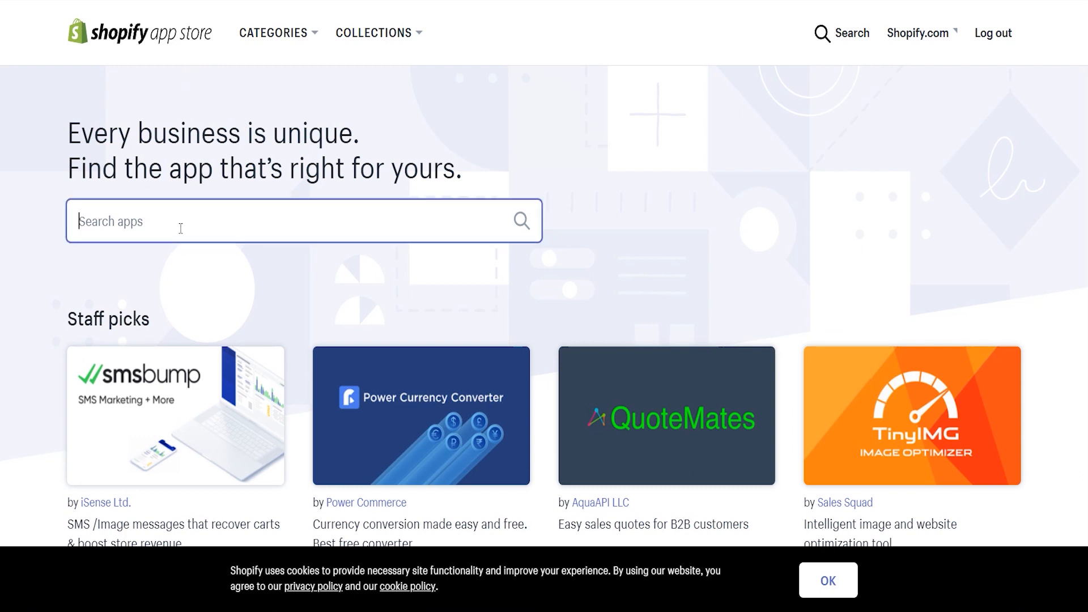
text(oberl)
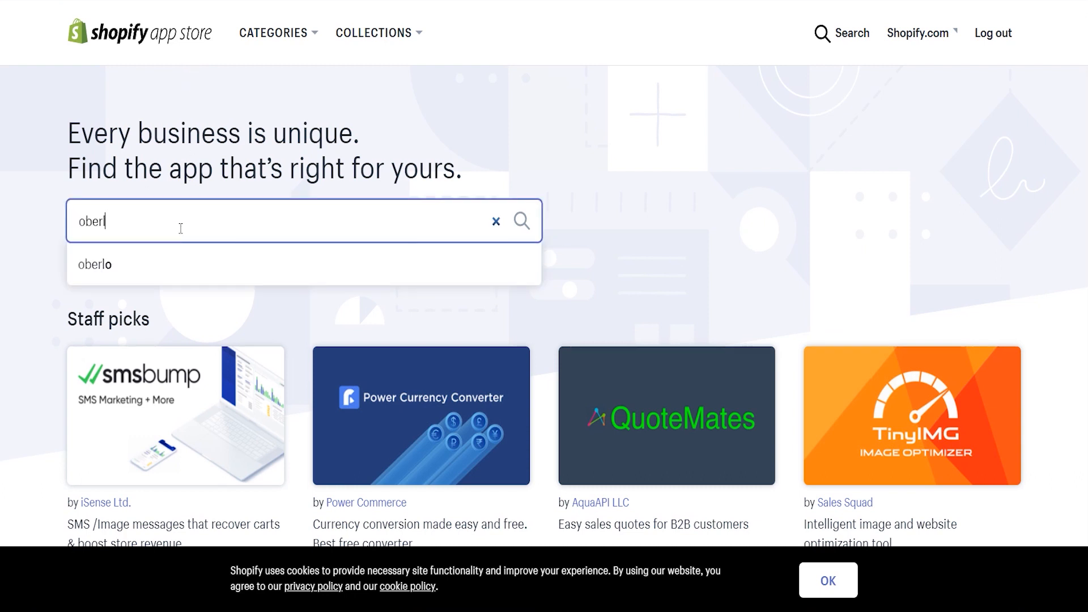
text(o)
click(131, 262)
click(522, 231)
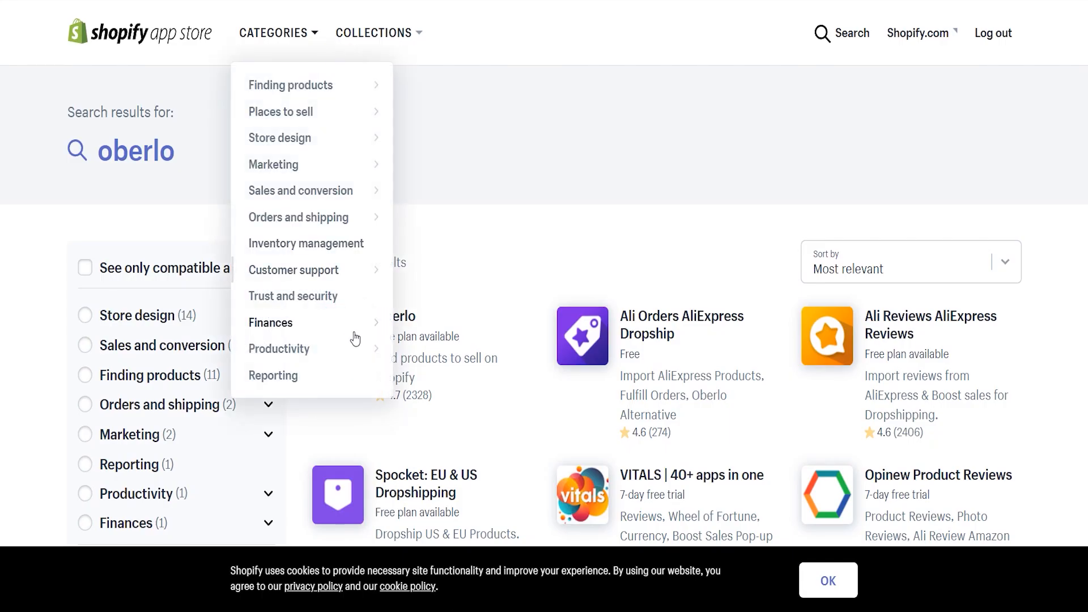
Step: Open the Oberlo listing, add the app and install it on the store
click(356, 335)
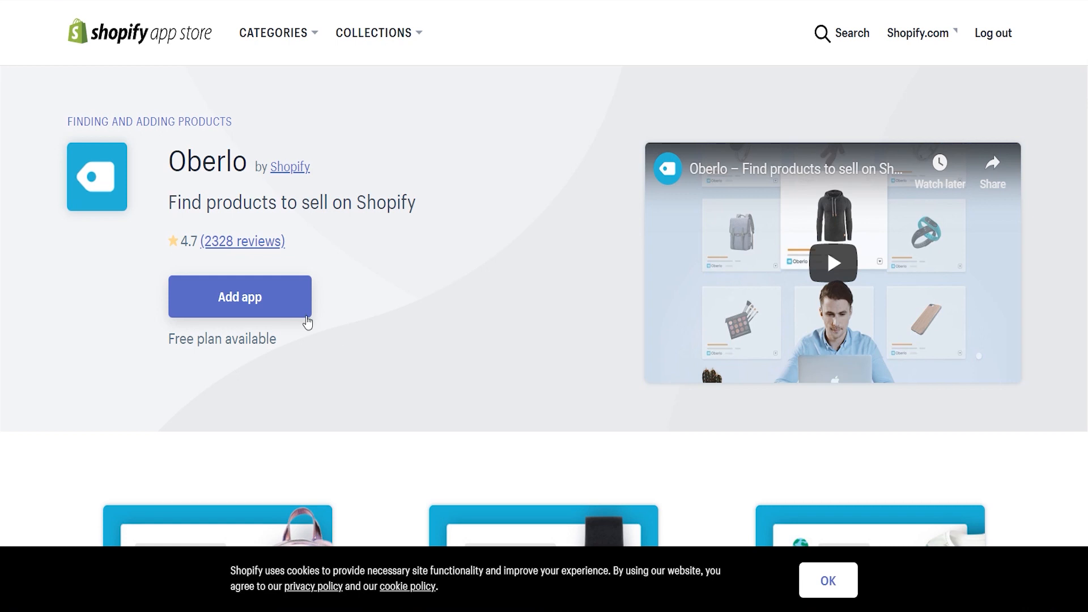
click(256, 304)
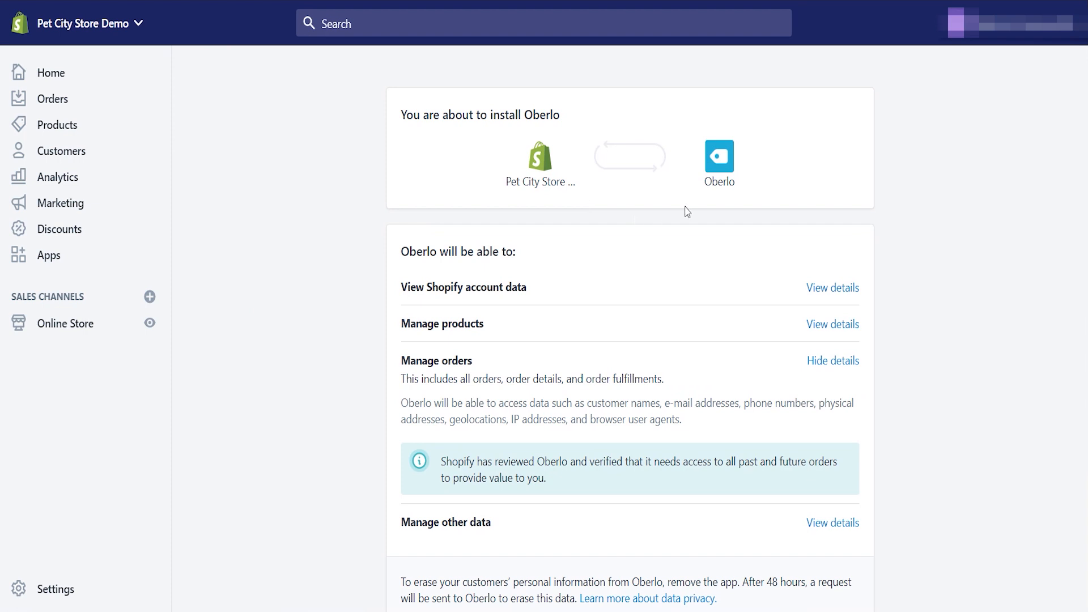
scroll(630, 333, down, 3)
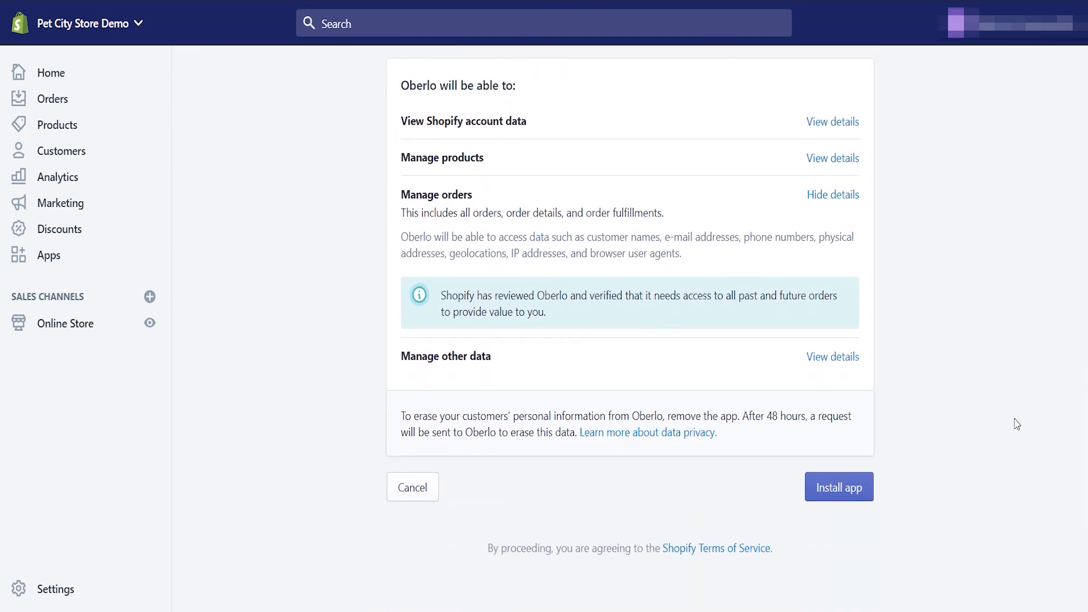
click(851, 485)
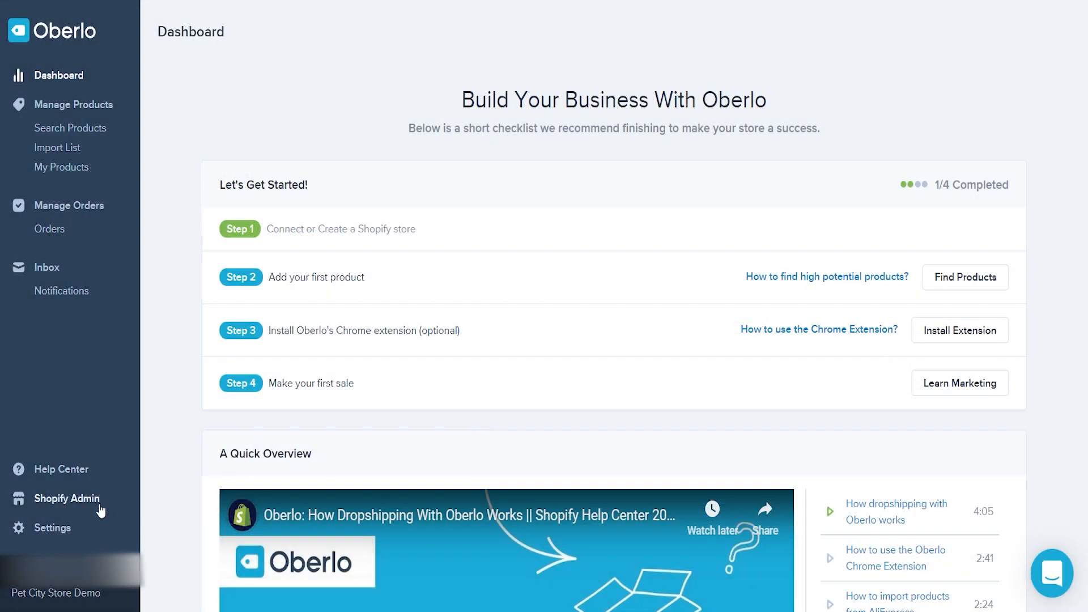
Step: Open the Oberlo settings and enter "Pet City Demo Store" as the store name
click(54, 529)
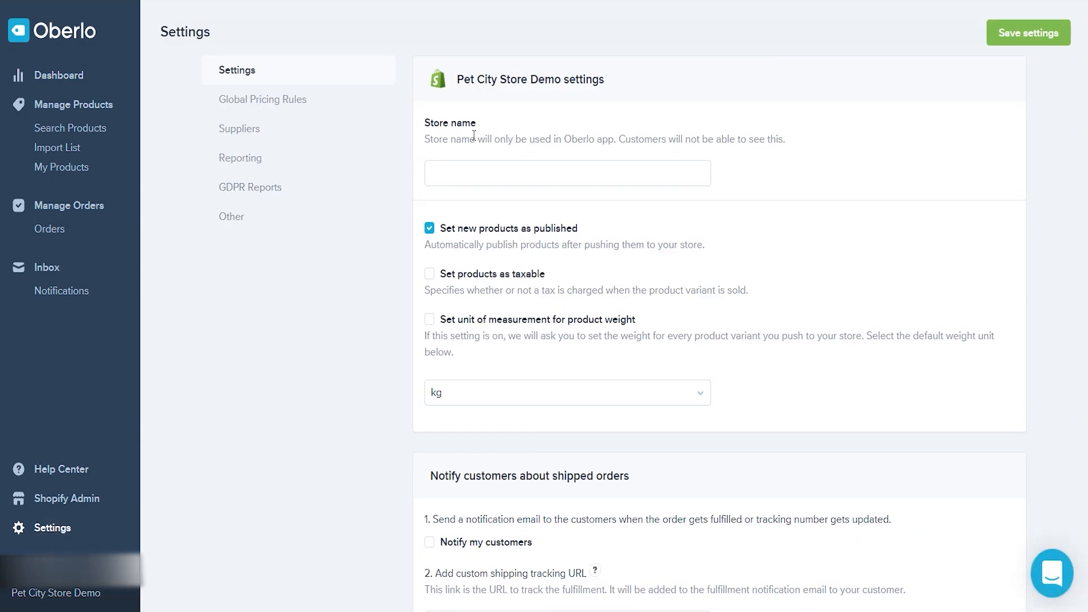
text(Pet )
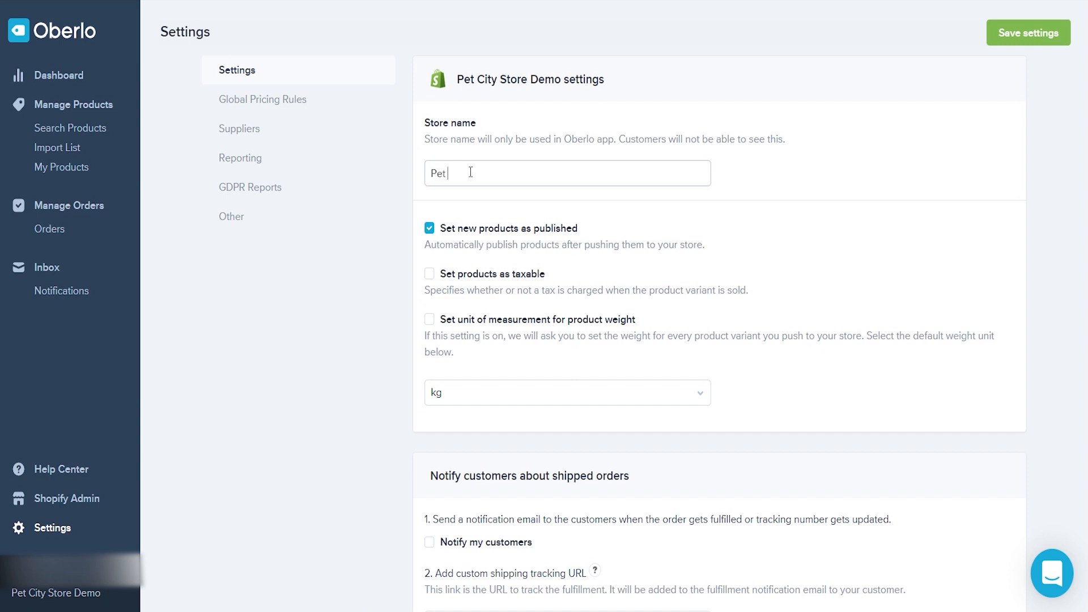
text(City Demo Store)
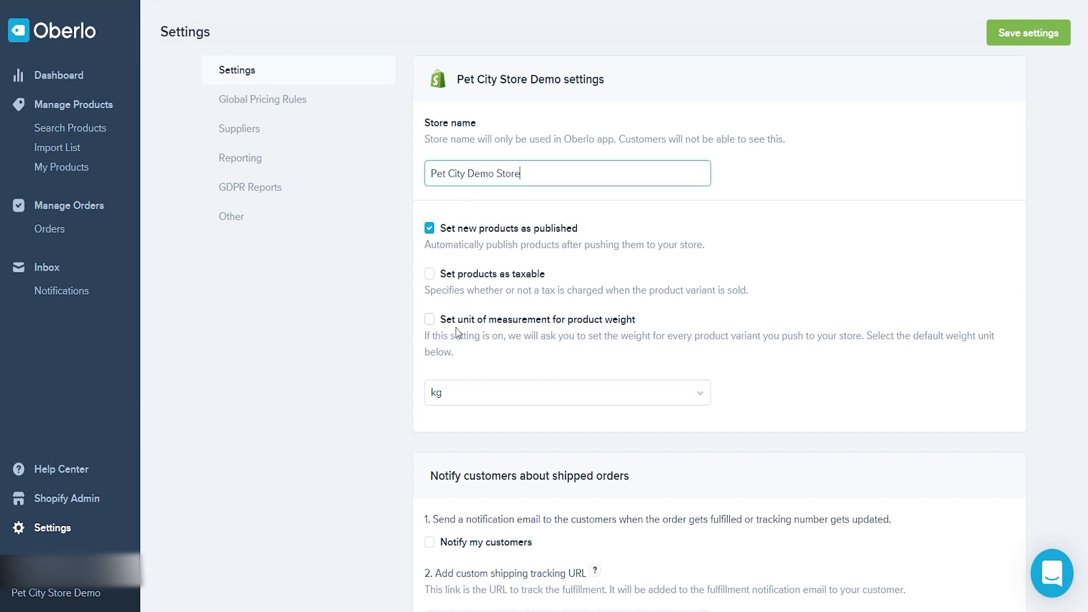
Step: Enable setting the unit of measurement for product weight and choose the default weight unit
click(429, 319)
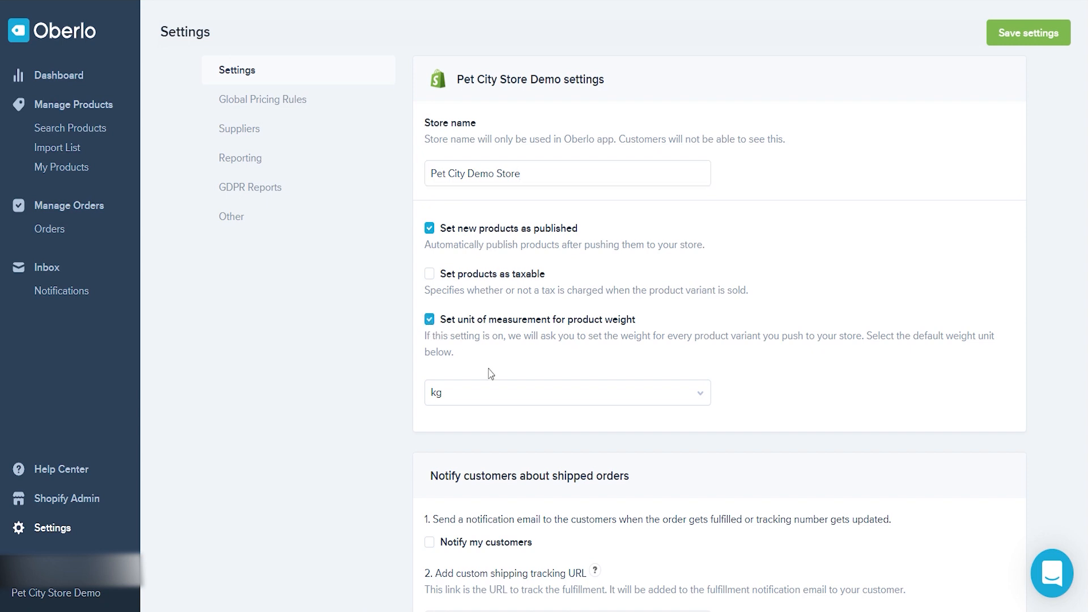
click(521, 400)
click(486, 456)
Step: Turn on notification emails to customers about shipped orders
scroll(719, 317, down, 1)
scroll(774, 245, down, 6)
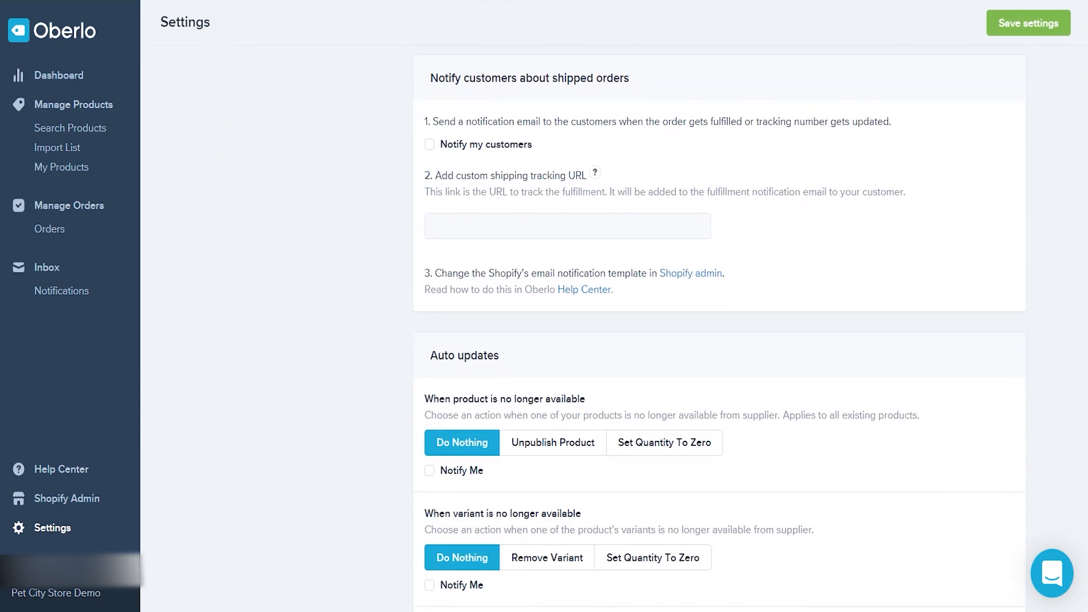
click(428, 148)
scroll(719, 340, down, 4)
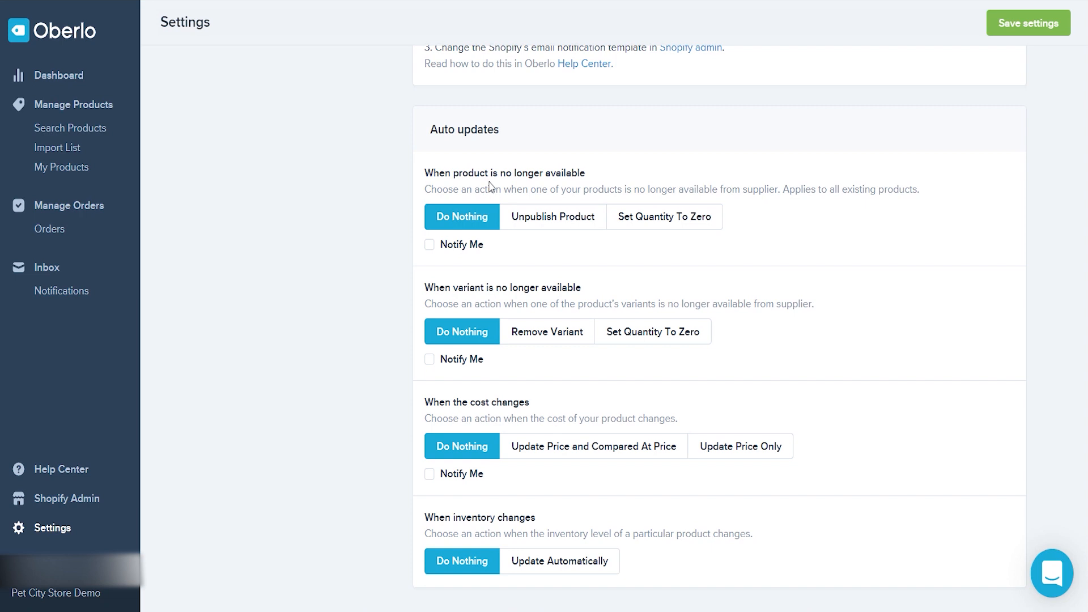
Step: Set the auto updates for unavailable products and unavailable variants to Set Quantity To Zero, with Notify Me enabled for both
click(647, 222)
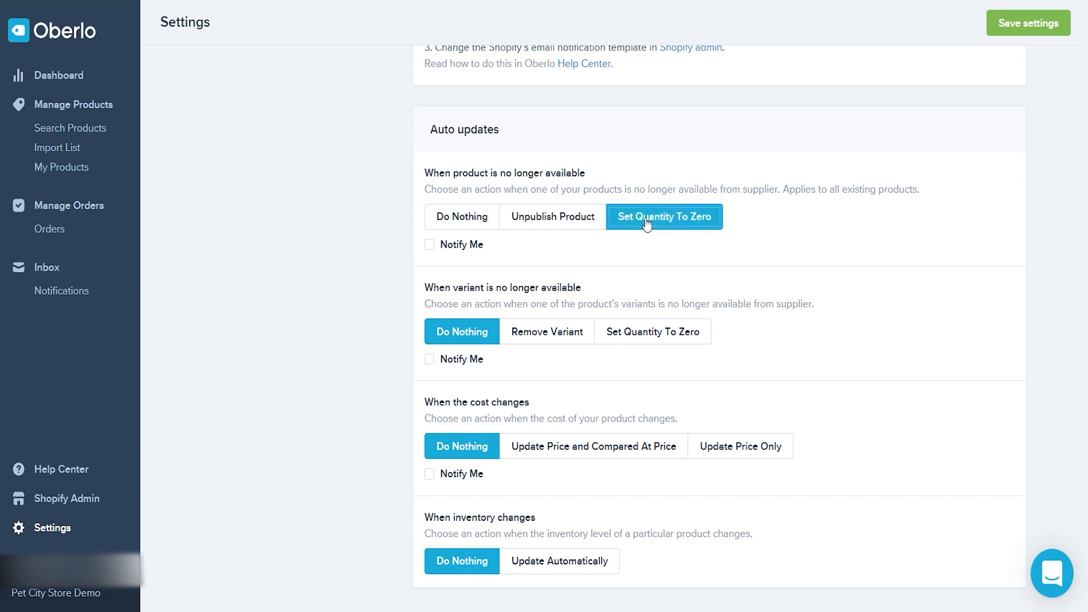
click(428, 245)
click(625, 333)
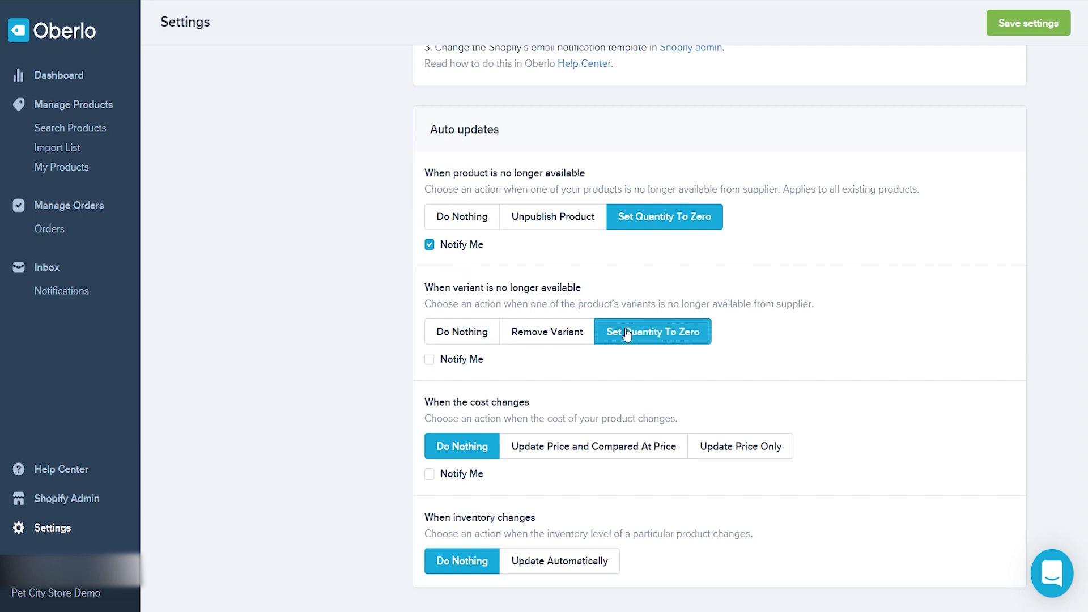
click(428, 360)
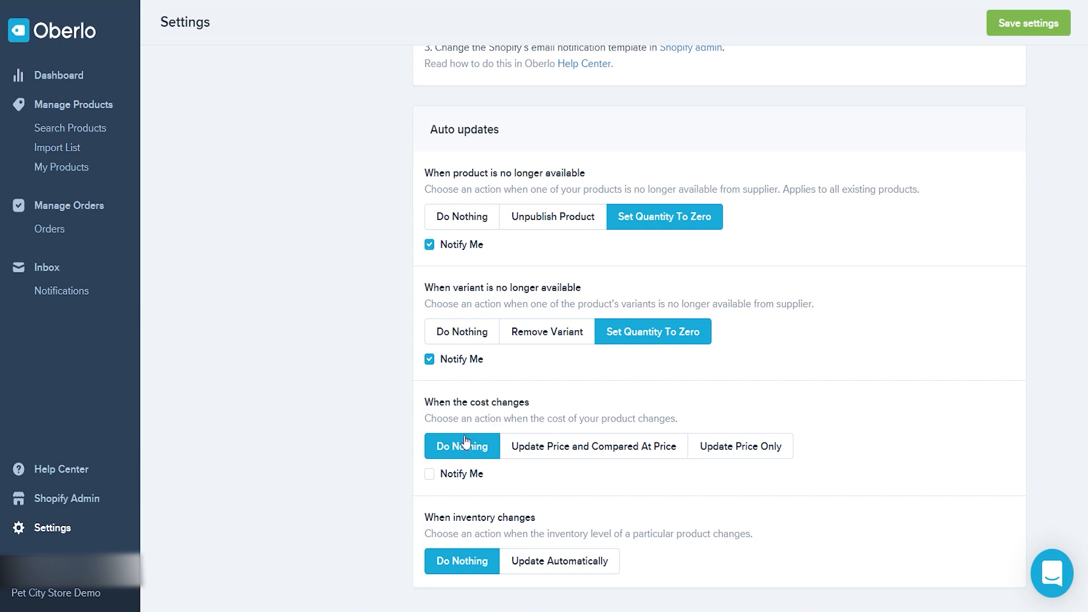
Step: Enable Notify Me for cost changes, set inventory changes to Update Automatically, and save the settings
click(431, 476)
click(554, 564)
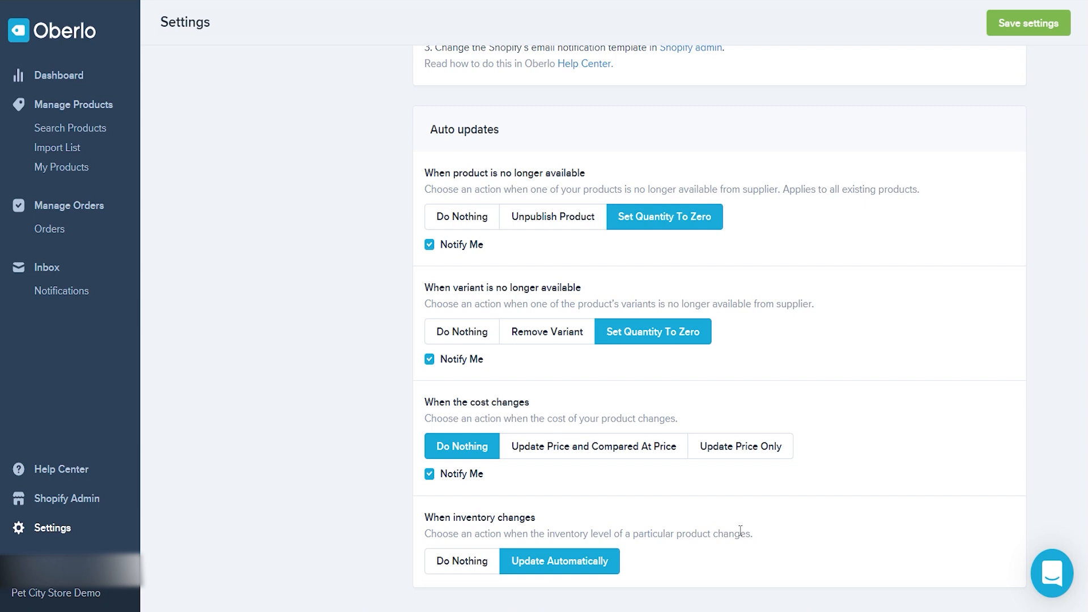
click(1006, 27)
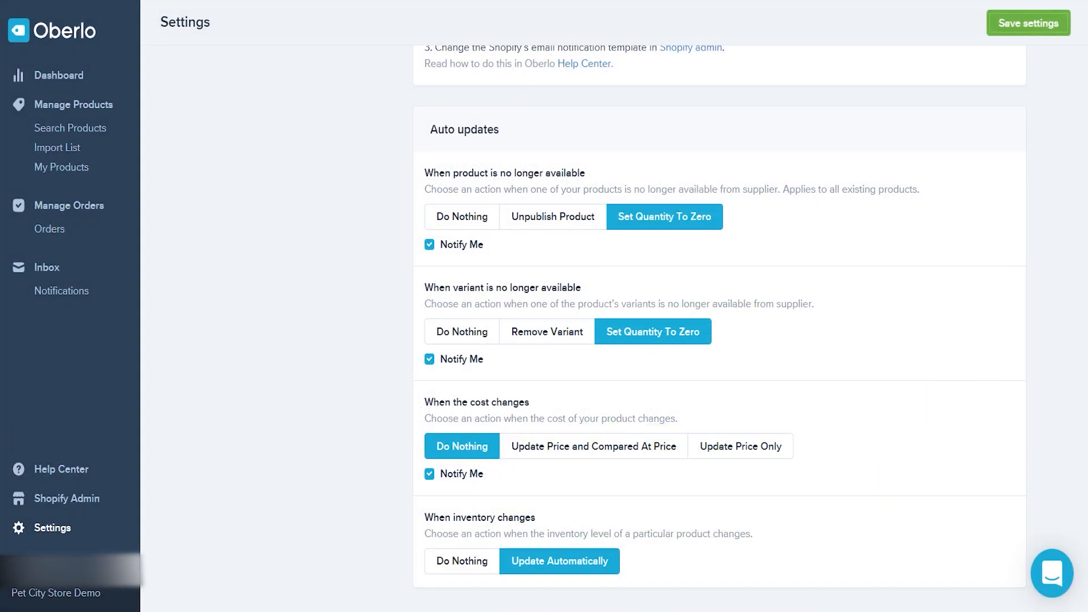
Step: In the supplier settings, choose ePacket as the default AliExpress shipping method, enter the override phone number, and save
scroll(719, 317, up, 11)
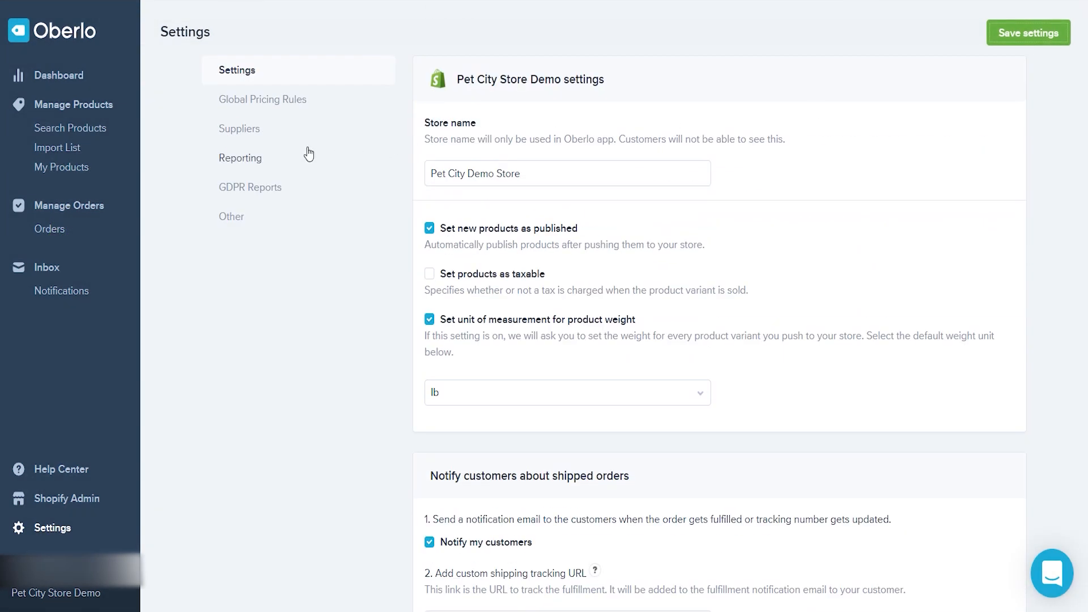
click(255, 134)
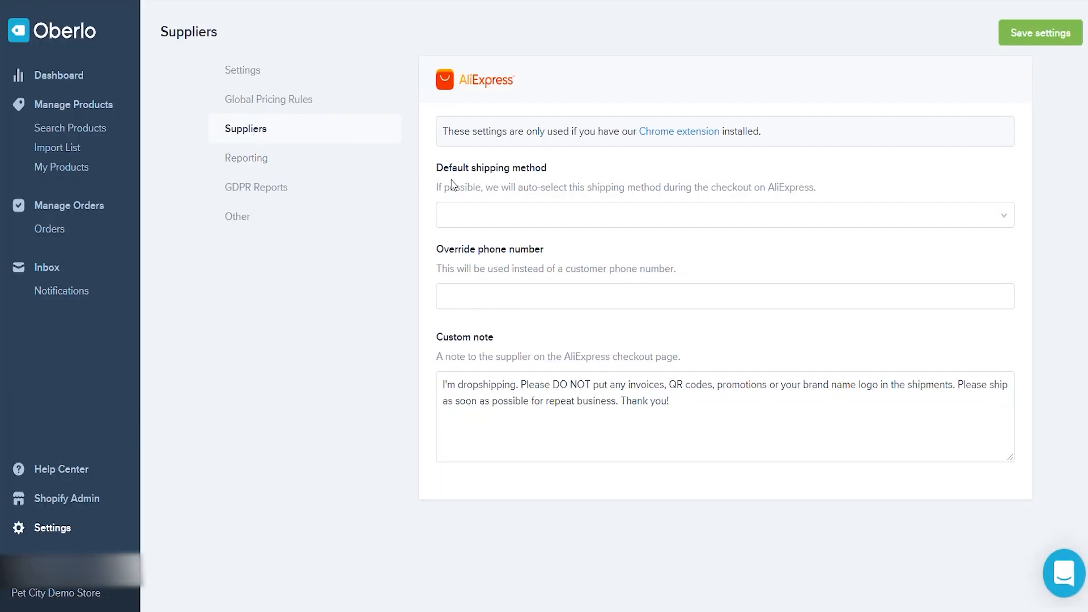
click(570, 221)
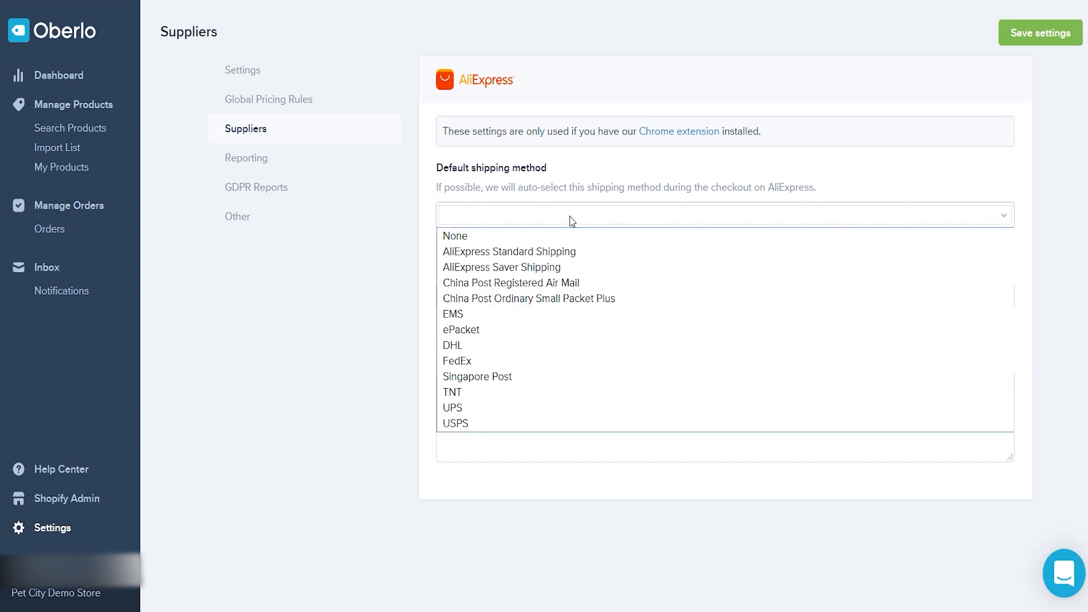
click(482, 331)
click(506, 300)
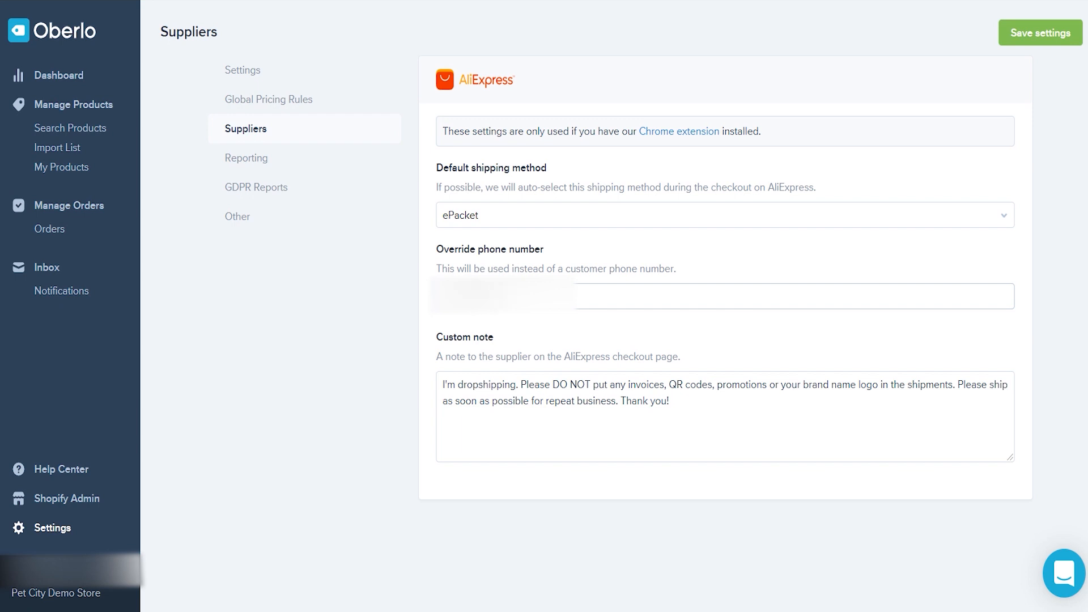
click(497, 296)
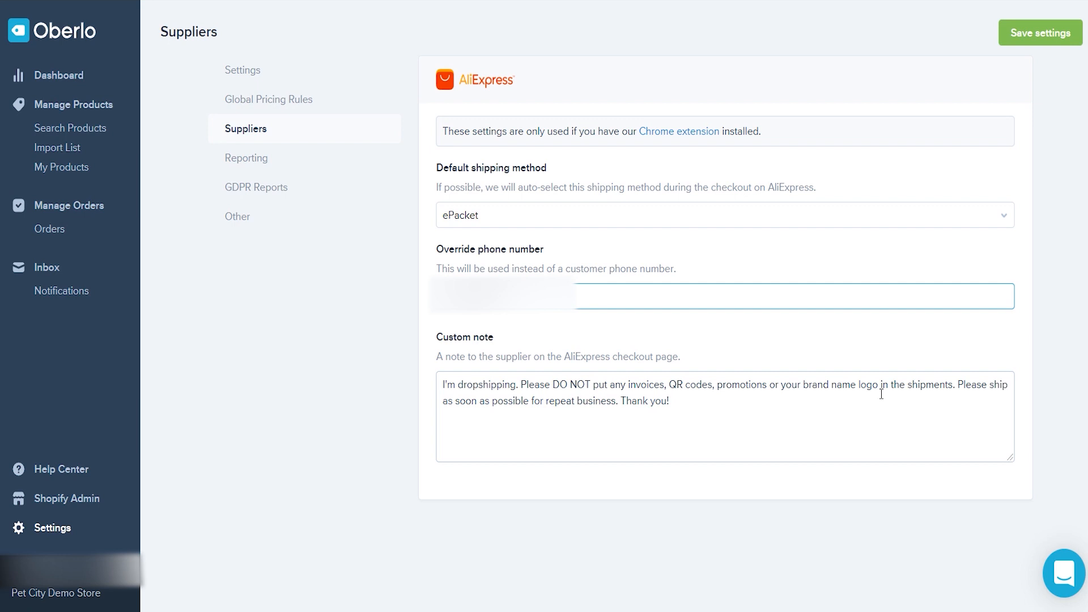
click(1058, 34)
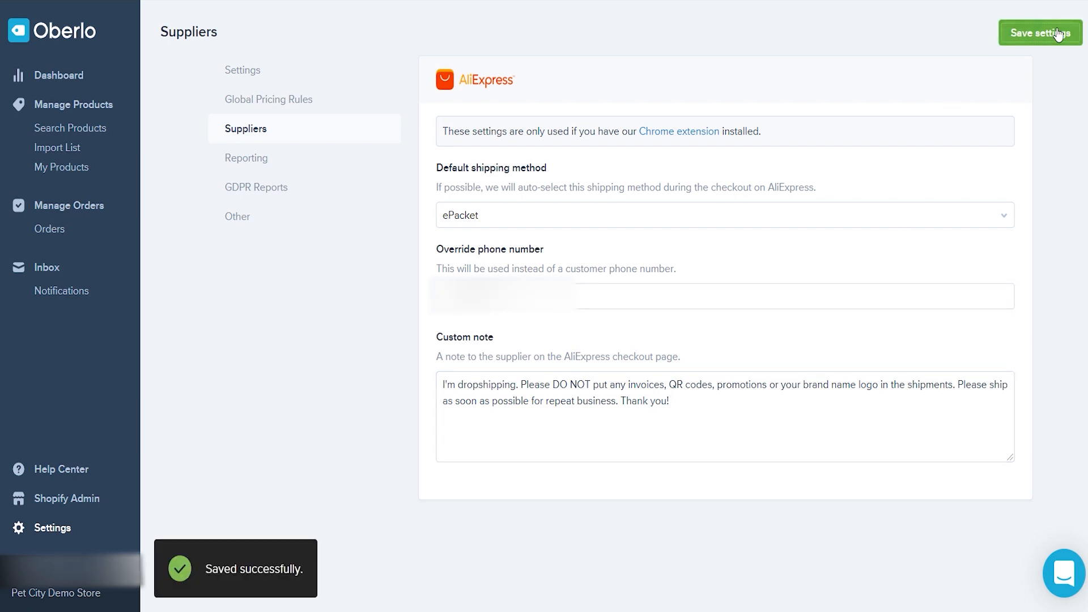
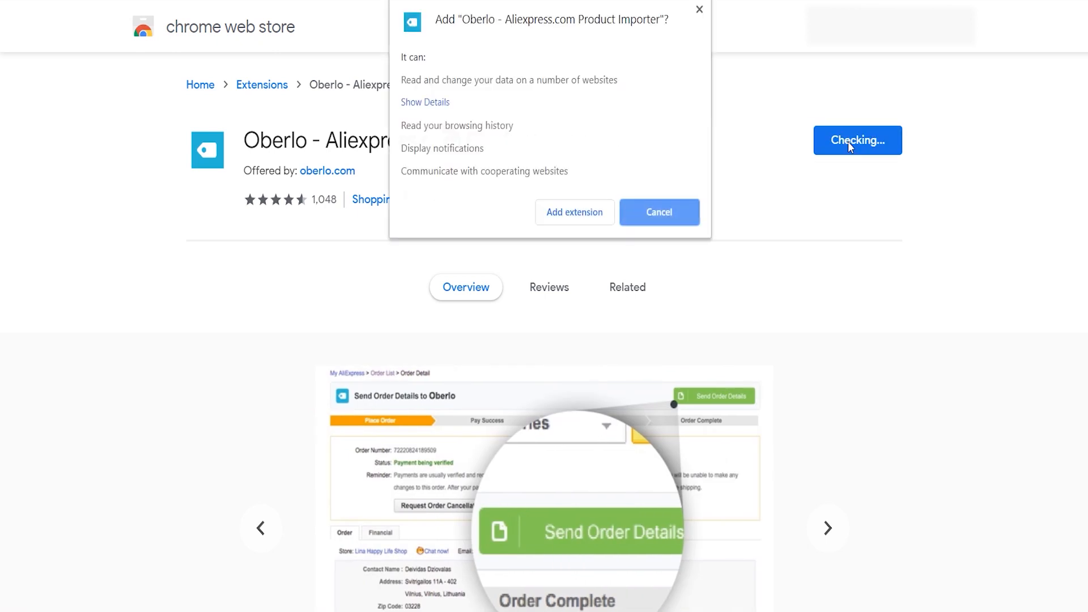
Step: Confirm adding the "Oberlo - Aliexpress.com Product Importer" extension to Chrome
click(576, 212)
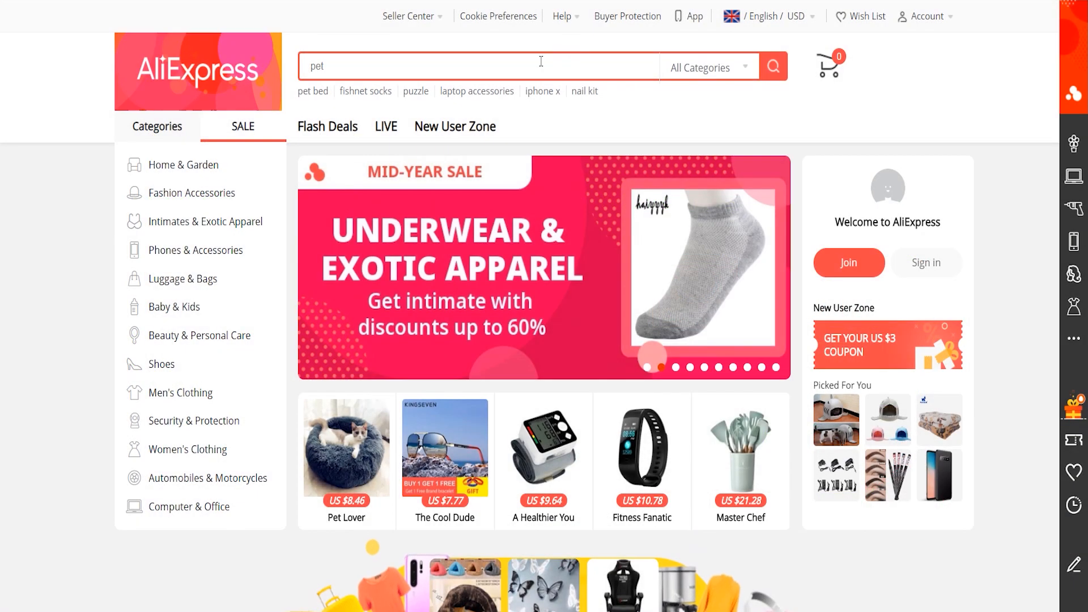
Step: Search AliExpress for "pet bed" and sort the results by orders
text(pet bed)
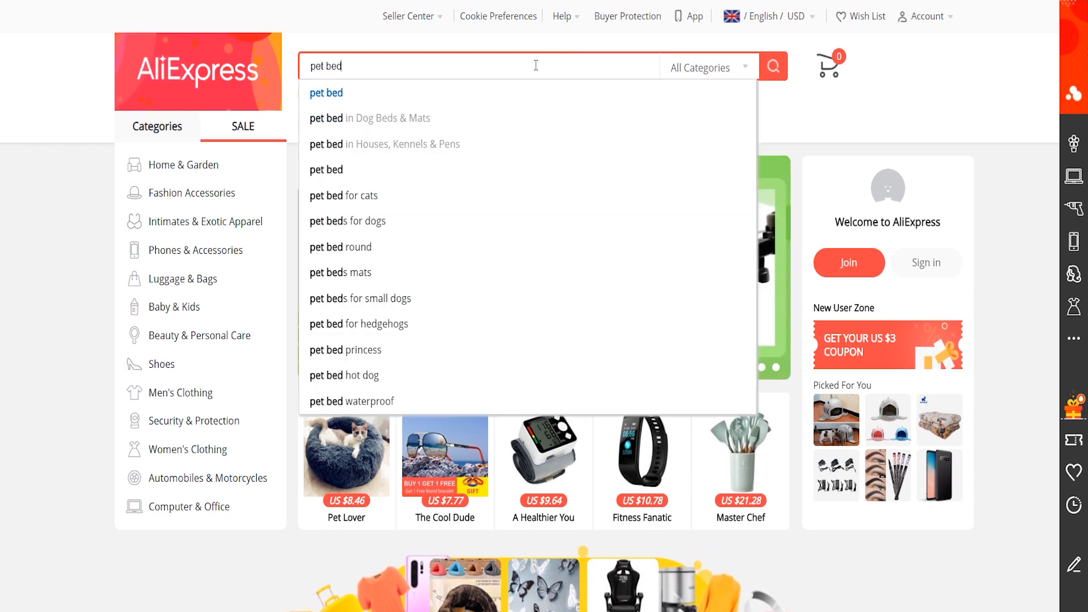
key(Return)
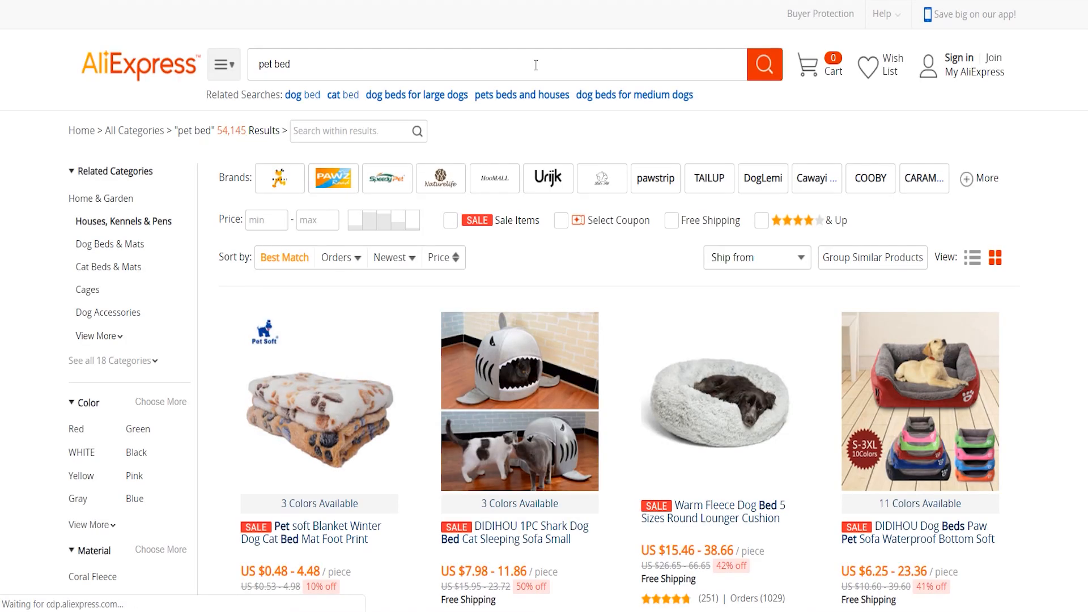
click(337, 258)
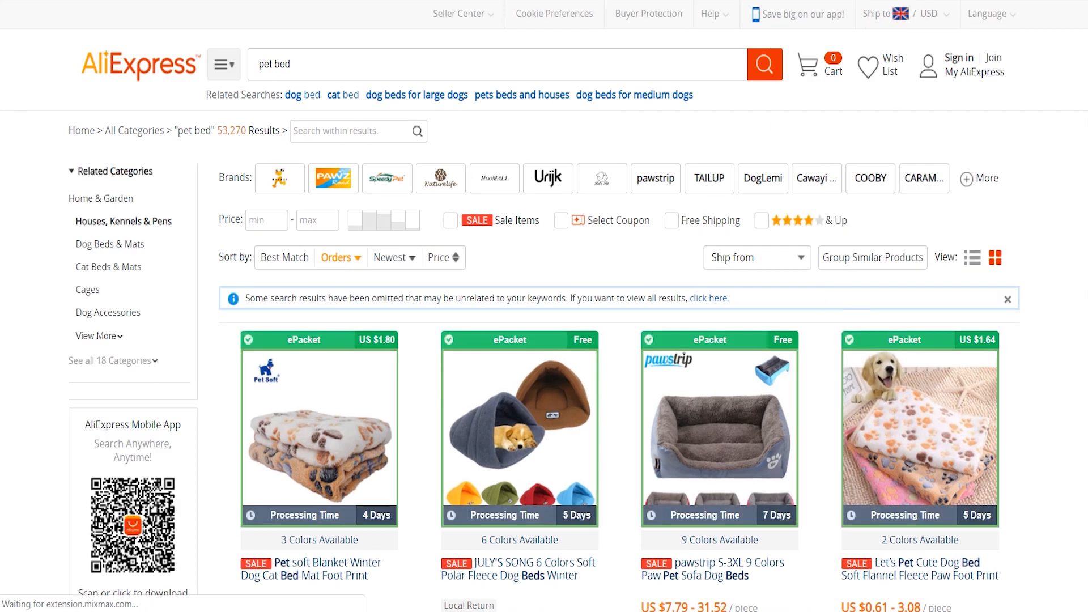
Step: Open the JULY'S SONG 6 Colors Soft Polar Fleece Dog Beds listing and add it to the Oberlo import list
scroll(544, 306, down, 6)
scroll(544, 306, up, 2)
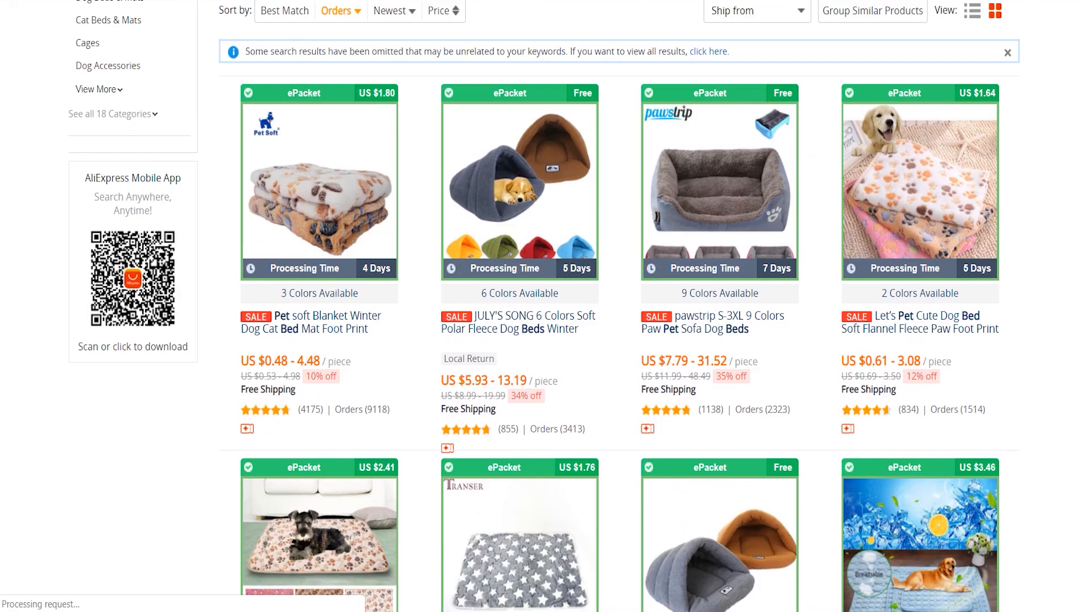
click(521, 248)
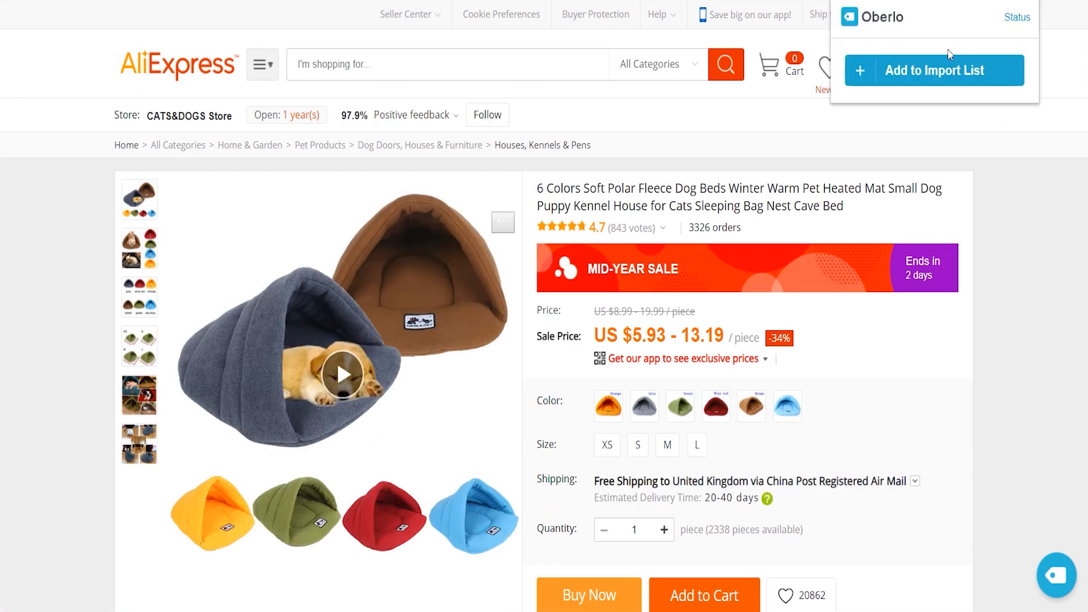
click(935, 72)
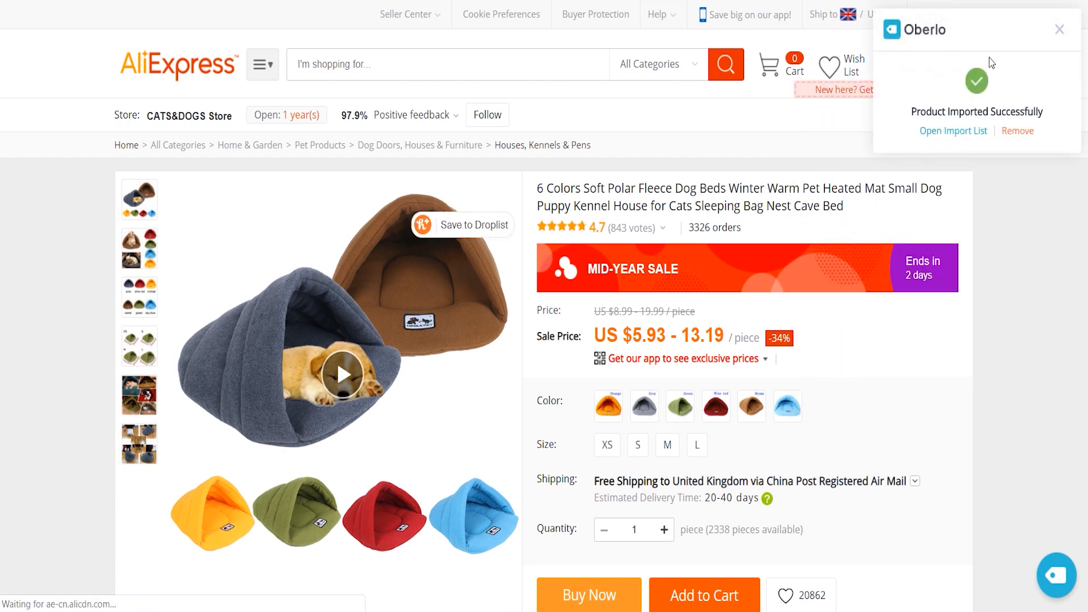
Step: Search AliExpress for "shark pet bed" and sort the results by orders
click(565, 71)
text(shark pet)
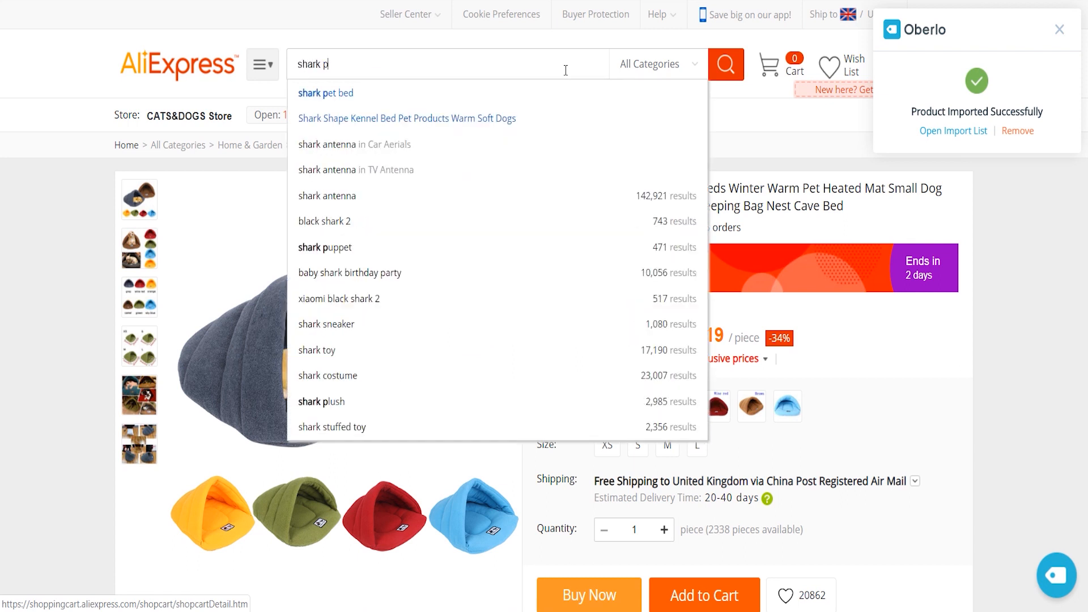
text( bed)
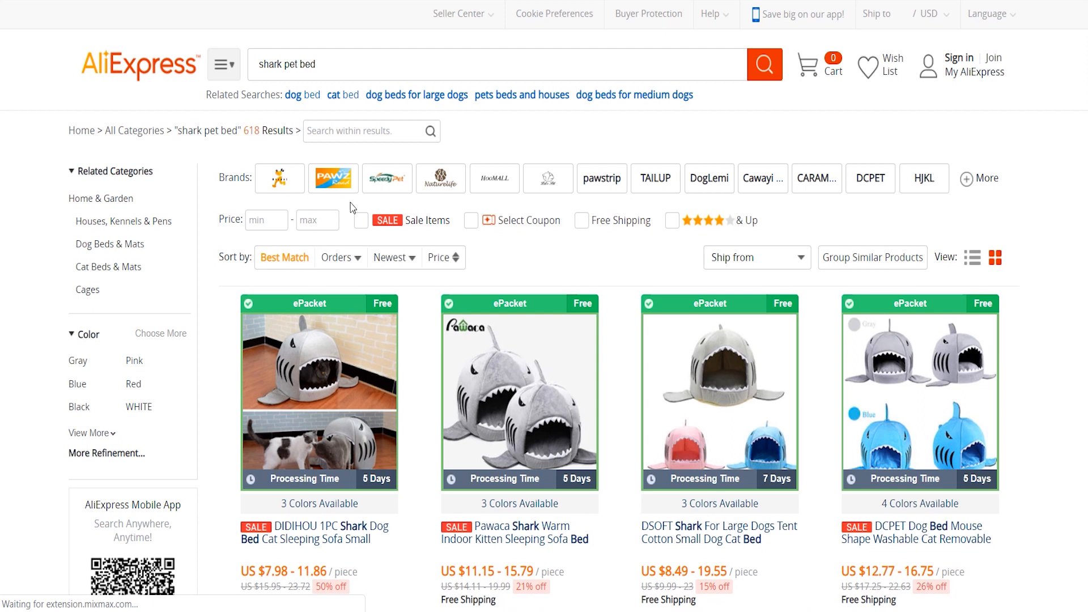
click(336, 259)
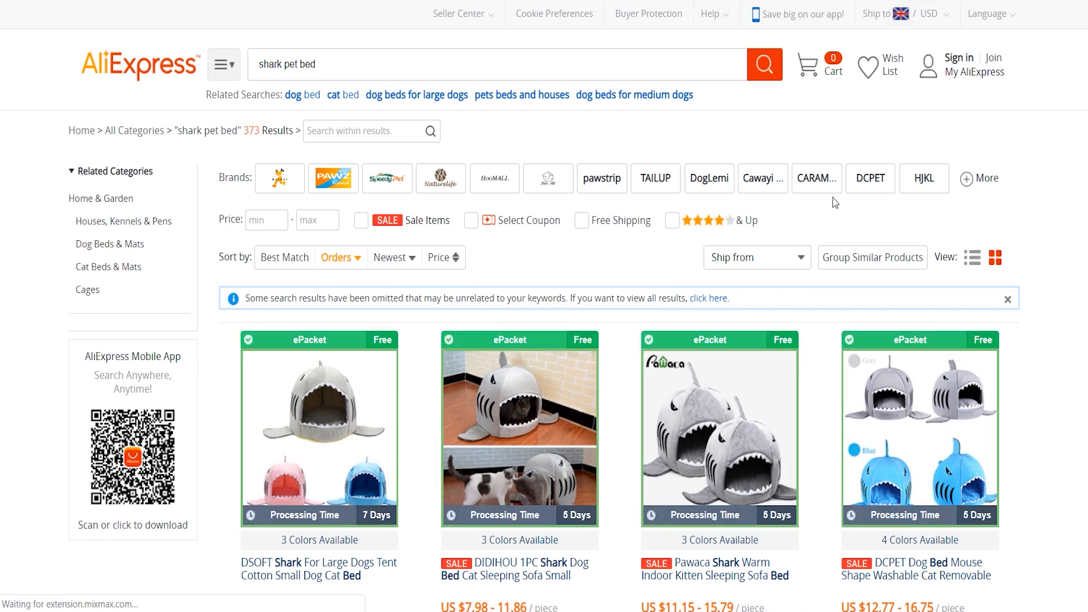
Step: Open the DIDIHOU 1PC Shark Dog Bed listing and add it to the Oberlo import list
scroll(544, 306, down, 3)
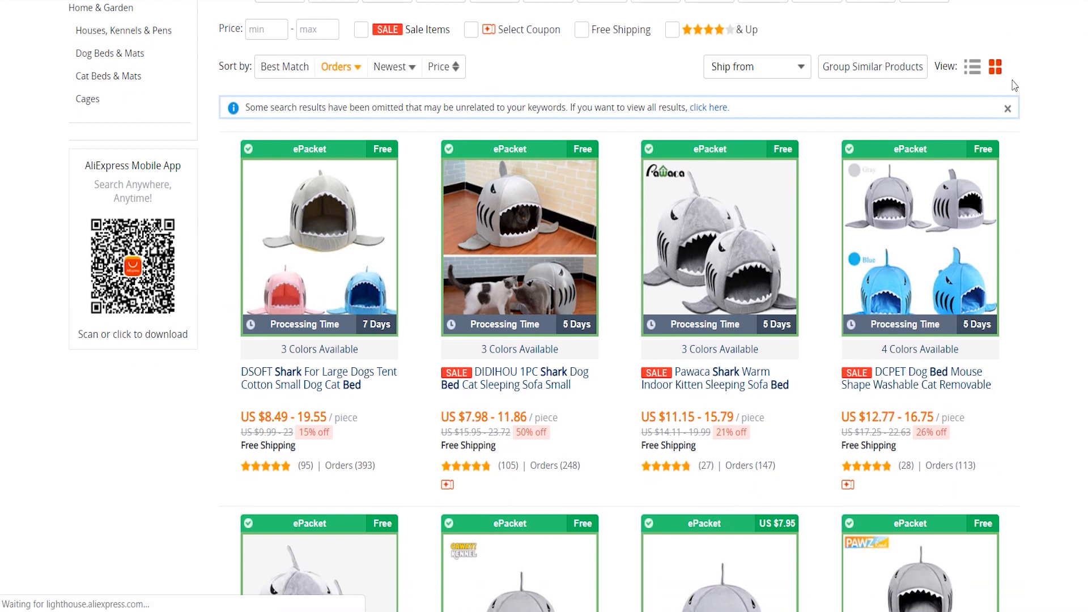
click(547, 222)
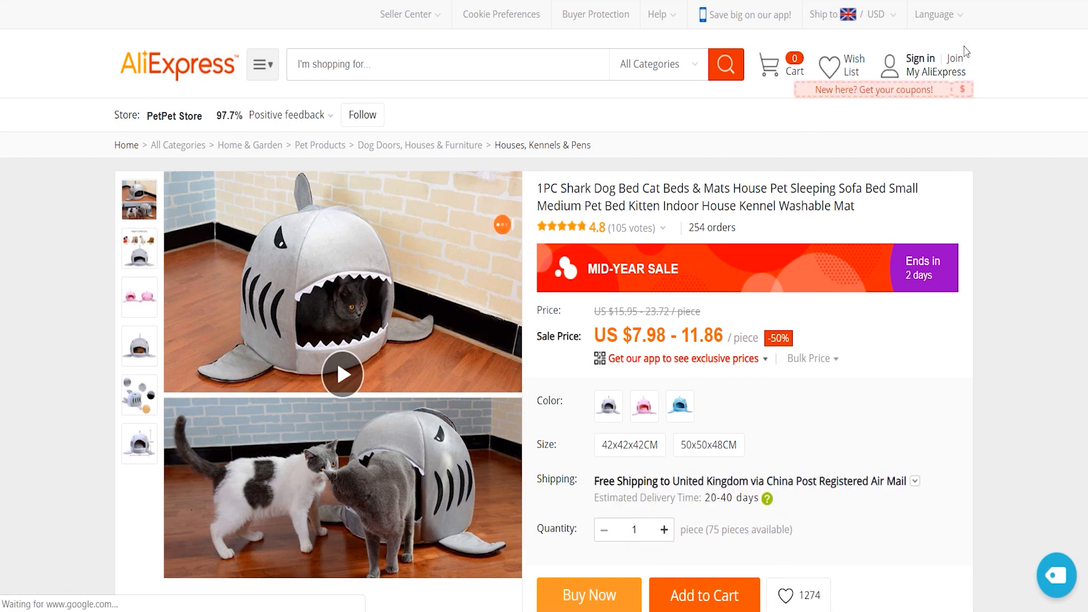
click(1028, 1)
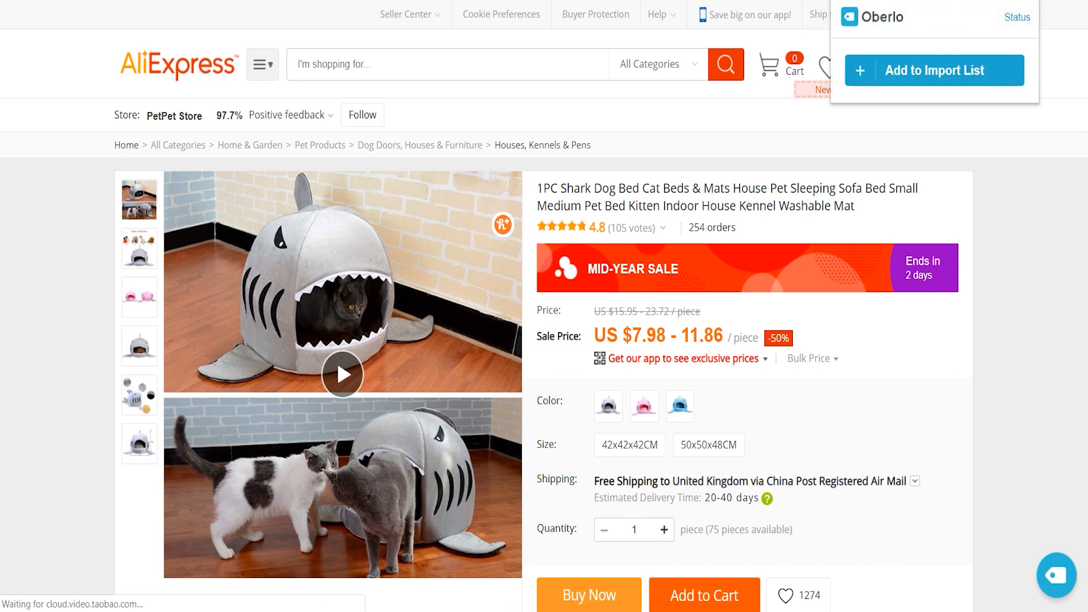
click(933, 72)
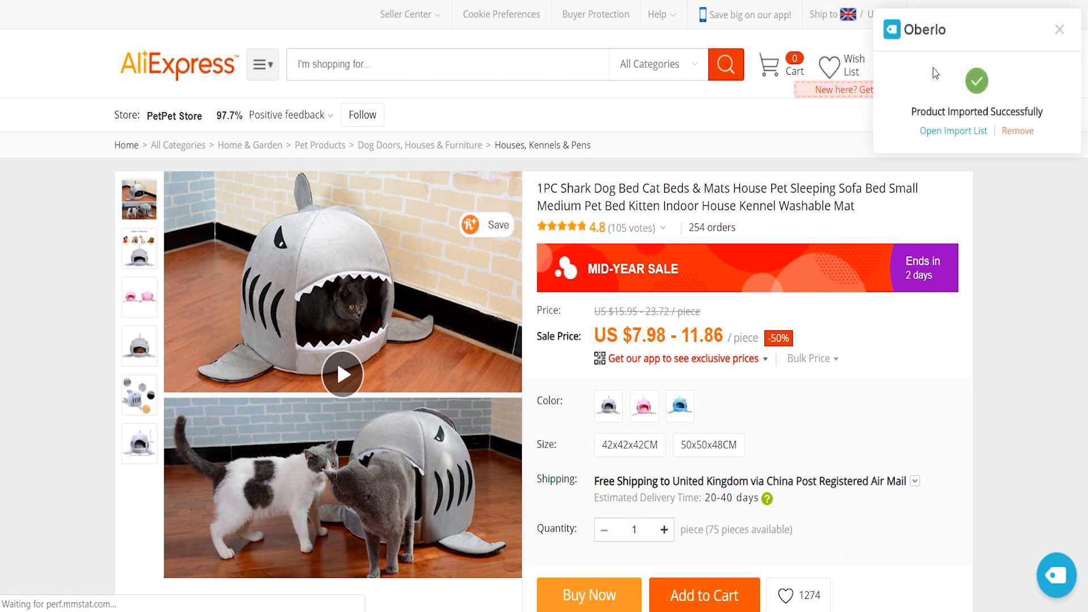
Step: Open the Oberlo import list, review the shark bed's images, and import the product to the store
click(941, 132)
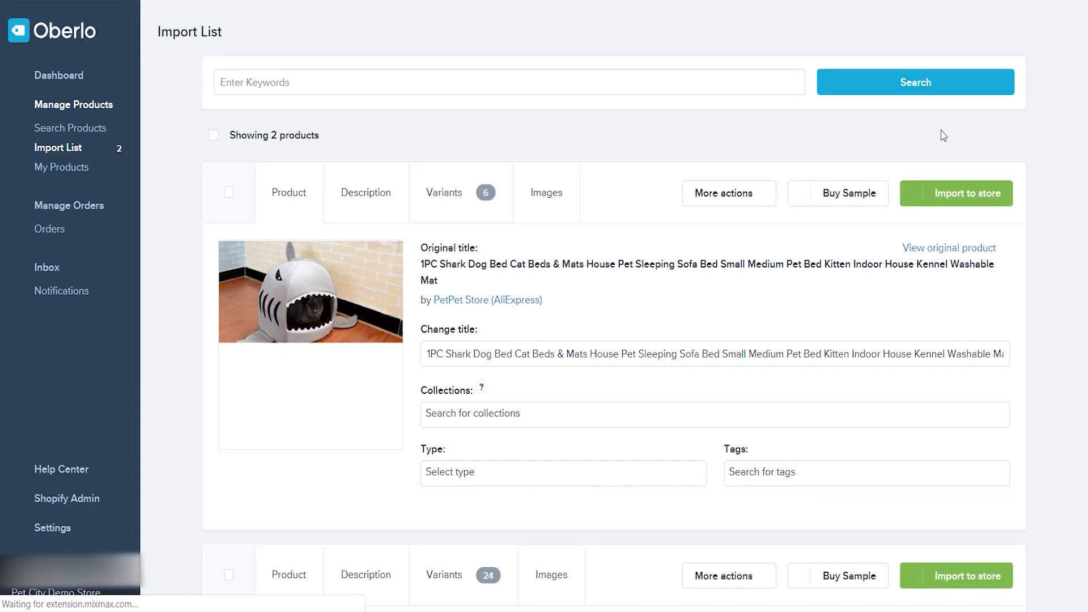
click(554, 204)
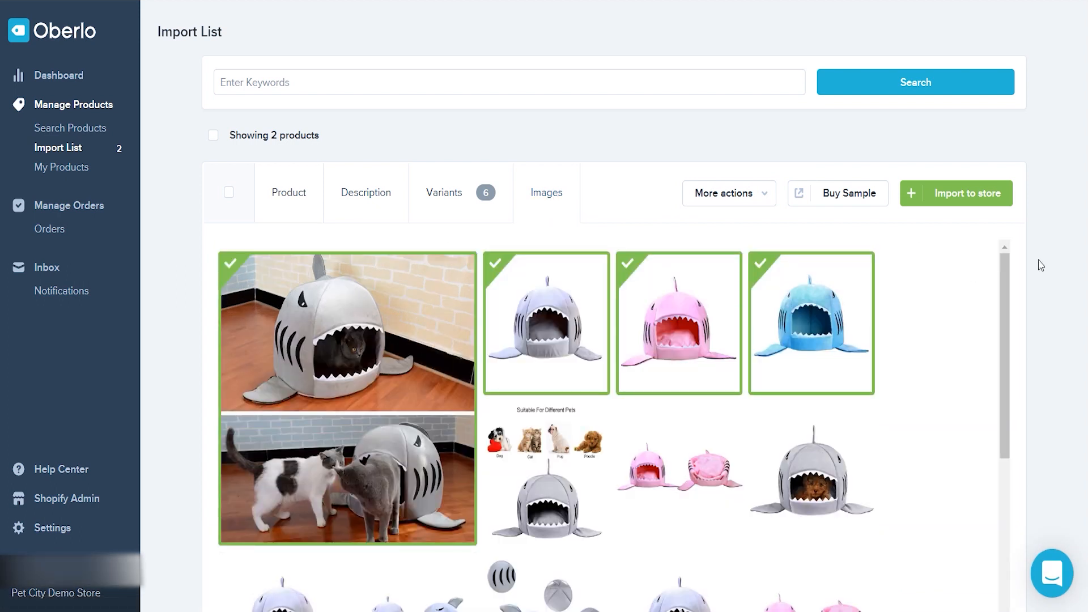
scroll(1037, 265, down, 2)
scroll(1037, 265, down, 3)
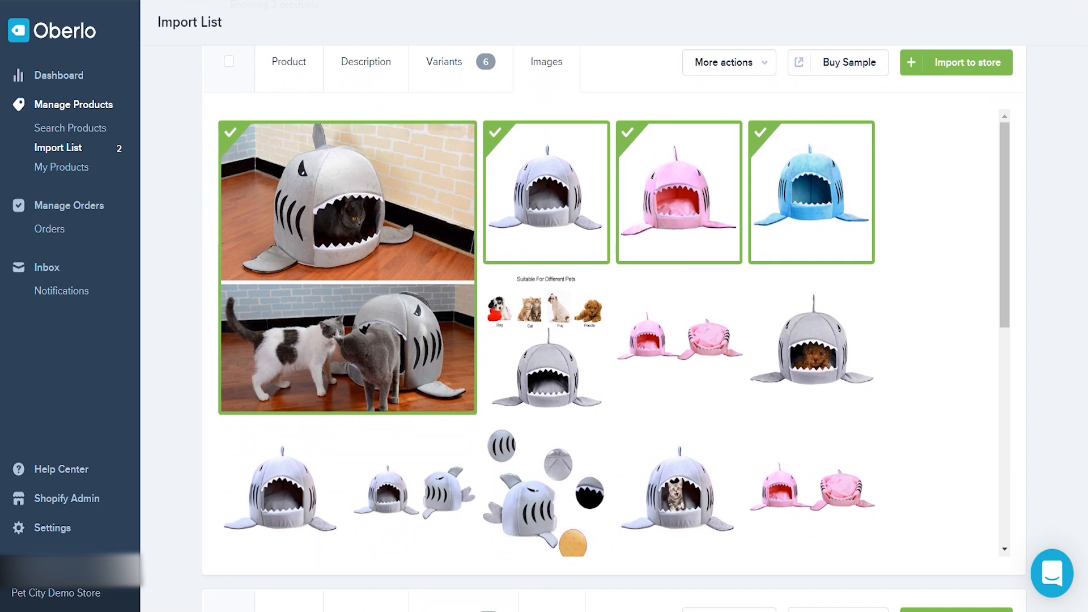
mouse_move(760, 385)
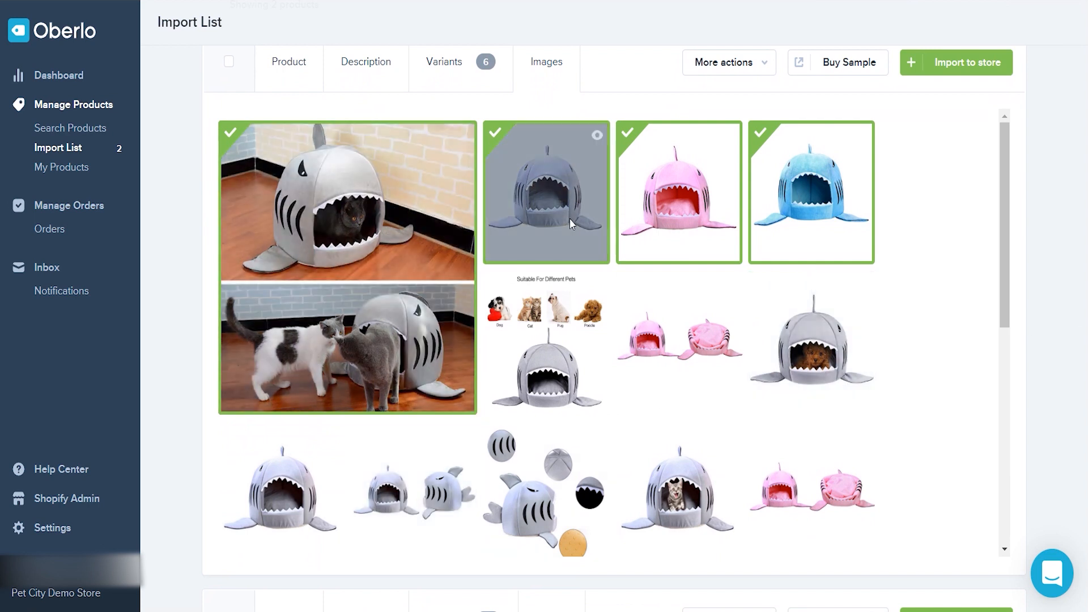
drag(1010, 240, 1030, 167)
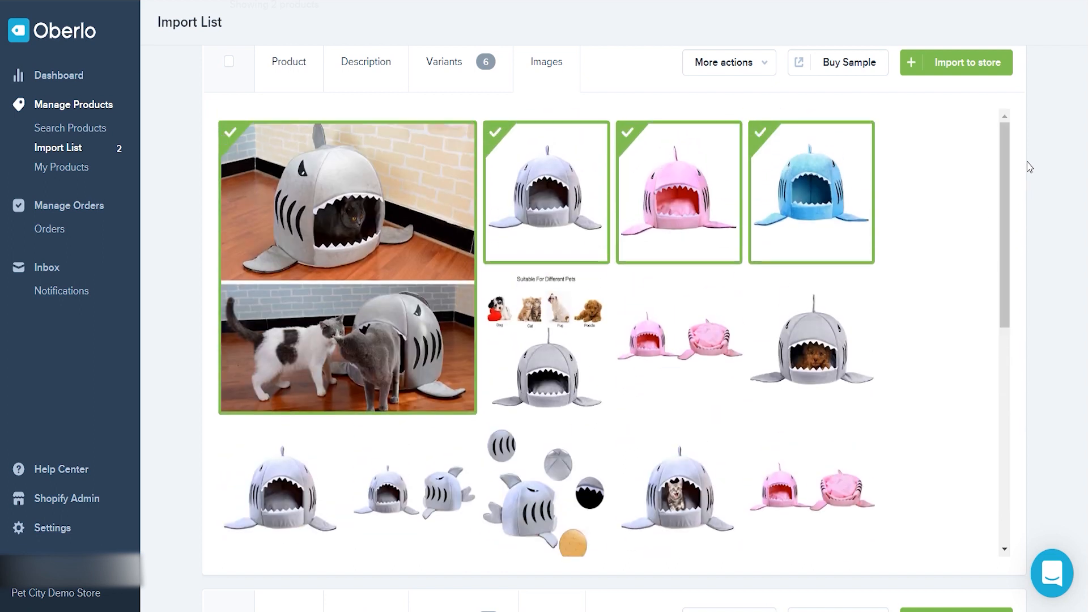
click(957, 63)
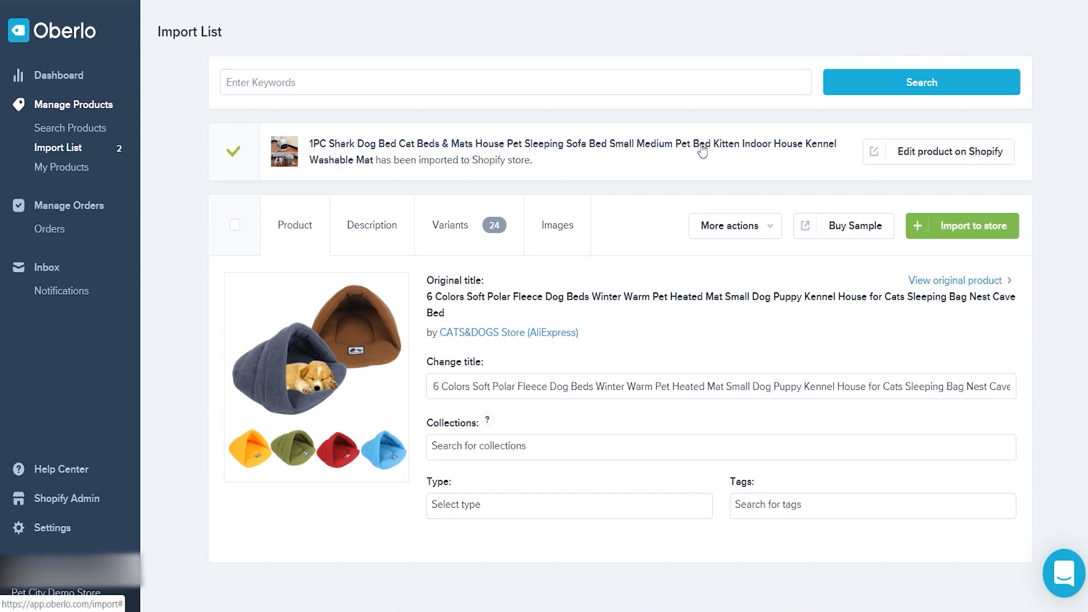
Step: Review the images of the polar fleece dog bed and import the product to the store
click(573, 226)
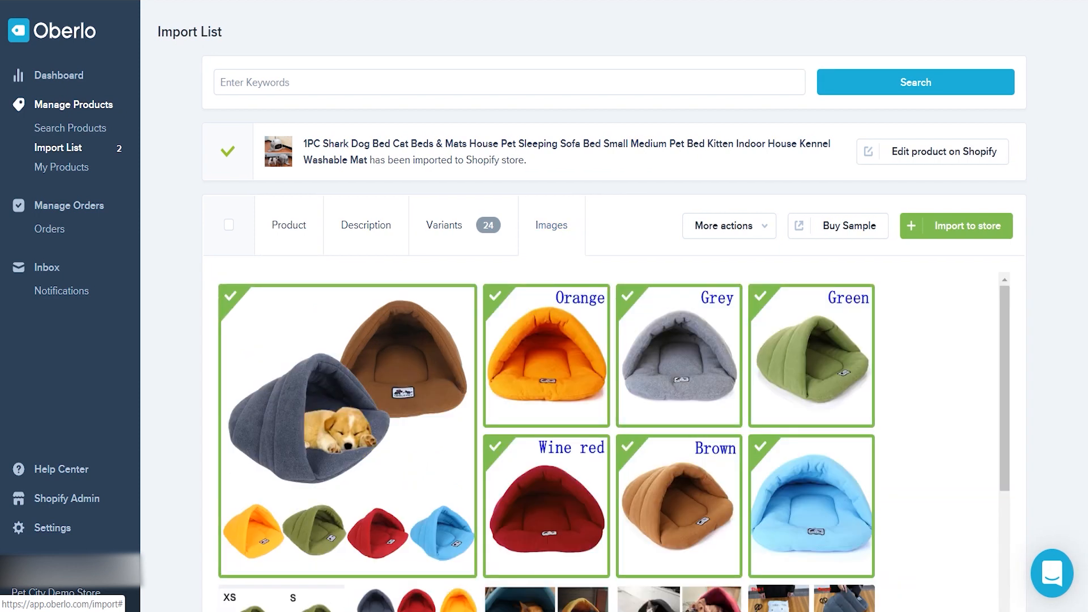
scroll(600, 362, down, 3)
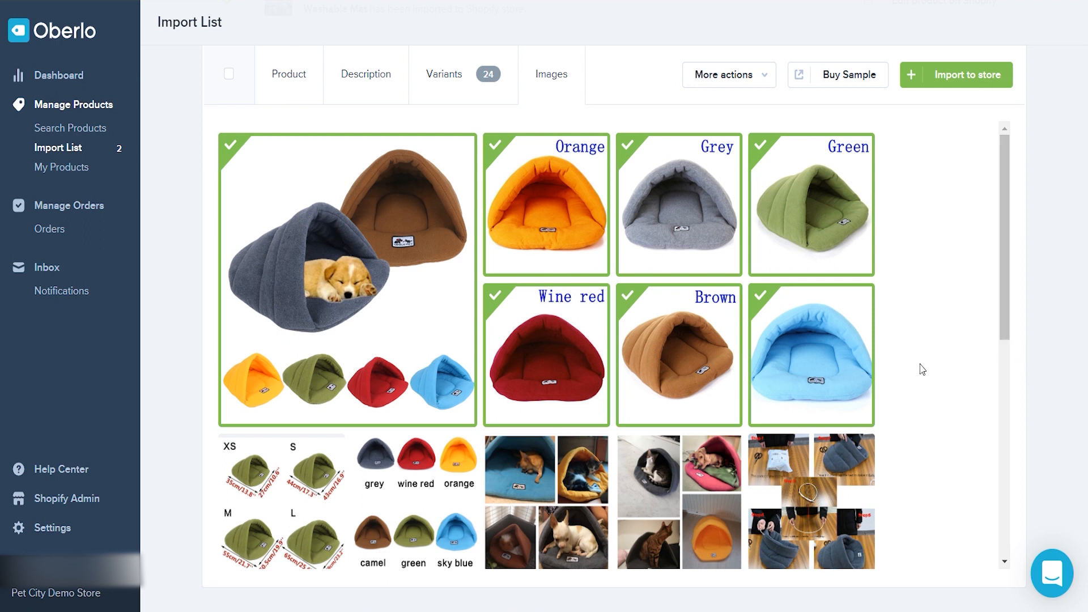
click(977, 73)
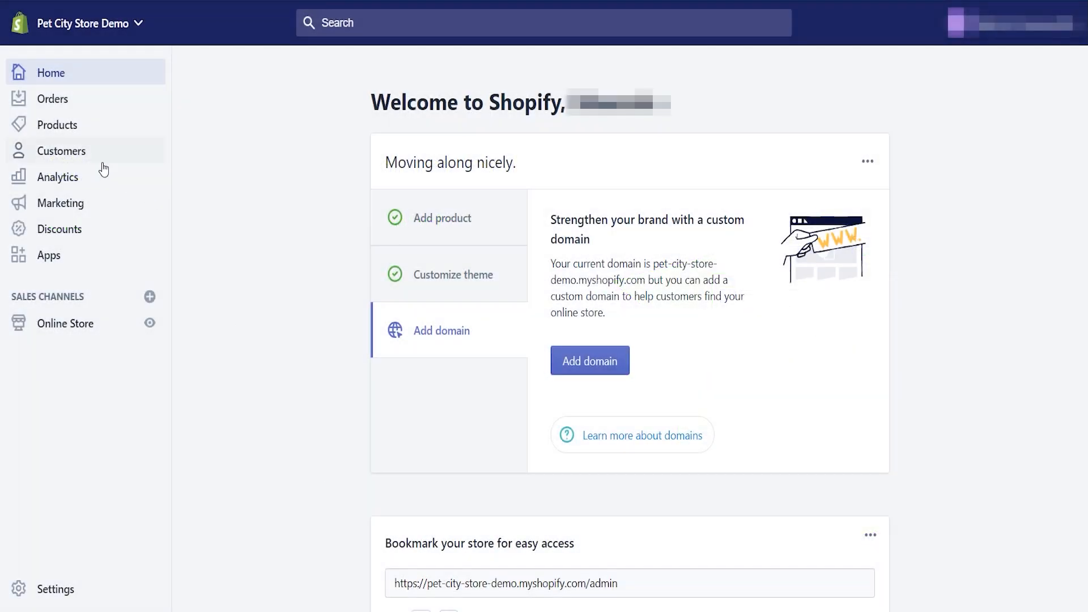
Step: Create and save a manual product collection titled "Pet Beds"
click(49, 128)
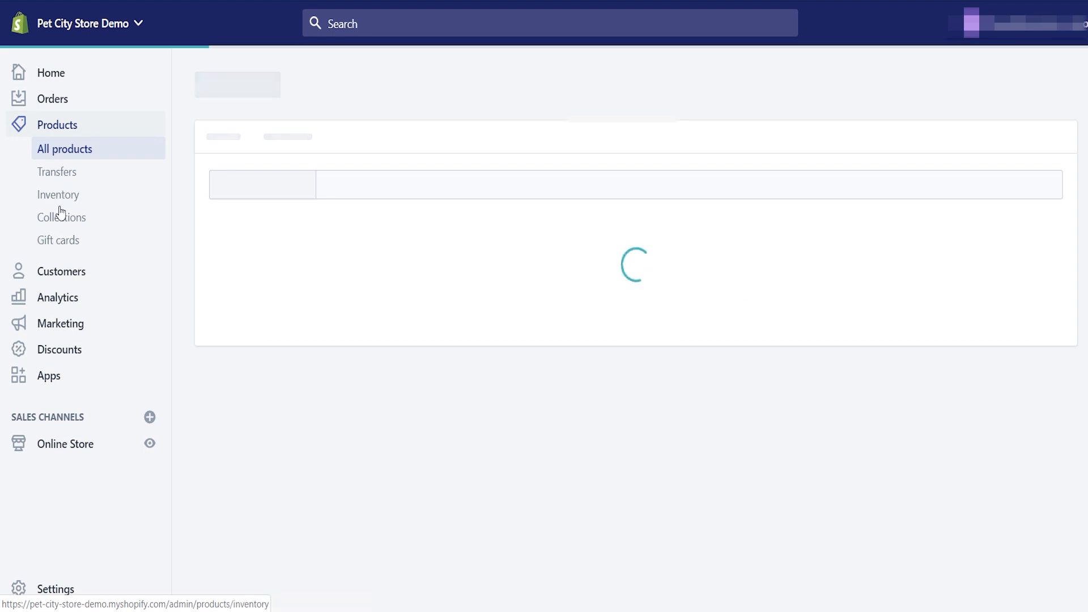
click(61, 219)
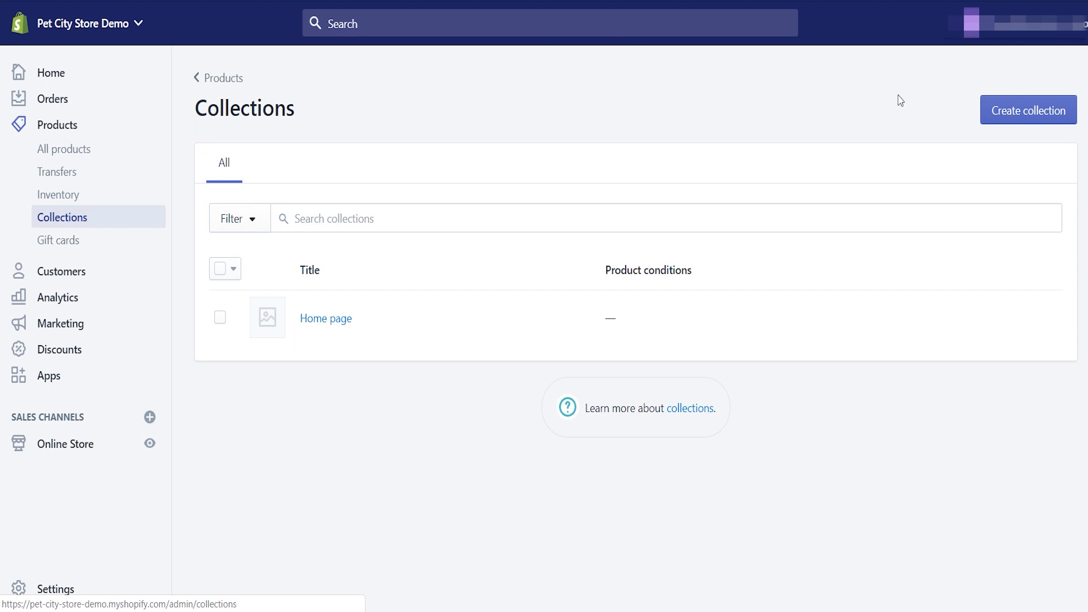
click(1007, 113)
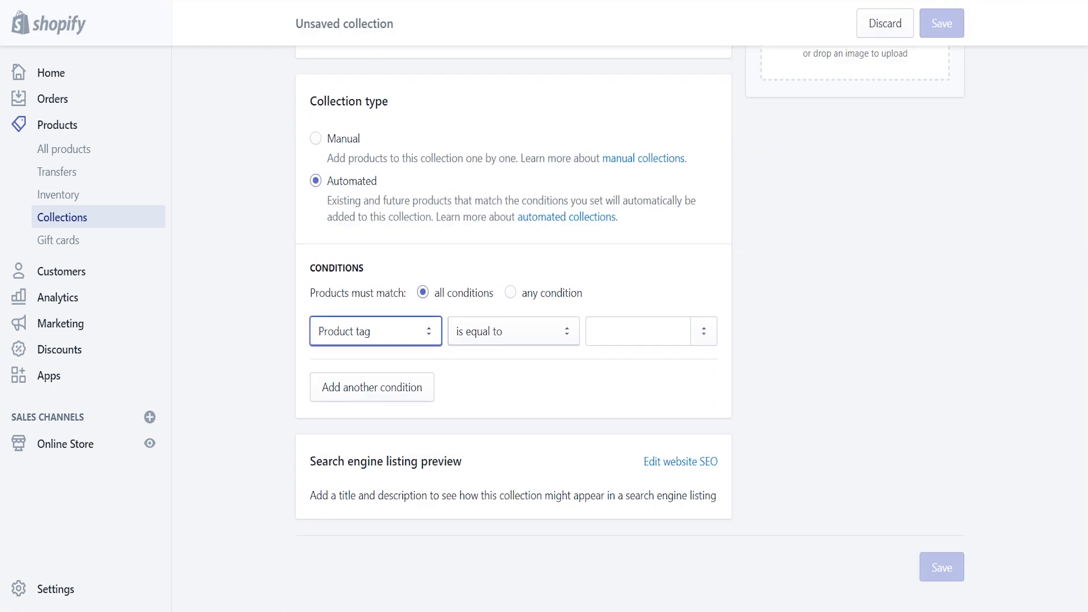
scroll(546, 175, up, 7)
click(532, 181)
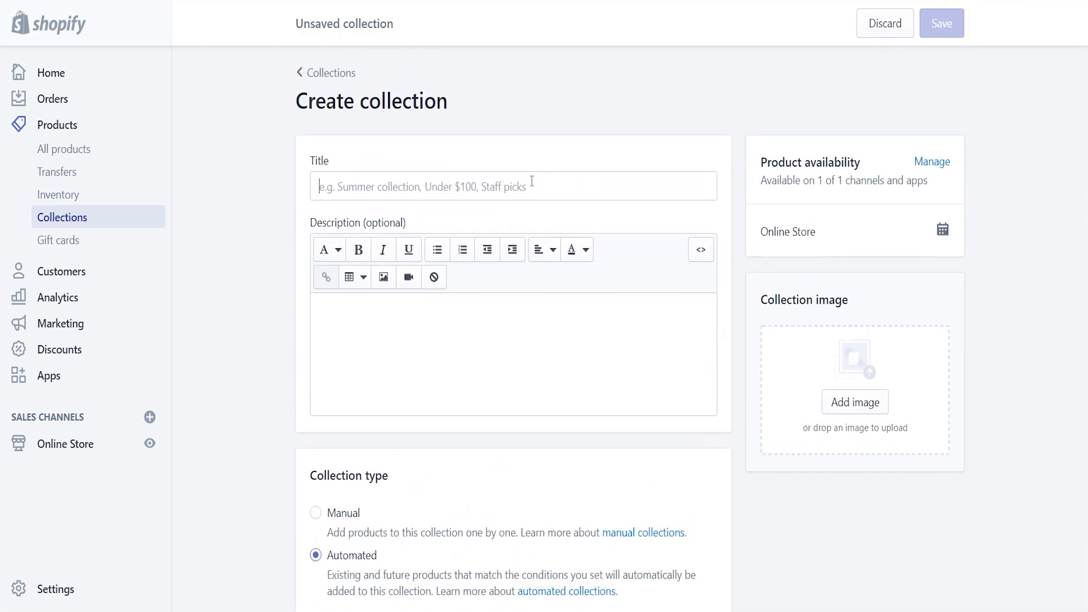
text(Pet )
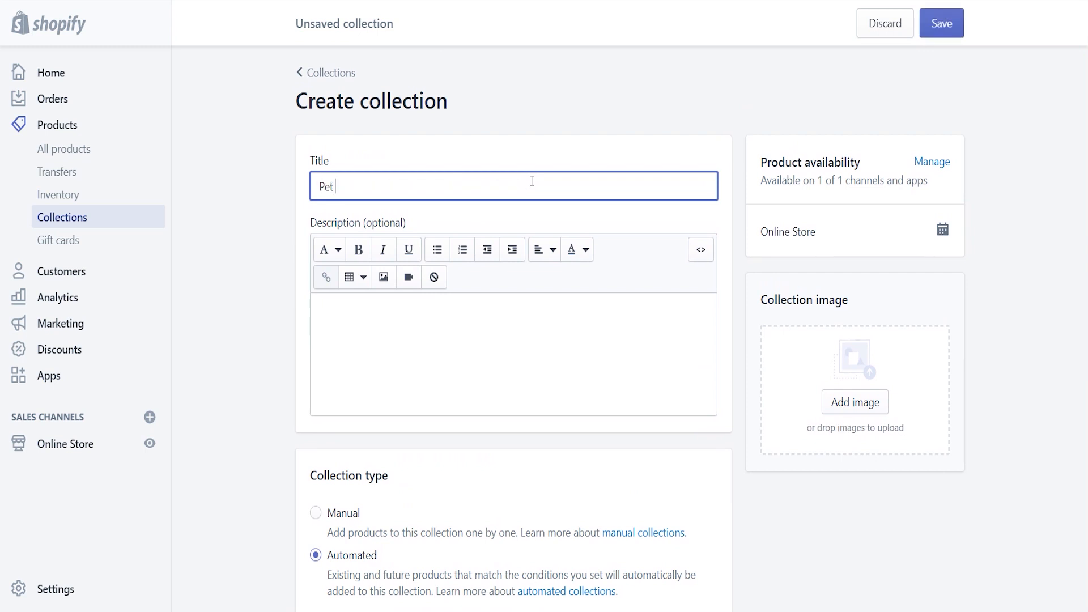
text(Beds)
click(316, 516)
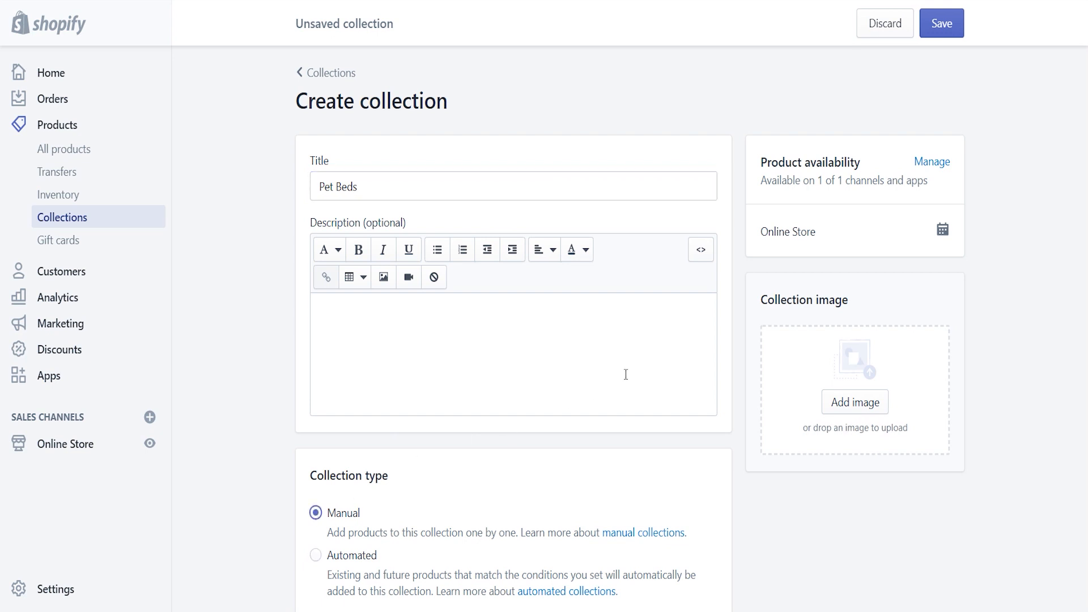
click(944, 29)
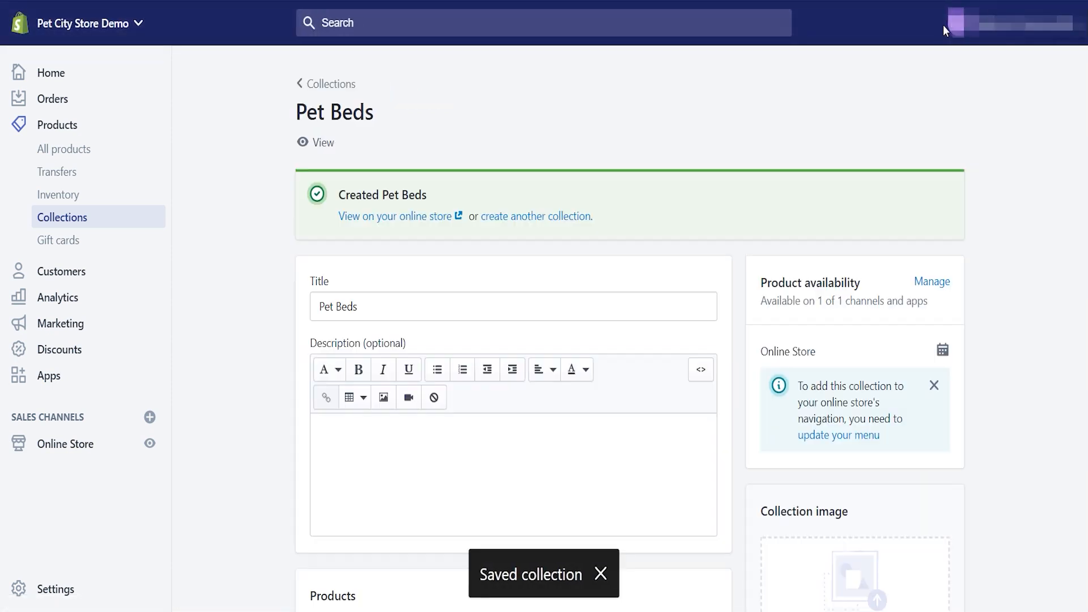
Step: Create and save another manual product collection, titled "Pet Grooming"
click(342, 86)
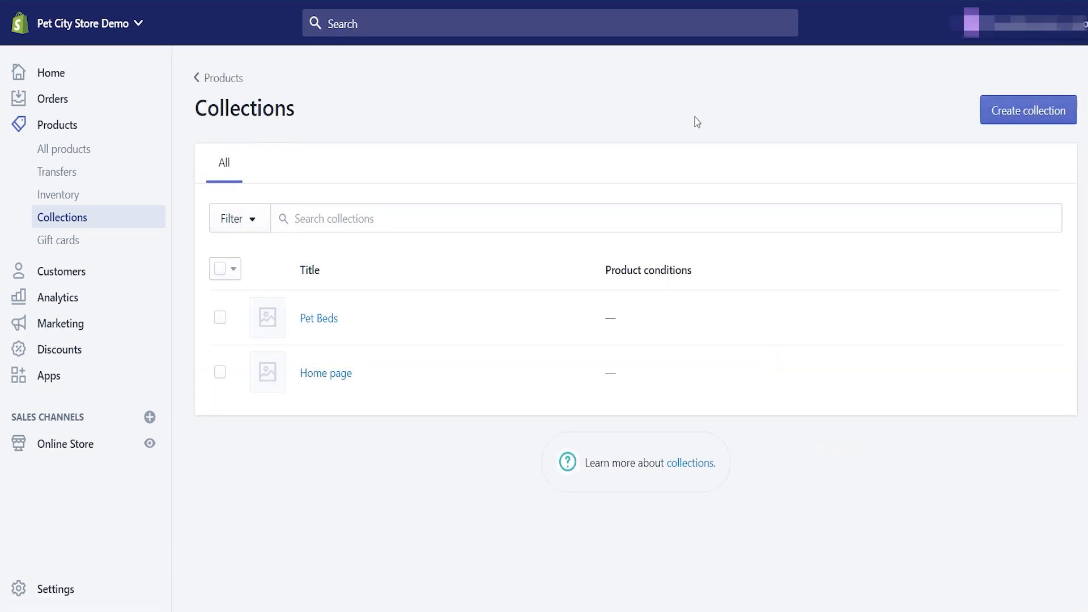
click(990, 109)
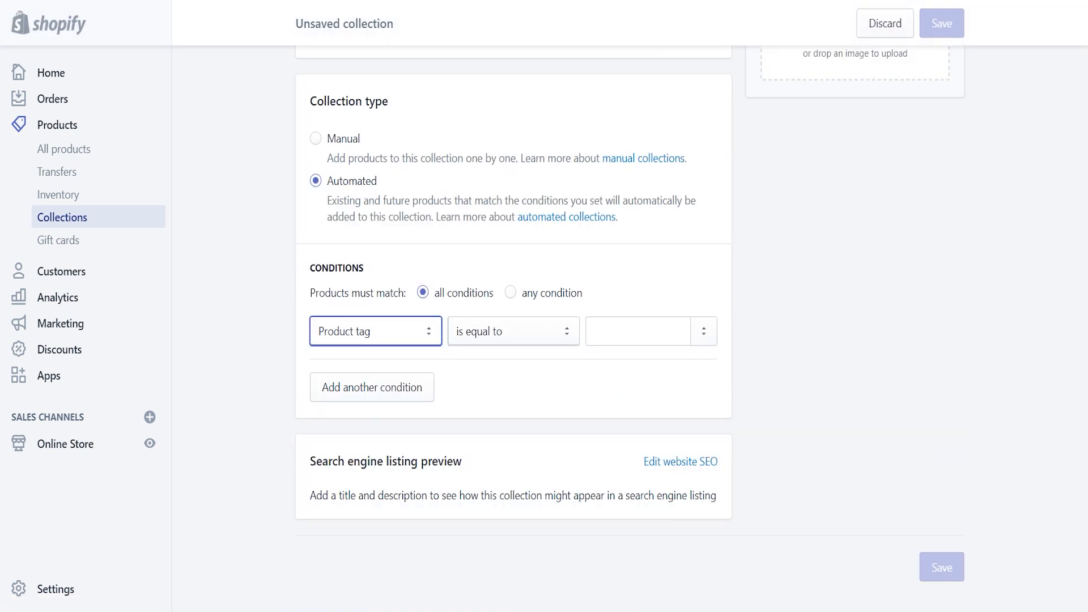
scroll(678, 267, up, 2)
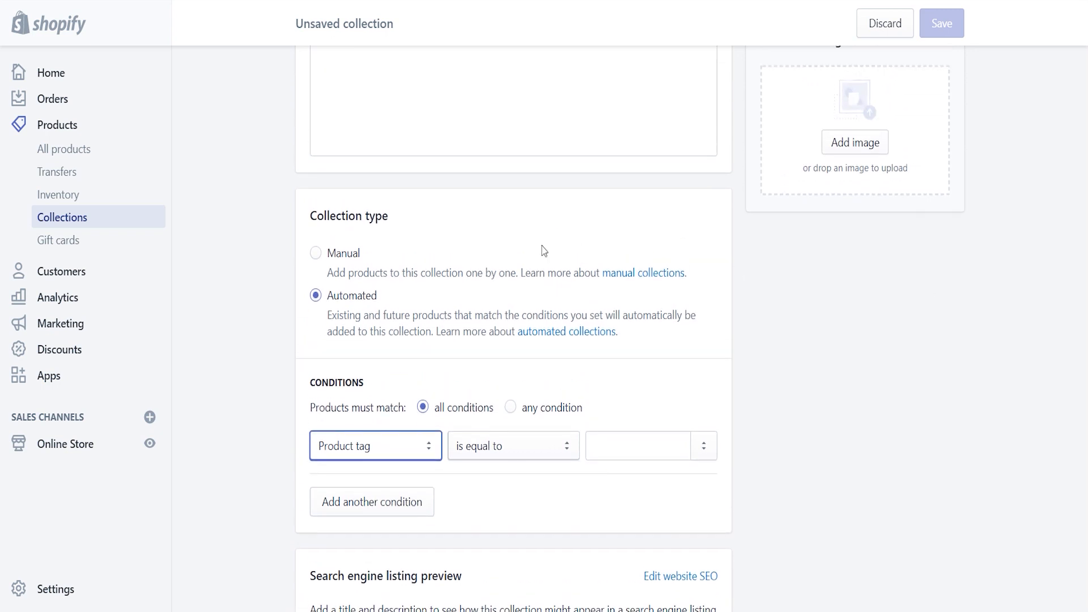
click(335, 255)
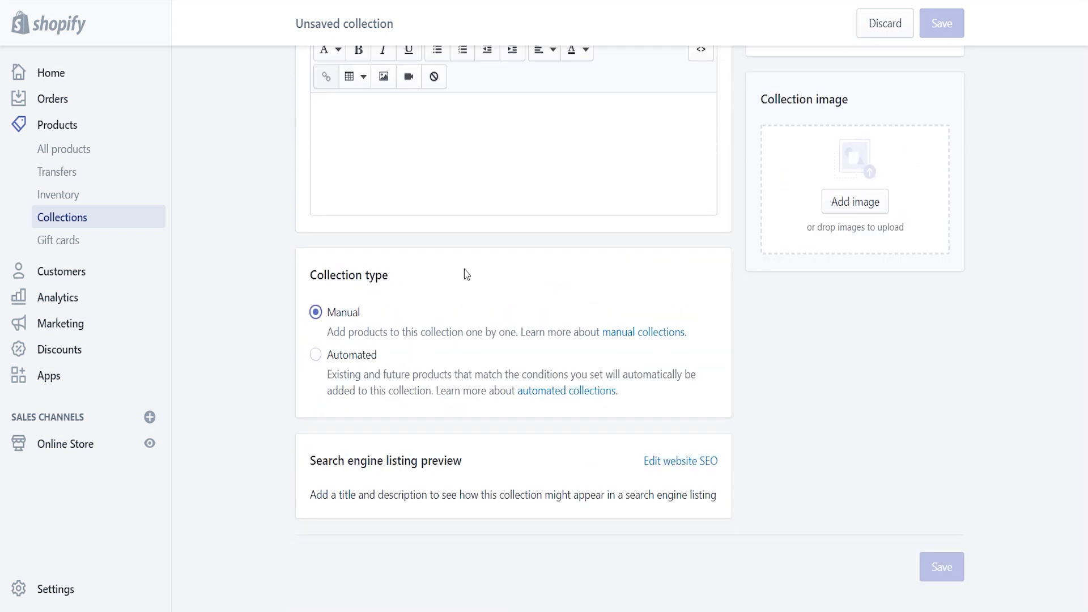
scroll(610, 154, up, 4)
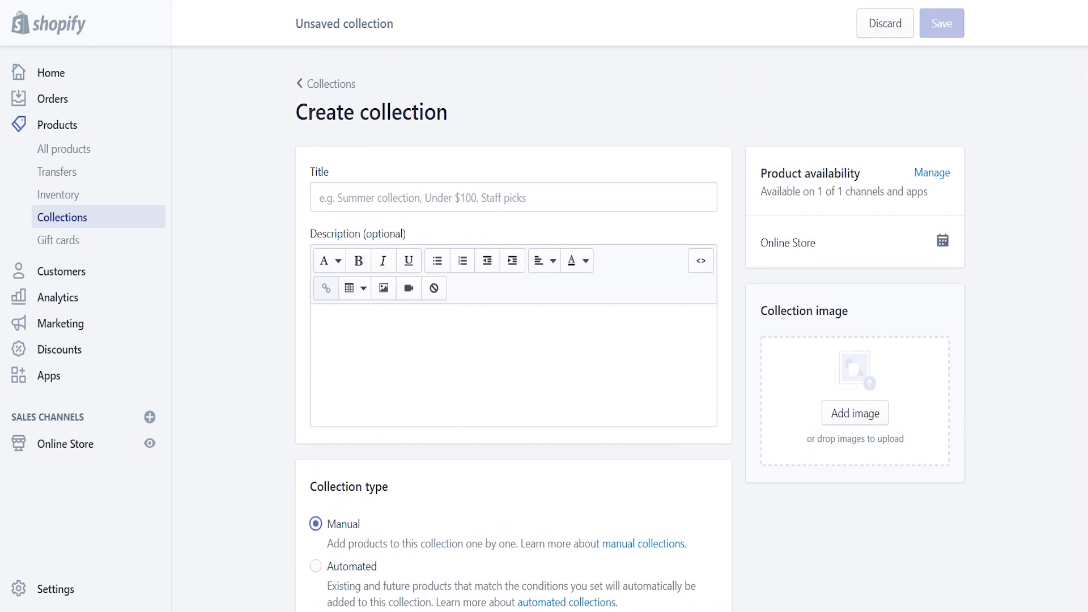
click(519, 193)
text(Pet Gro)
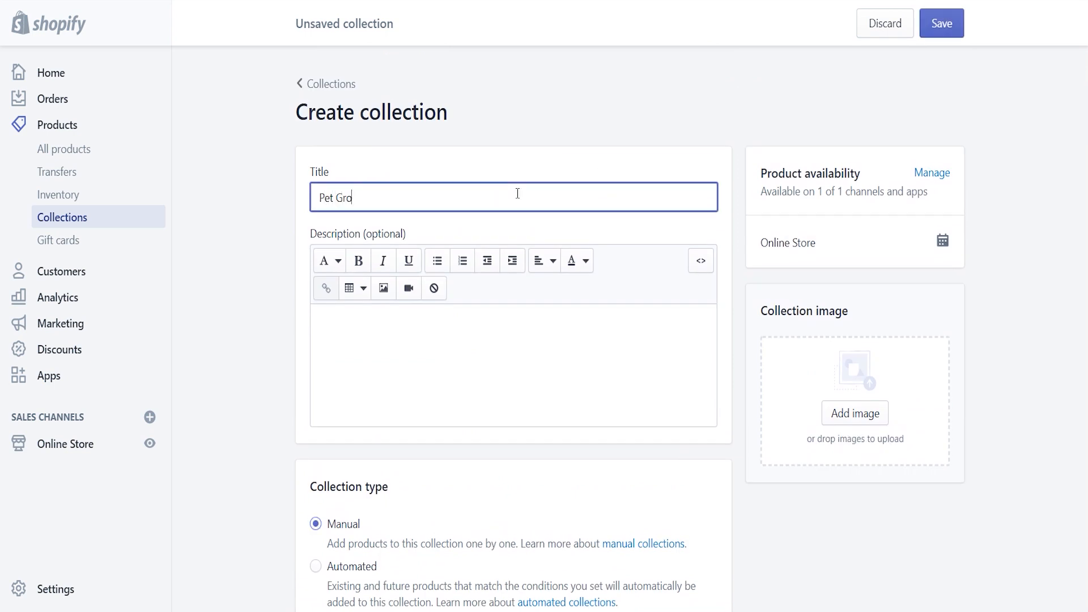
text(oming)
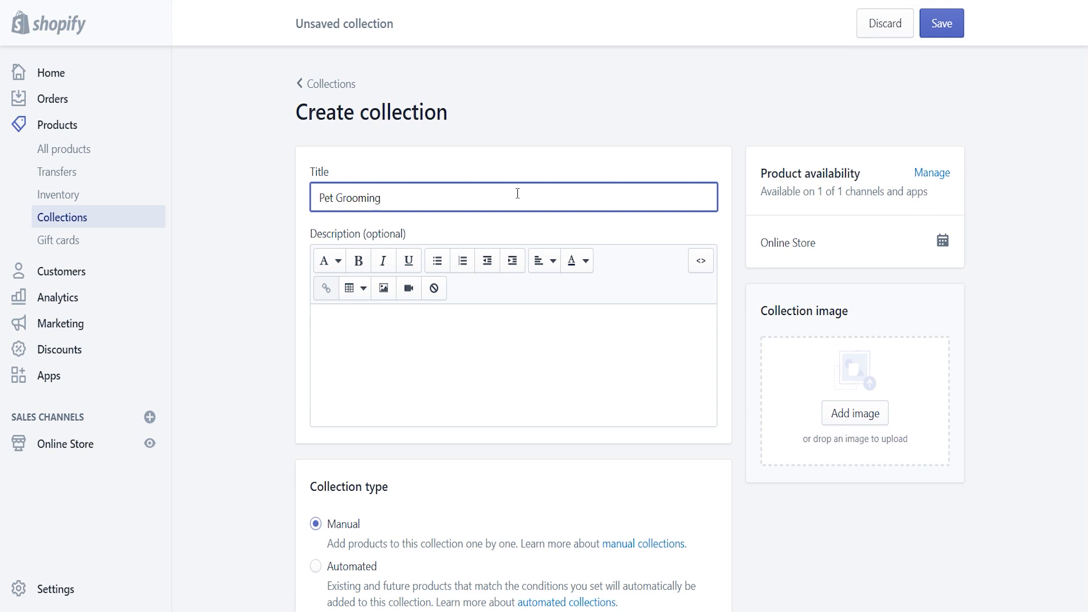
click(943, 31)
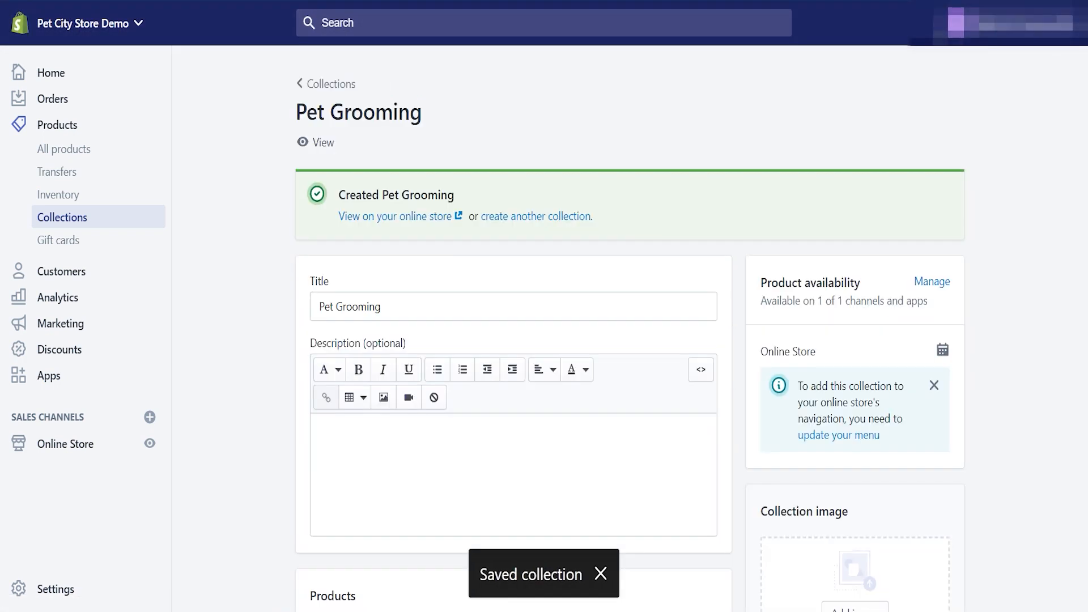
Step: Create and save a third manual product collection, titled "Dog Jackets"
click(347, 83)
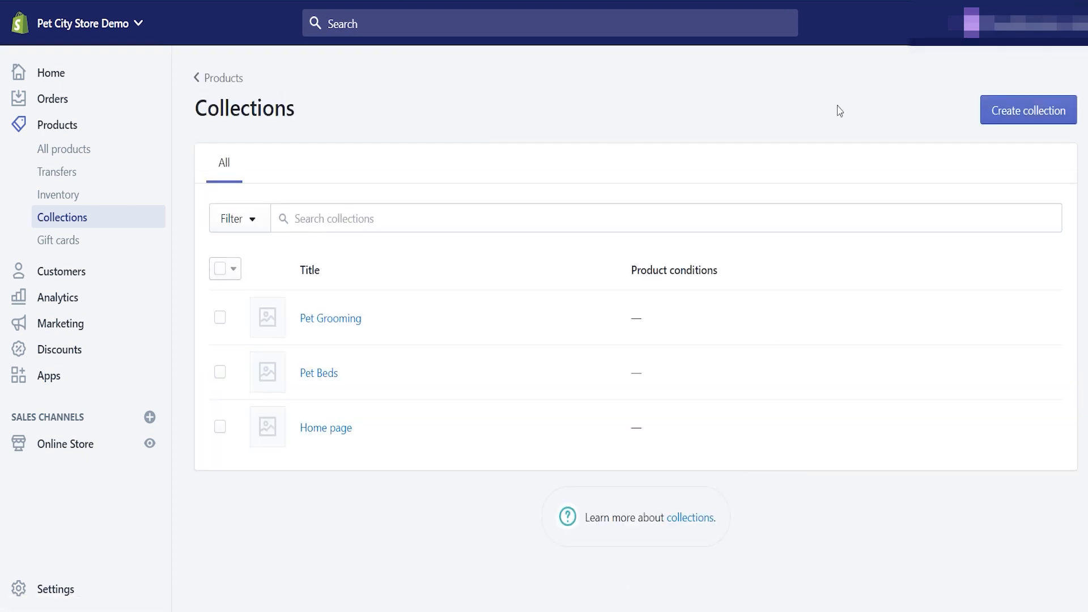
click(1004, 120)
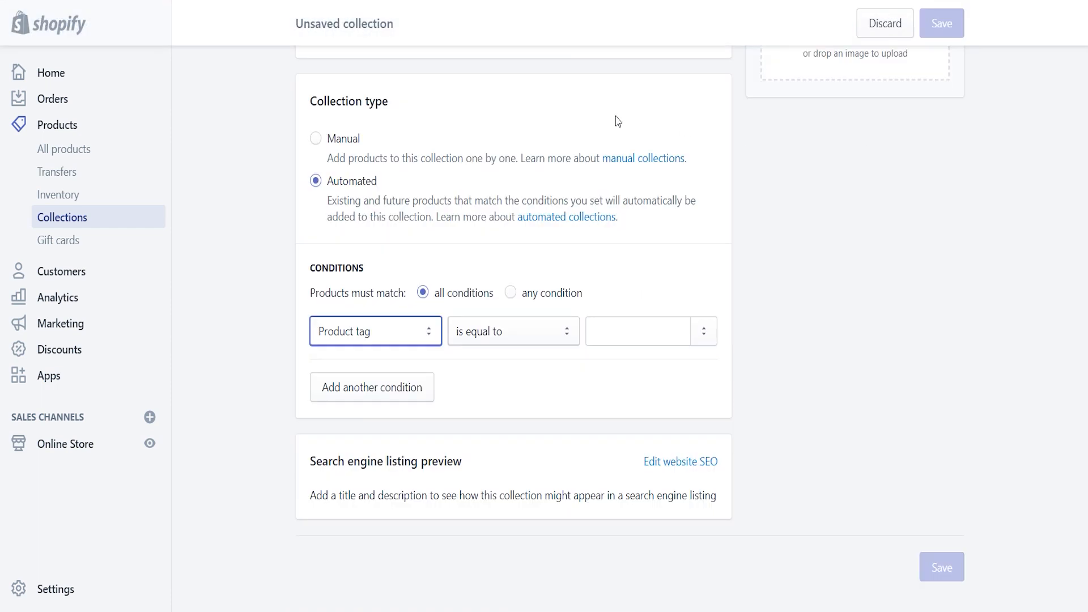
click(347, 139)
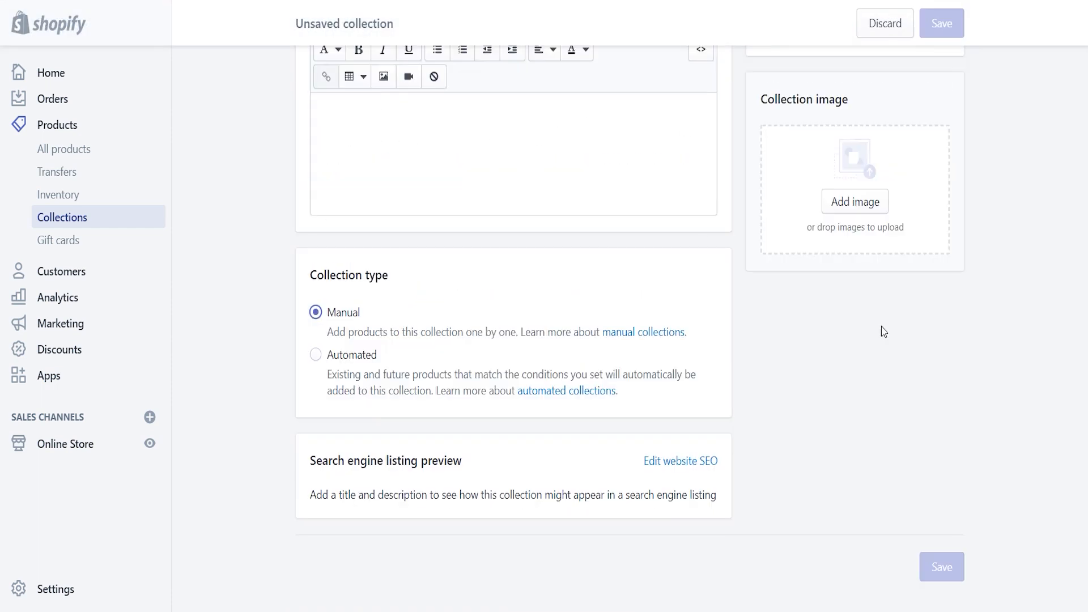
scroll(882, 330, up, 5)
click(606, 205)
text(Do)
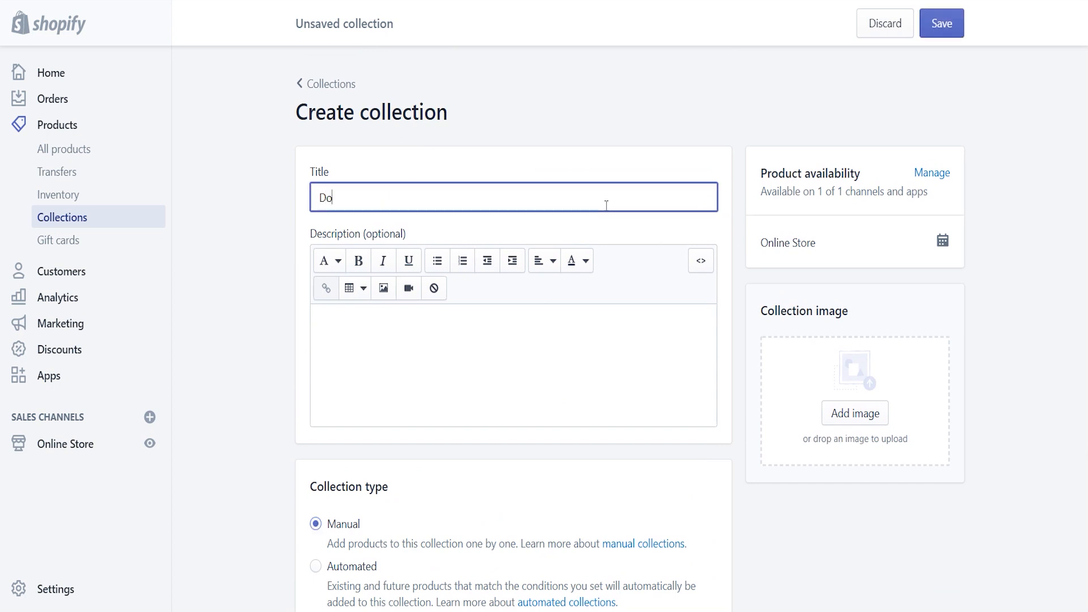
text(g Jackets)
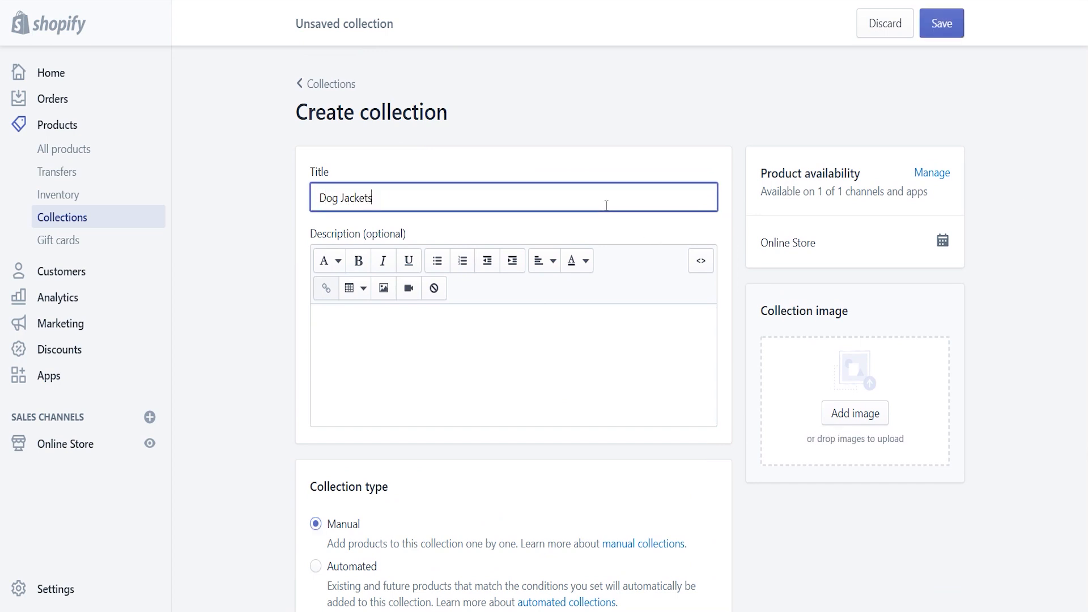
click(948, 33)
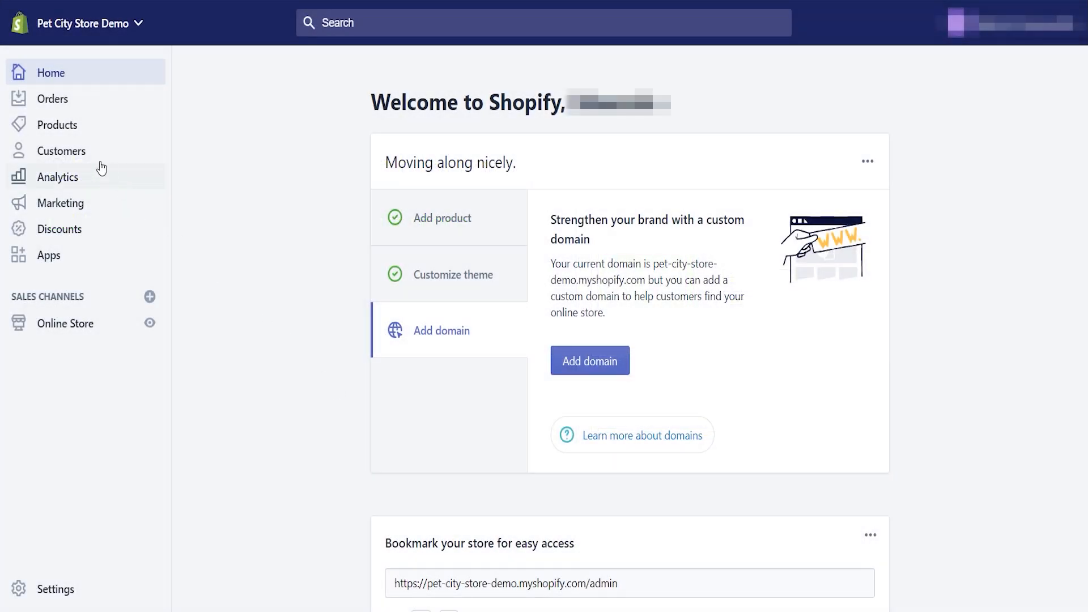
Step: Open the 6 Colors Soft Polar Fleece Dog Beds product and change its title to "Polar Fleece Pet Bed for Cats & Dogs"
click(62, 135)
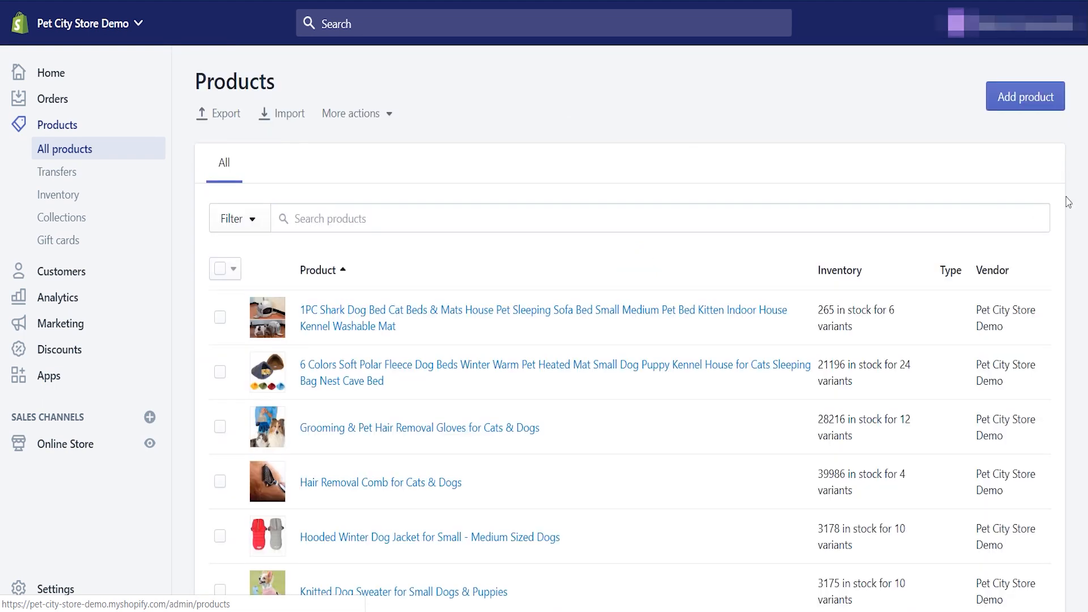
scroll(1068, 204, down, 1)
scroll(630, 328, down, 4)
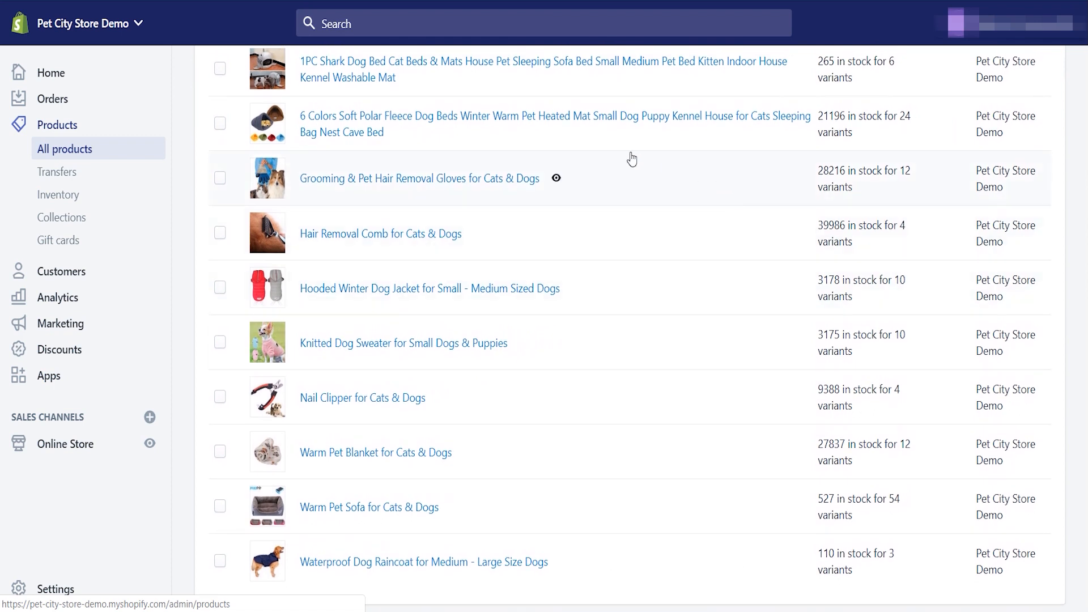
click(381, 116)
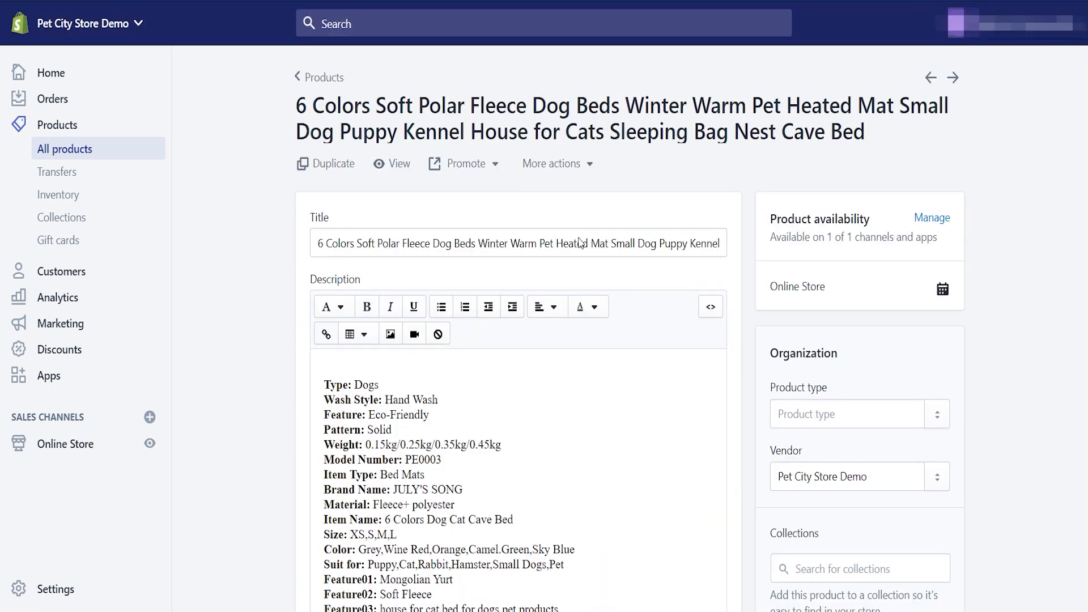
click(581, 243)
key(ctrl+a)
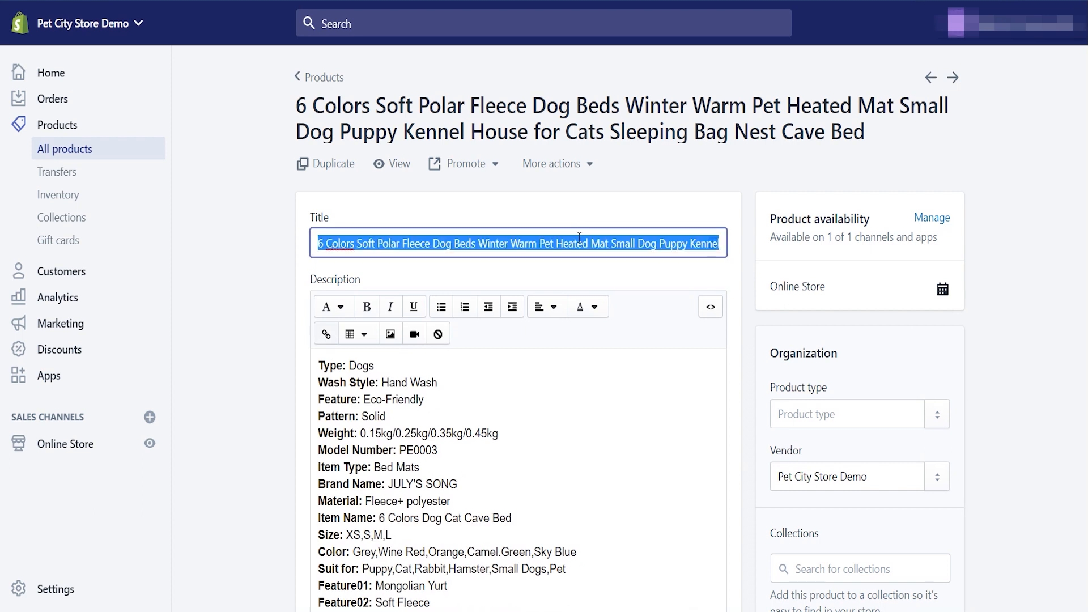
key(BackSpace)
text(P)
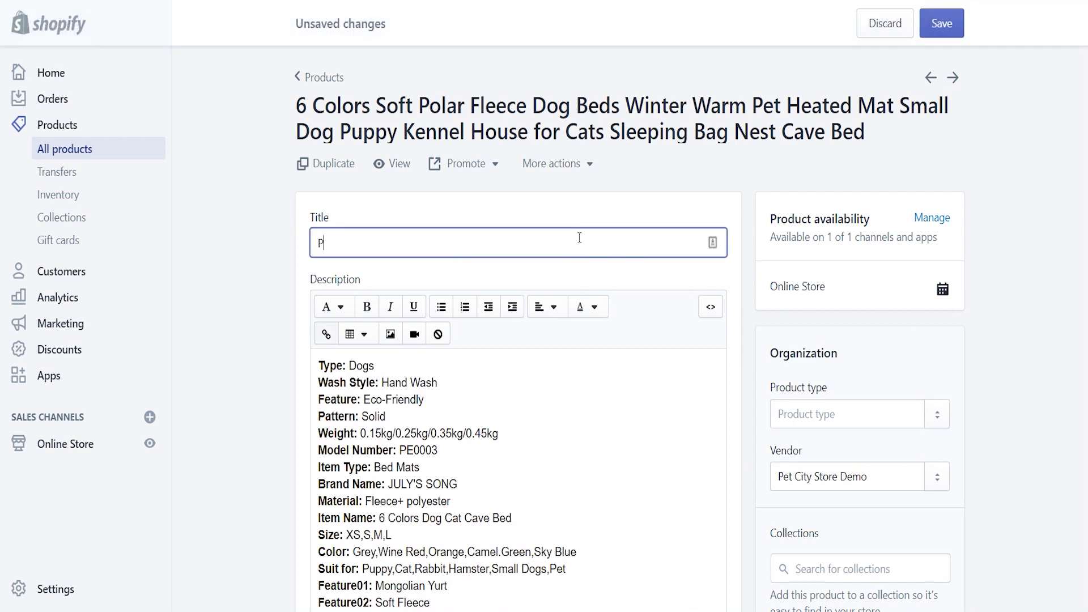
text(olar Fleece Pet Bed for C)
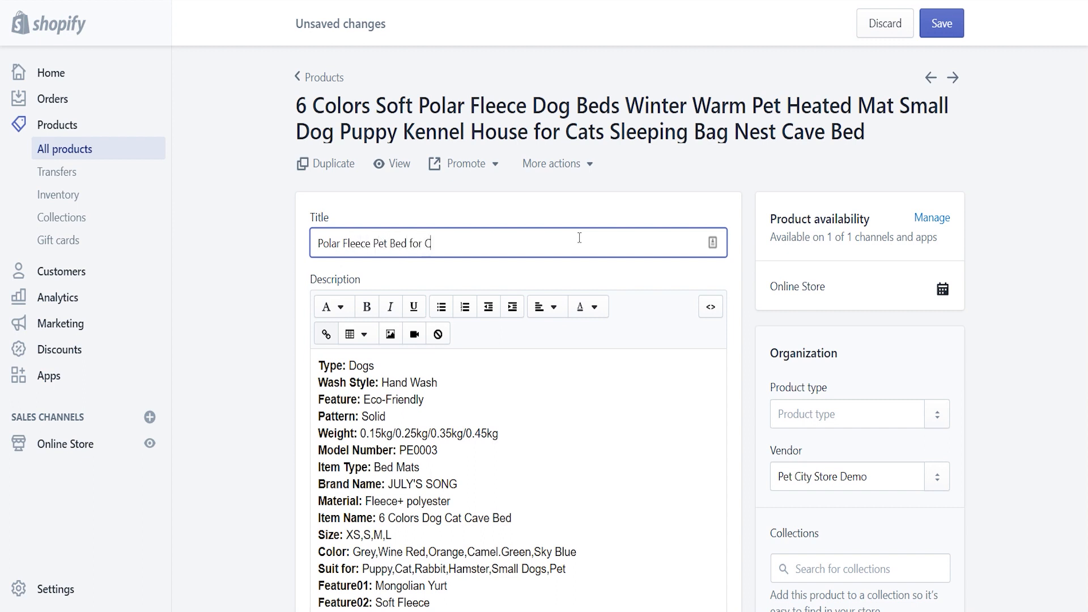
text(ats & Dogs)
Step: Replace the description with five points on pet size, style, warmth, dome design and folding, plus a bold note on free shipping, processing and delivery times
scroll(524, 435, down, 4)
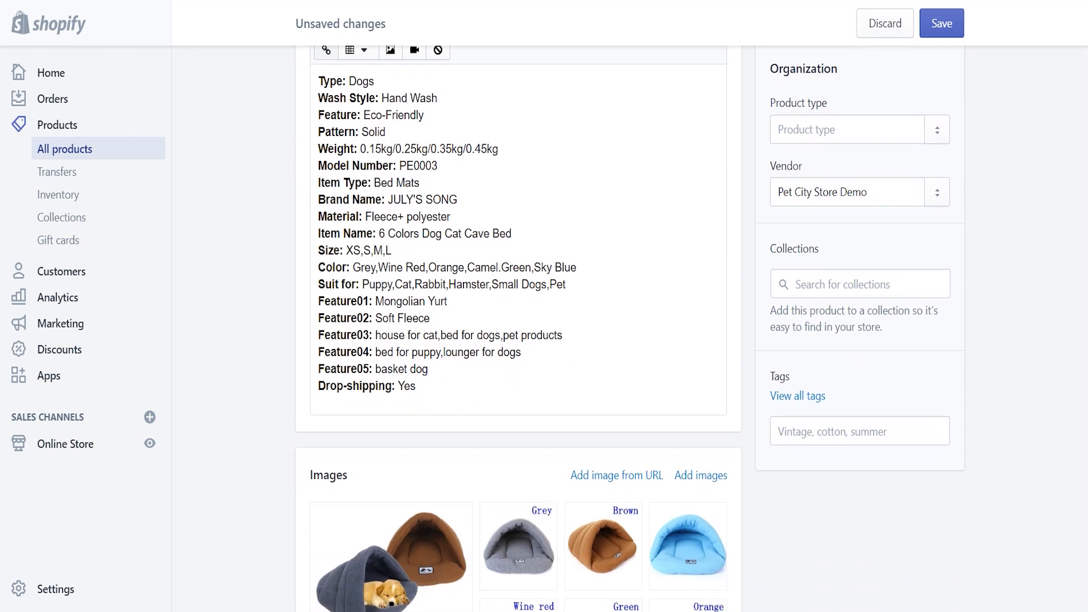
drag(472, 432, 315, 126)
key(BackSpace)
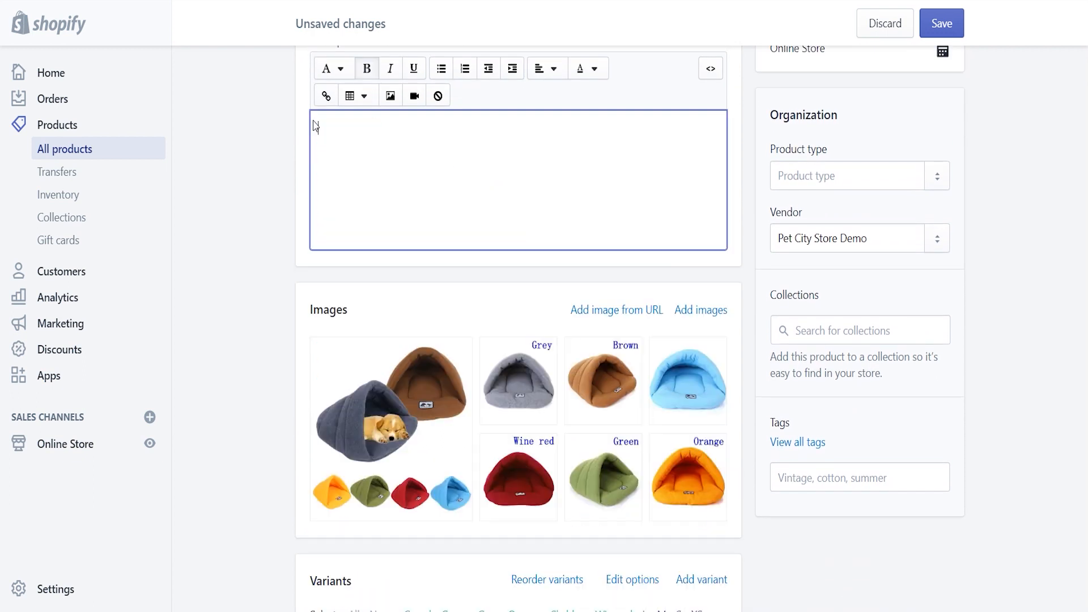
text(Perfect for small dogs, puppies, small cats and kittens Modern style to suit any home and satisfy any pet Soft fleece and 100% polyester to keep your pet warm Unique dome design for a secure and comfortable place to sleep Folds easy and makes it a breeze to carry We provide FREE shipping on all orders! Please Note: Due to high demand please allow 3-5 business days for processing and 2-4 weeks for shipping.)
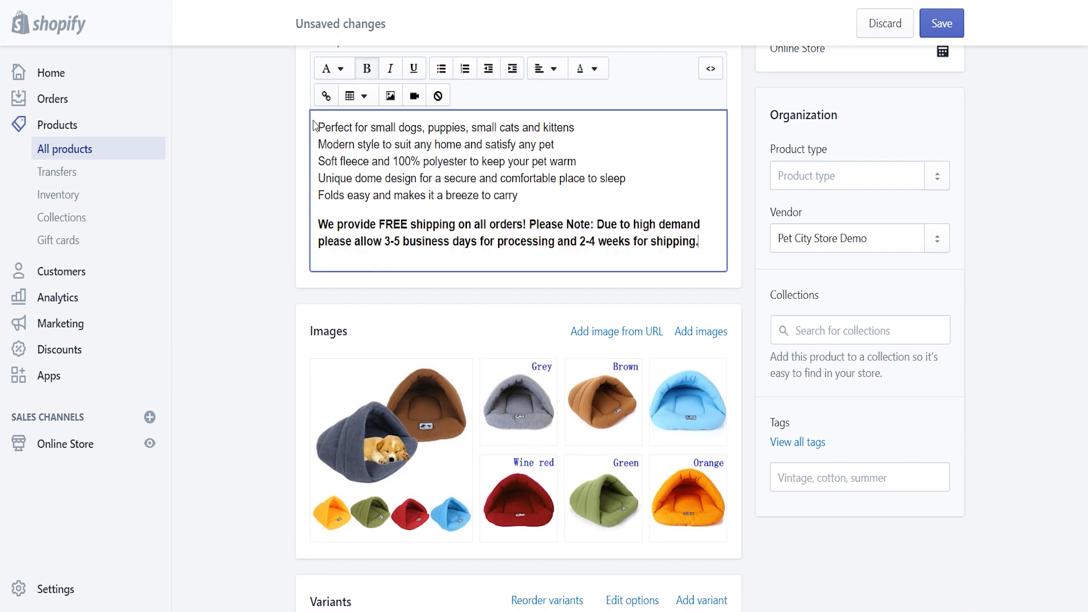
Step: Format the five selling points in the product description as a bulleted list, leaving out the shipping note
drag(533, 196, 316, 117)
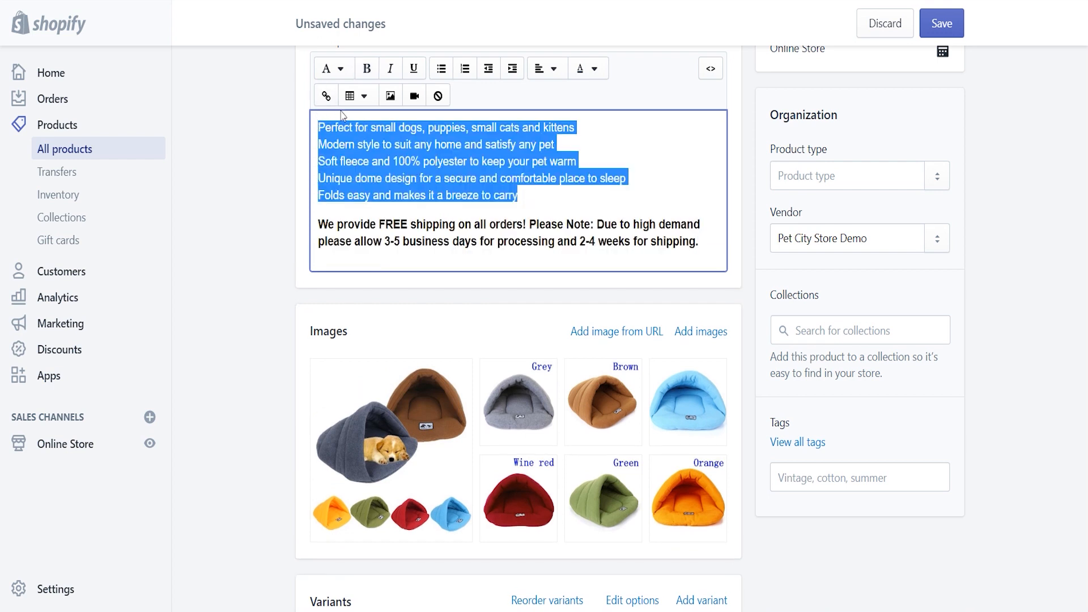
click(441, 68)
click(633, 178)
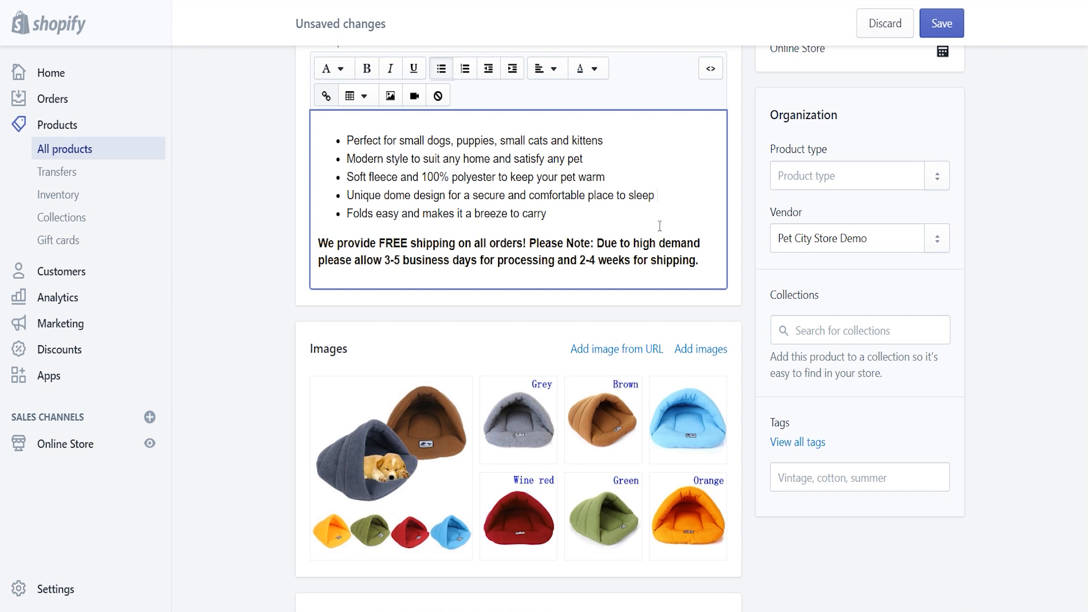
Step: Add the polar fleece pet bed product to the Pet Beds collection
click(847, 327)
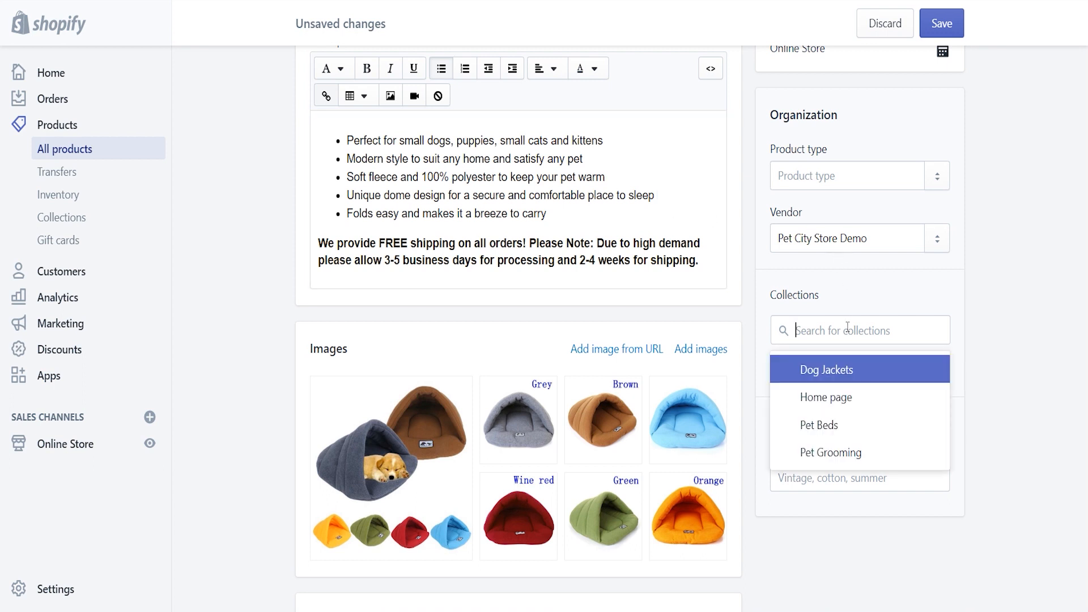
click(831, 426)
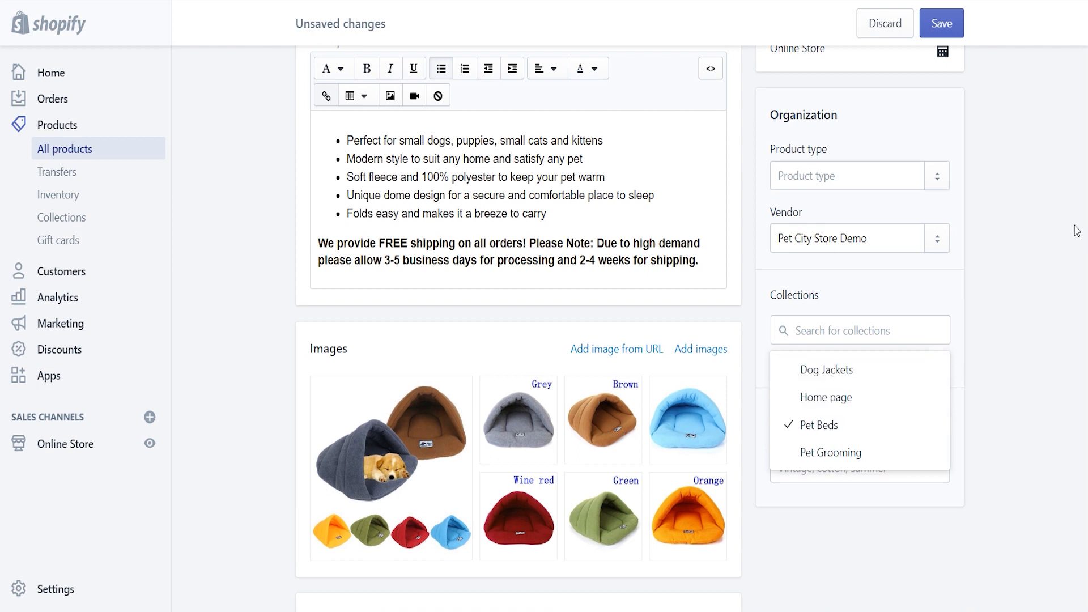
scroll(518, 328, down, 5)
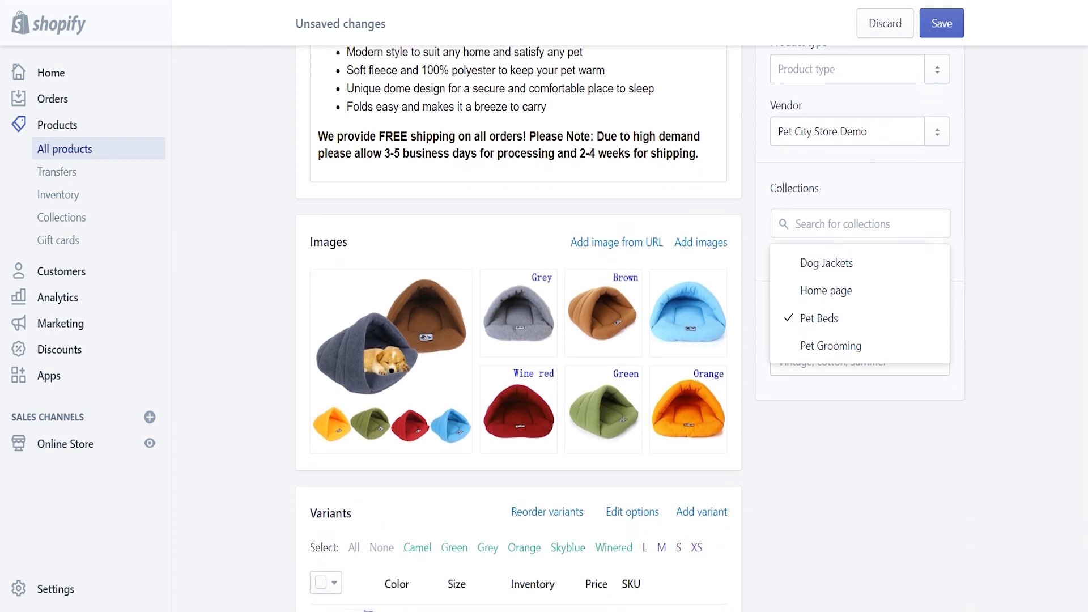
Step: Change the color name of the size L Camel variant of the polar fleece pet bed to "Brown"
scroll(518, 328, down, 5)
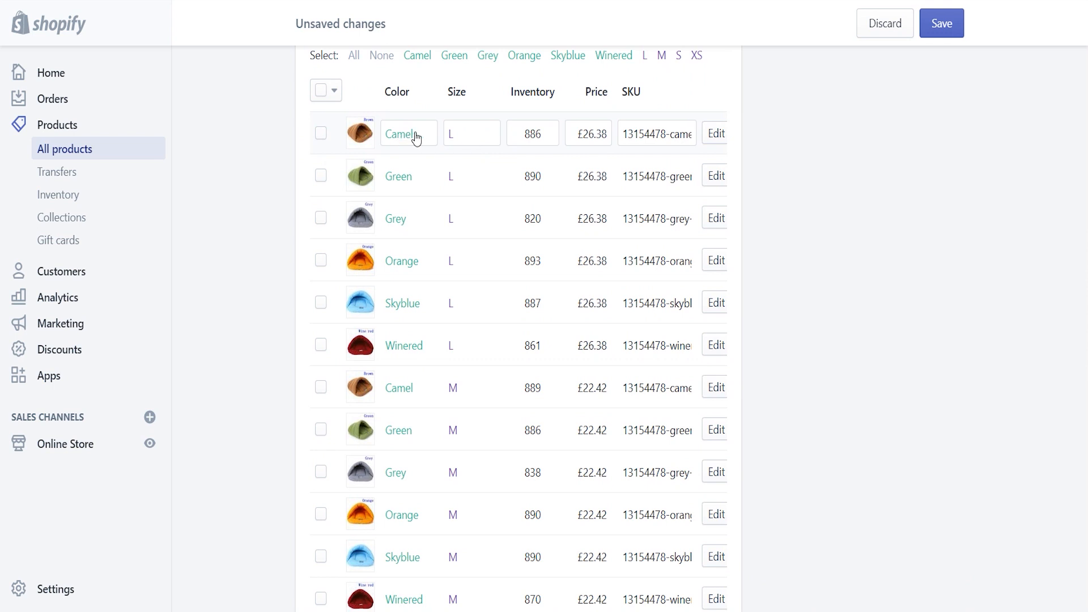
double_click(416, 138)
text(Brown)
scroll(680, 204, up, 6)
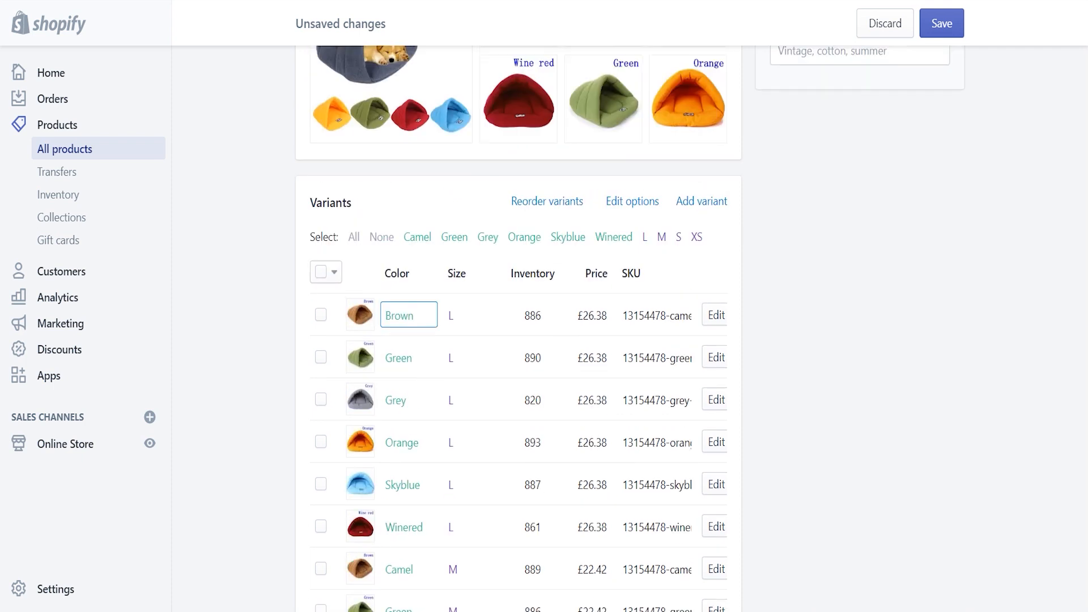
mouse_move(629, 161)
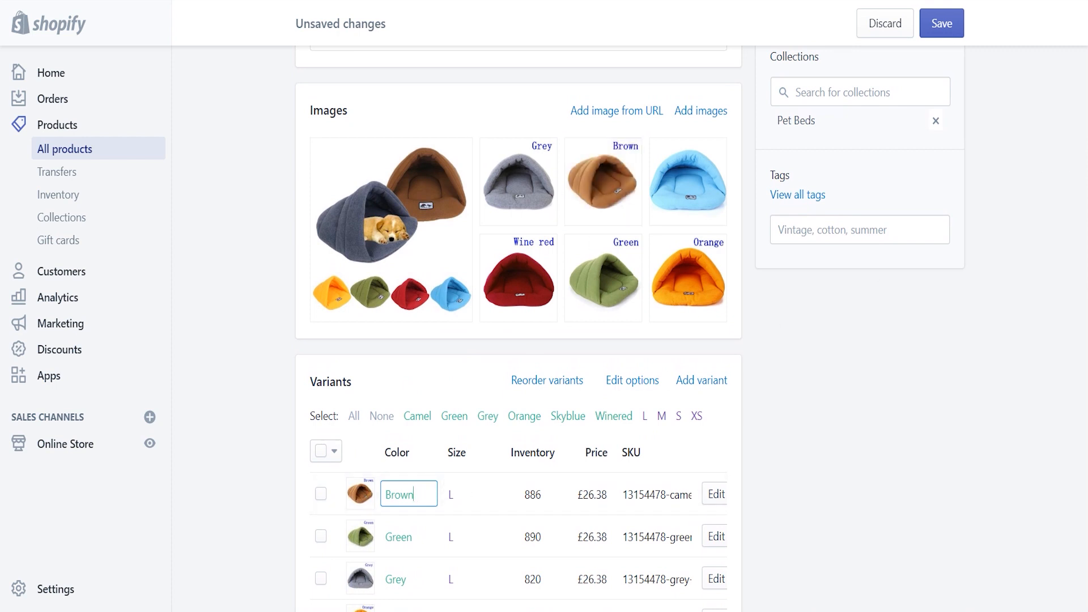
Step: Rename the Camel color to "Brown" on the M, S and XS variants and save the product
scroll(518, 328, down, 8)
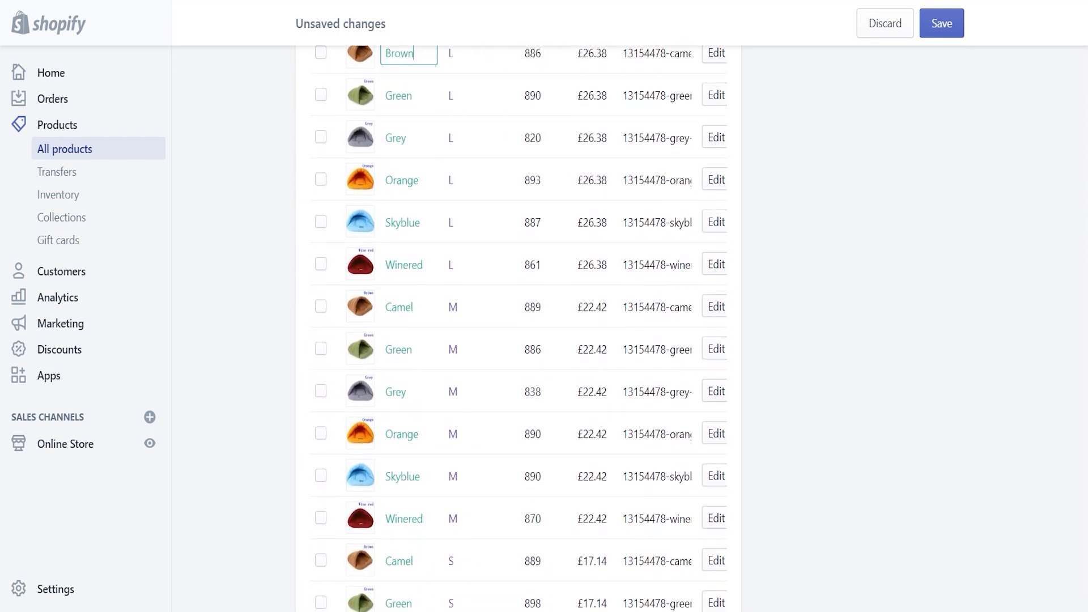
scroll(451, 169, down, 2)
double_click(422, 187)
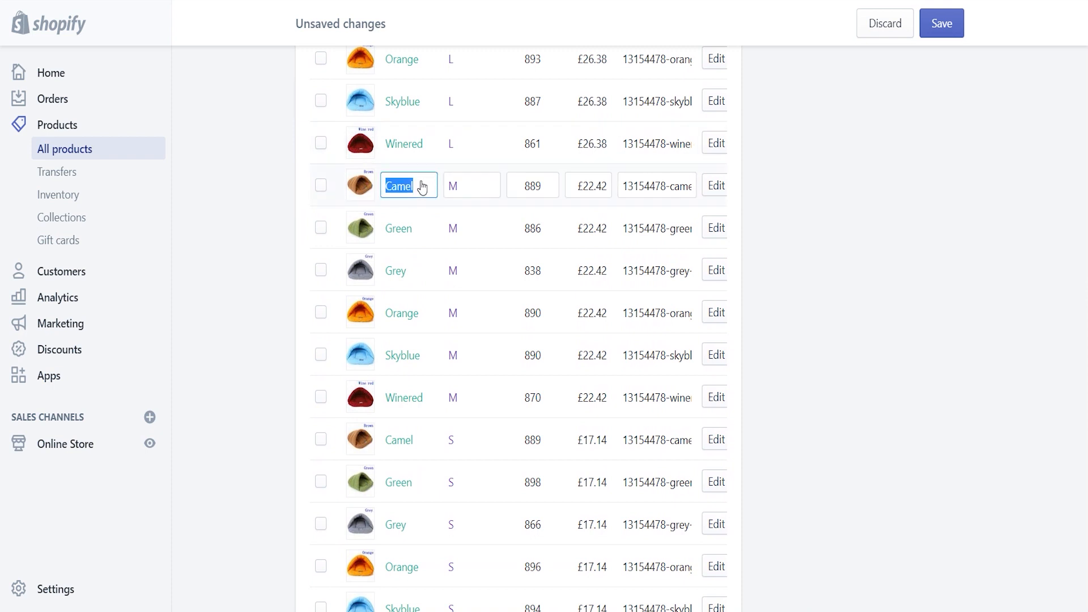
text(Brown)
double_click(412, 444)
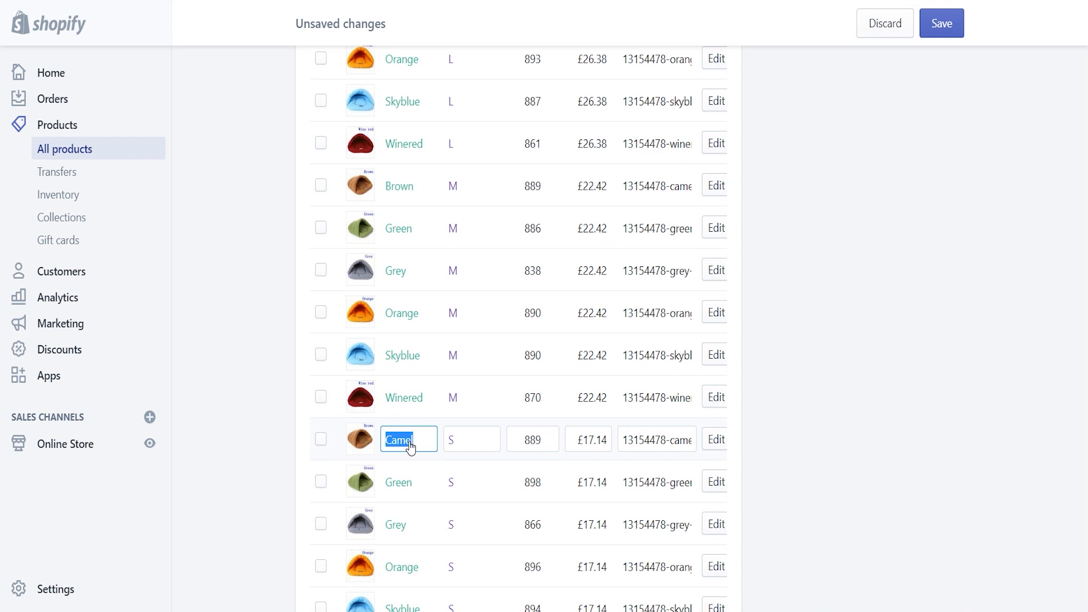
text(Brown)
scroll(502, 286, down, 8)
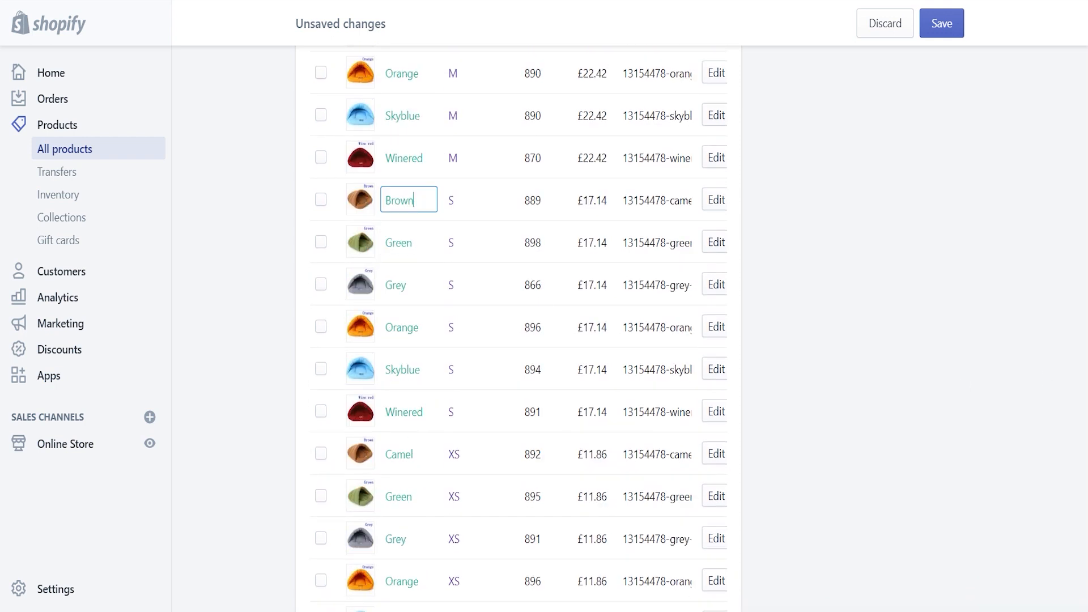
double_click(411, 256)
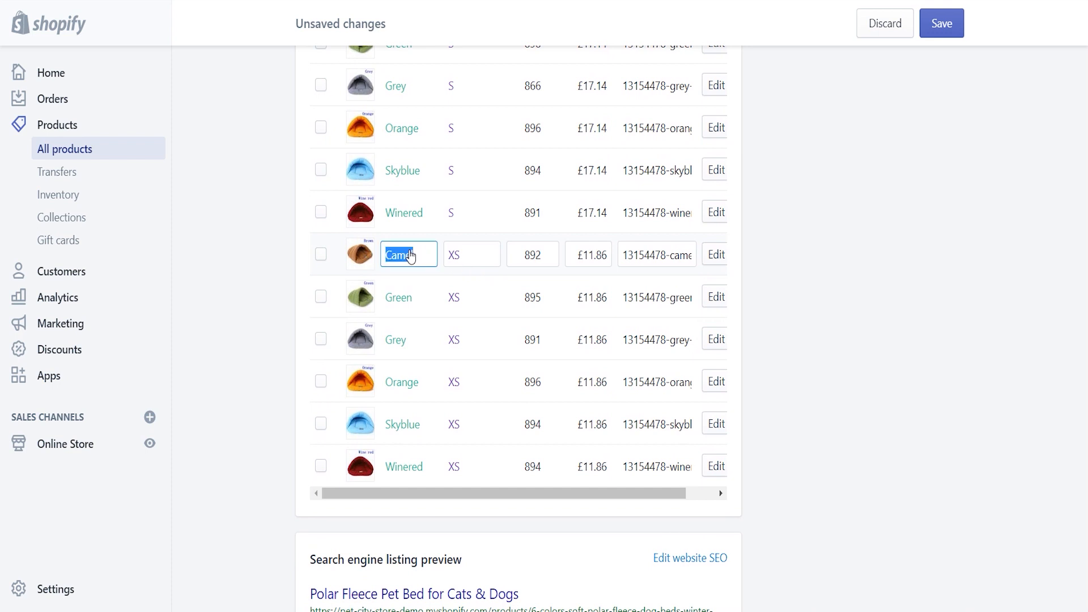
text(Brown)
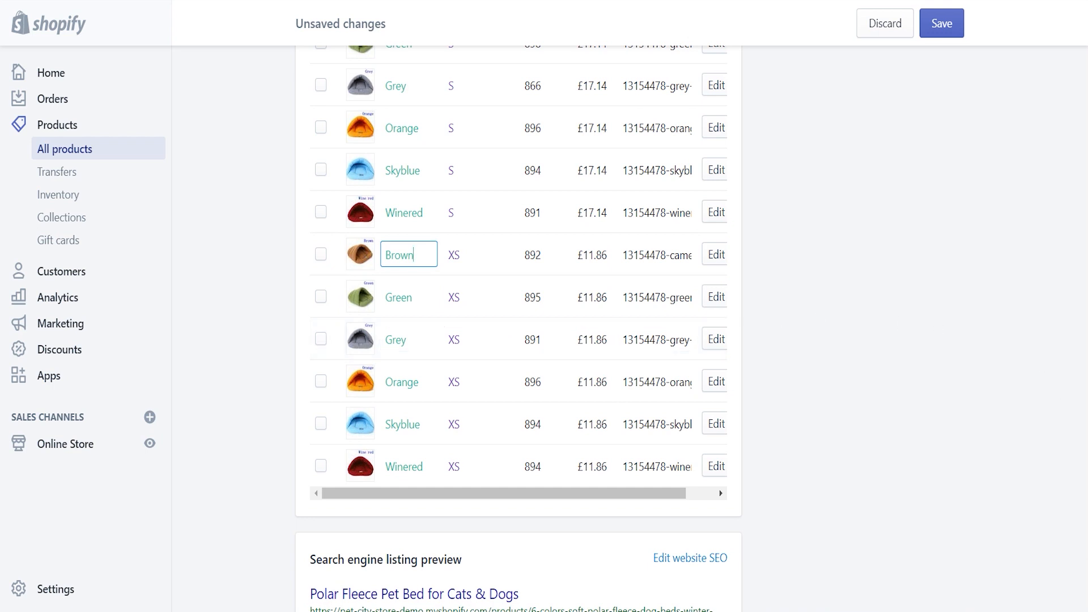
scroll(981, 151, up, 5)
click(940, 25)
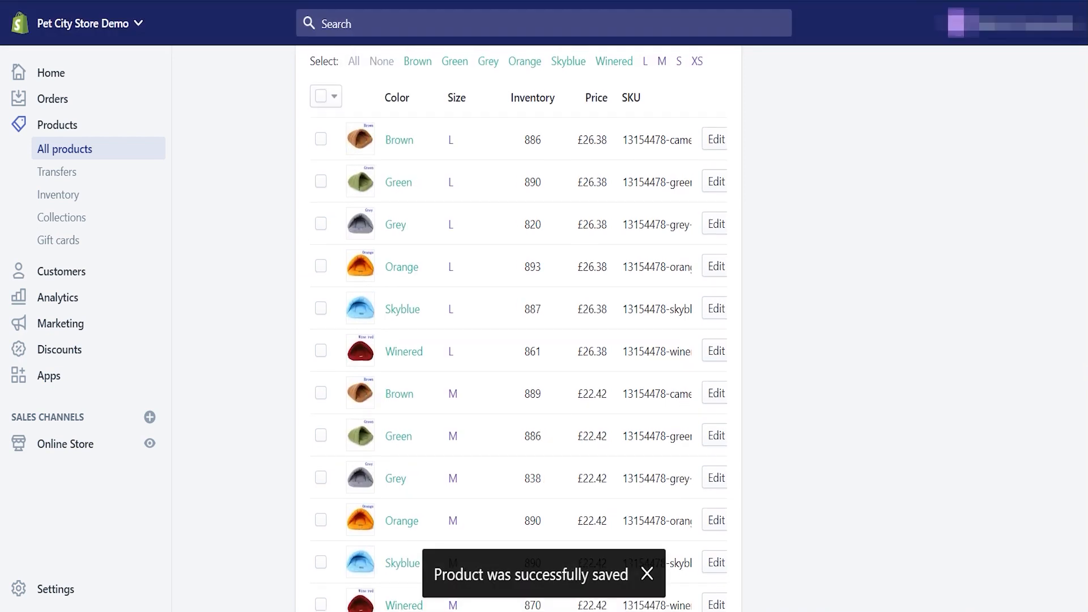
scroll(518, 328, up, 4)
scroll(518, 329, down, 4)
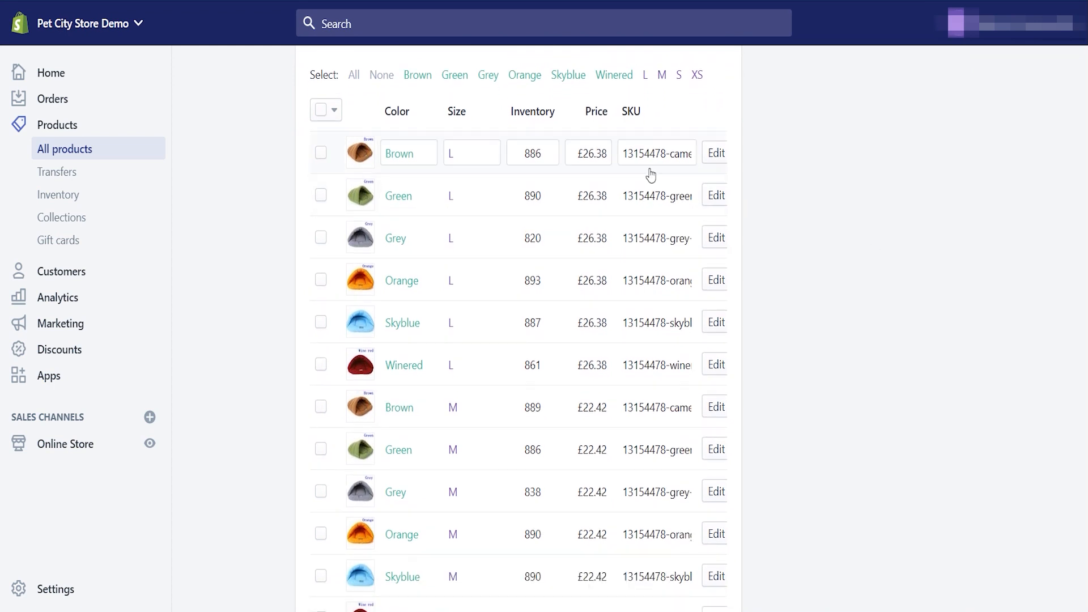
click(717, 154)
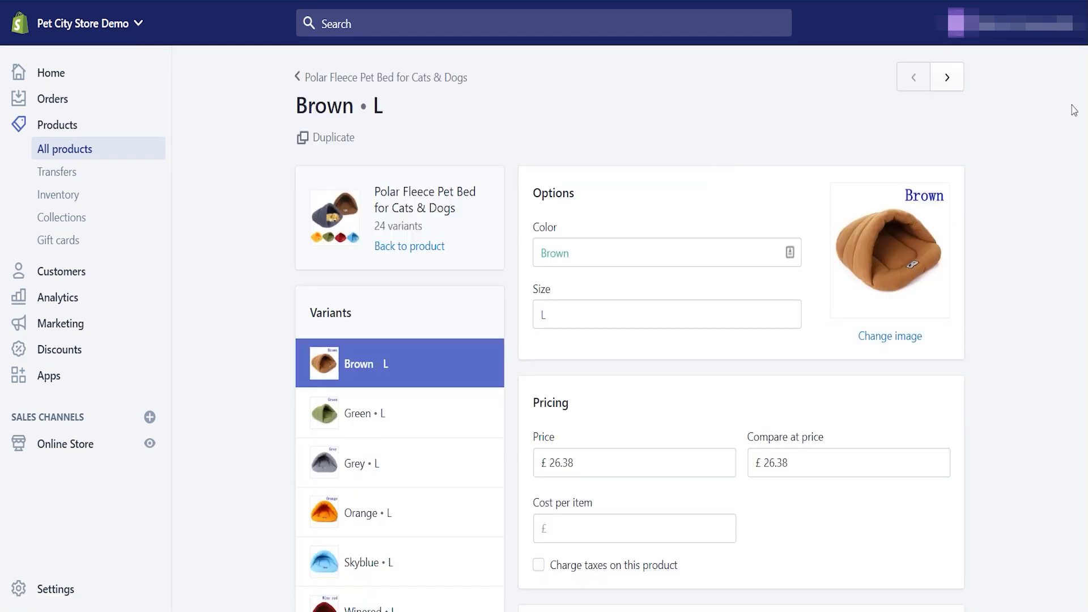
scroll(629, 329, down, 18)
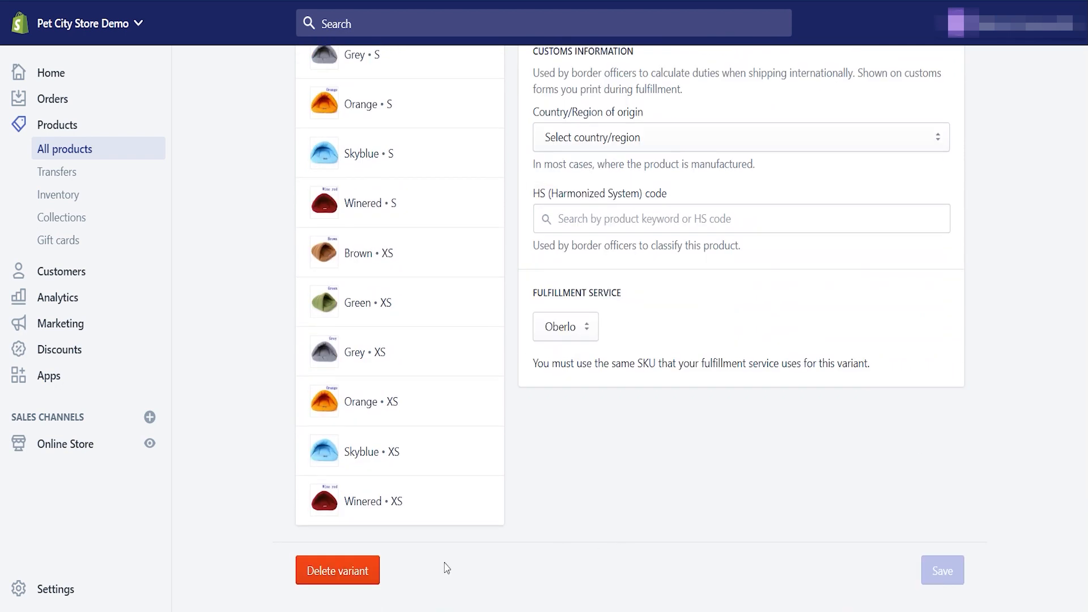
click(353, 583)
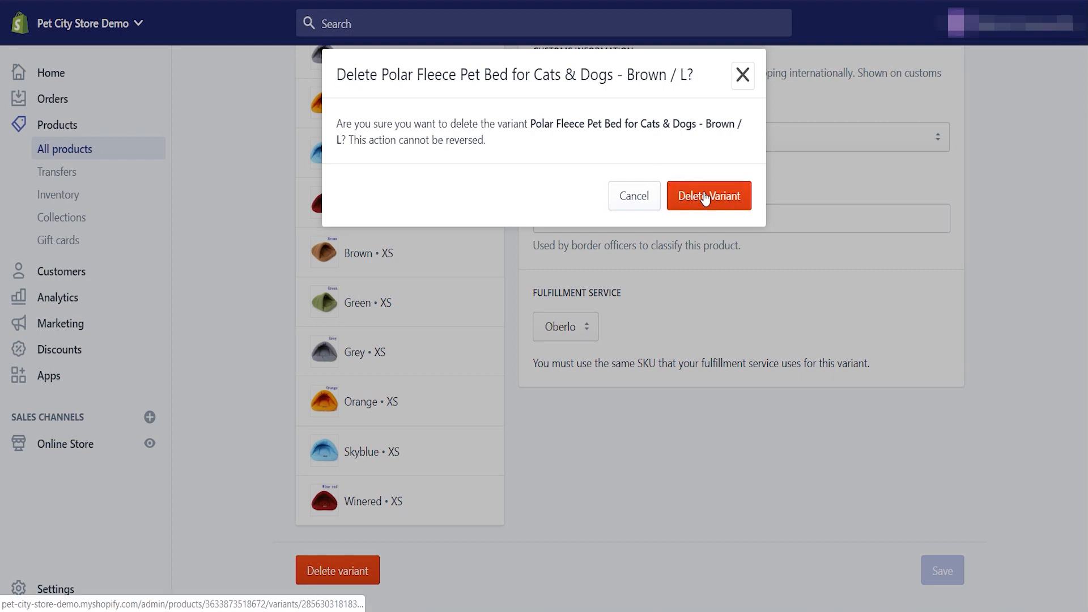
click(622, 196)
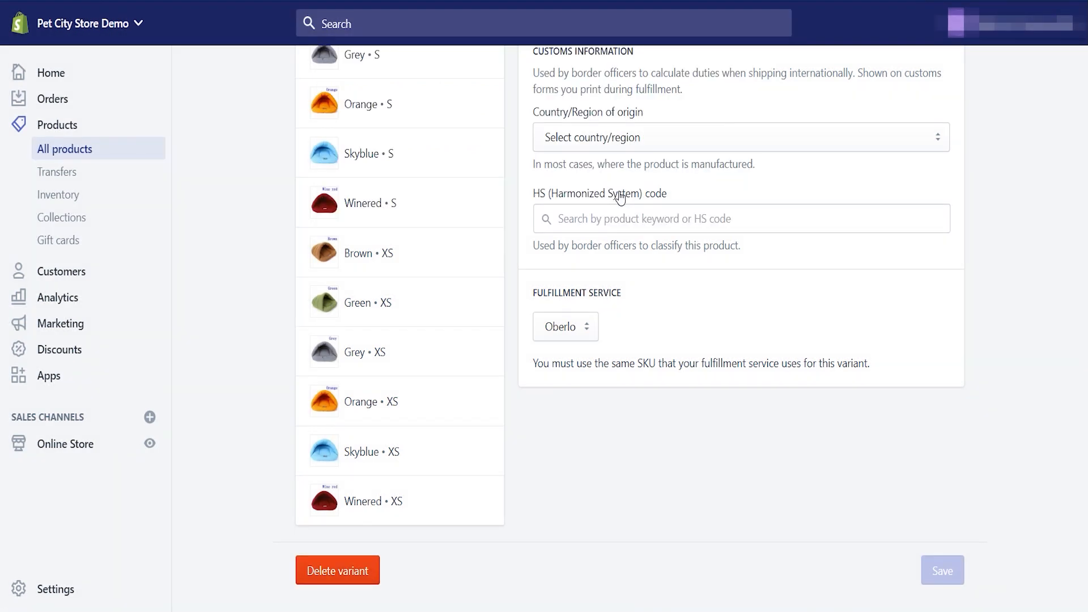
scroll(629, 328, up, 15)
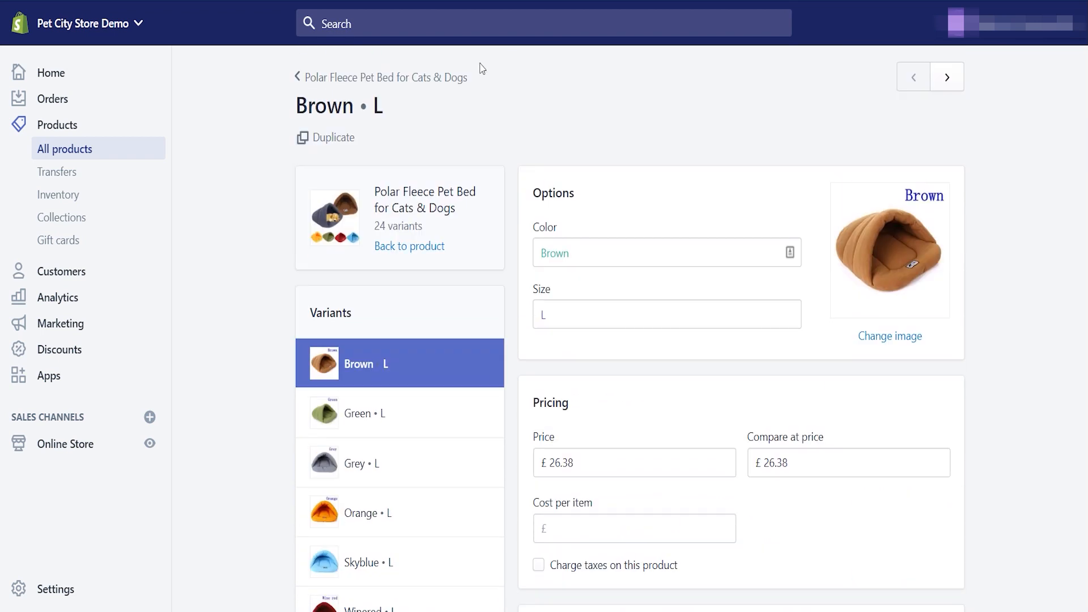
click(339, 78)
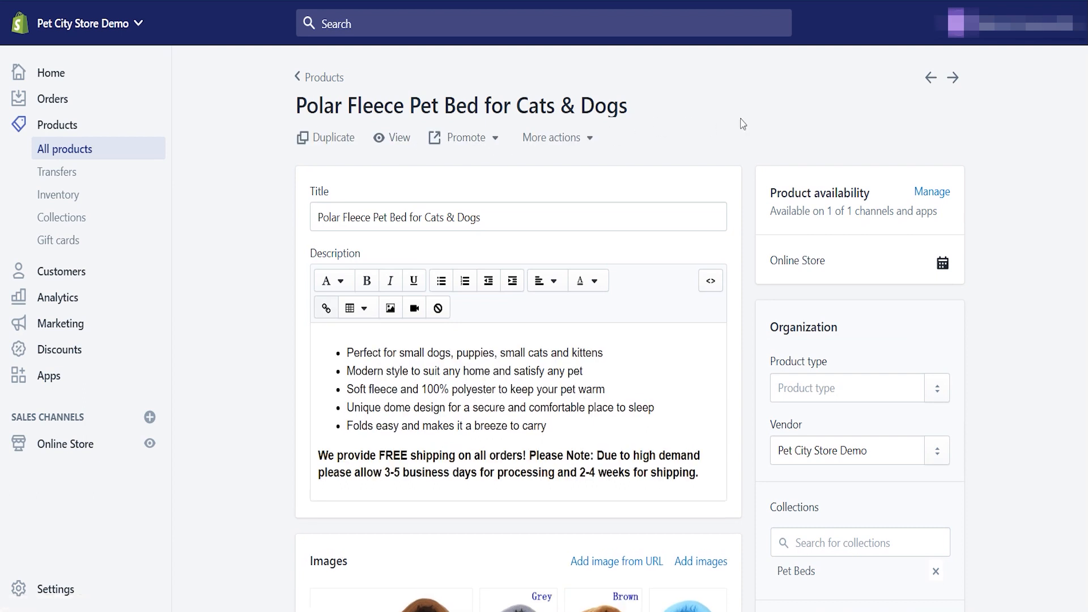
Step: Open the Brown L variant of the polar fleece pet bed for editing and set its price to £24.99
scroll(629, 333, down, 8)
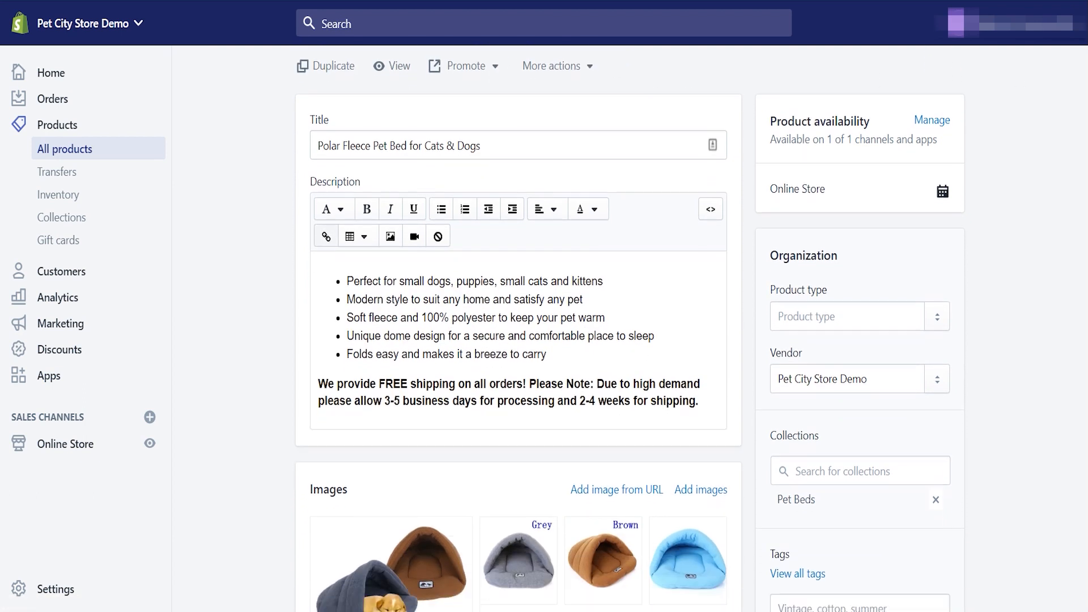
scroll(518, 329, down, 5)
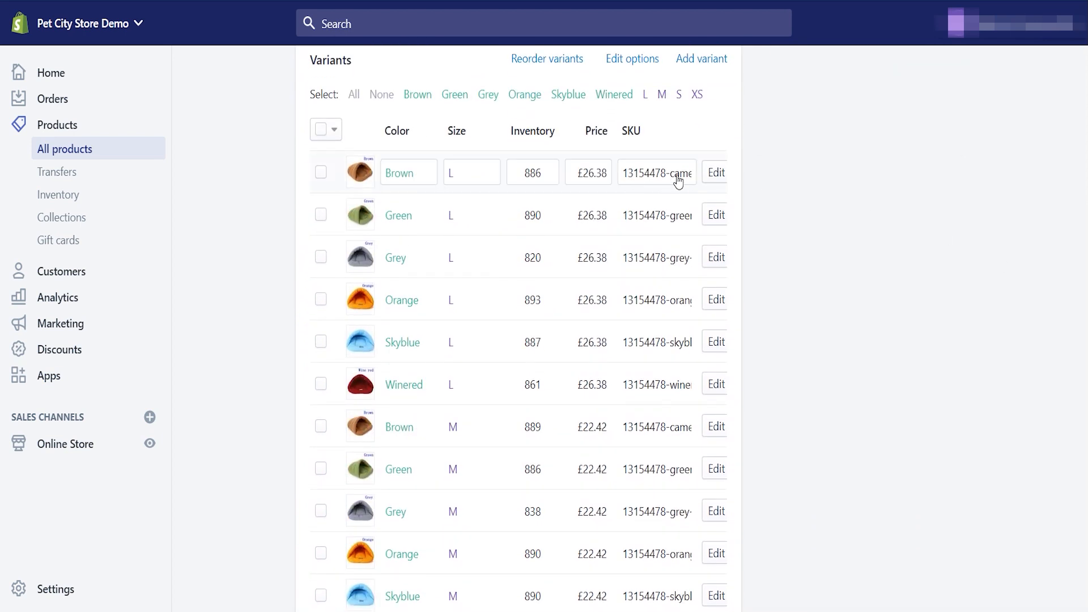
click(723, 176)
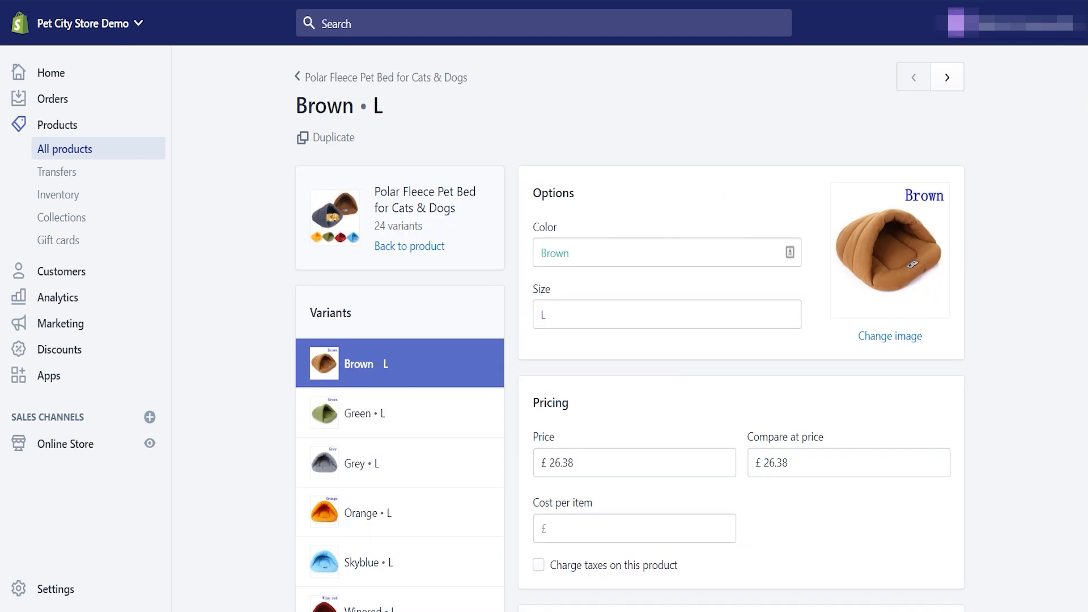
scroll(680, 159, down, 5)
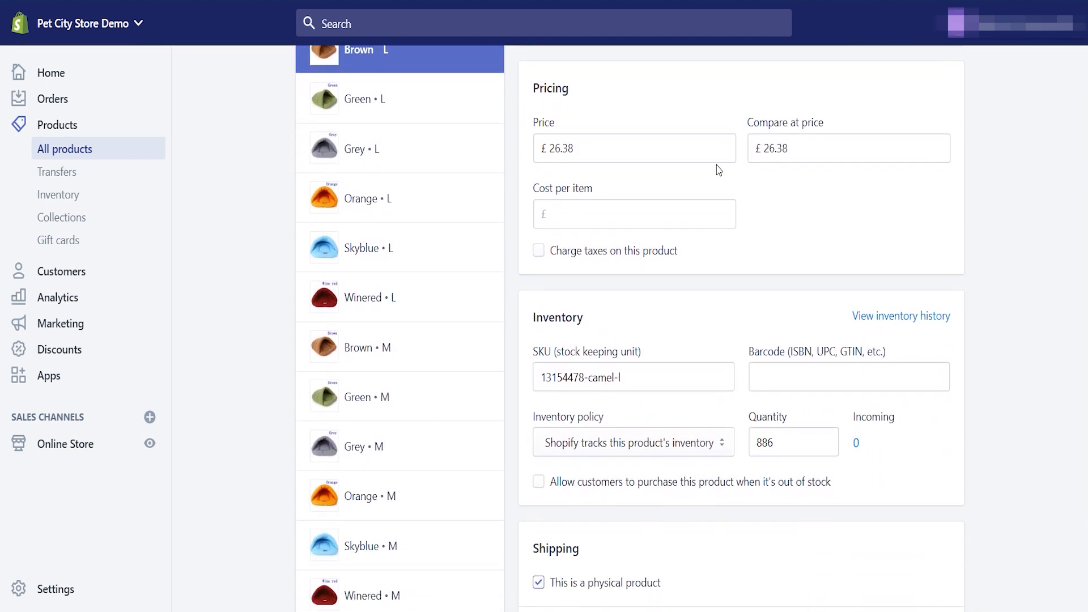
click(664, 147)
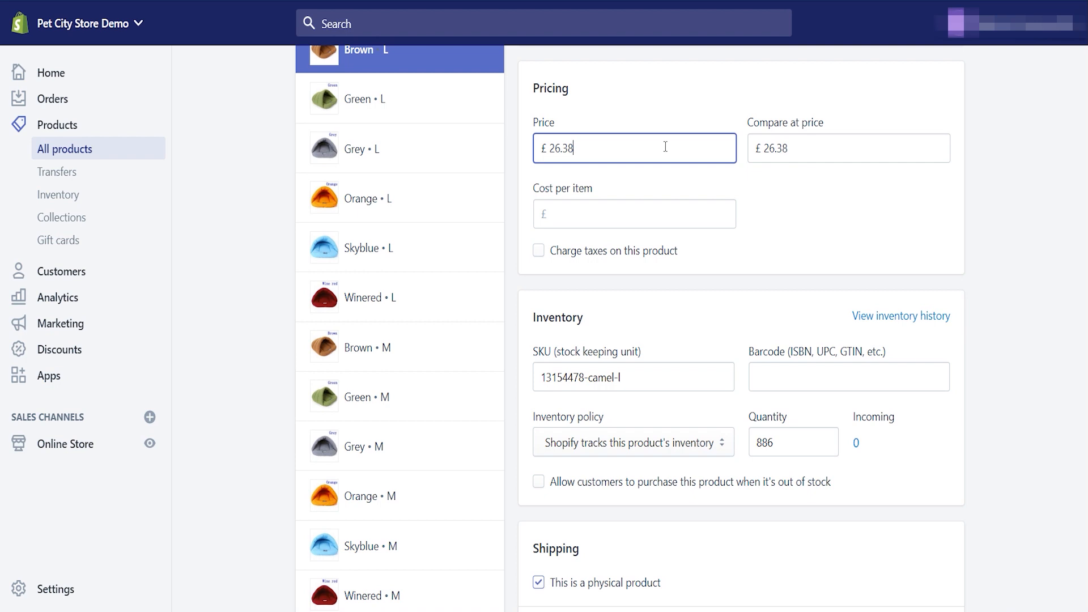
key(BackSpace)
key(BackSpace)
key(BackSpace)
text(4.99)
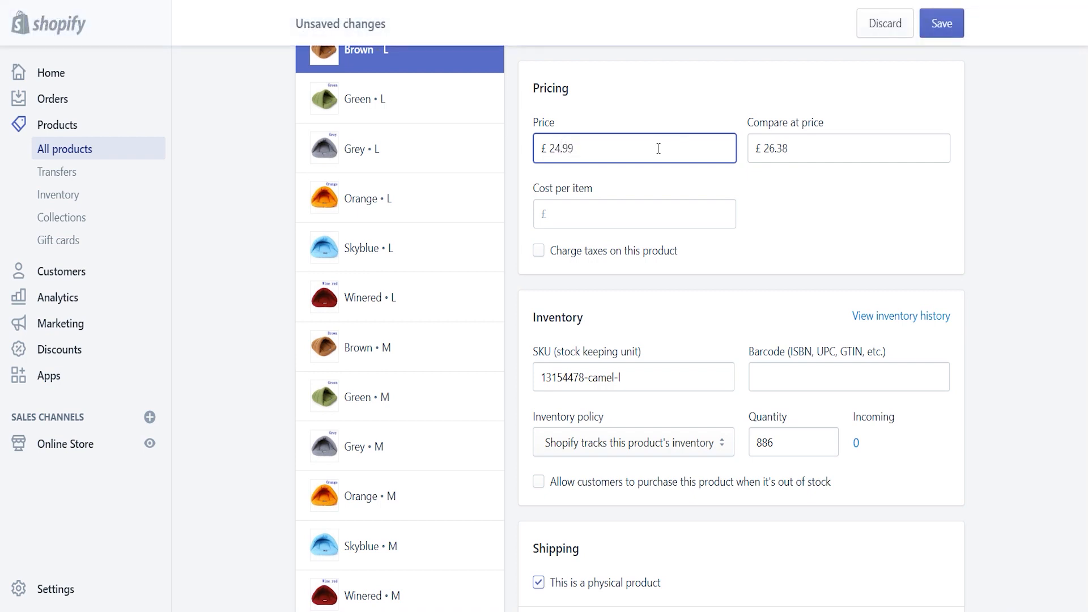
Step: Set the Brown L variant's compare at price to £29.99 and save the variant
click(805, 148)
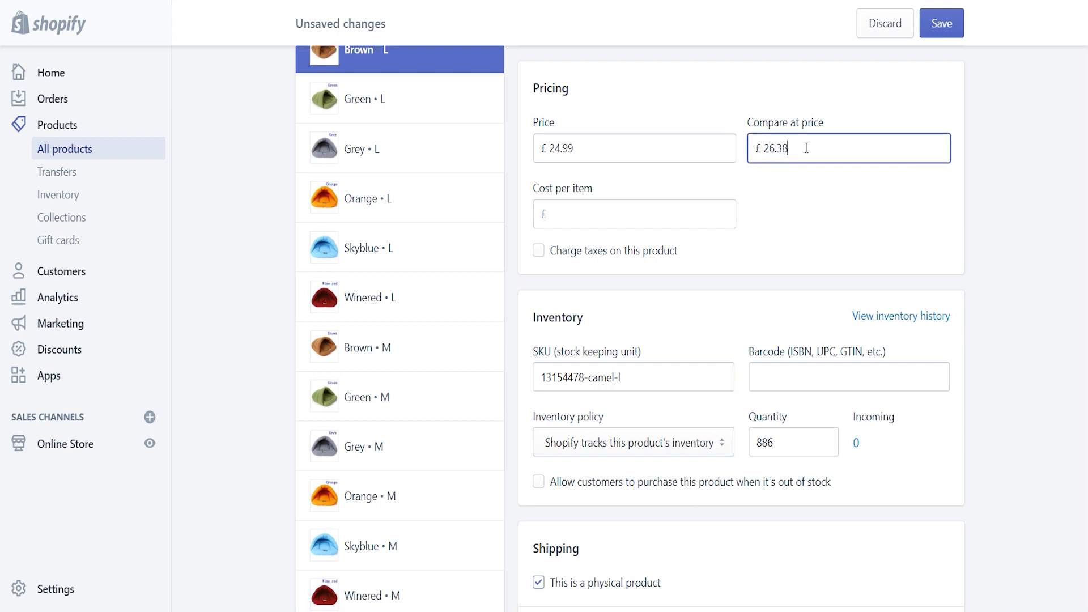
key(BackSpace)
text(9.99)
scroll(1014, 130, up, 1)
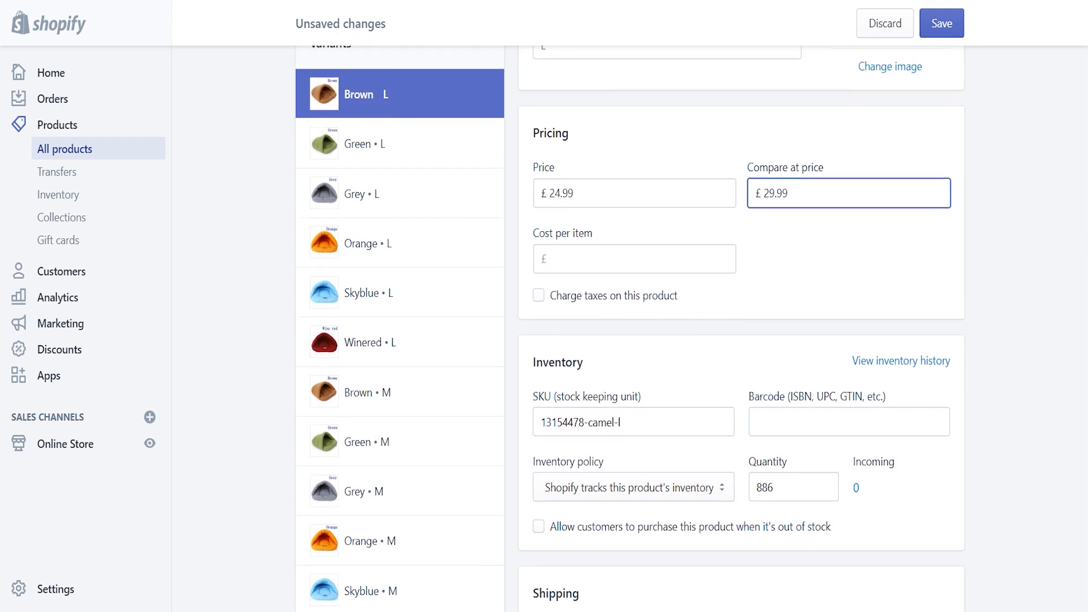
click(941, 31)
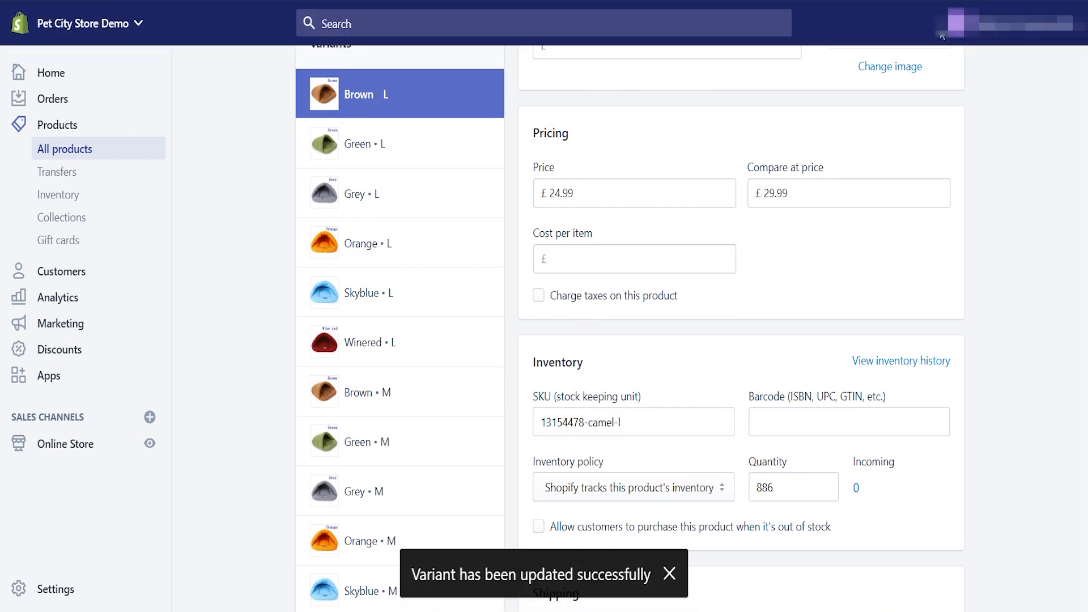
Step: Set the Green L variant's price to £24.99 and its compare at price to £29.99, and save it
click(451, 159)
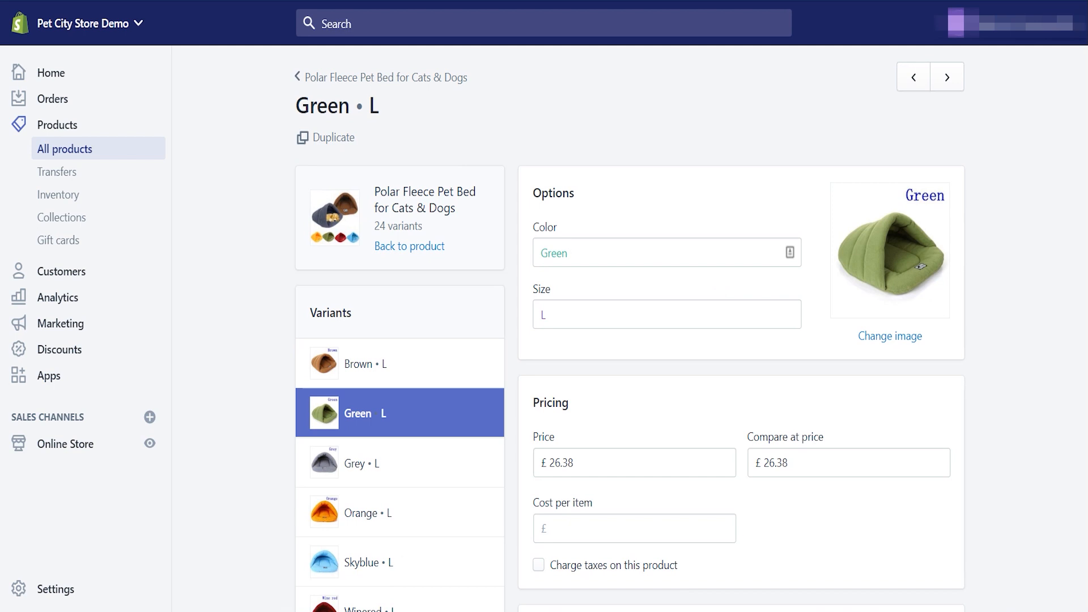
scroll(697, 232, down, 4)
click(659, 234)
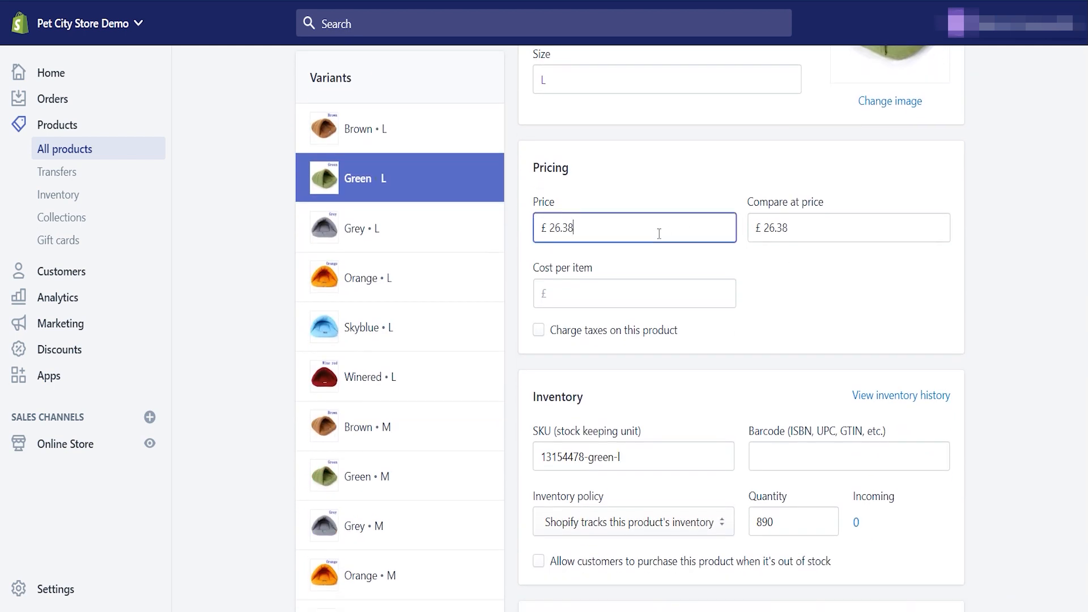
key(BackSpace)
text(4.99)
click(831, 224)
key(BackSpace)
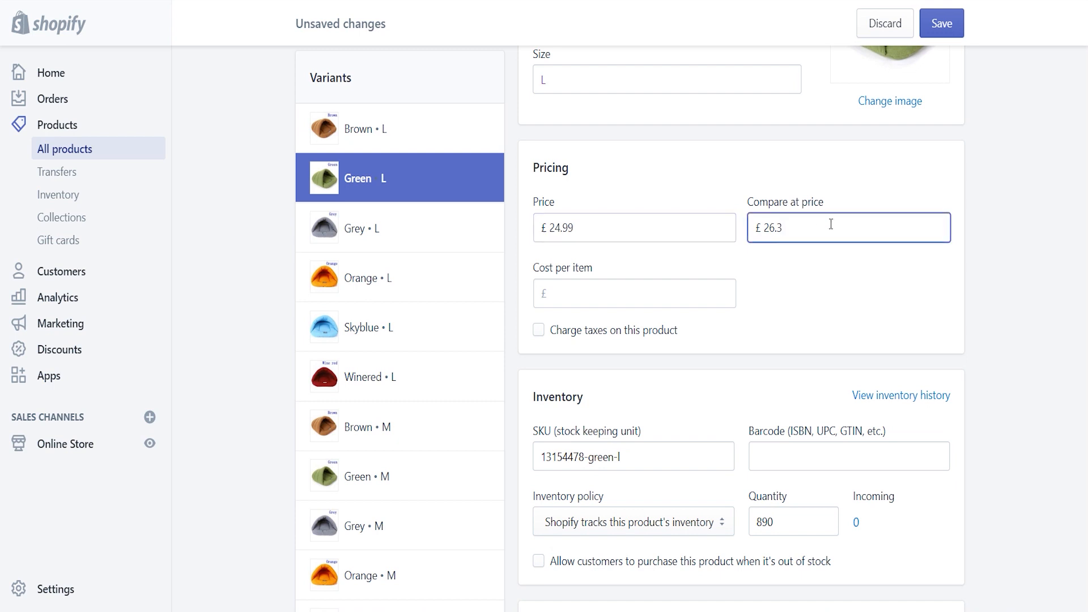
text(9.99)
click(942, 26)
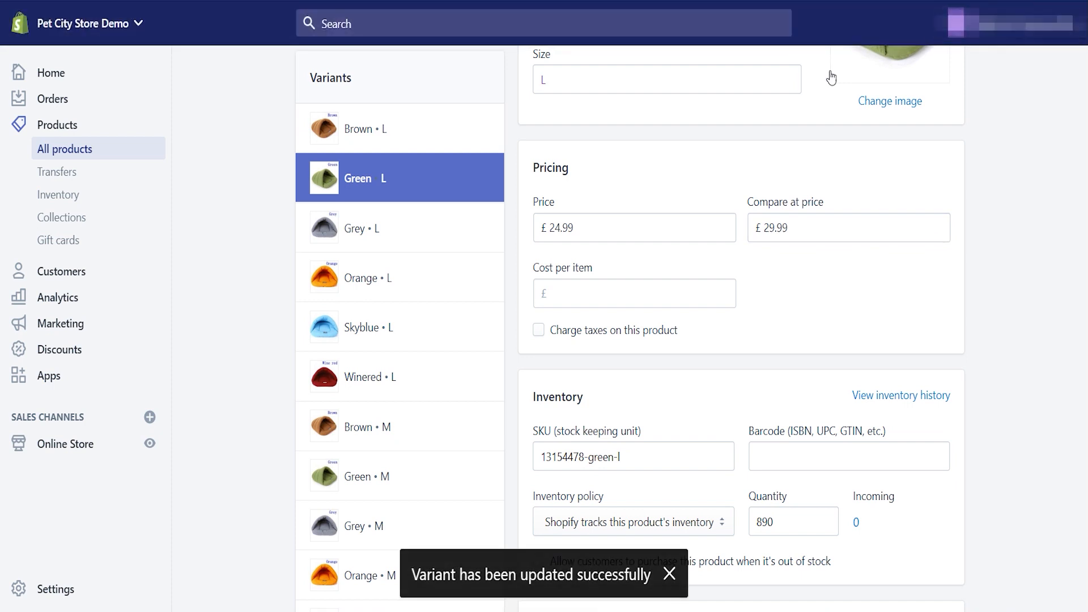
Step: Set the Grey L variant's price to £24.99 and its compare at price to £29.99, and save it
click(416, 230)
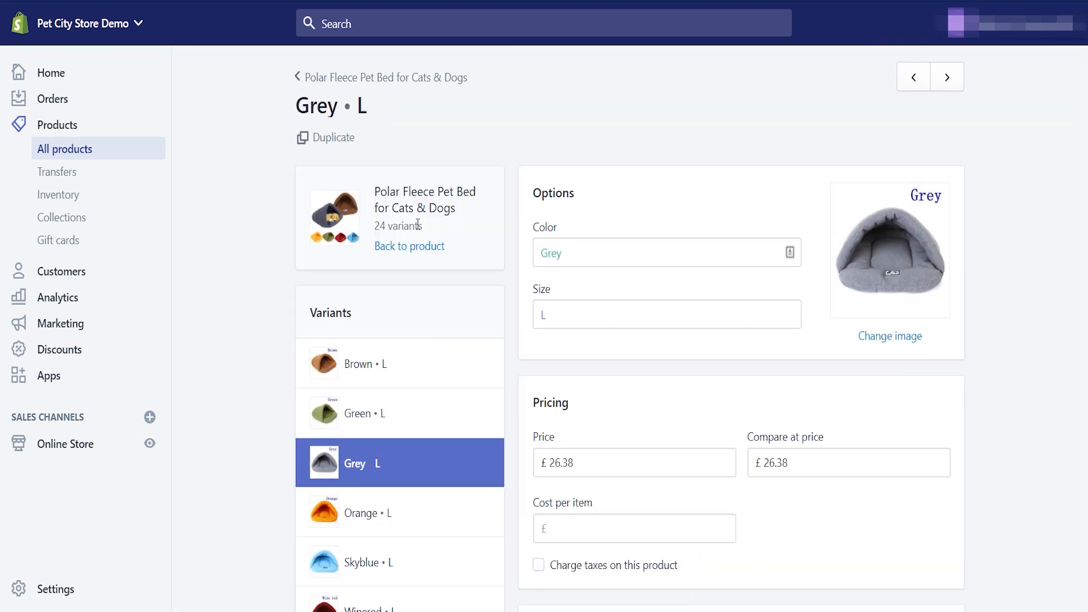
scroll(629, 328, down, 4)
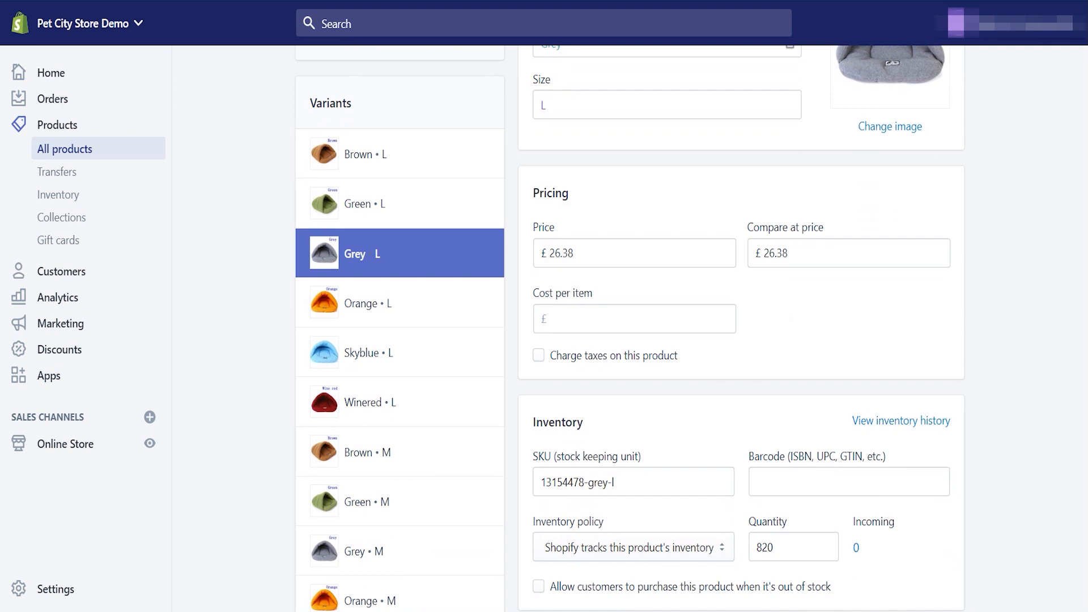
click(693, 251)
key(BackSpace)
key(BackSpace)
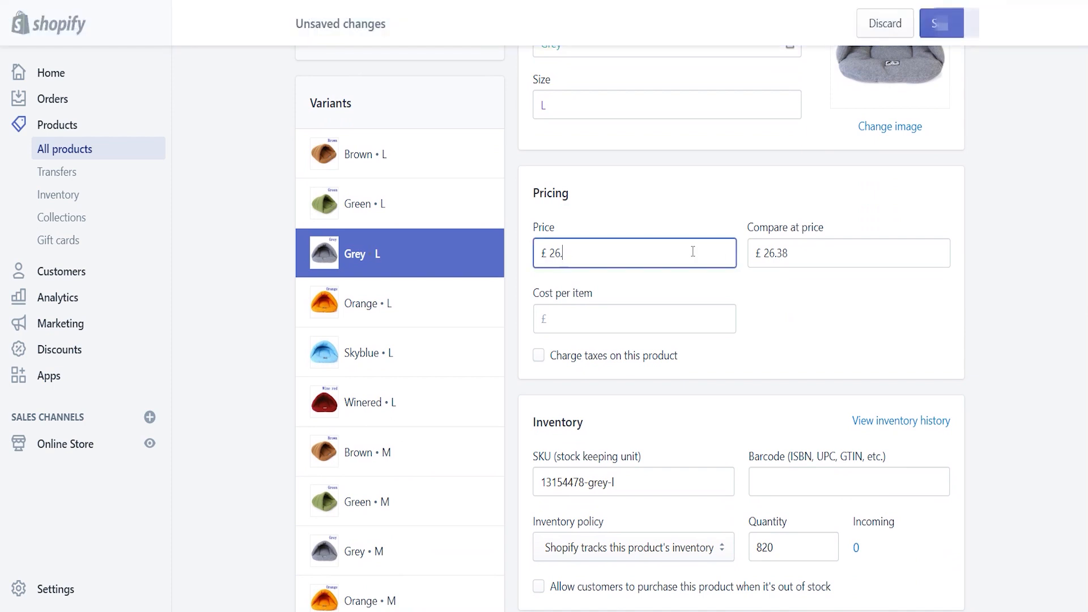
text(4.99)
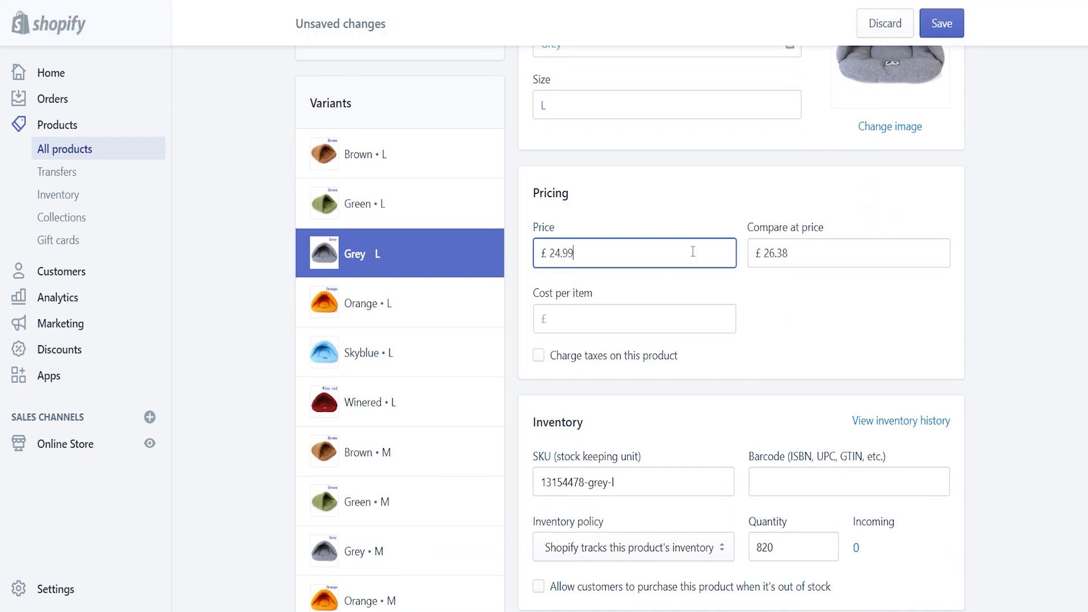
click(832, 248)
key(BackSpace)
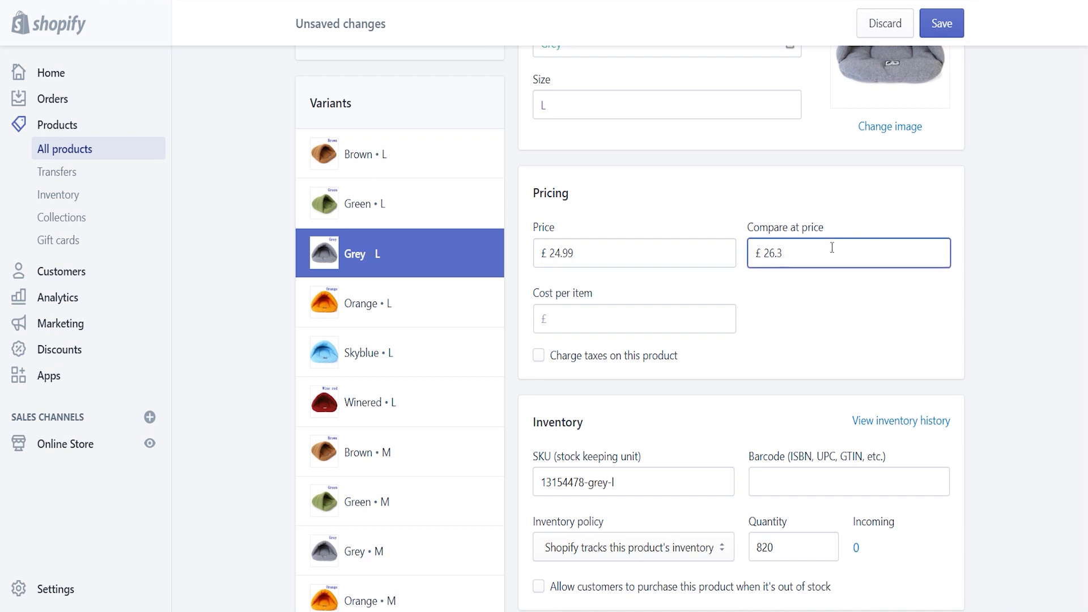
text(9.99)
click(939, 23)
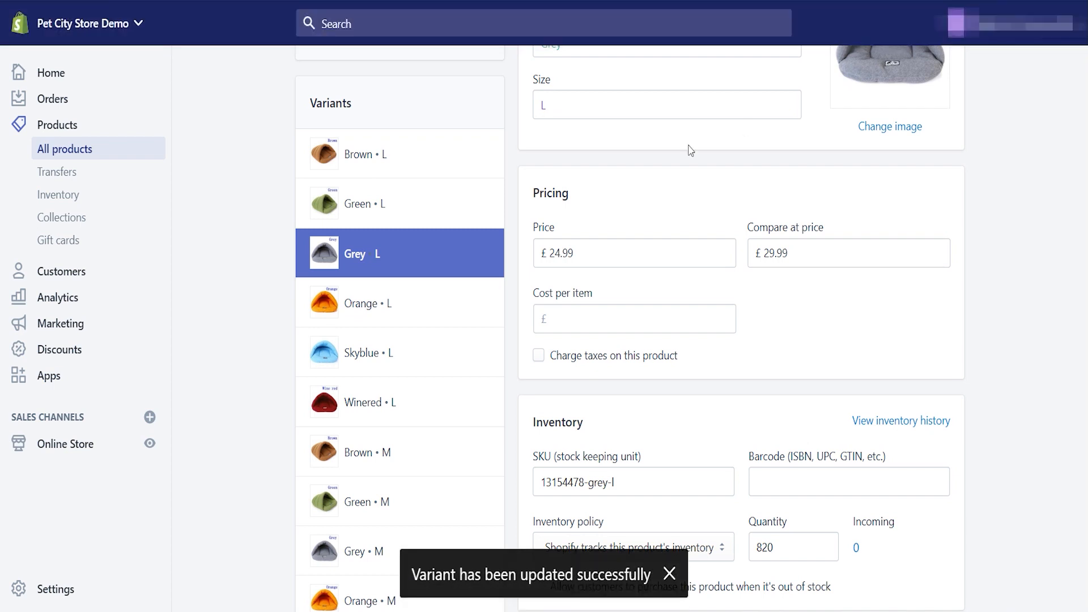
Step: Set the Orange L variant's price to £24.99 and its compare at price to £29.99, and save it
click(421, 317)
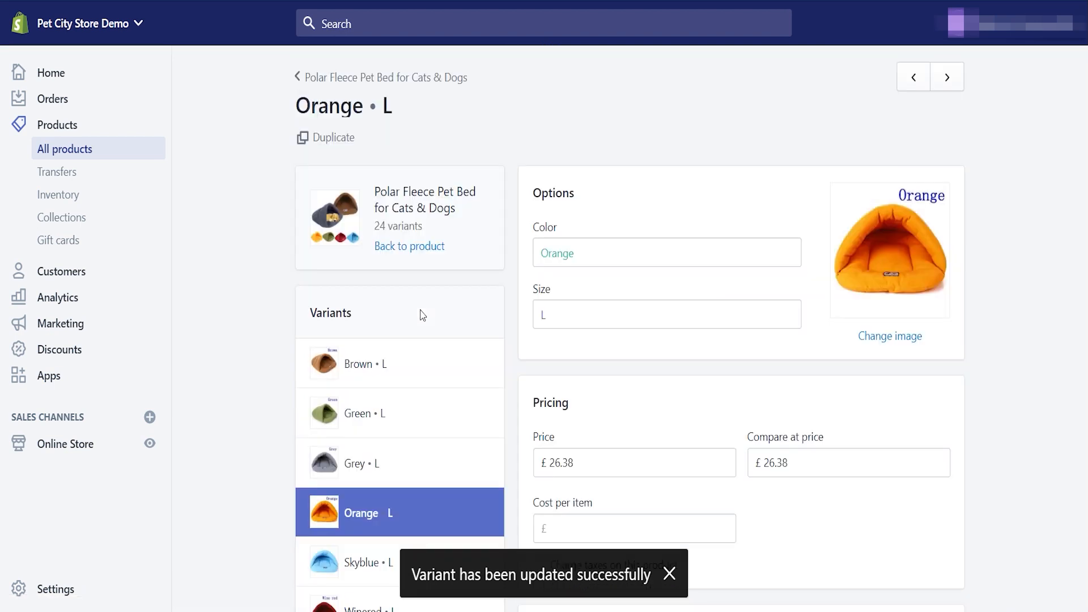
scroll(737, 278, down, 2)
scroll(736, 329, down, 3)
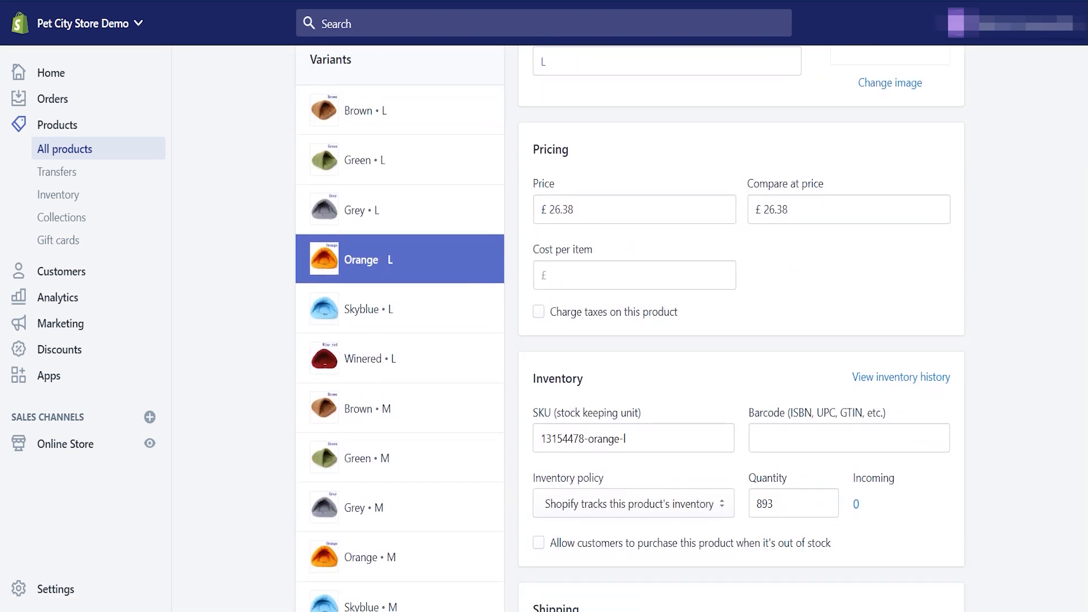
click(659, 214)
key(BackSpace)
key(BackSpace)
text(4.99)
click(815, 208)
key(BackSpace)
key(BackSpace)
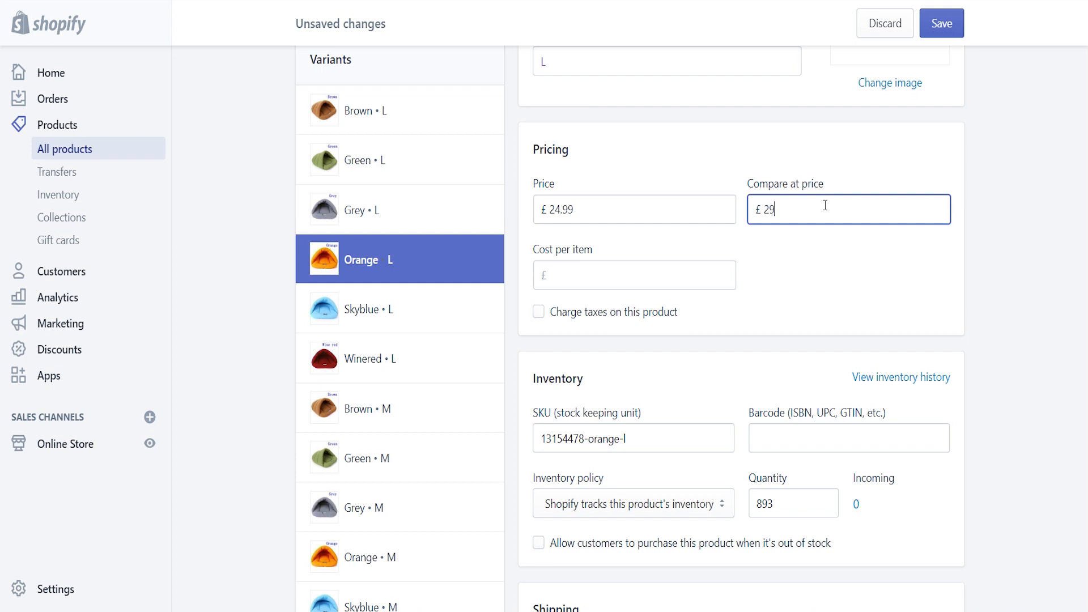
click(945, 33)
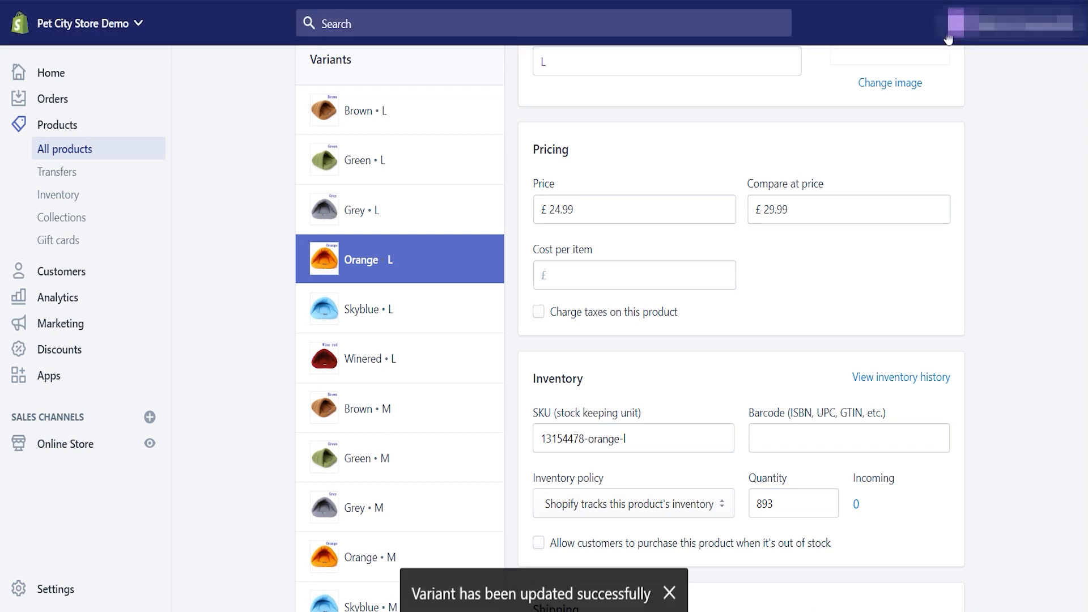
Step: Set the Skyblue L variant's price to £24.99 and its compare at price to £29.99, and save it
click(418, 318)
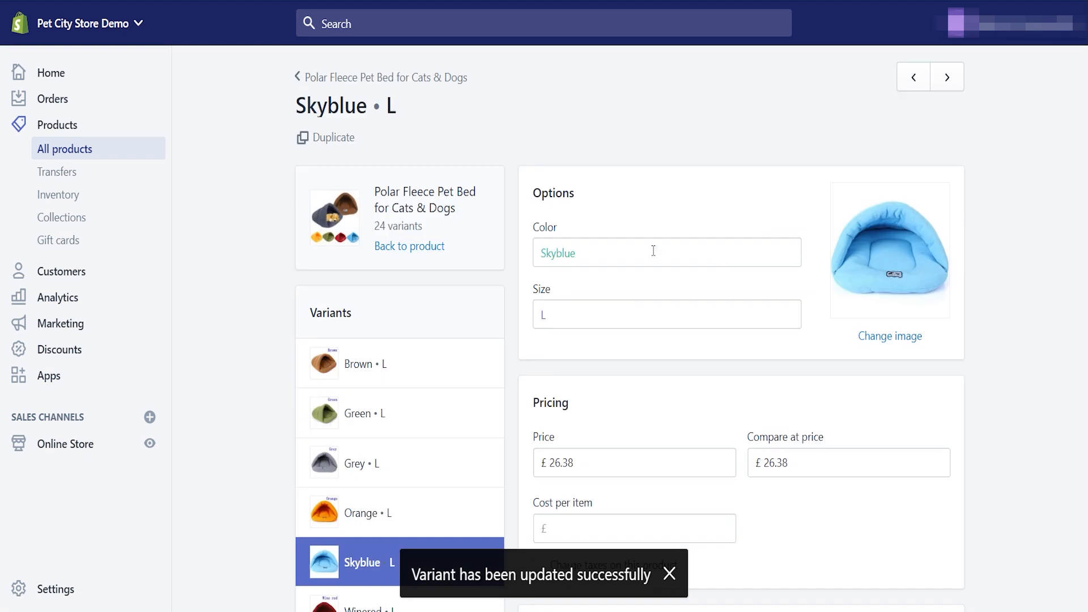
scroll(874, 218, down, 5)
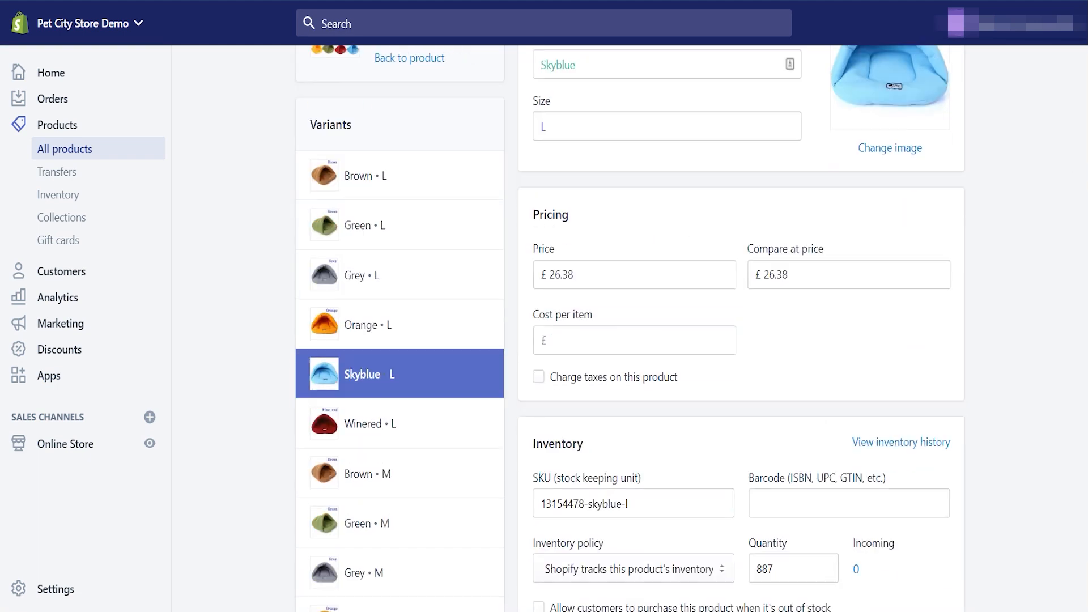
click(689, 177)
key(BackSpace)
key(BackSpace)
key(BackSpace)
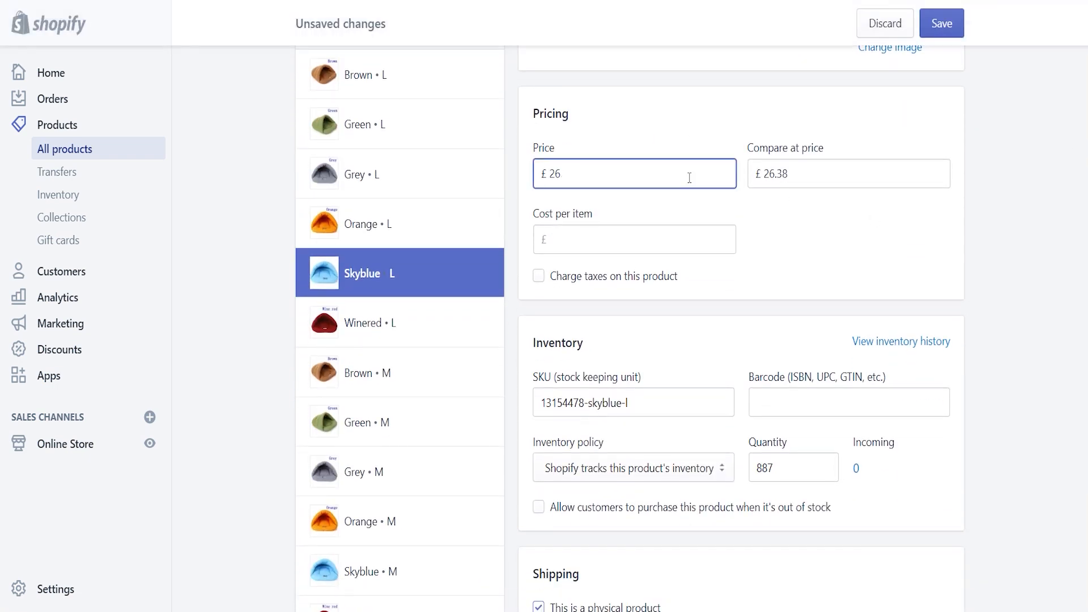
text(4.)
click(814, 173)
key(BackSpace)
key(BackSpace)
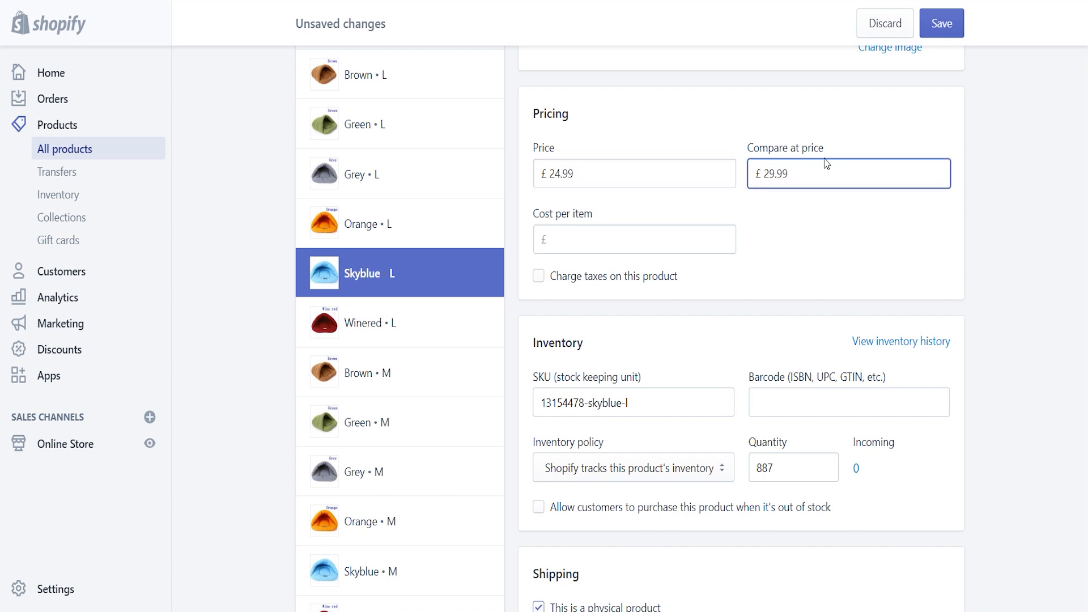
click(938, 26)
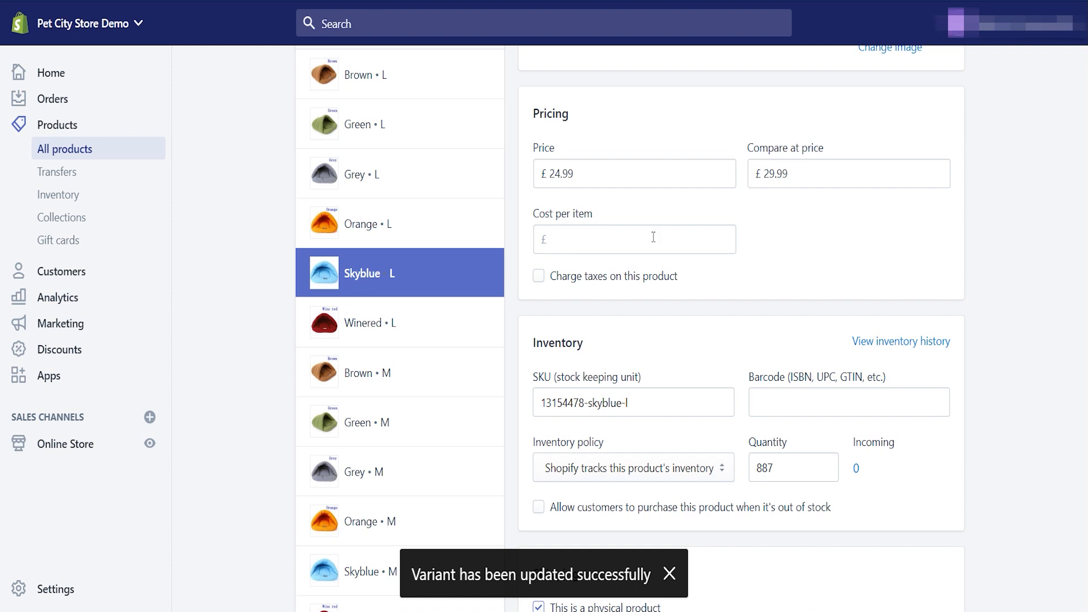
Step: Open the Winered L variant of the polar fleece pet bed and set its price to £24.99
click(445, 322)
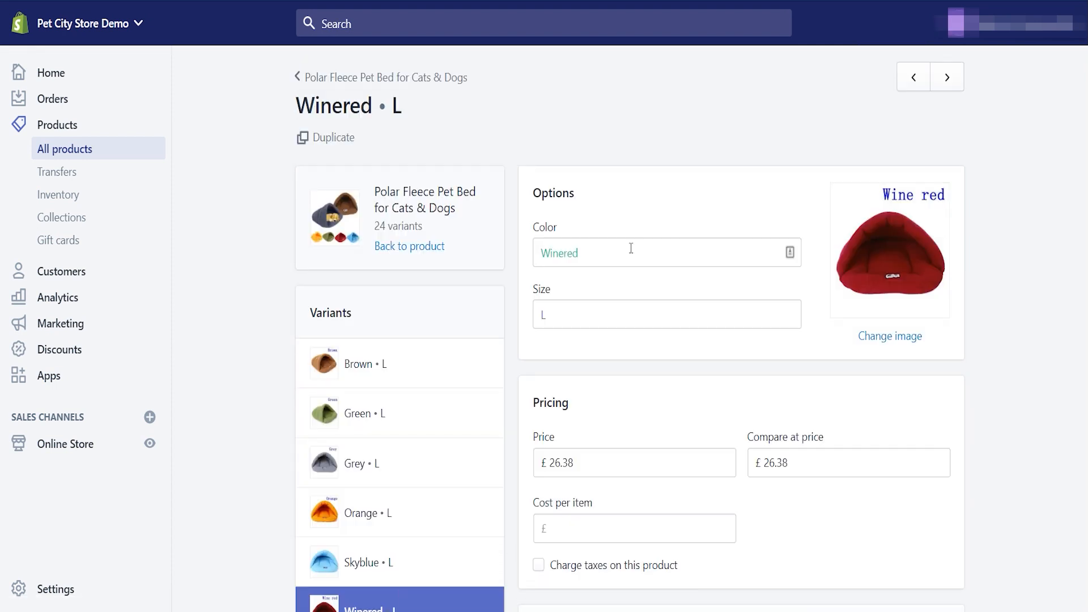
click(608, 465)
key(BackSpace)
key(BackSpace)
key(BackSpace)
key(BackSpace)
text(4.99)
Step: Set the Winered L variant's compare at price to £29.99 and save the variant
click(816, 471)
key(BackSpace)
key(BackSpace)
key(BackSpace)
text(.99)
click(942, 28)
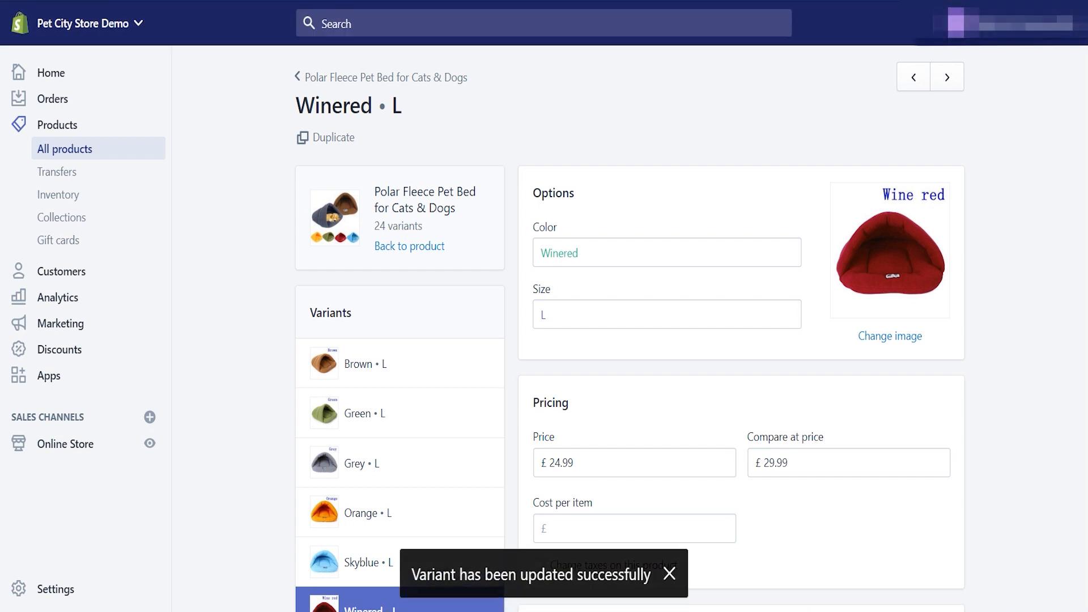
scroll(629, 328, down, 3)
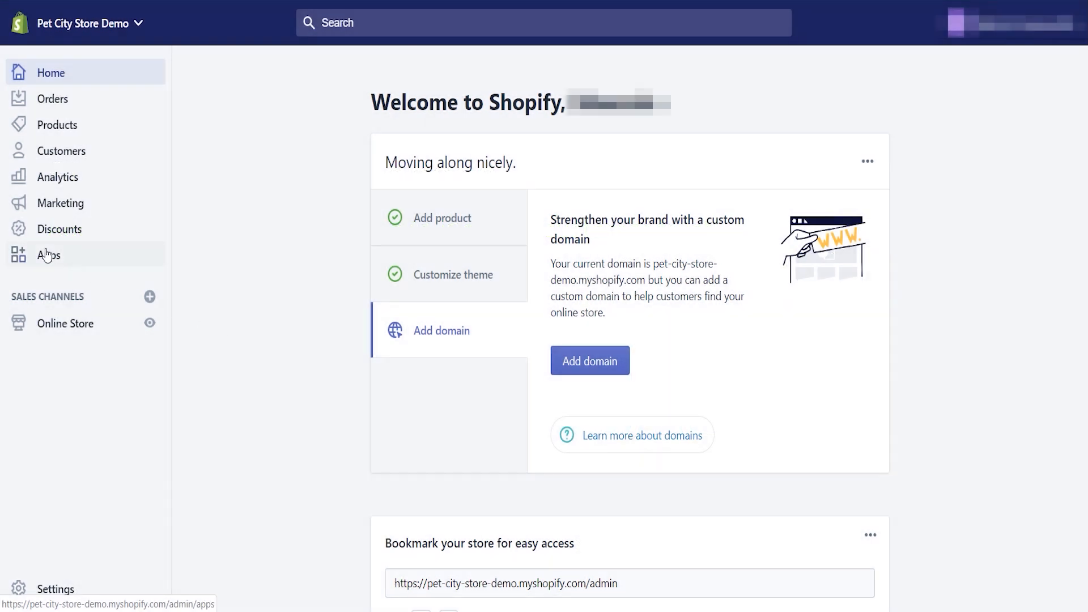
Step: Go to the Shopify App Store from the store's apps page and search for "free trust badge"
click(47, 255)
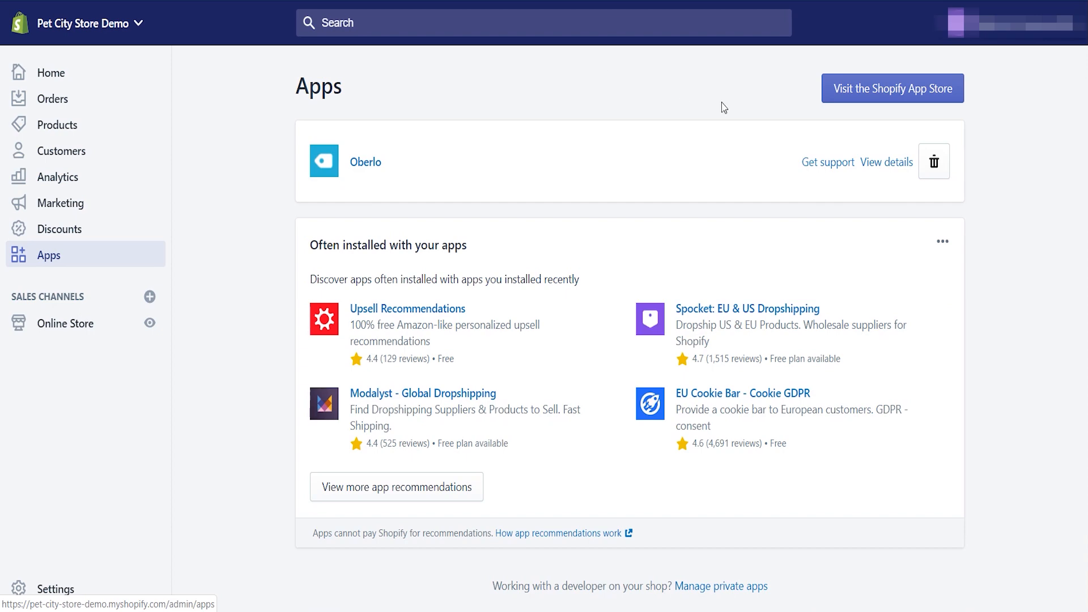
click(855, 92)
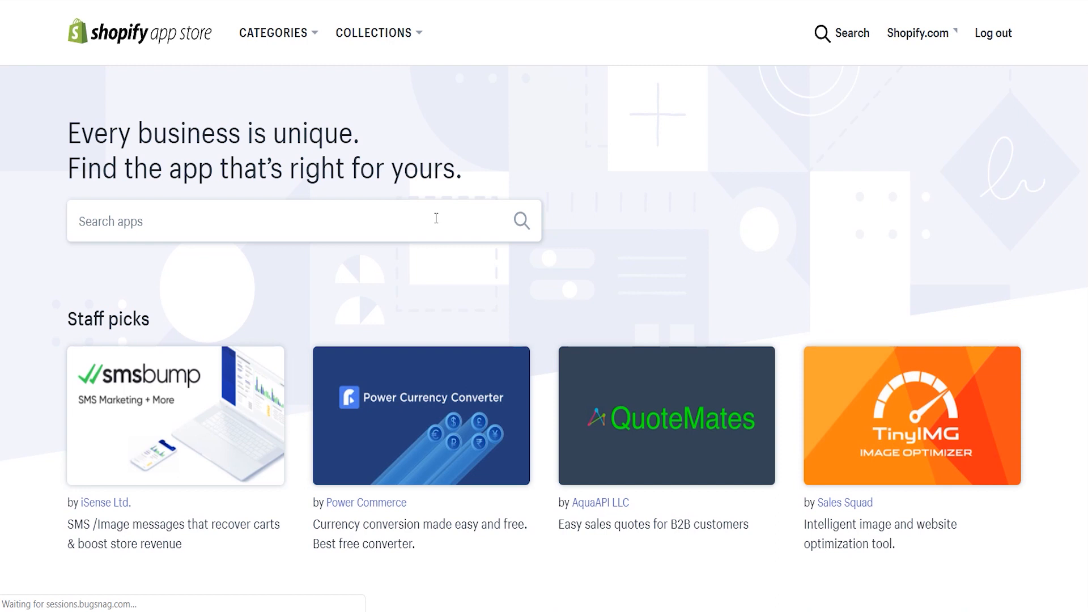
click(436, 218)
text(free tru)
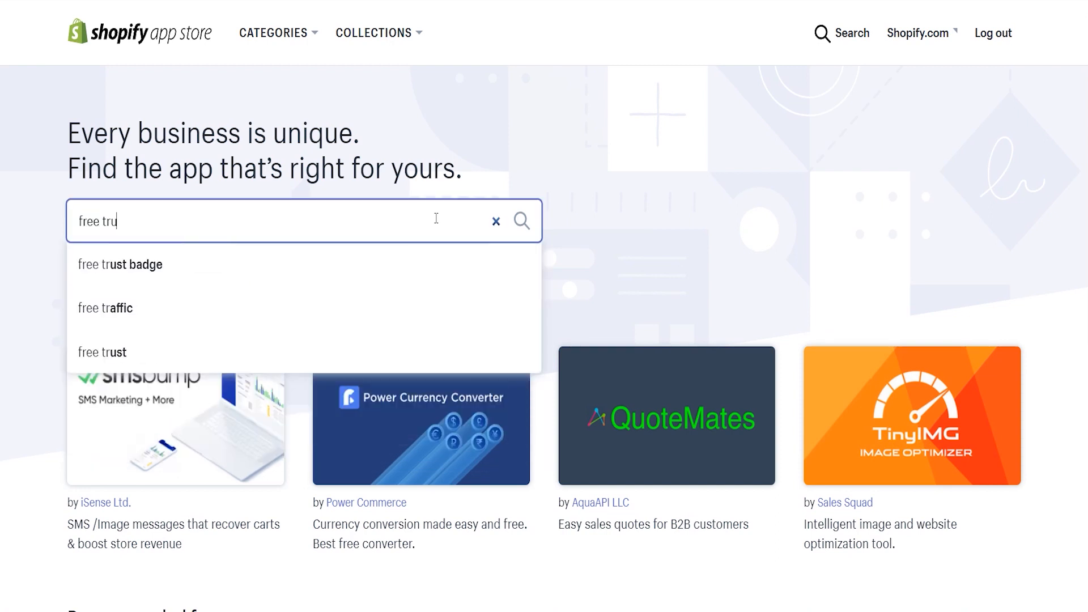
text(st badge)
key(Return)
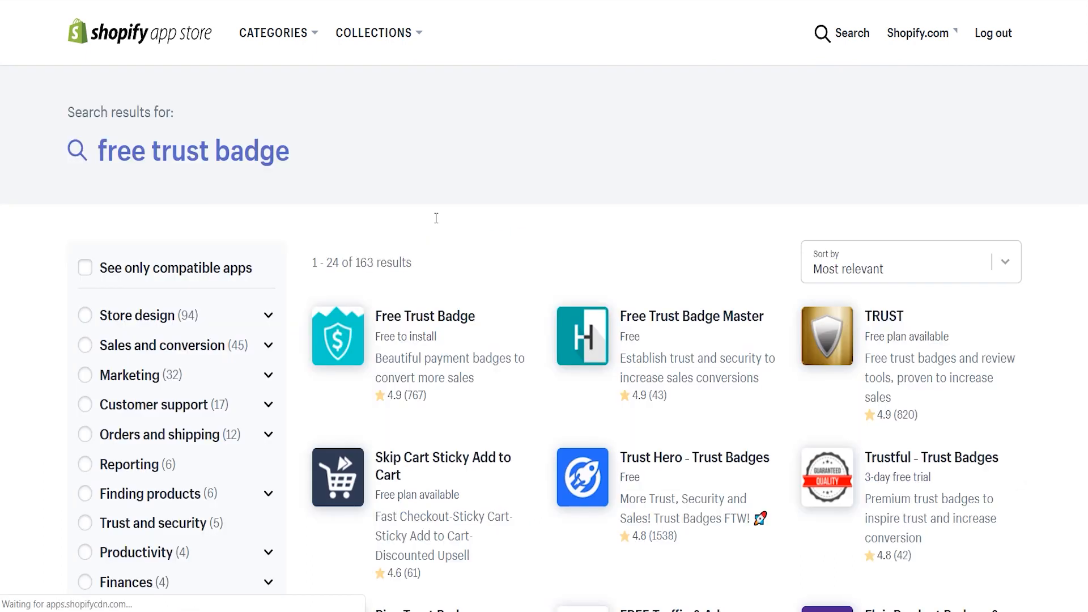
Step: Install the Free Trust Badge app by Hektor Commerce on the store and dismiss its setup introduction
click(426, 343)
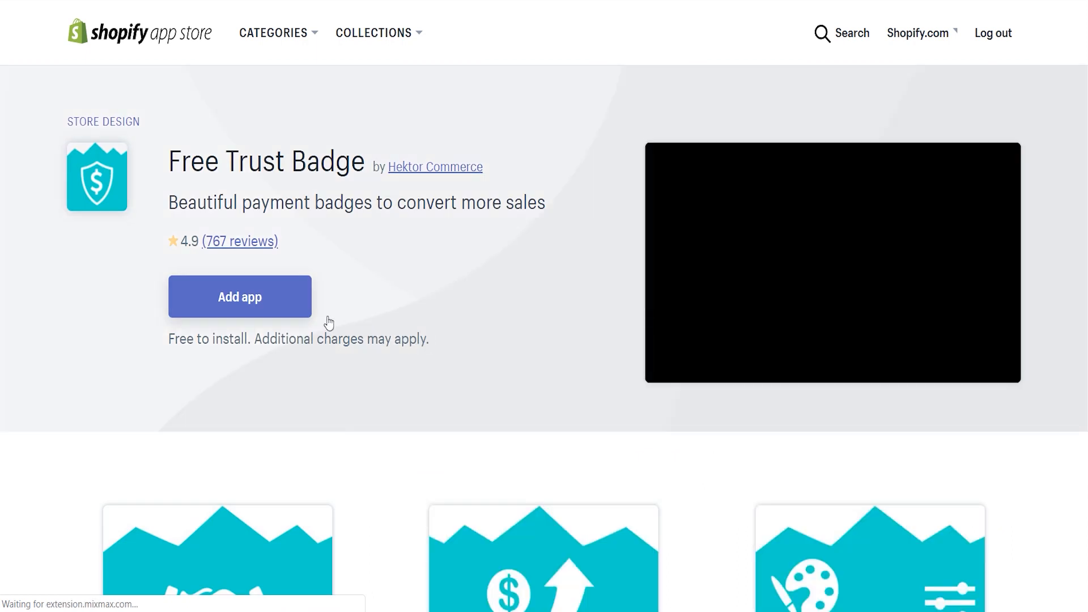
click(266, 308)
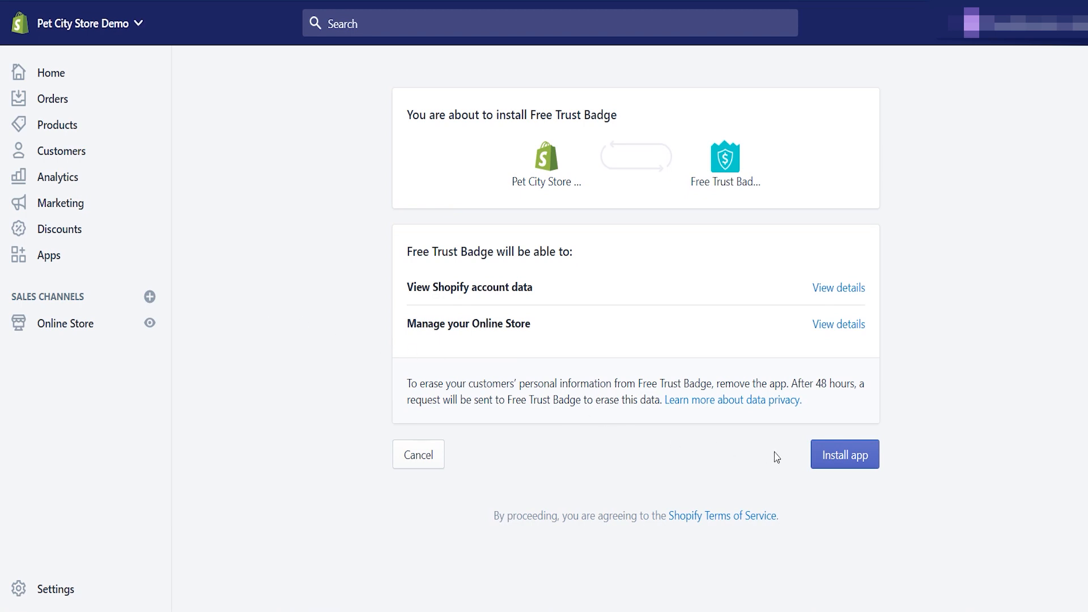
click(841, 459)
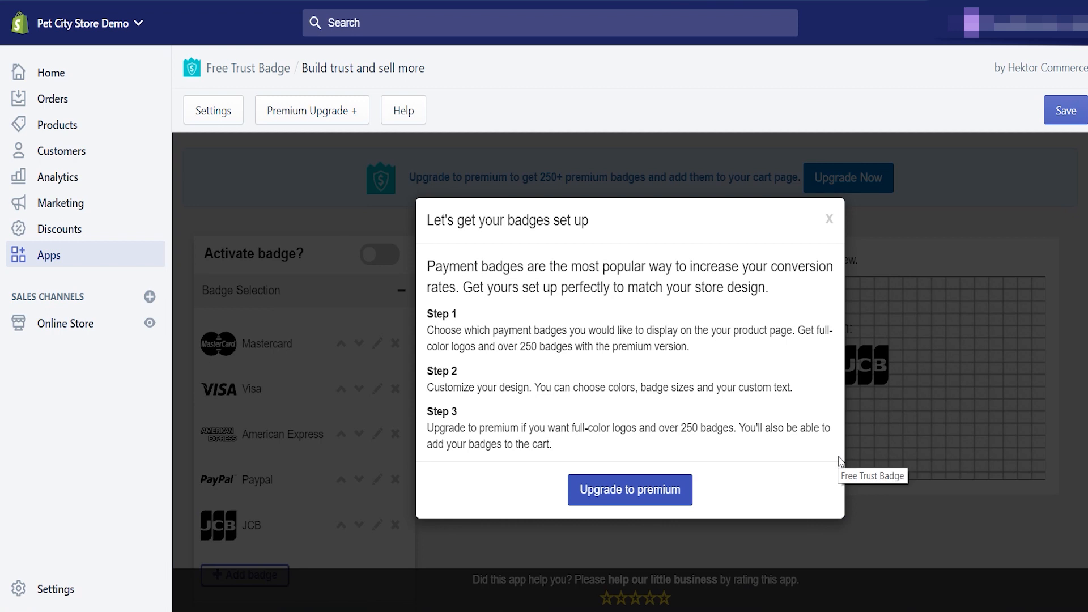
click(829, 222)
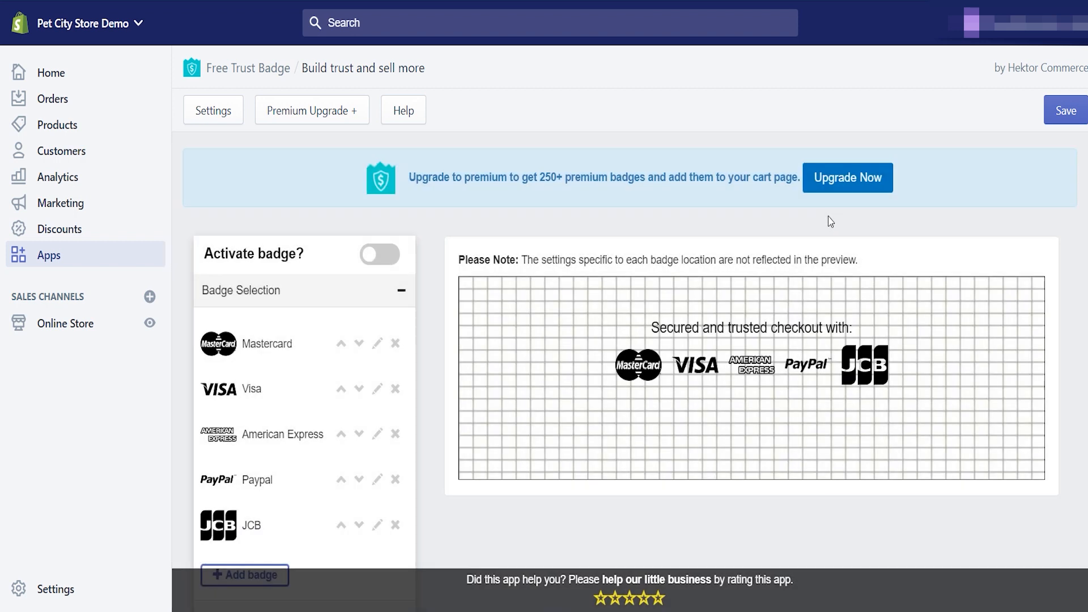
Step: Look through the badge design settings and set the badge alignment on product pages to left
scroll(629, 374, down, 5)
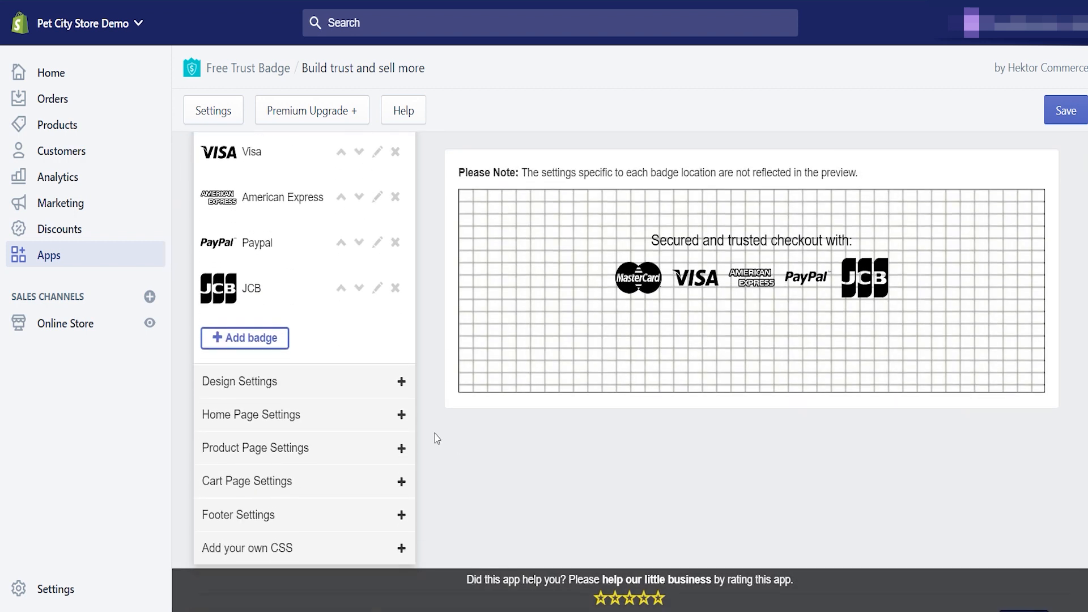
click(302, 393)
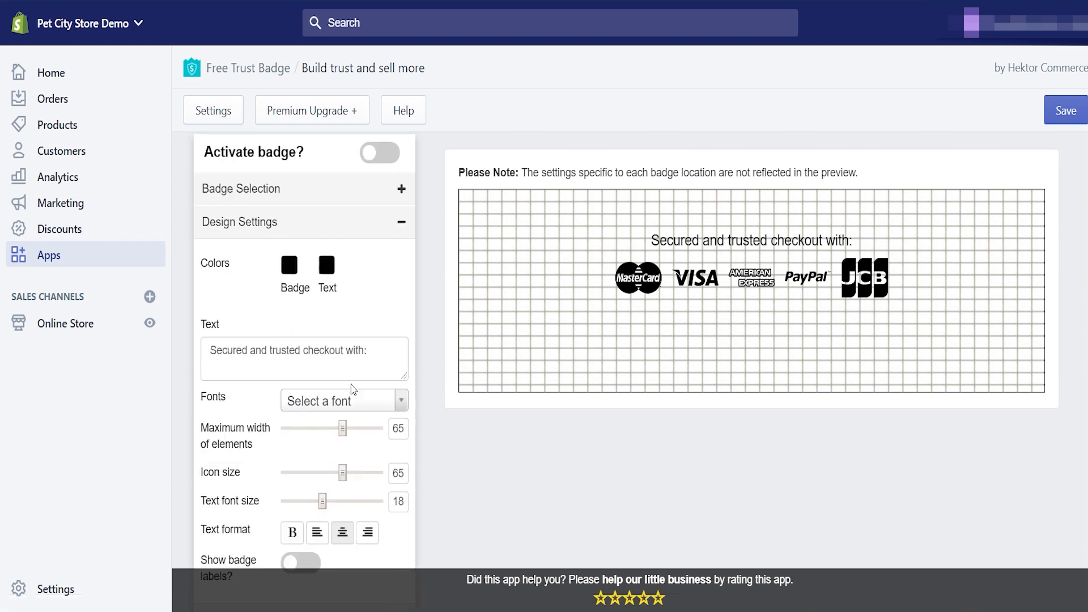
scroll(304, 363, down, 3)
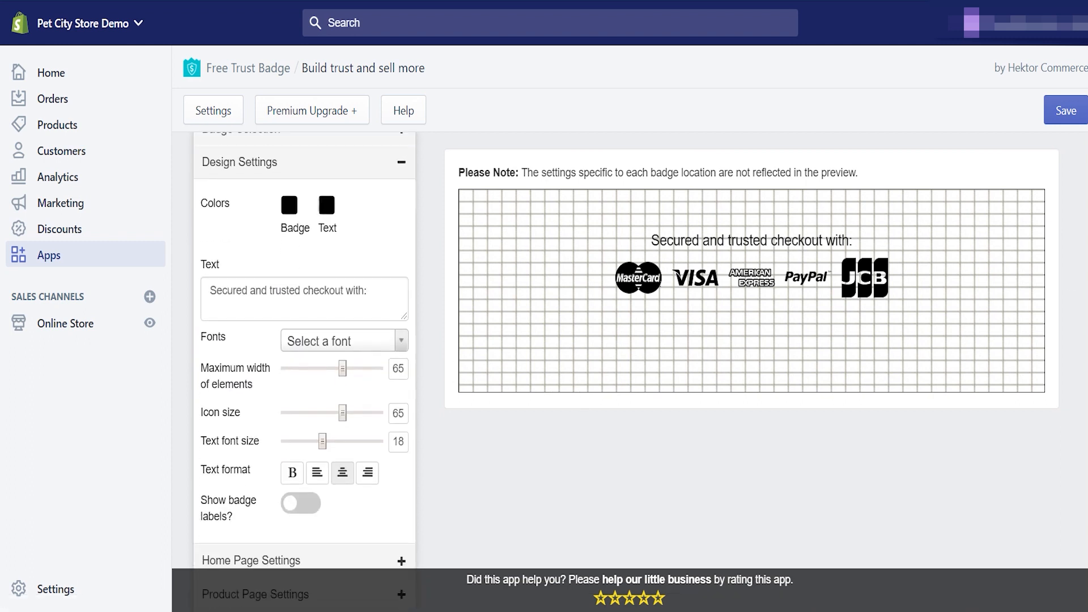
scroll(304, 363, up, 1)
scroll(645, 436, down, 3)
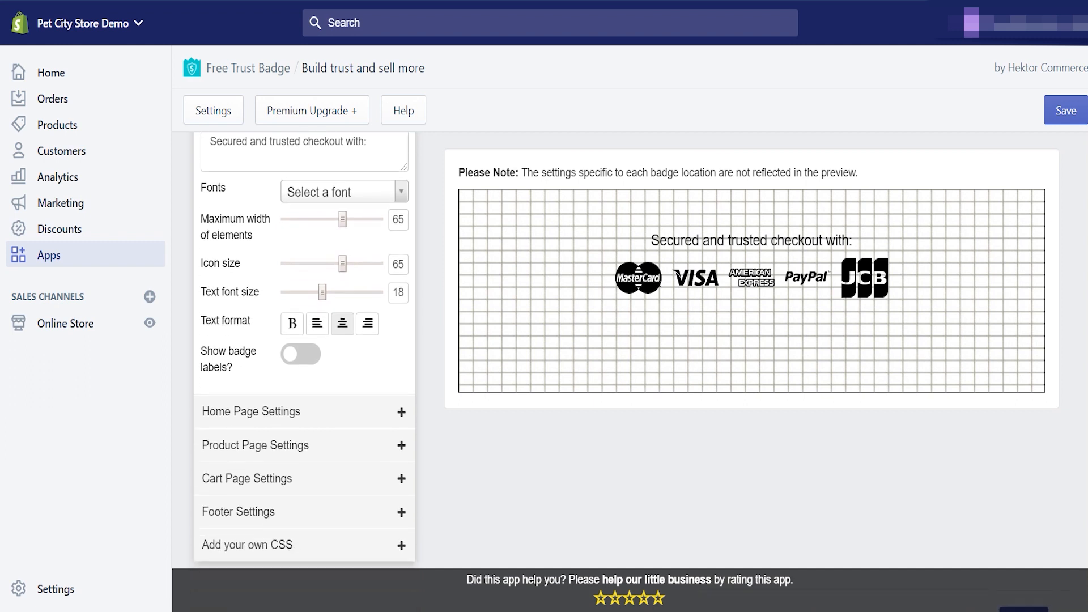
click(401, 389)
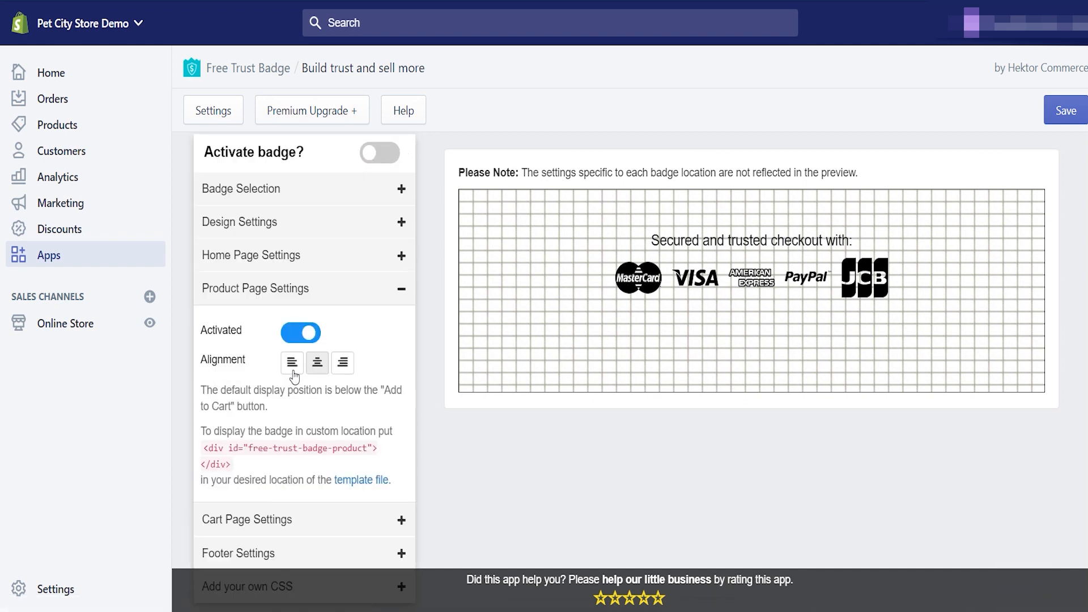
click(293, 366)
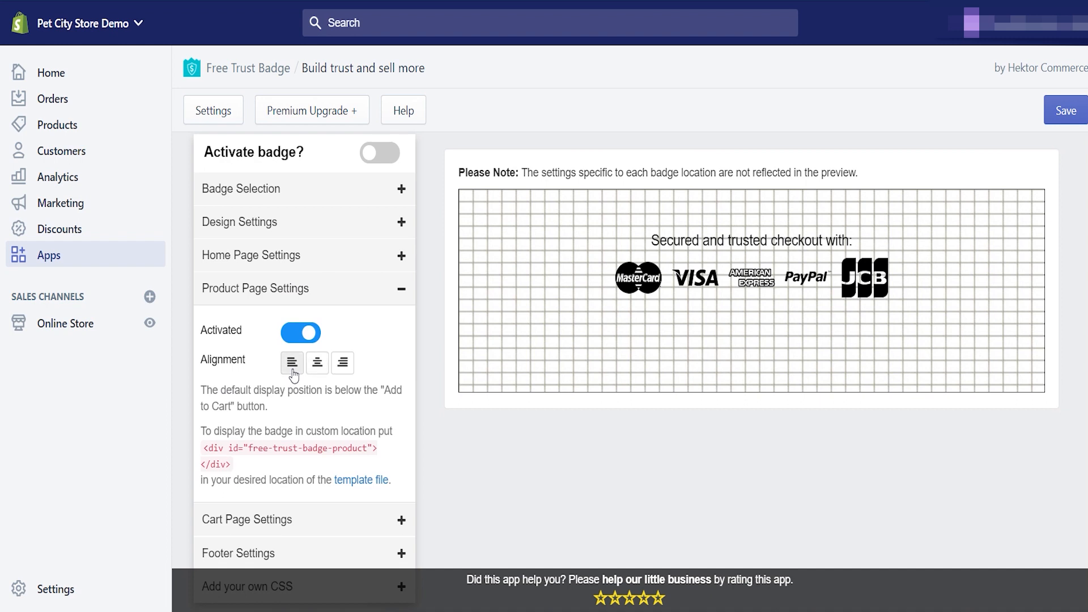
Step: Check the home page badge settings and activate the trust badge
click(380, 264)
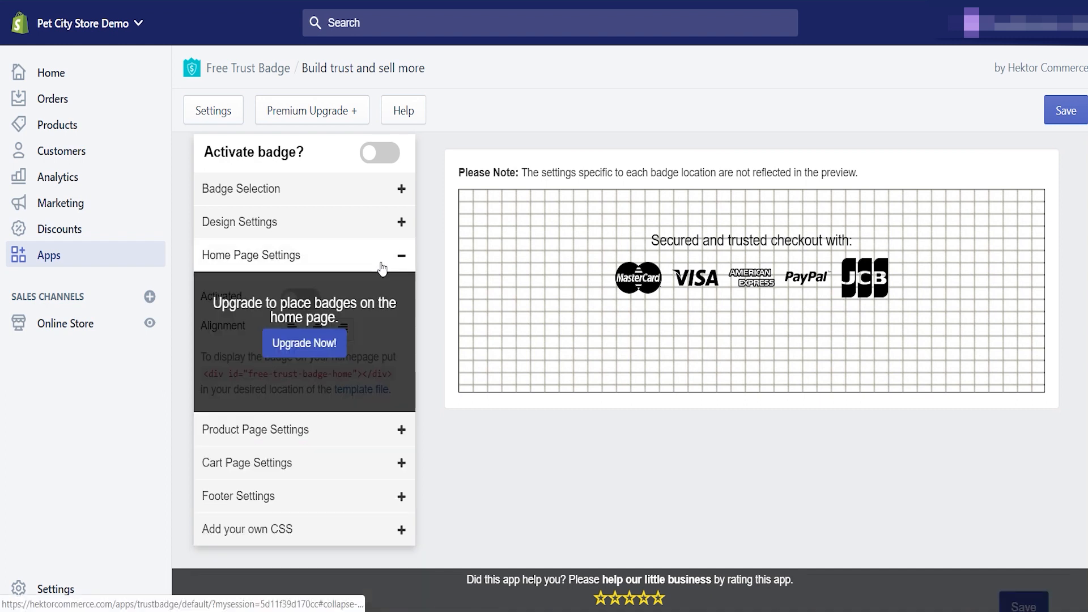
click(378, 256)
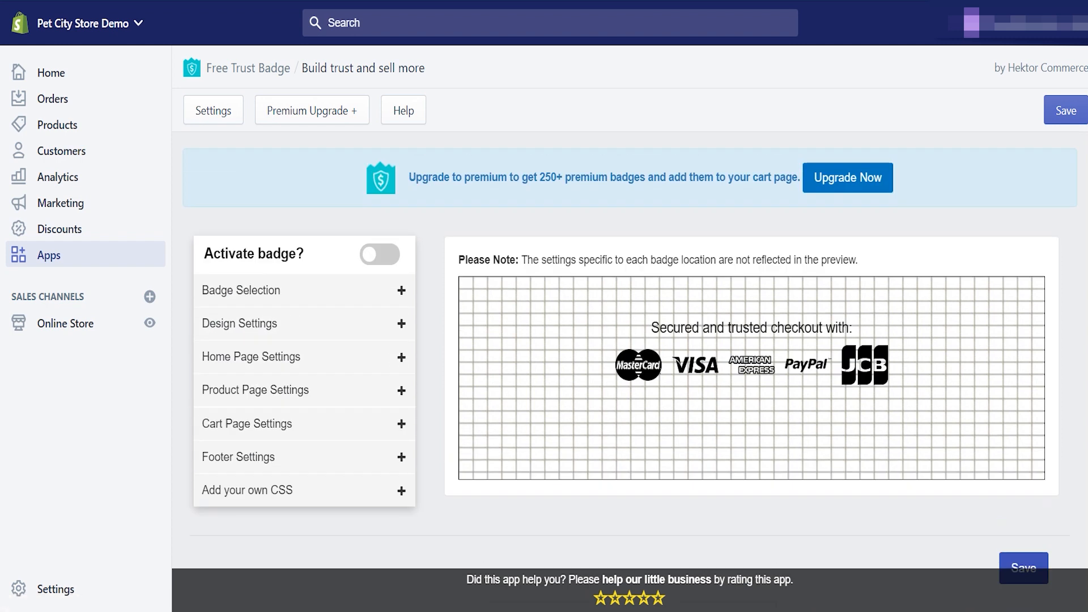
click(375, 261)
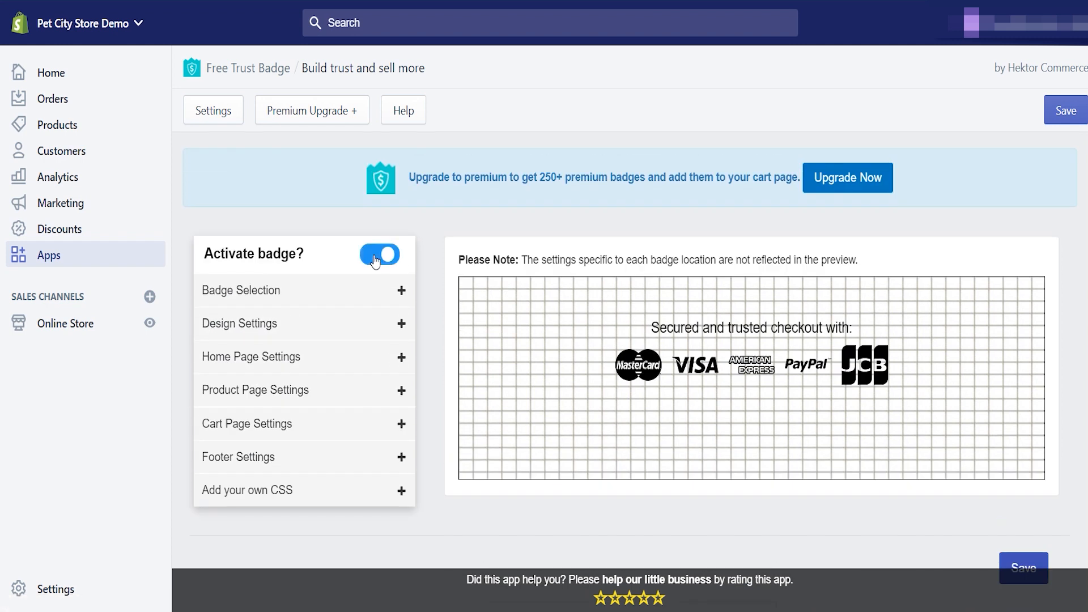
Step: Check the badge's product page settings and save the trust badge configuration
click(346, 391)
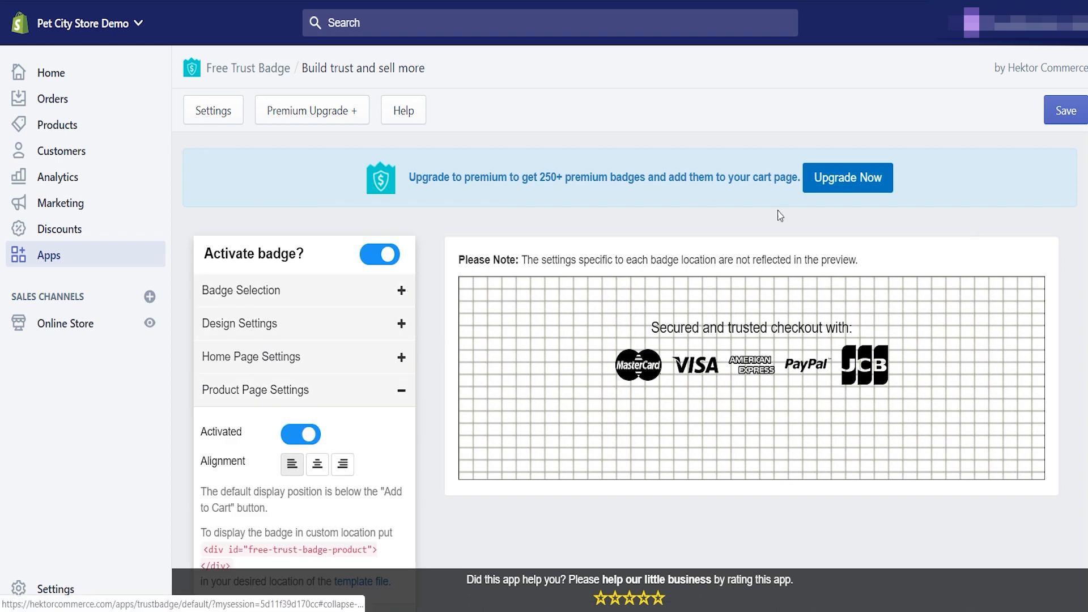
click(1082, 112)
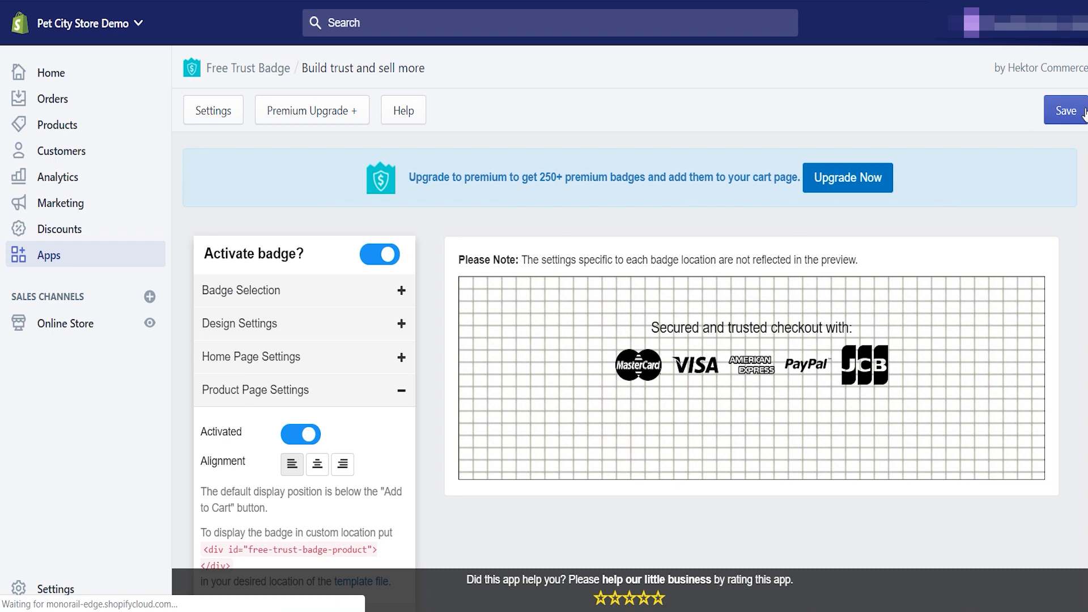
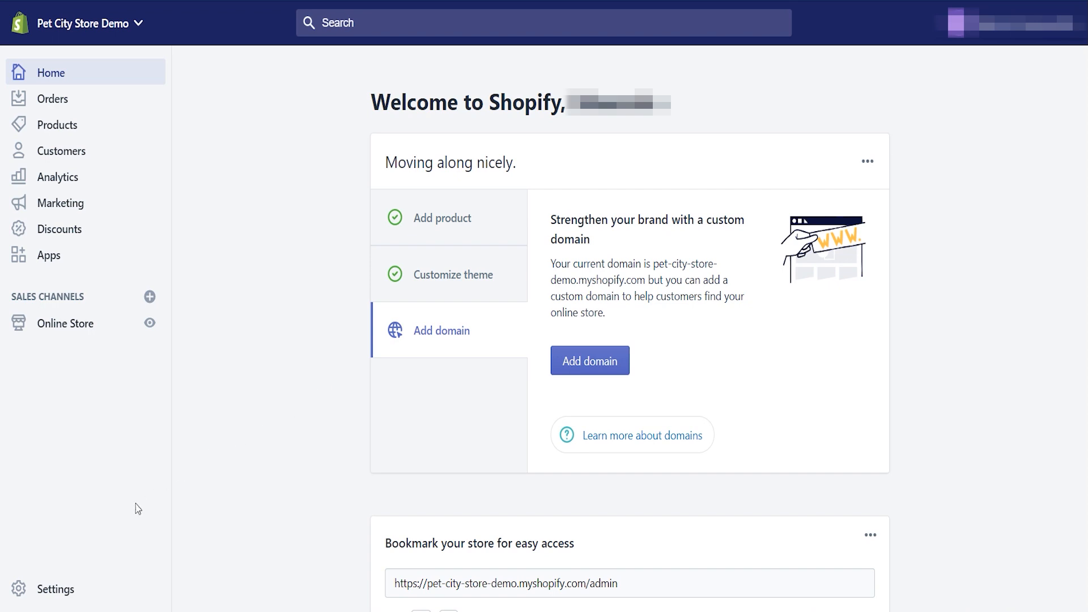
Step: Go to the store's shipping settings and delete the Domestic shipping zone for the United Kingdom
click(50, 590)
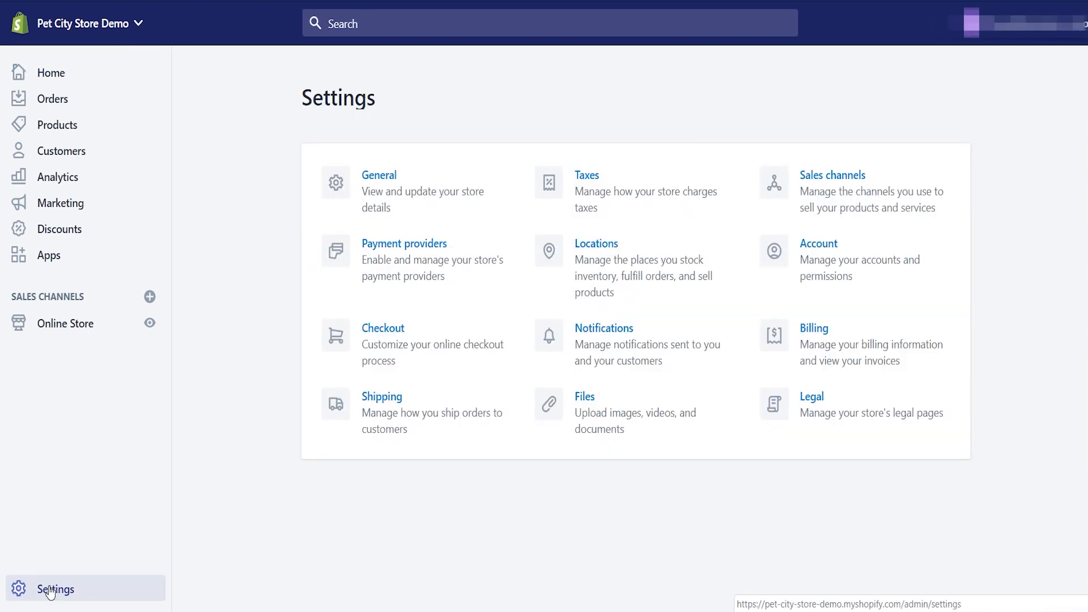
click(356, 410)
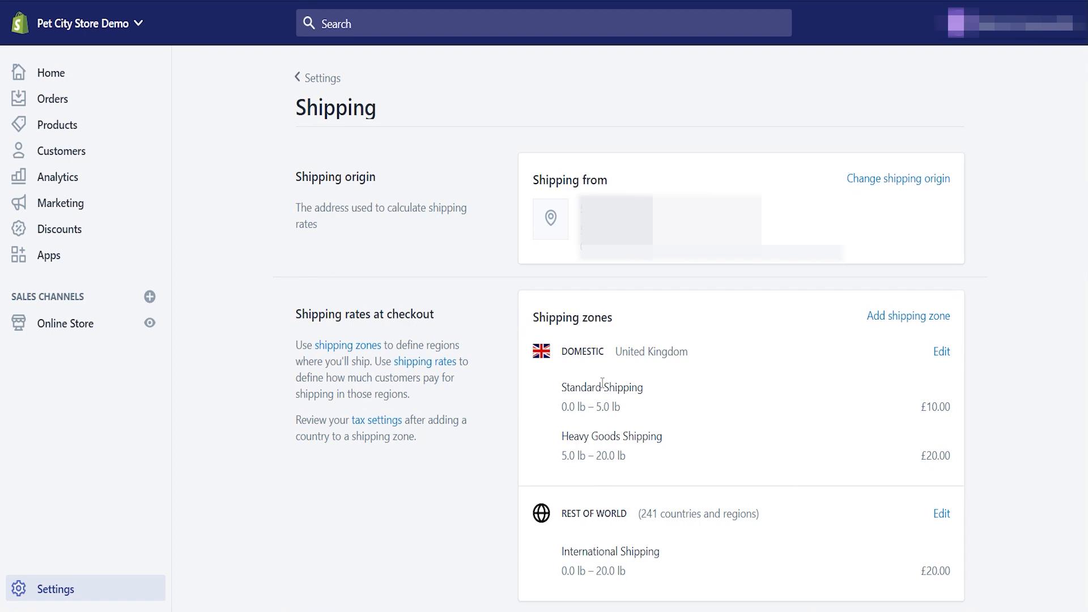
scroll(950, 221, down, 3)
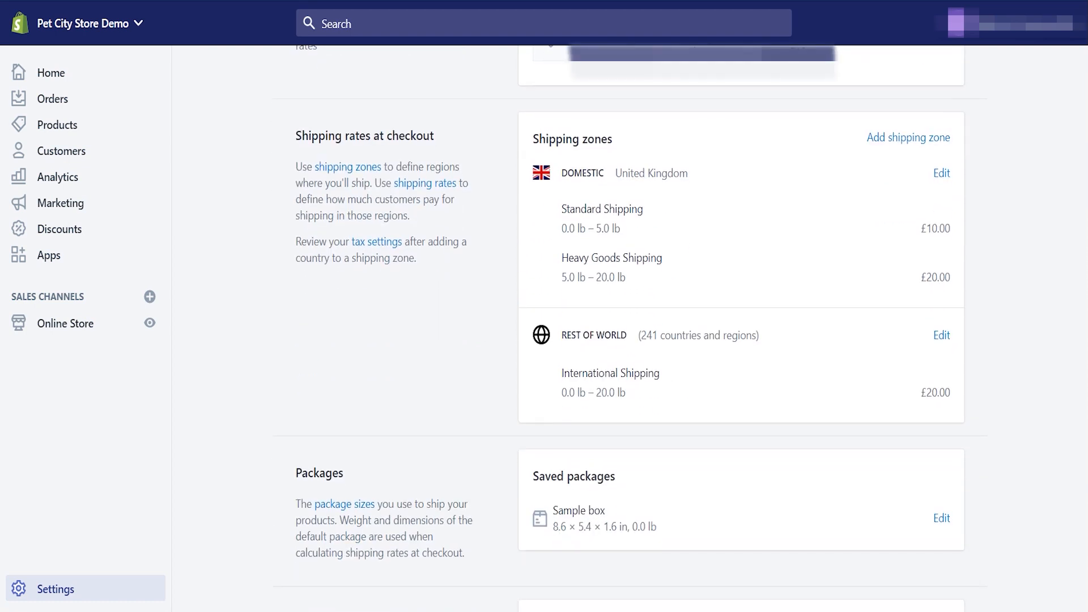
click(941, 176)
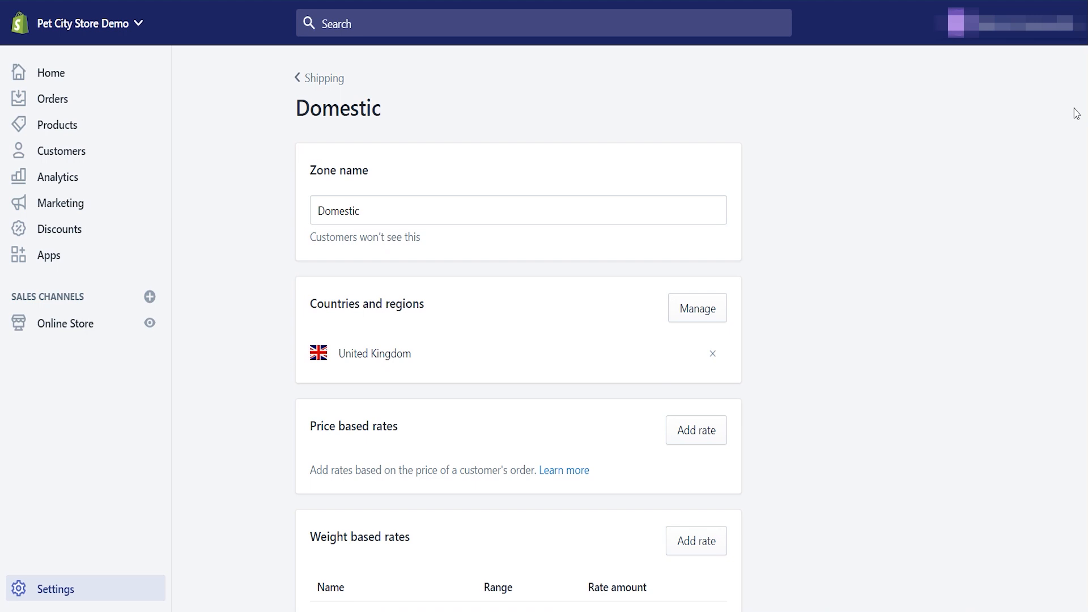
scroll(476, 414, down, 7)
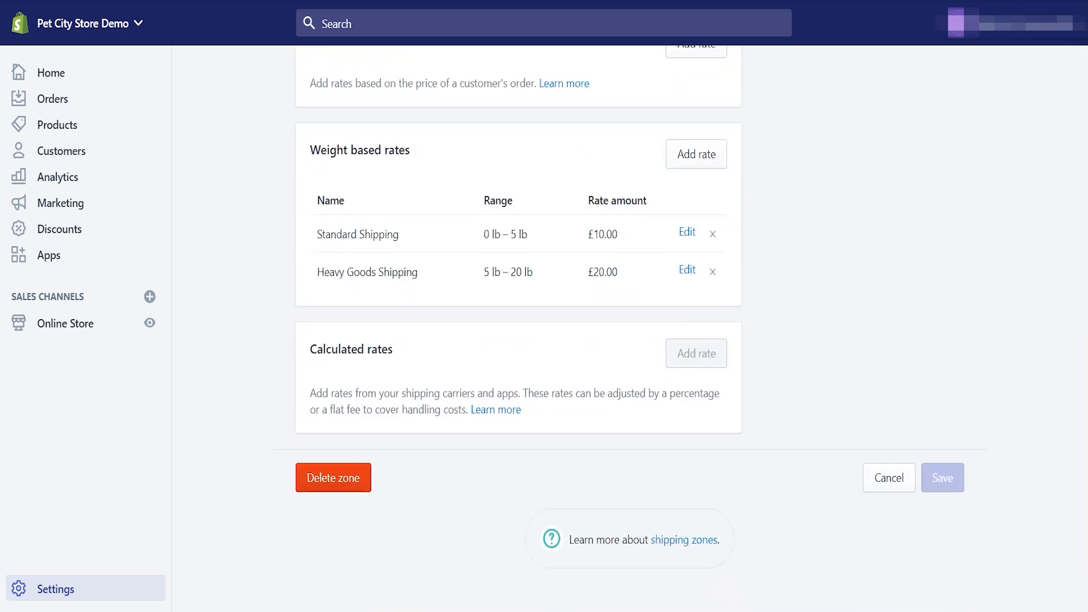
click(337, 487)
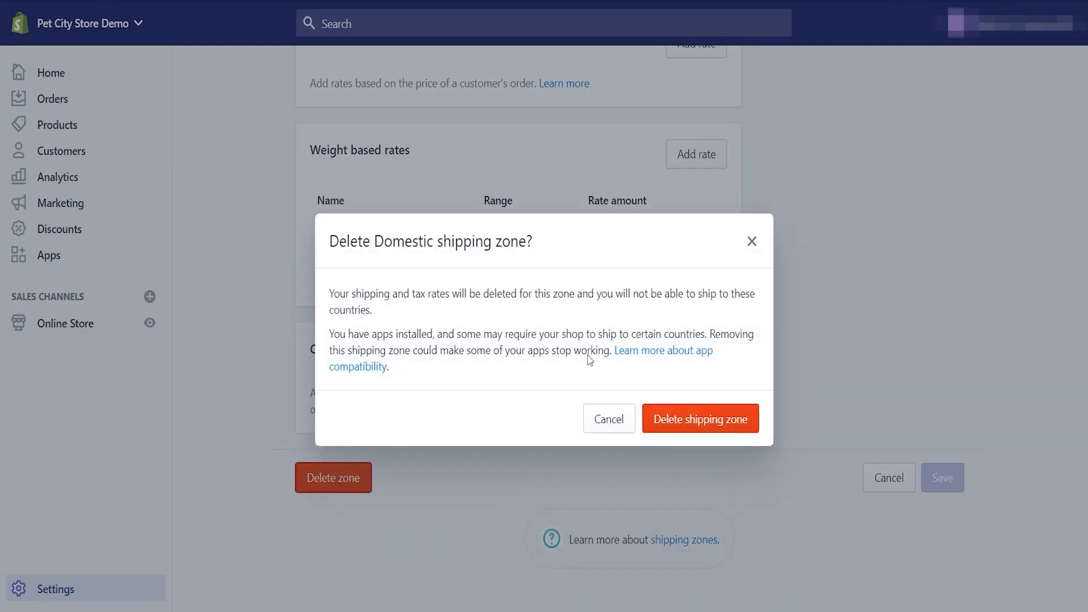
click(722, 419)
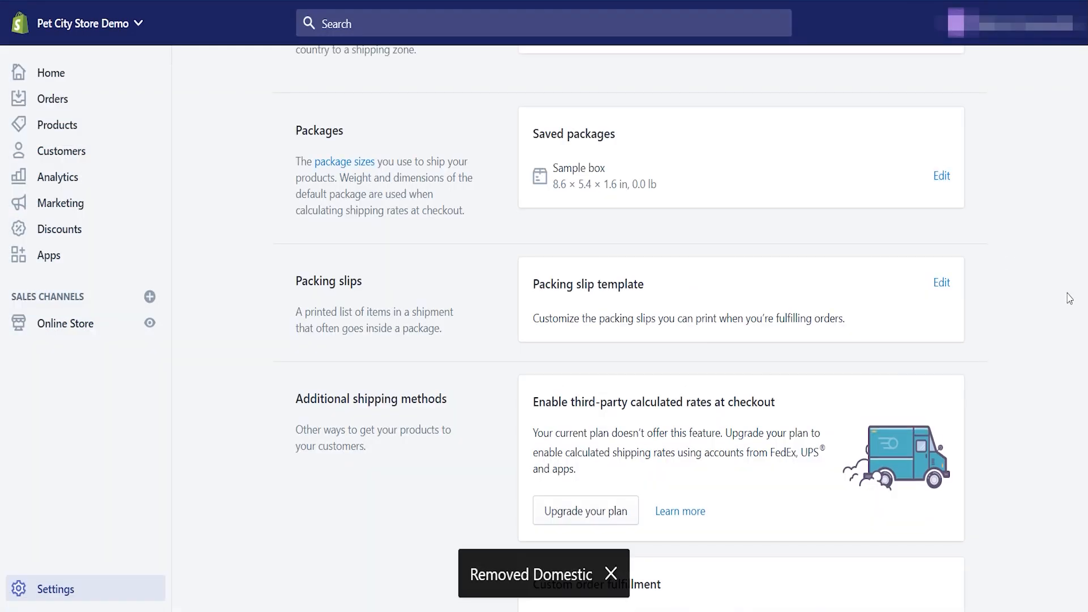
Step: Delete the Rest of world shipping zone from the store's shipping settings
scroll(1026, 196, up, 6)
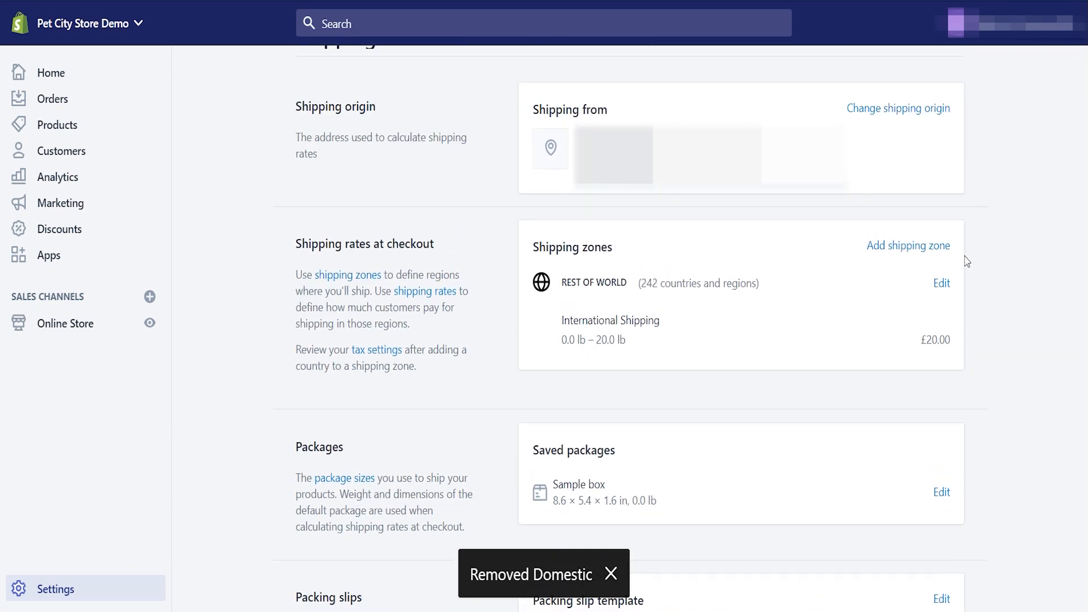
click(942, 284)
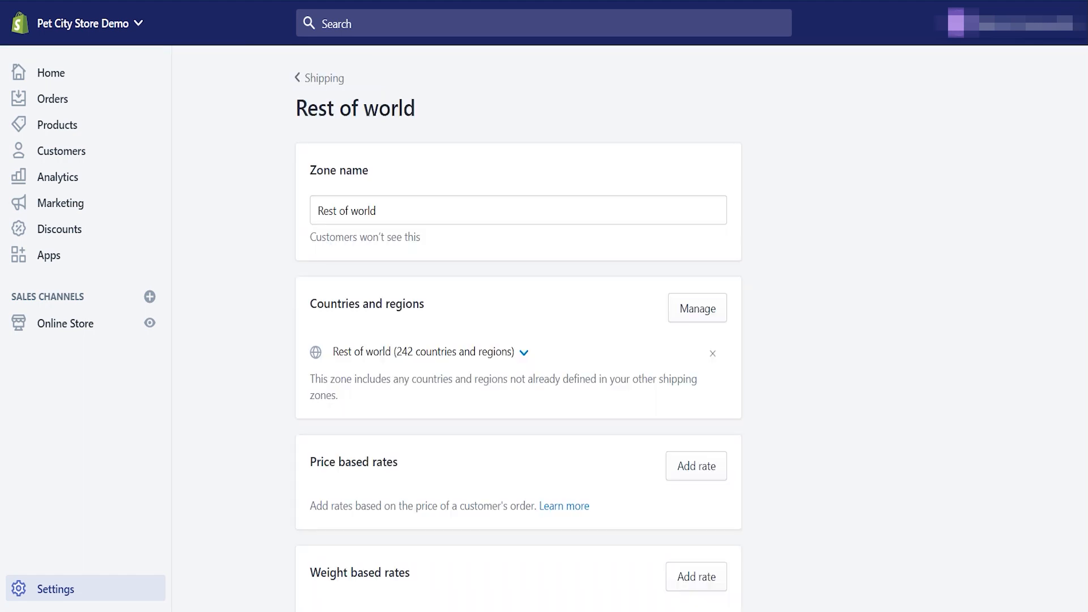
scroll(911, 401, down, 6)
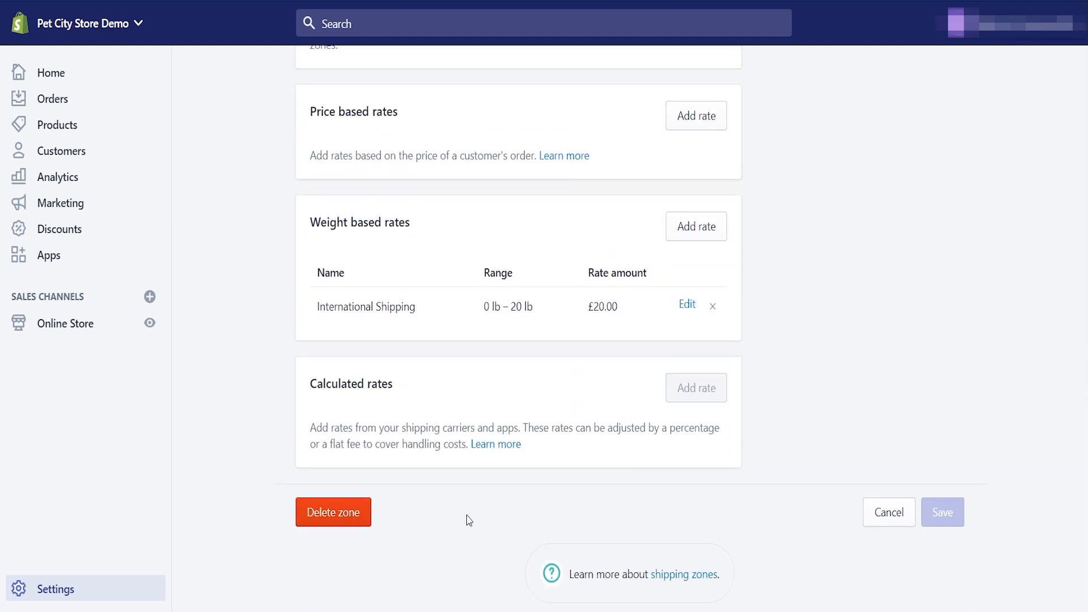
click(350, 519)
click(673, 426)
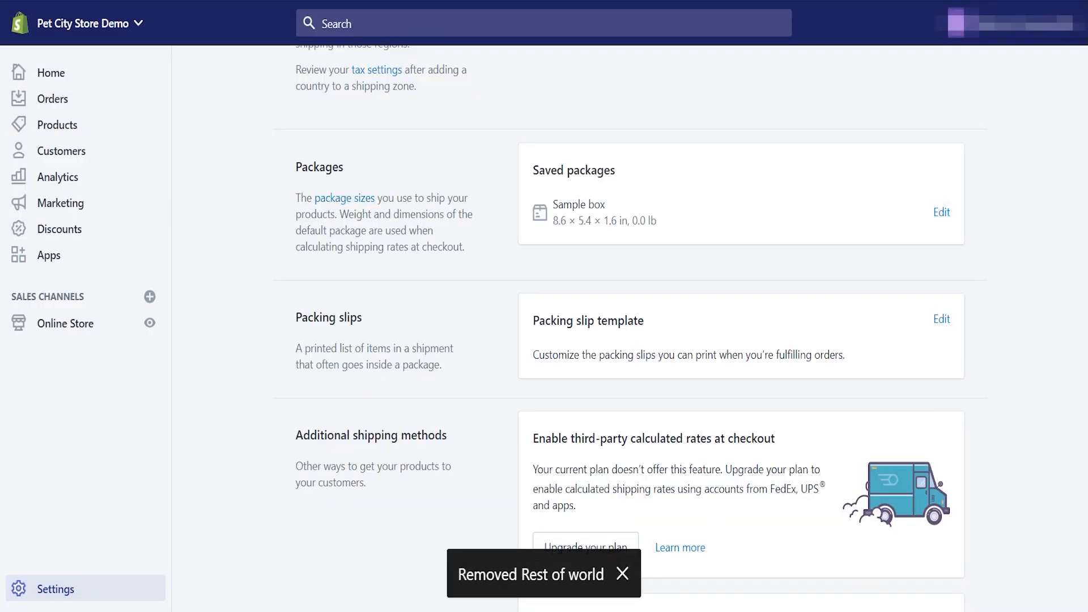
Step: Add a new shipping zone and name it "Free Shipping"
scroll(1044, 224, up, 6)
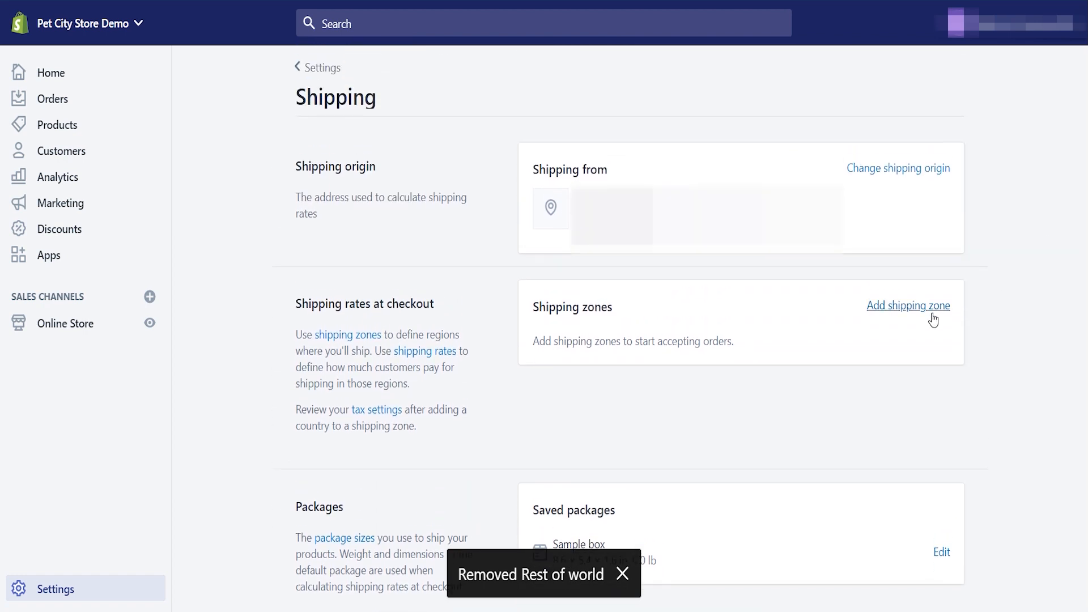
click(931, 314)
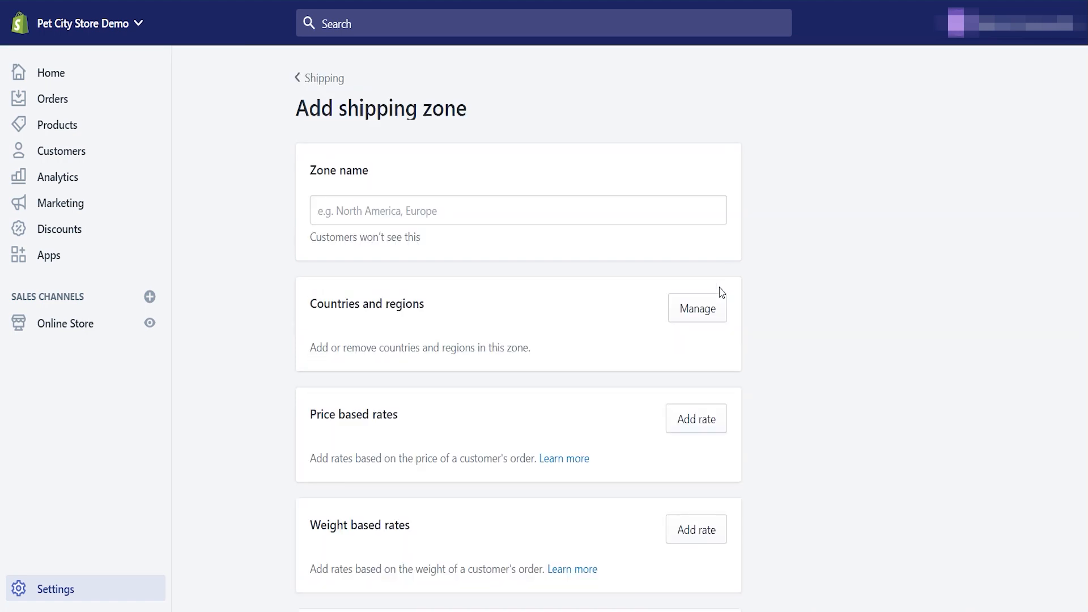
click(503, 214)
text(F)
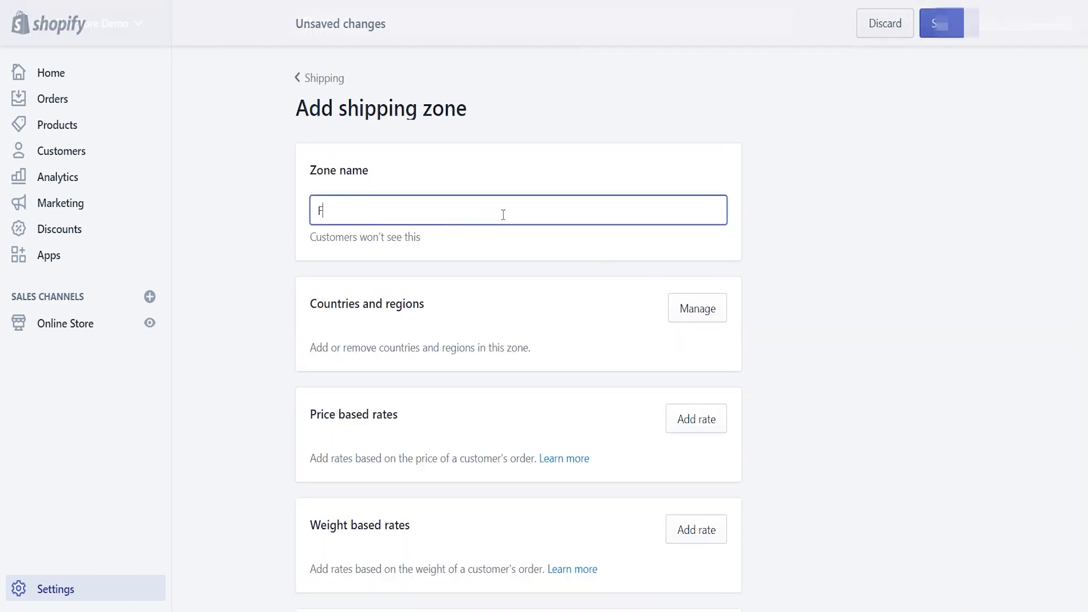
text(ree Shipping)
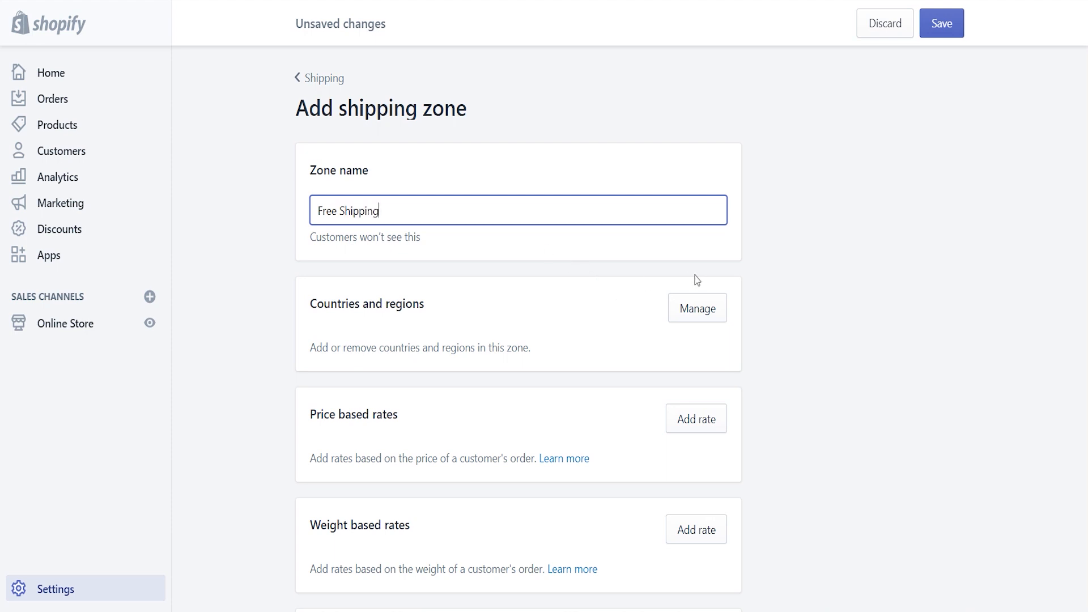
Step: Search the countries for "united" and add the United States to the new shipping zone
click(702, 316)
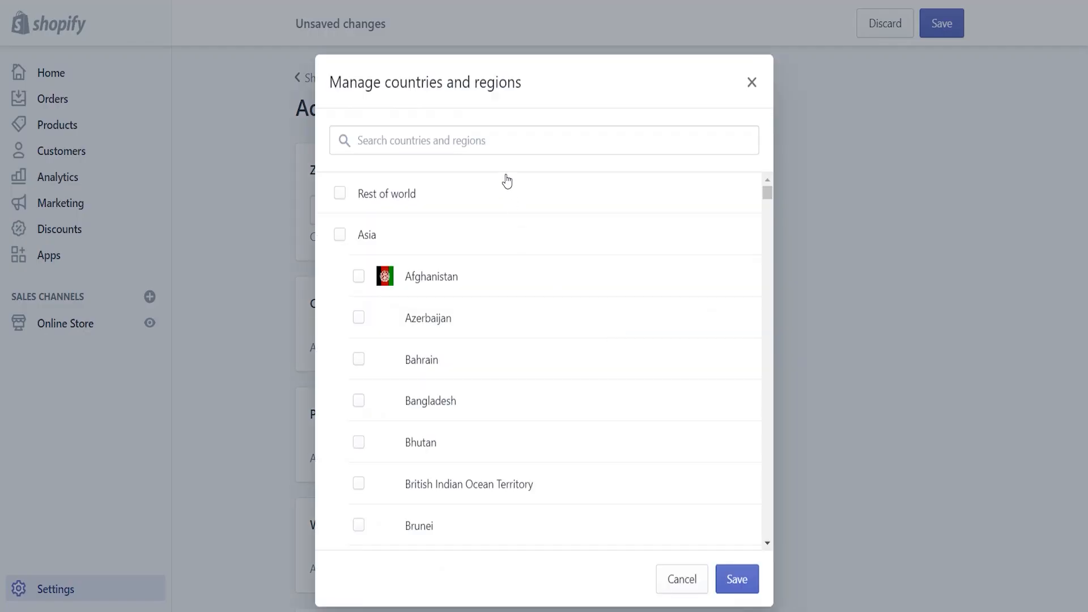
click(508, 140)
text(united)
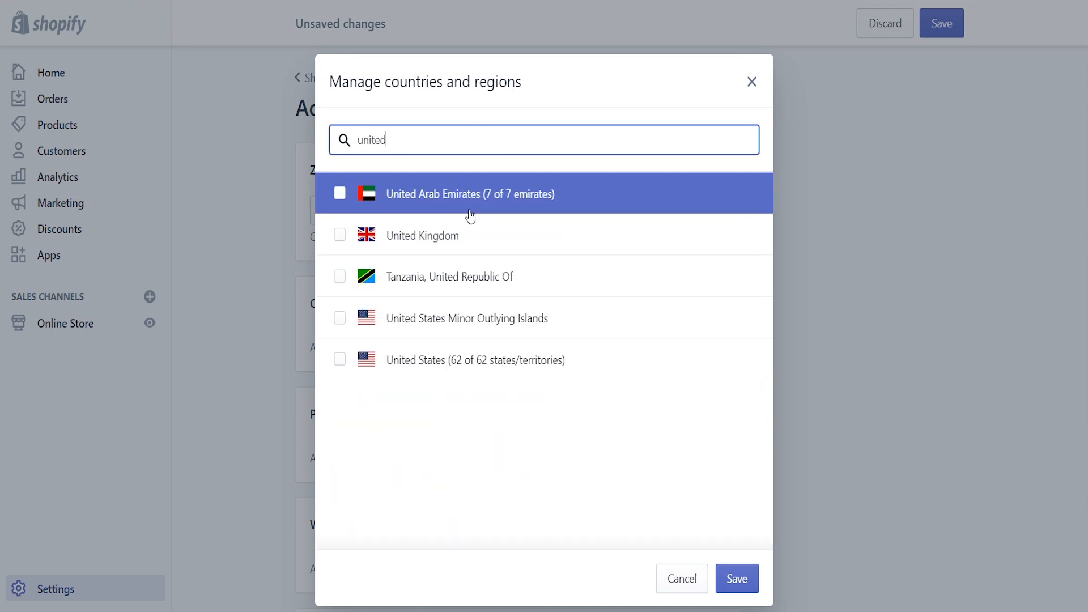
click(340, 361)
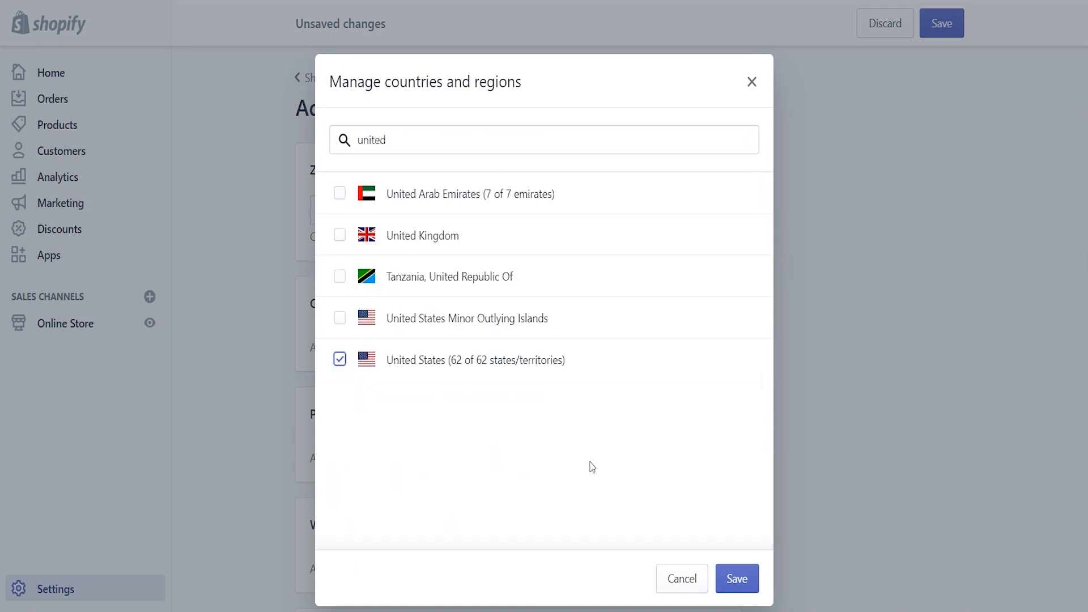
click(739, 578)
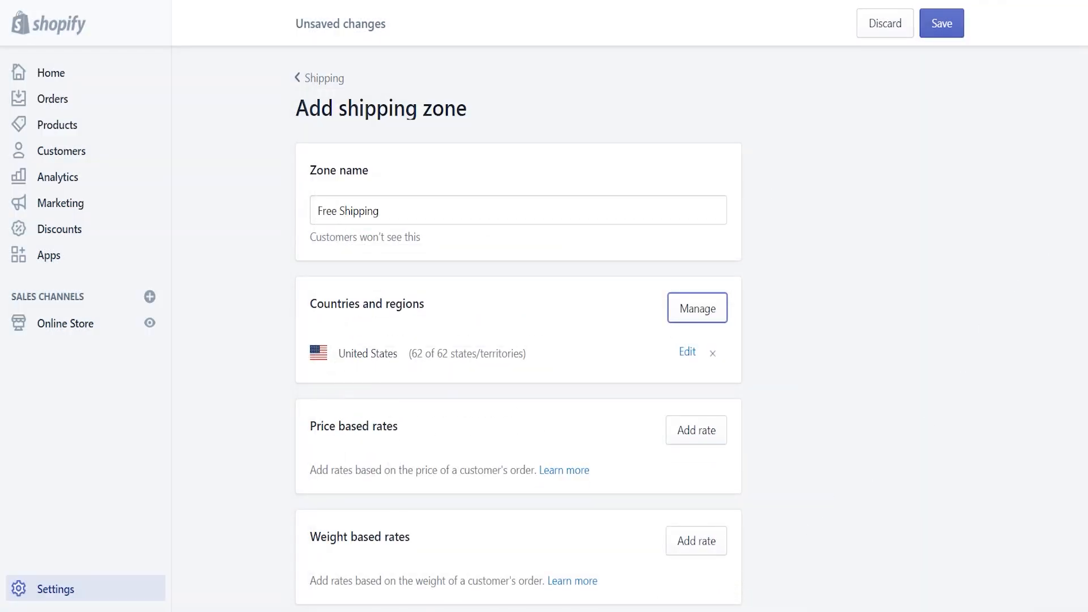
Step: Add a weight based rate named "Free Shipping" with the free shipping rate option enabled, and save the zone
scroll(518, 326, down, 5)
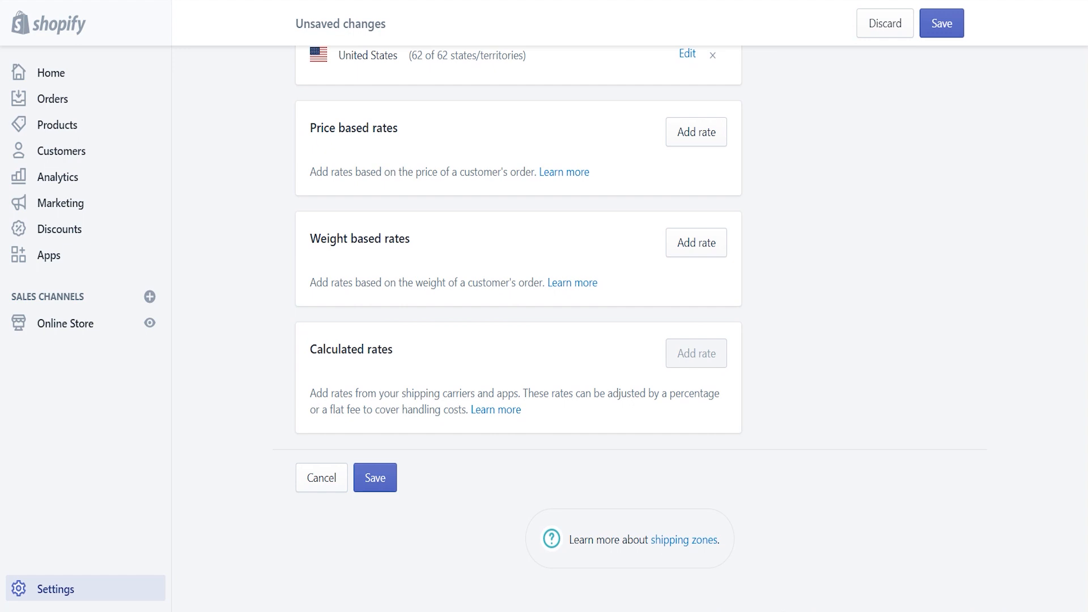
click(687, 242)
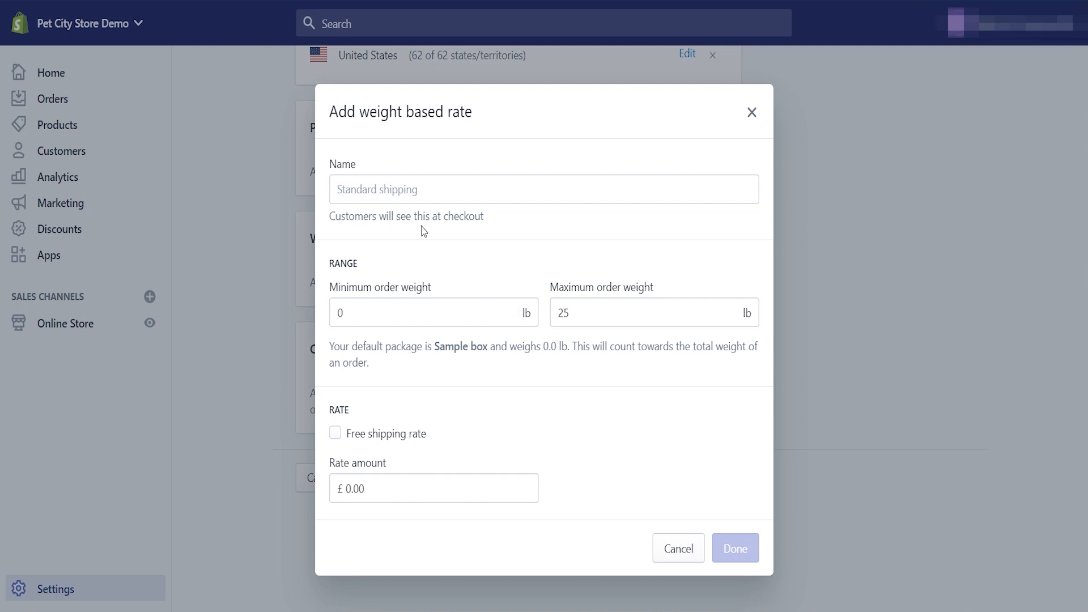
click(335, 434)
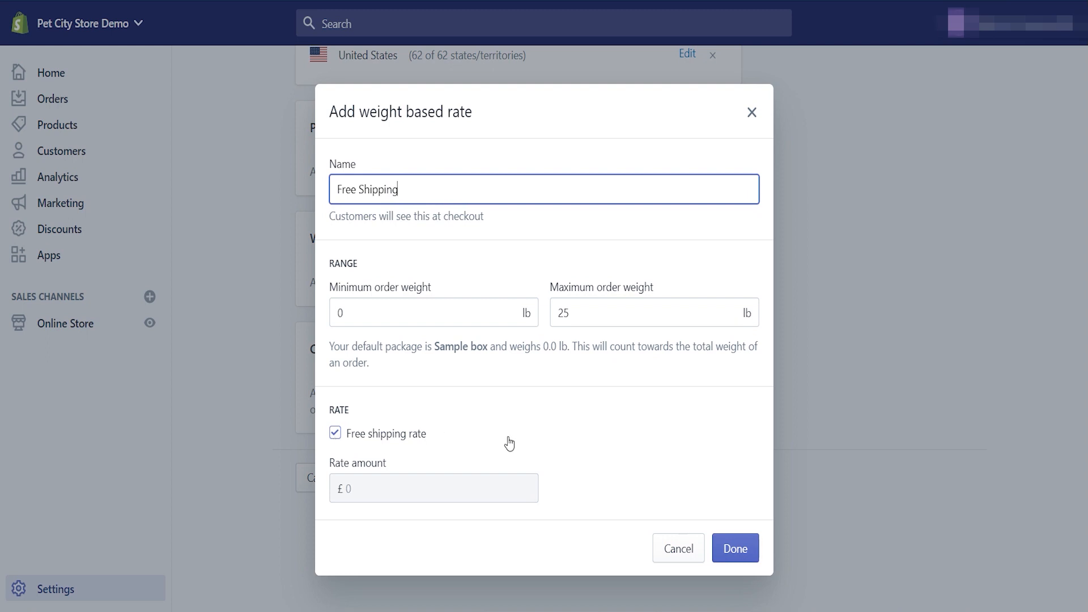
click(745, 551)
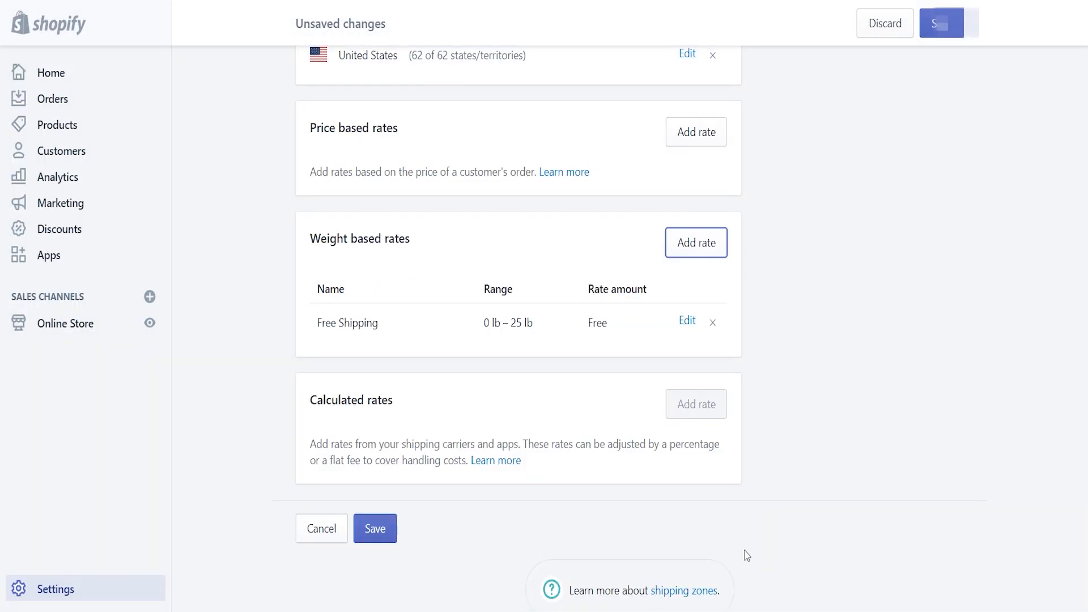
click(384, 534)
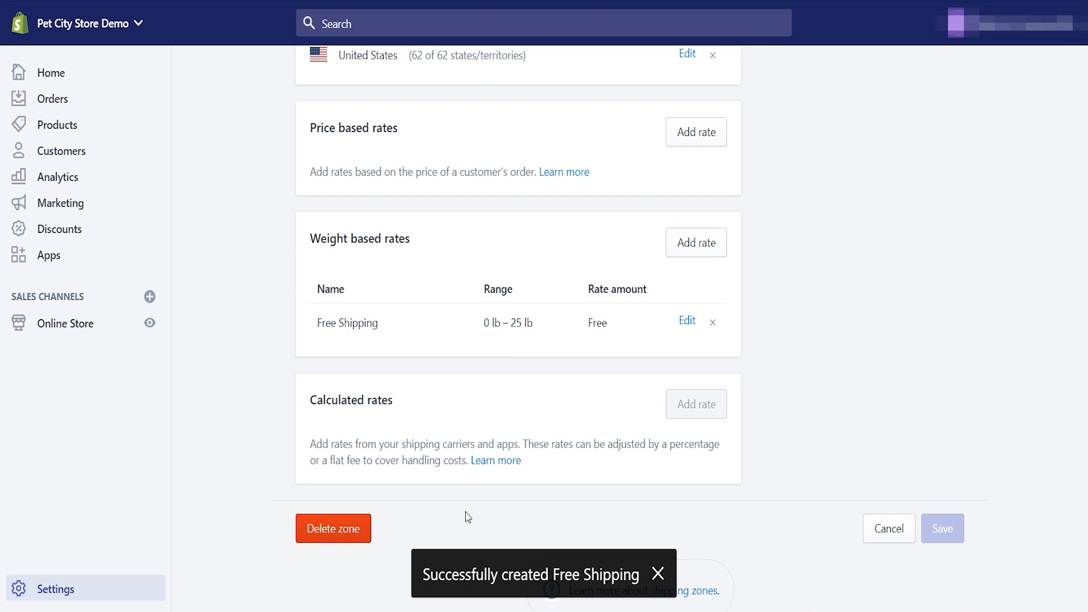
Step: Set the store currency to US dollar (USD) in the general store settings and save the change
click(69, 592)
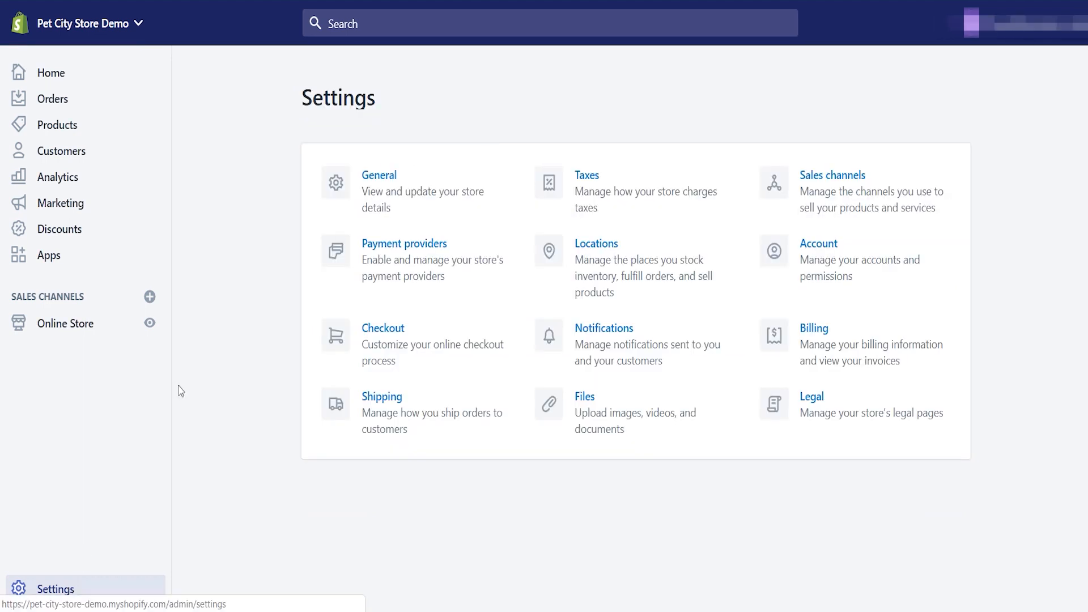
click(371, 204)
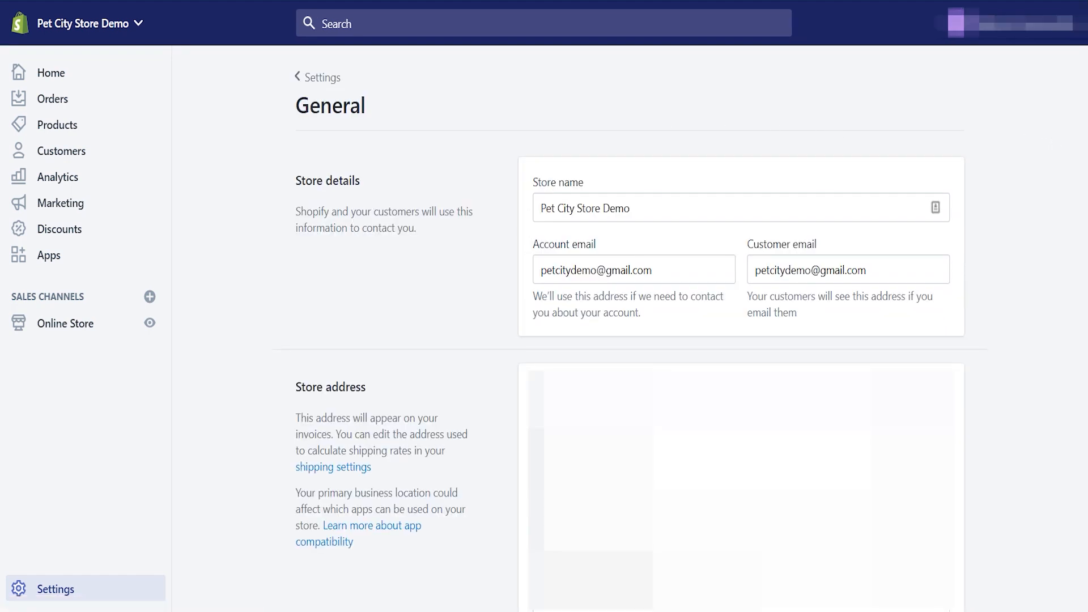
scroll(629, 340, down, 10)
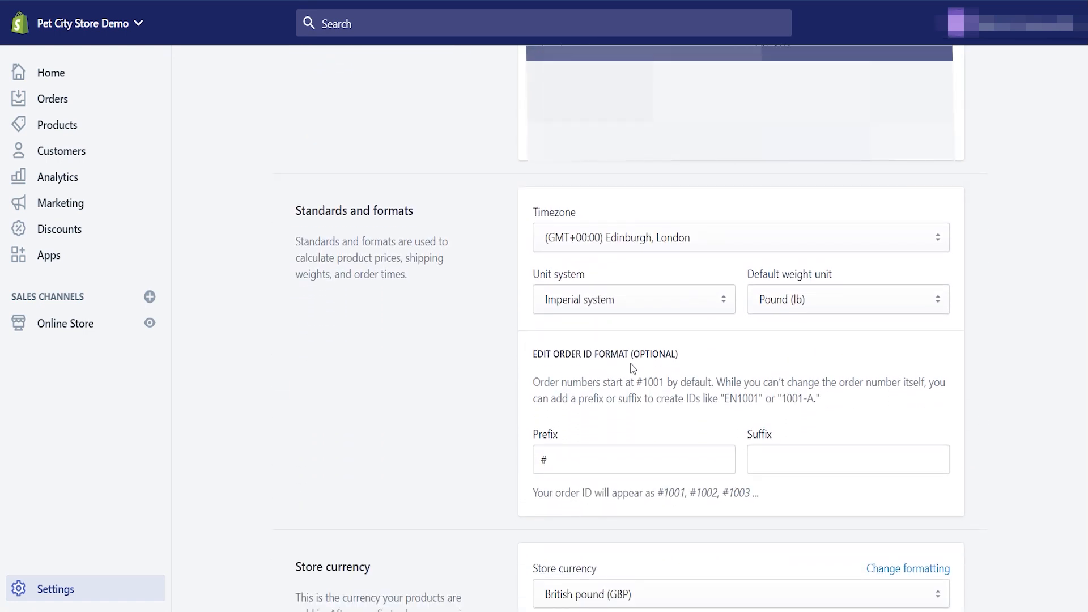
click(571, 306)
click(570, 306)
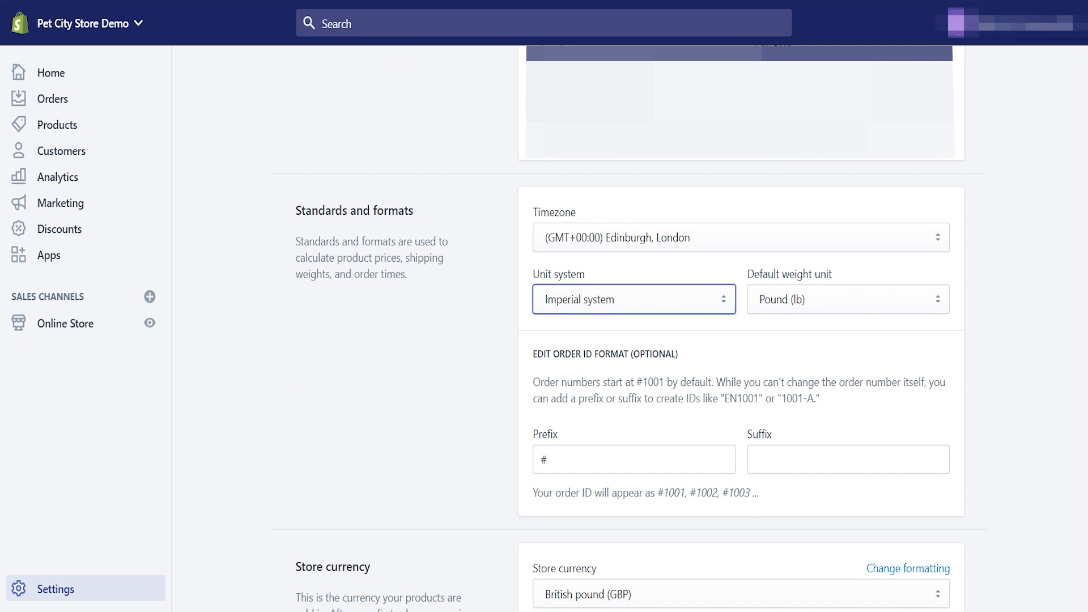
scroll(629, 340, down, 3)
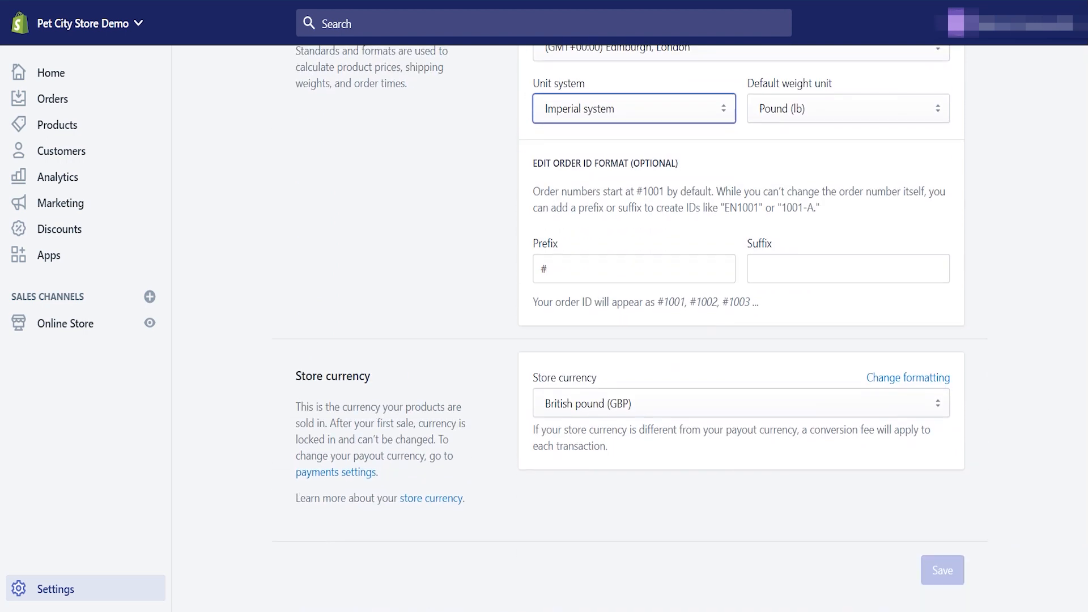
click(789, 403)
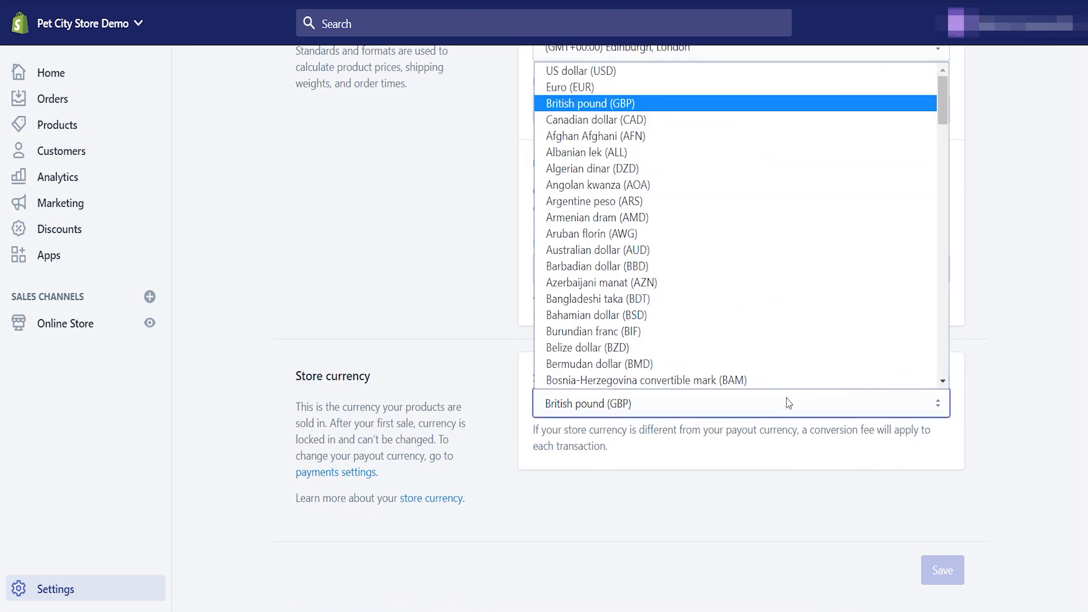
scroll(694, 316, down, 1)
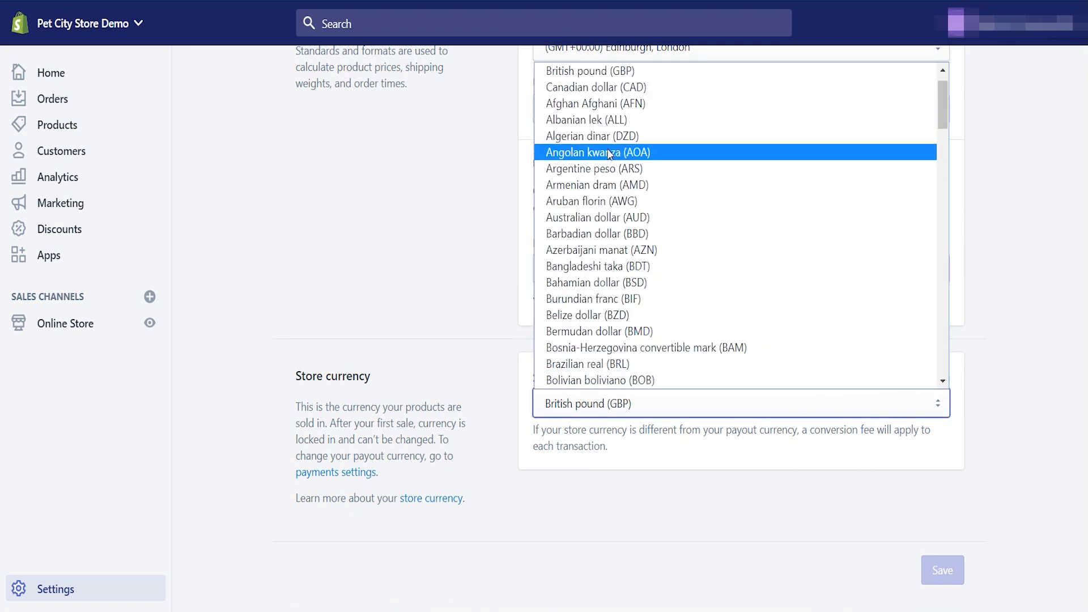
mouse_move(945, 109)
mouse_down()
mouse_move(944, 376)
mouse_move(942, 122)
mouse_up()
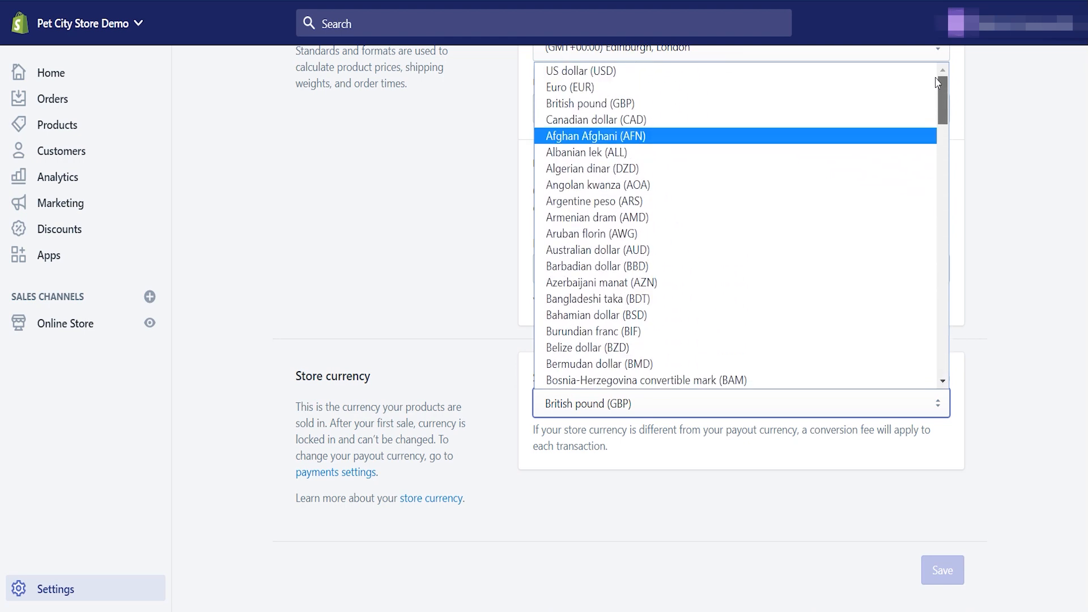
click(690, 72)
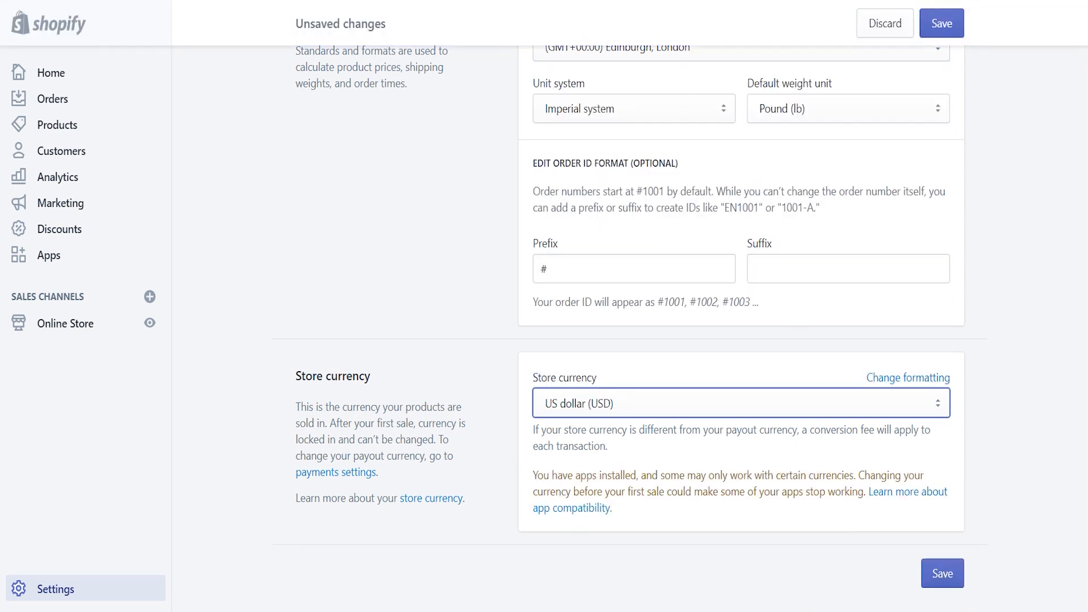
scroll(628, 329, down, 1)
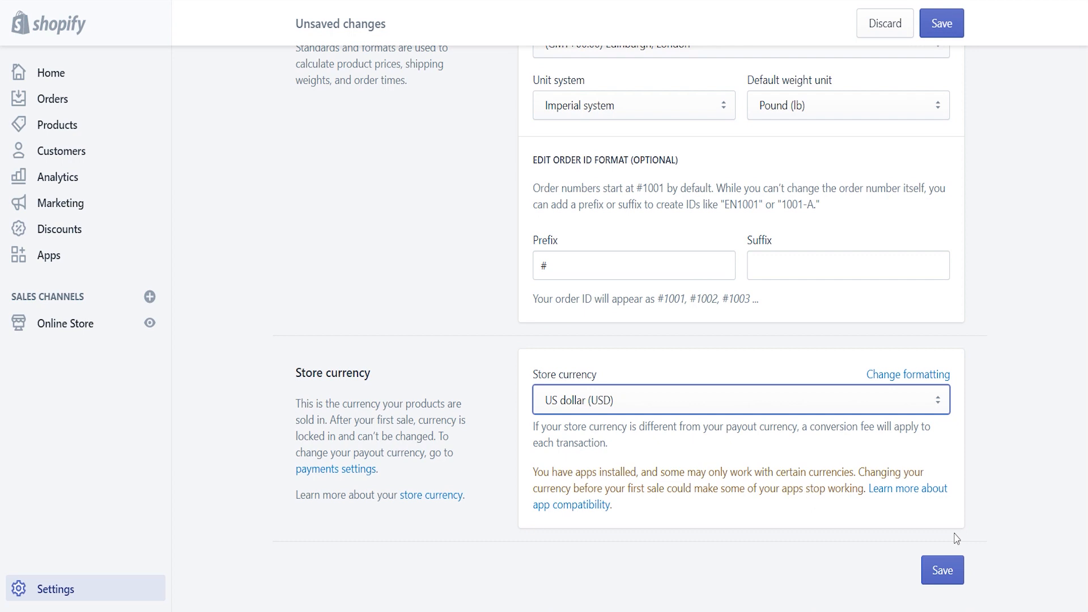
click(932, 574)
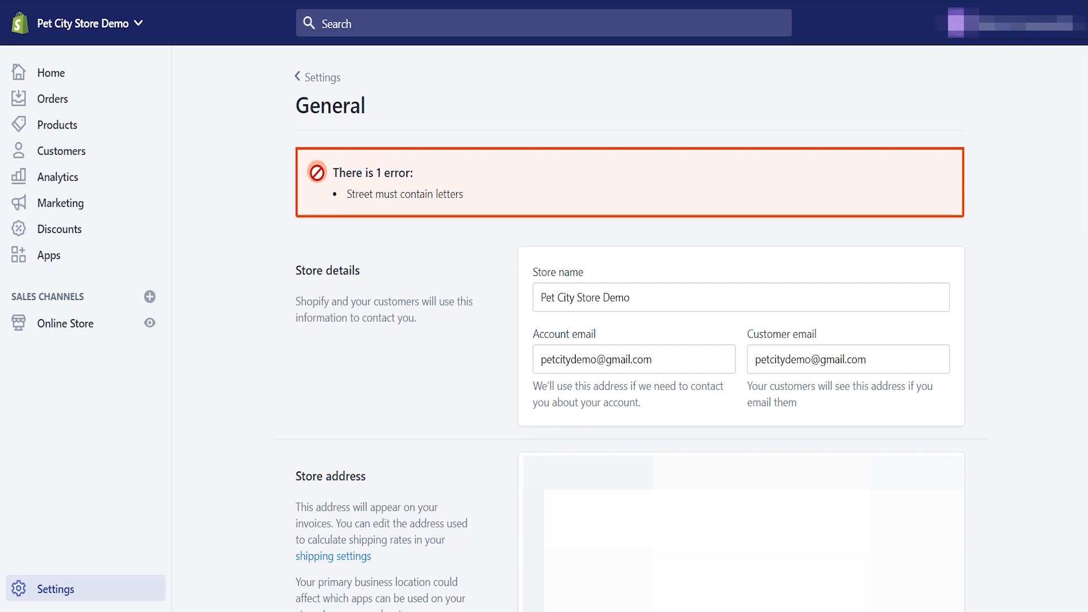
Step: Correct the street field in the store address and save the general settings
scroll(629, 329, down, 7)
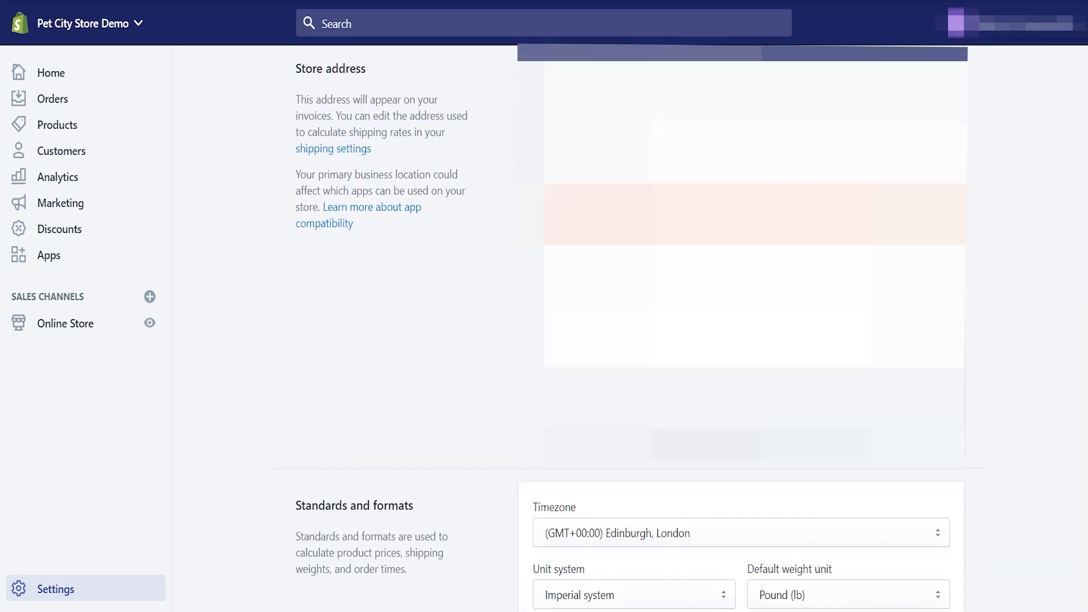
key(BackSpace)
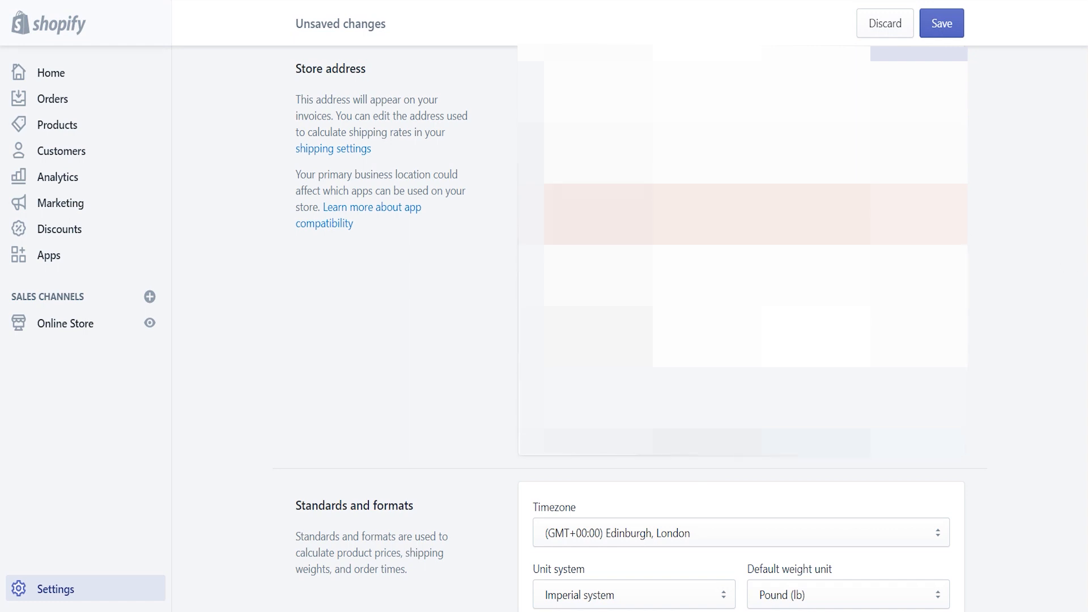
scroll(1056, 527, down, 8)
click(943, 572)
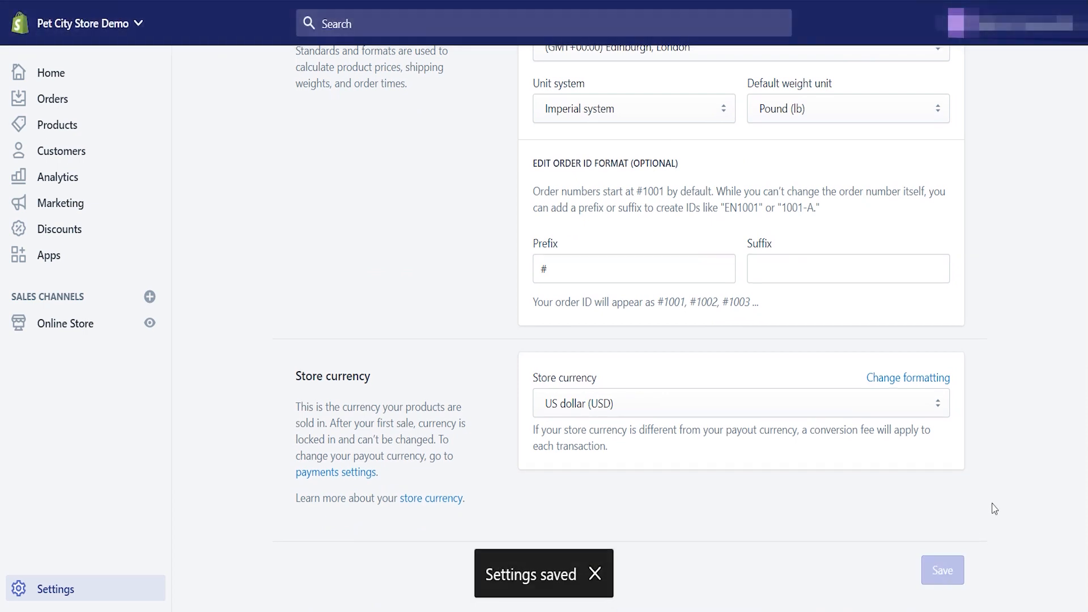
Step: Go to the payment provider settings and open the account setup form for Shopify Payments
click(84, 590)
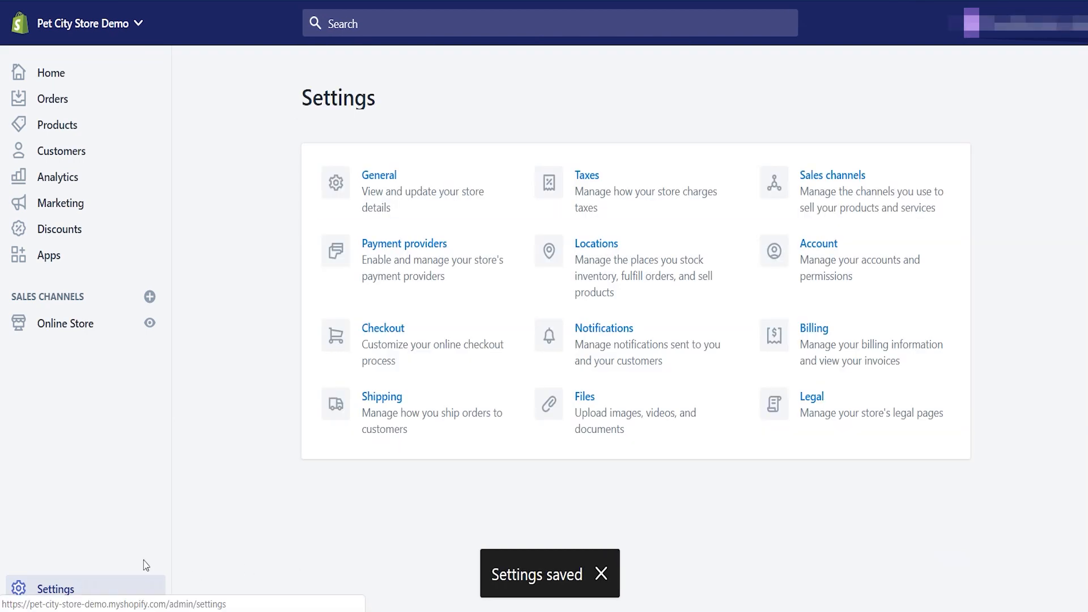
click(414, 250)
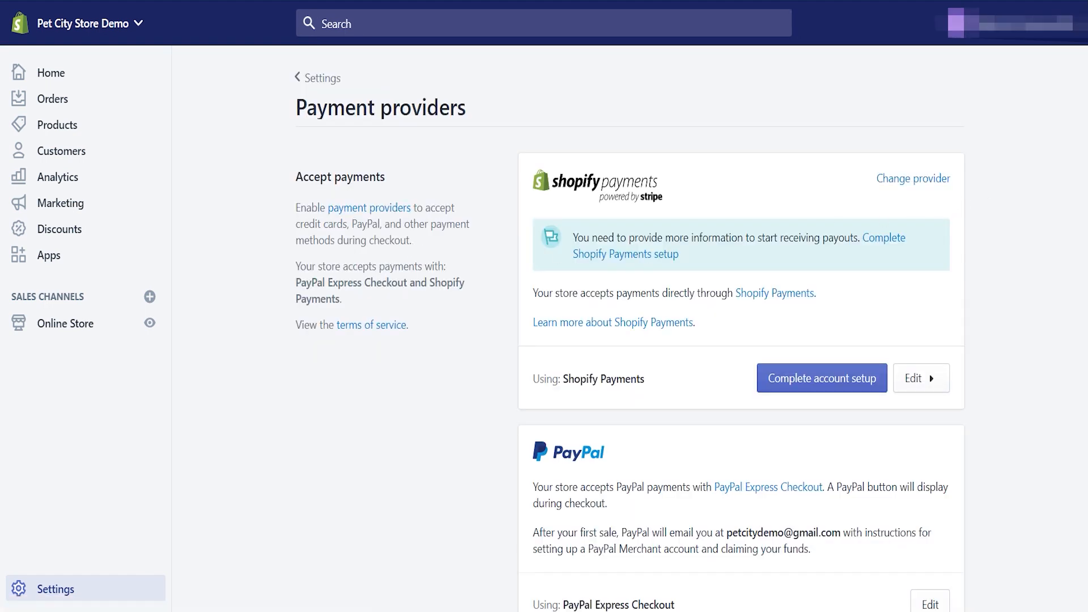
scroll(630, 325, down, 3)
scroll(630, 324, up, 2)
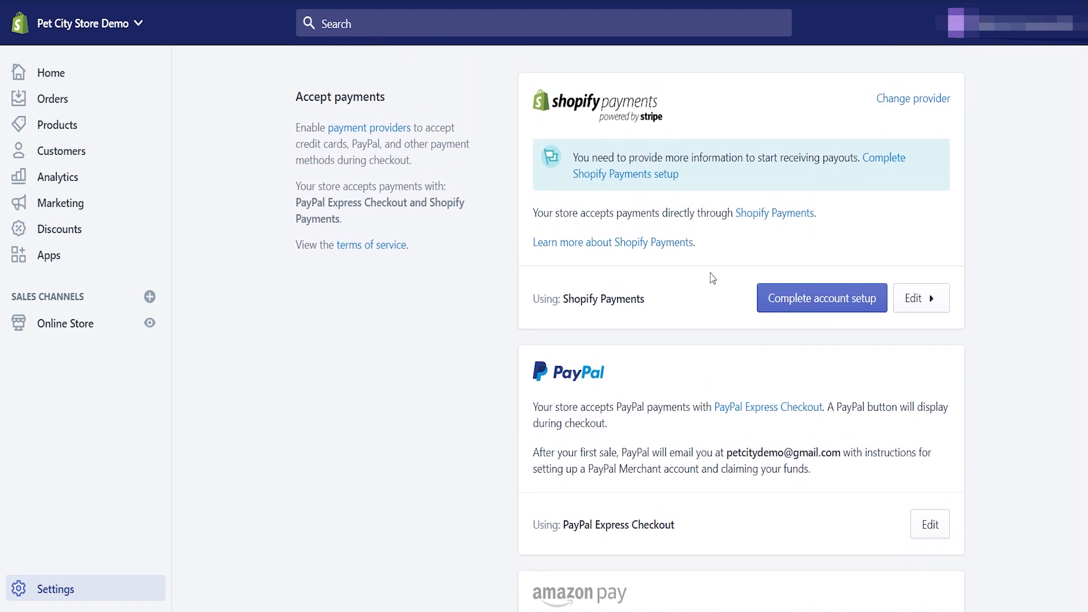
click(791, 300)
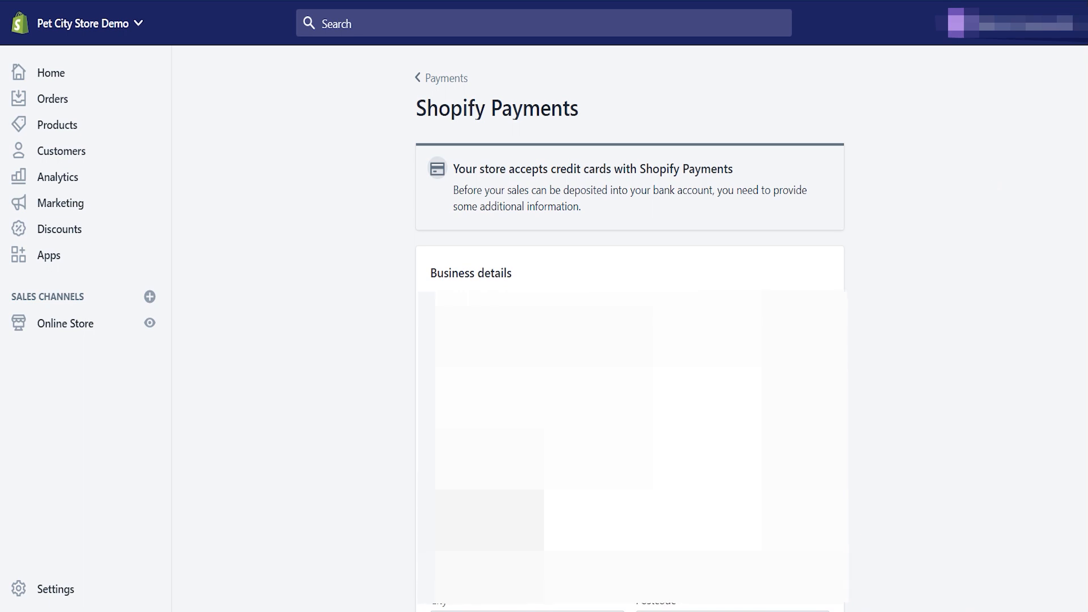
Step: Enter "Pet products and accessories" as the description of products or services in the product details
scroll(630, 340, down, 8)
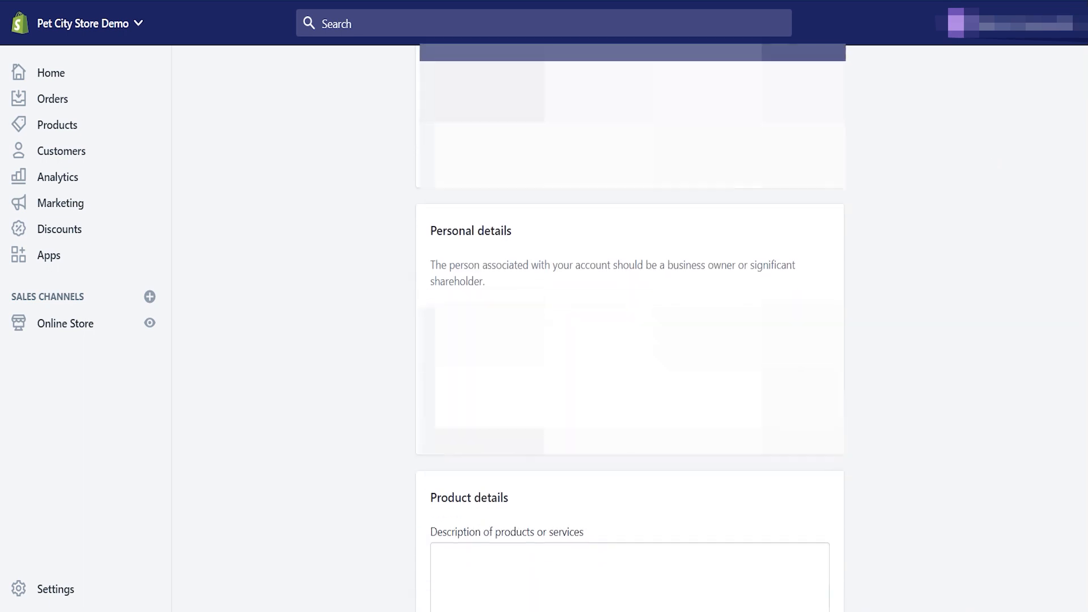
scroll(629, 340, down, 4)
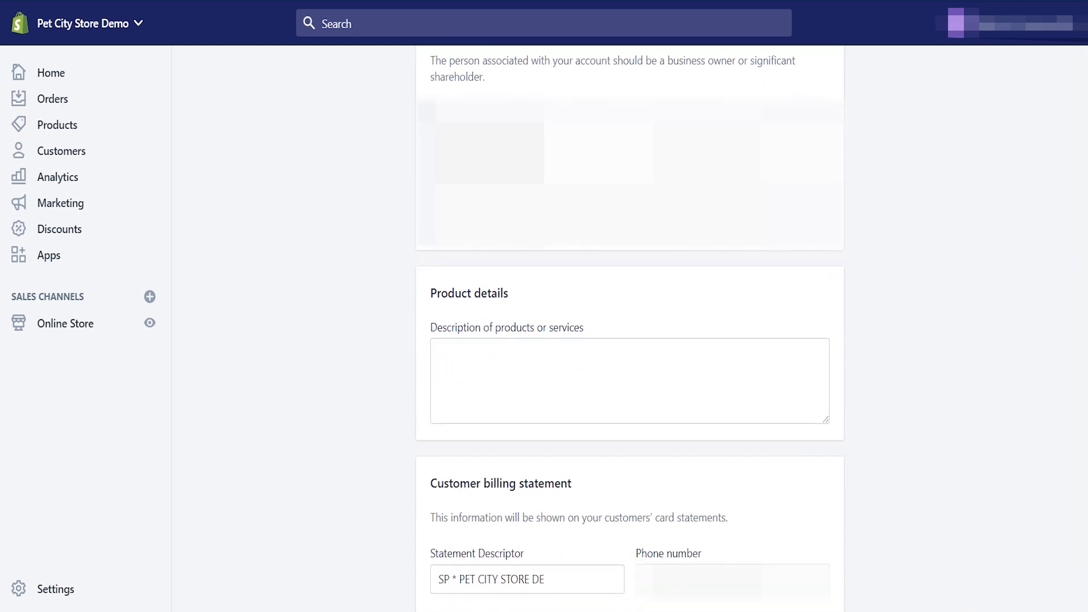
scroll(629, 340, down, 8)
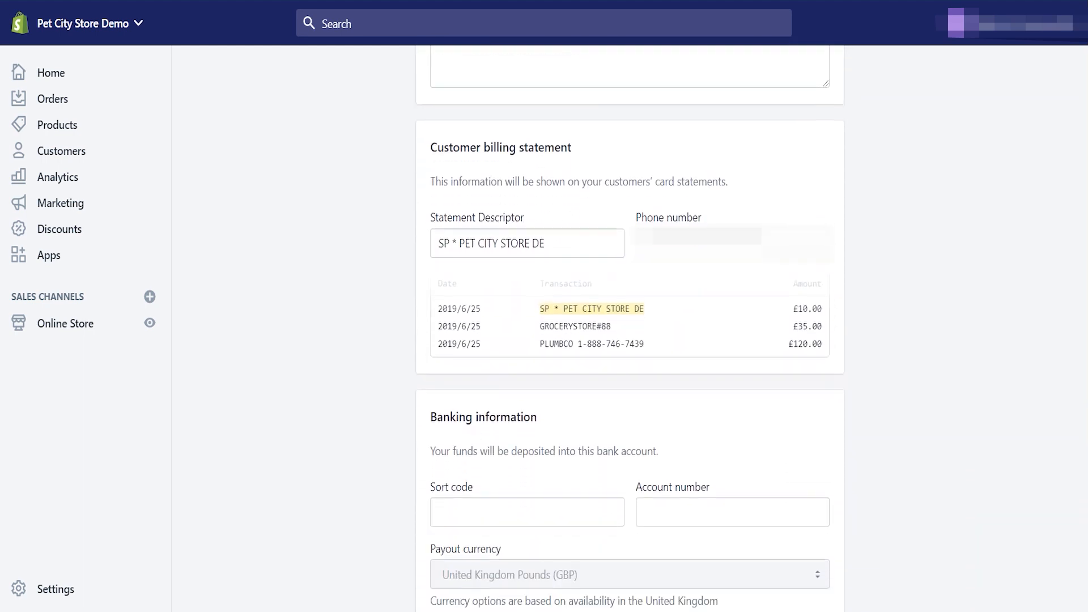
scroll(629, 340, up, 10)
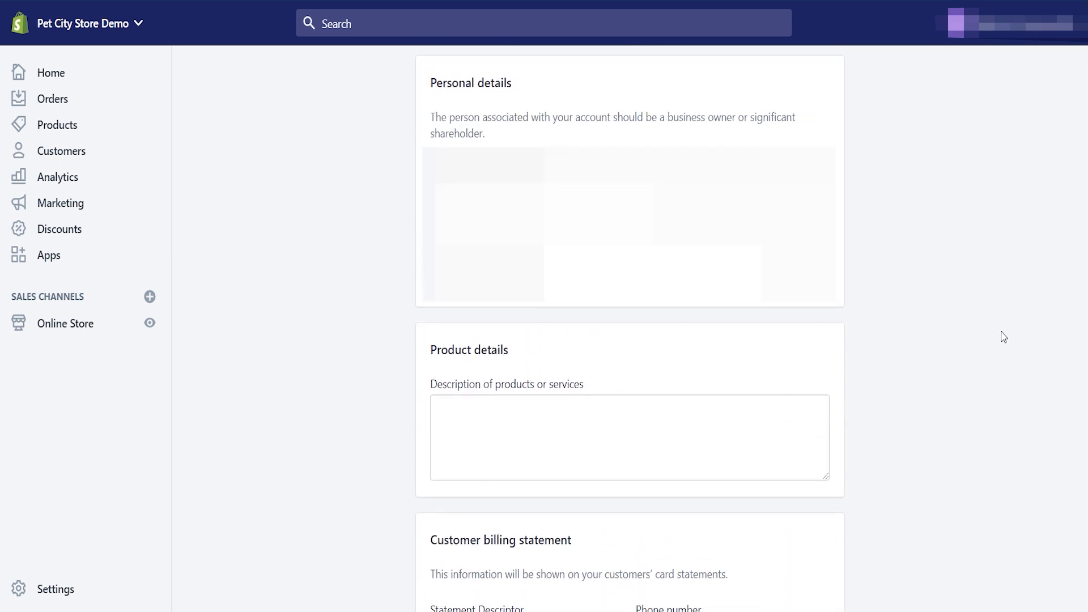
click(685, 415)
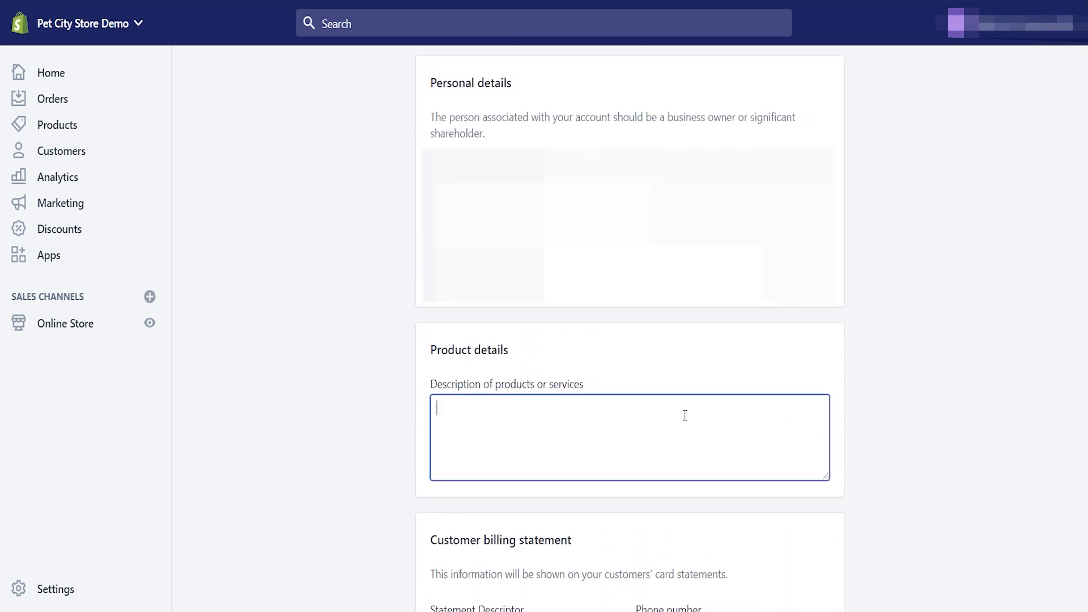
text(Pet)
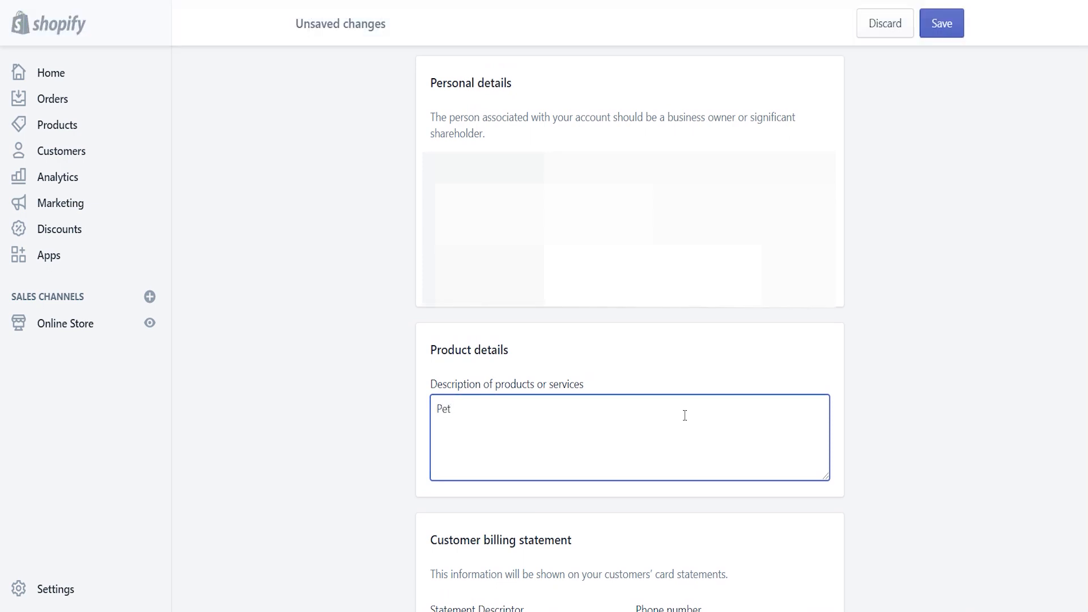
text( accessories)
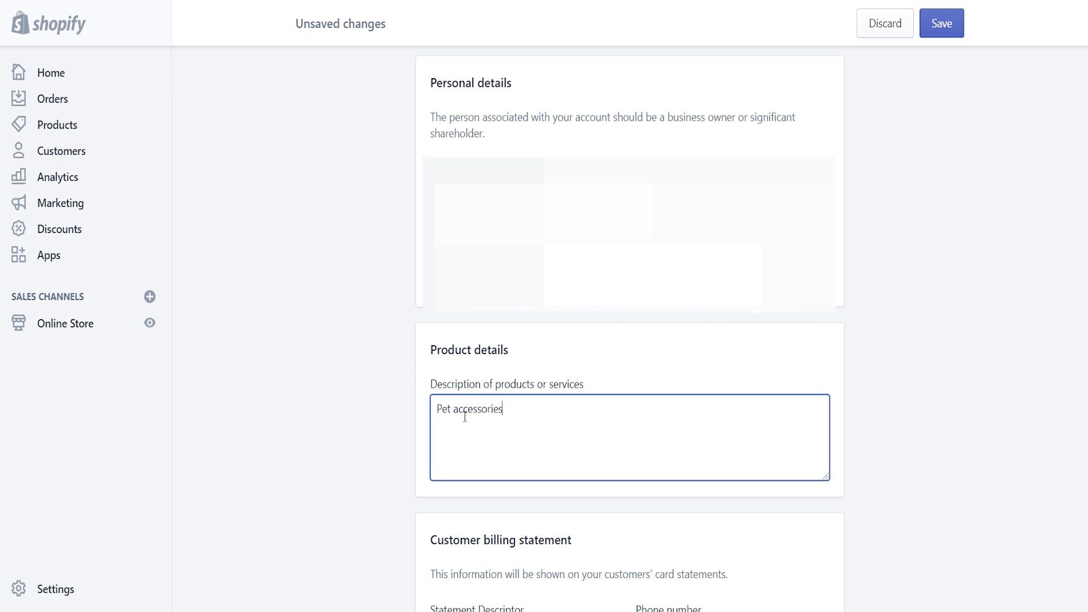
text(products and)
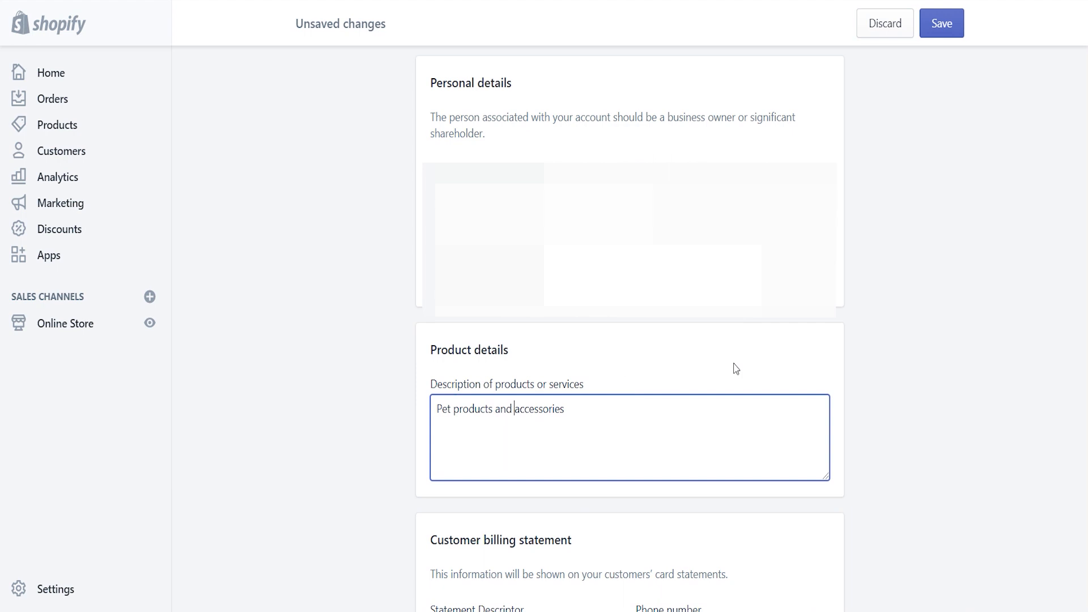
Step: Review the business, personal and banking details, and submit the form to complete the Shopify Payments account setup
scroll(629, 328, up, 8)
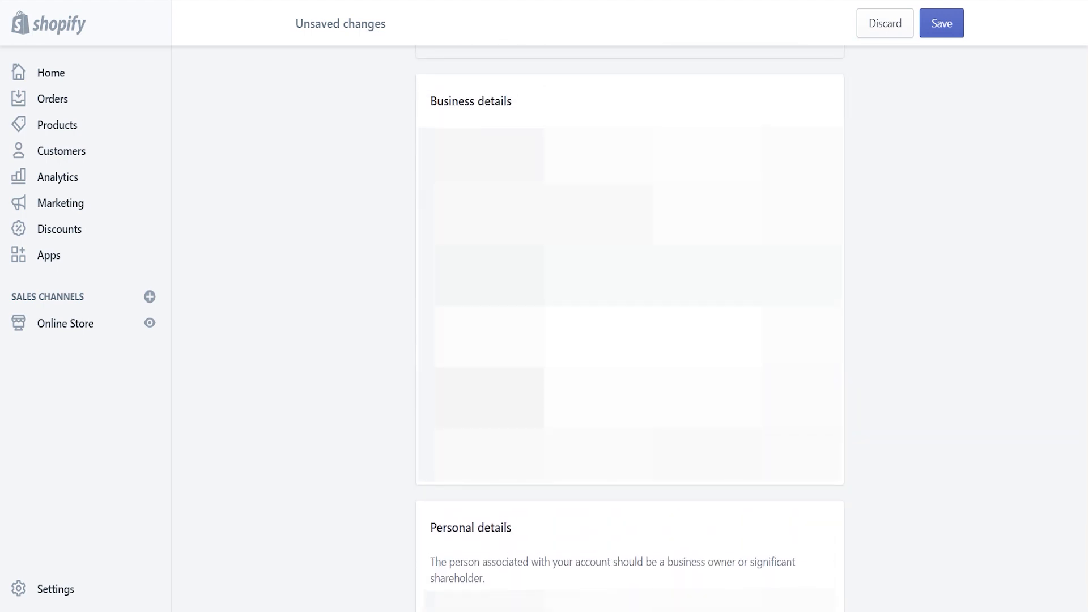
scroll(630, 328, up, 3)
scroll(629, 329, down, 2)
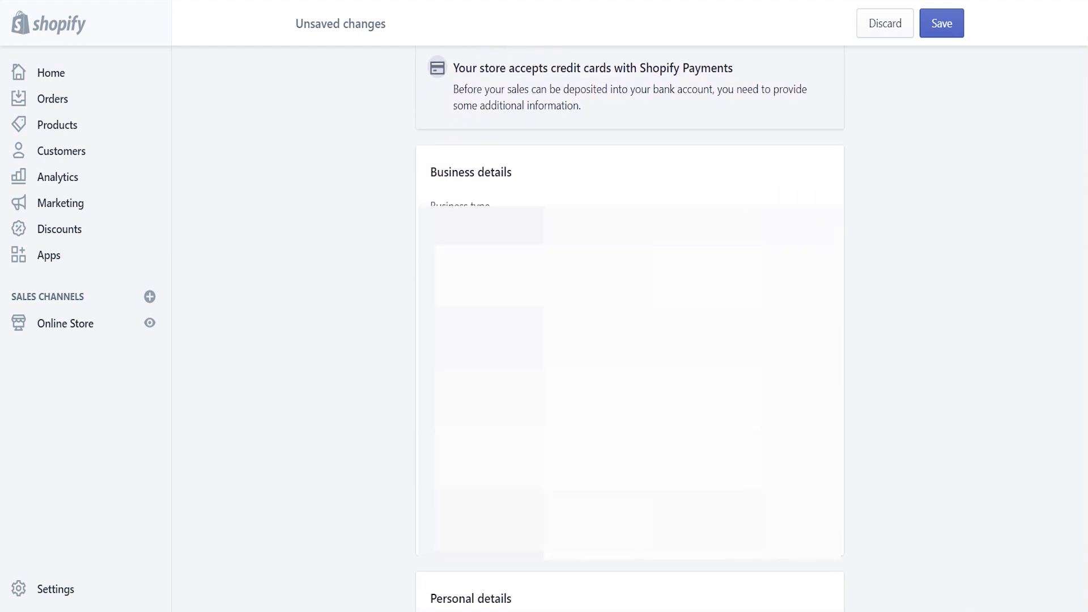
scroll(630, 329, down, 4)
scroll(630, 328, down, 6)
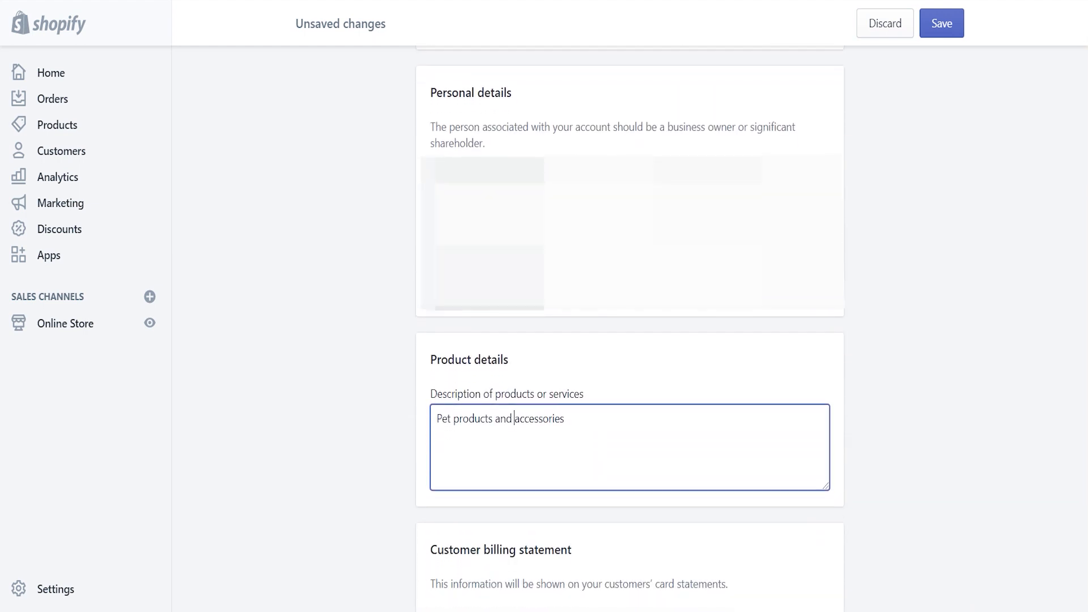
scroll(1083, 304, down, 1)
click(1084, 305)
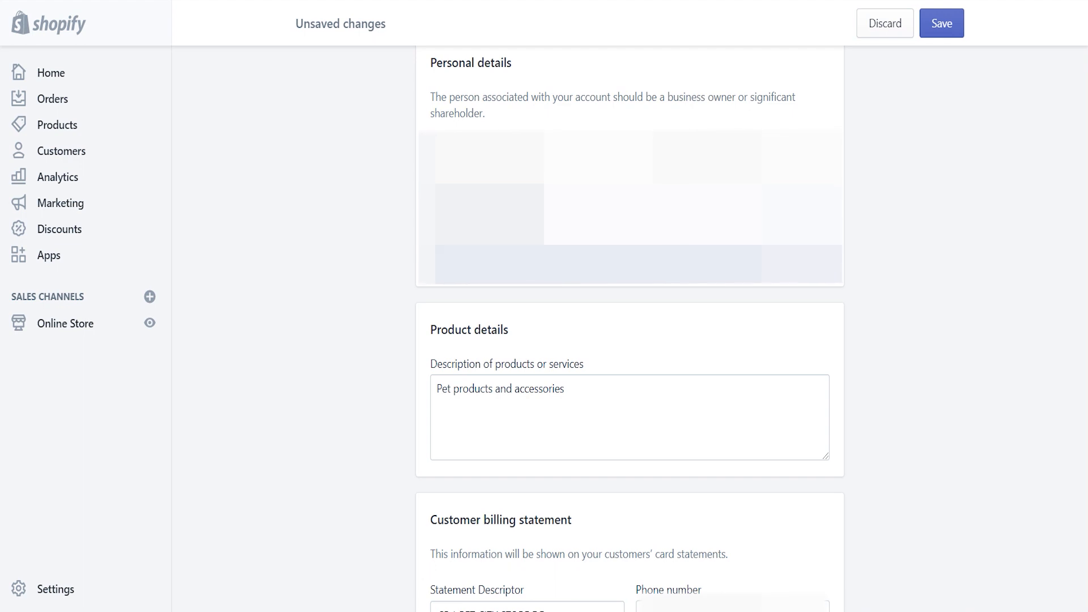
scroll(1063, 309, down, 1)
scroll(629, 328, down, 8)
scroll(630, 328, down, 2)
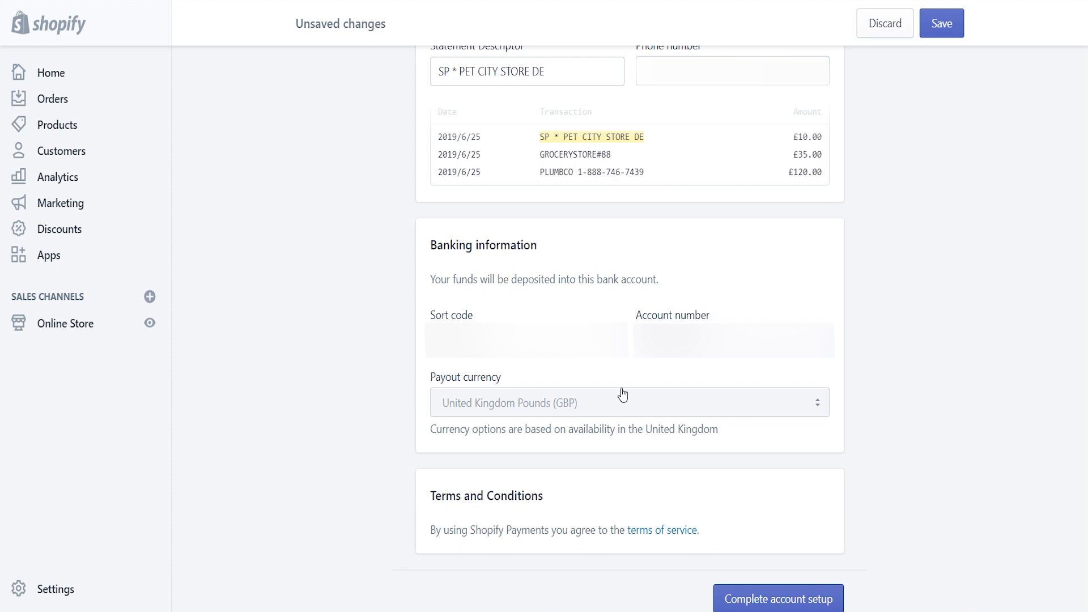
scroll(1063, 515, down, 1)
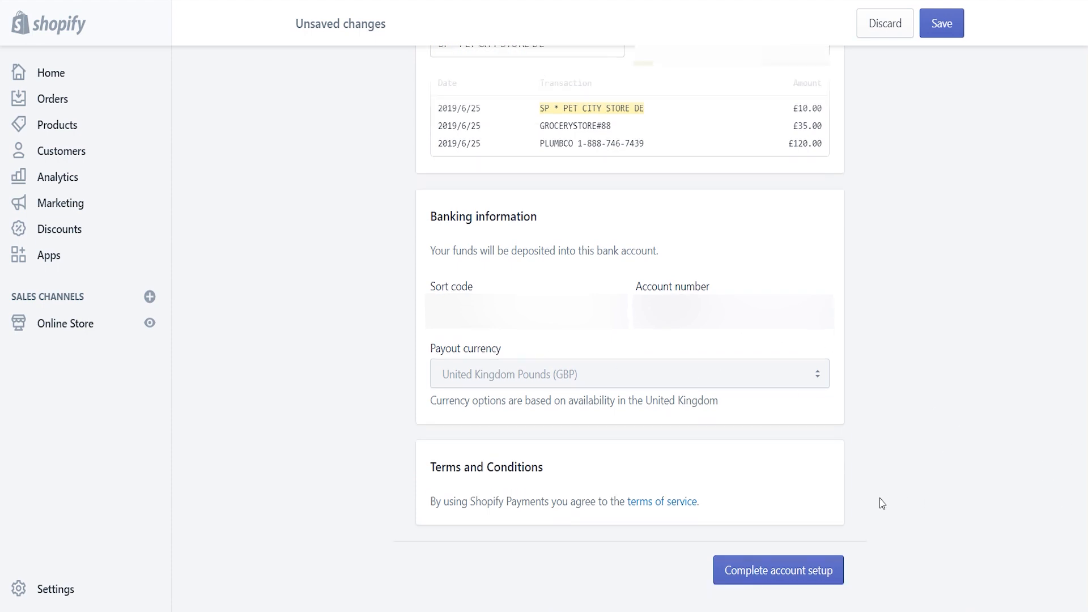
click(810, 564)
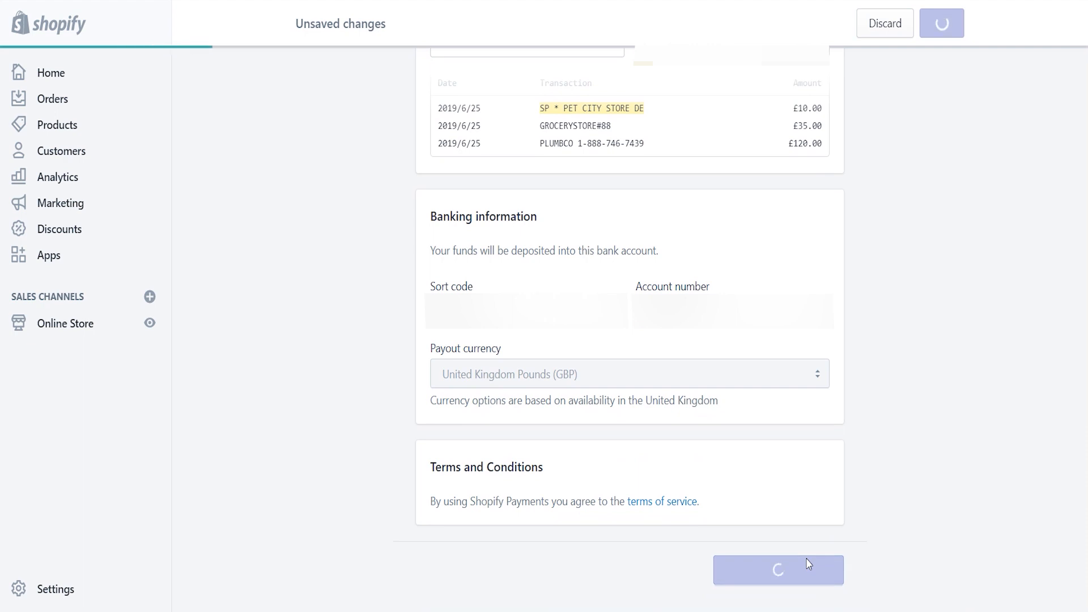
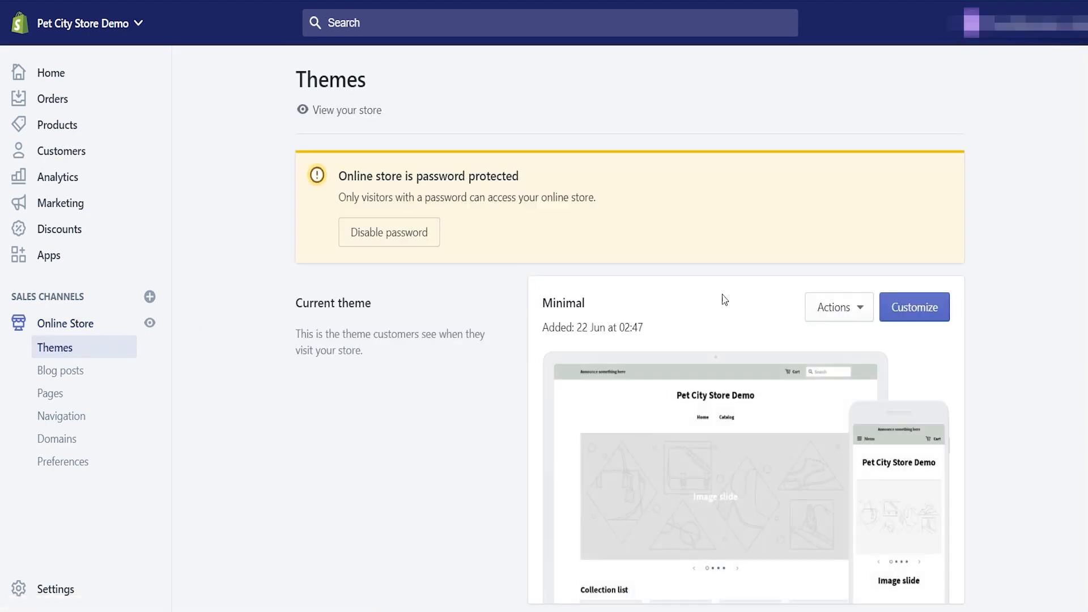
Step: Open the current Minimal theme of the online store for customization
click(927, 305)
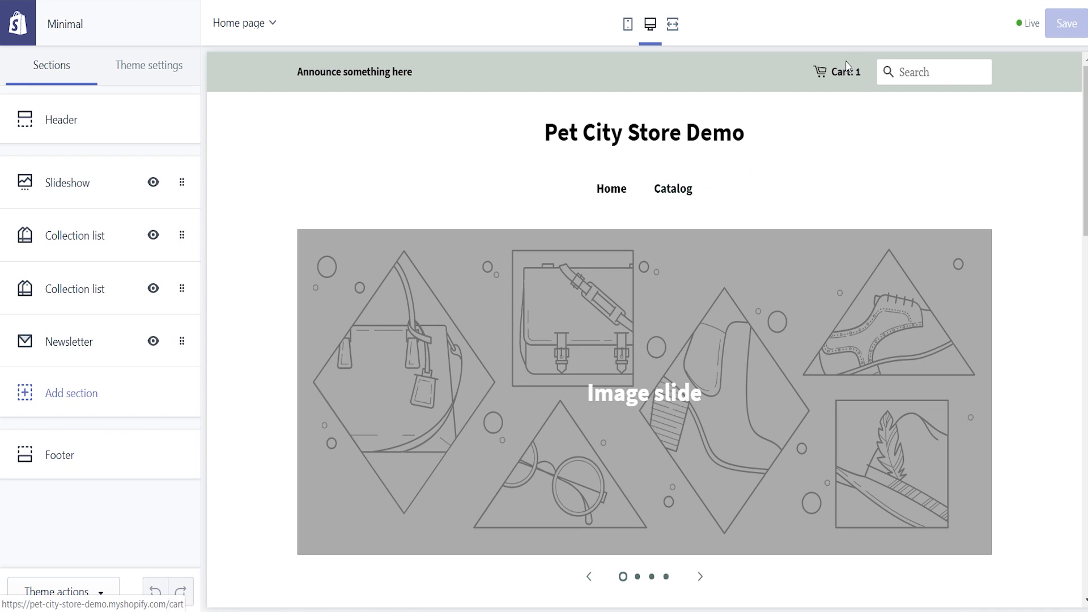
Step: Open the cart in the theme preview and proceed to the checkout page with the pet blanket
click(844, 75)
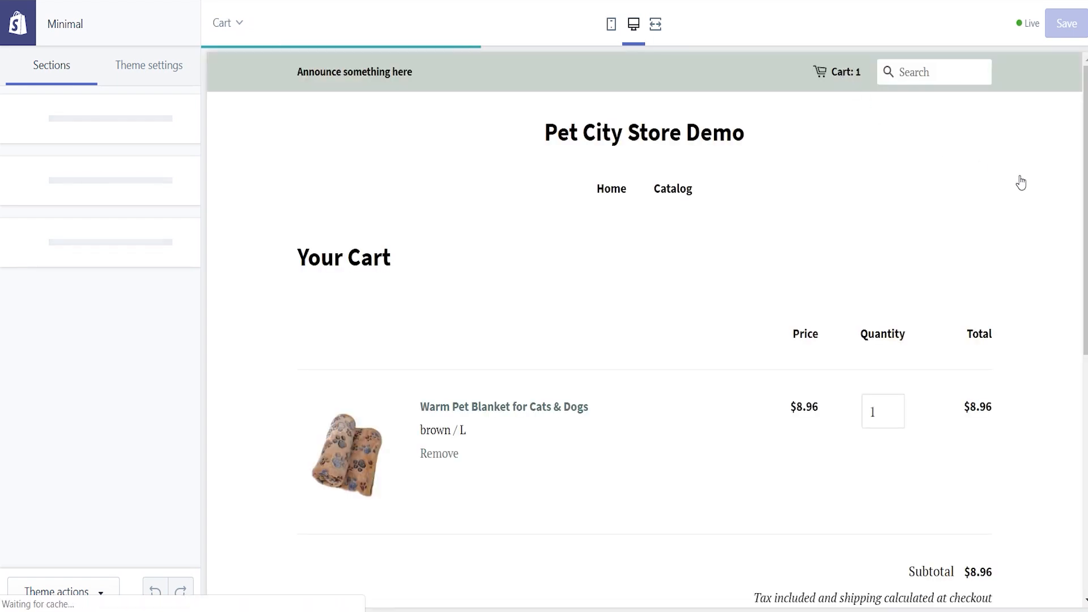
drag(1084, 249, 1059, 338)
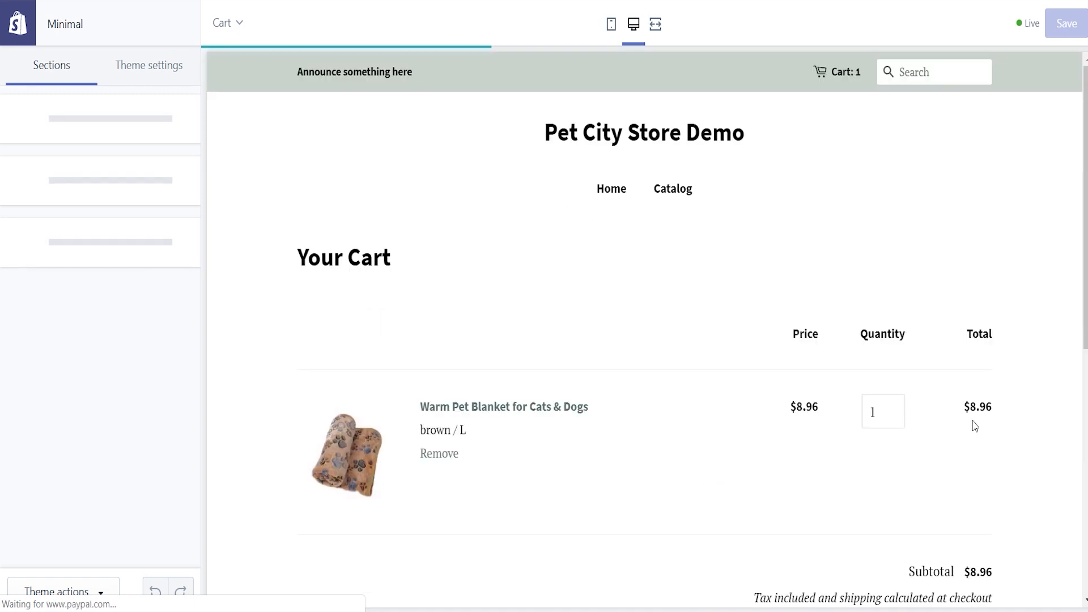
drag(1085, 330, 1084, 440)
click(962, 426)
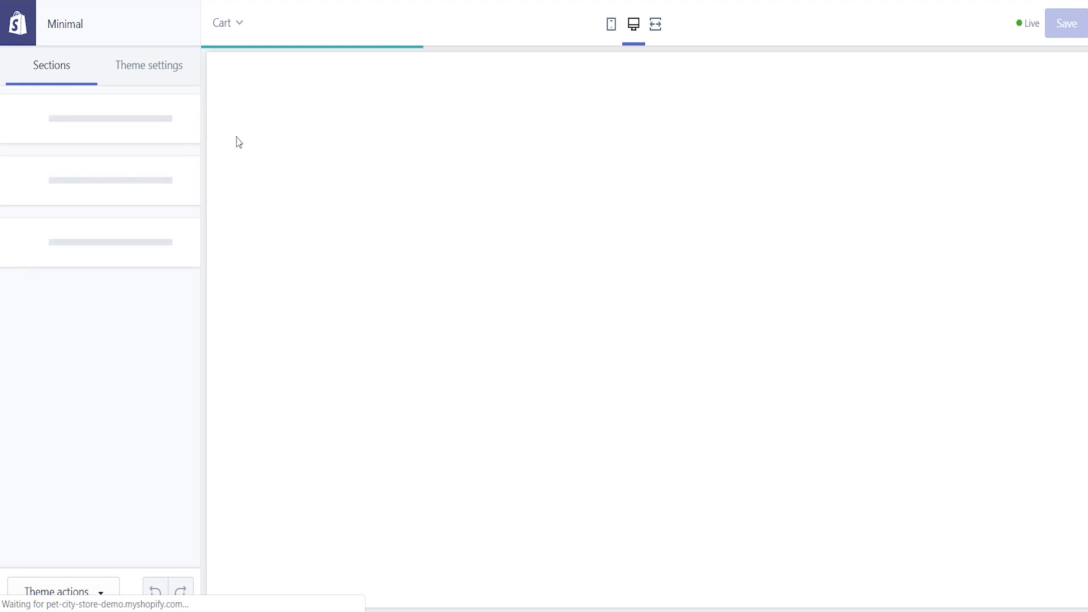
Step: In the checkout theme settings, upload the "Pet City Checkout" image and select it as the custom logo
click(160, 74)
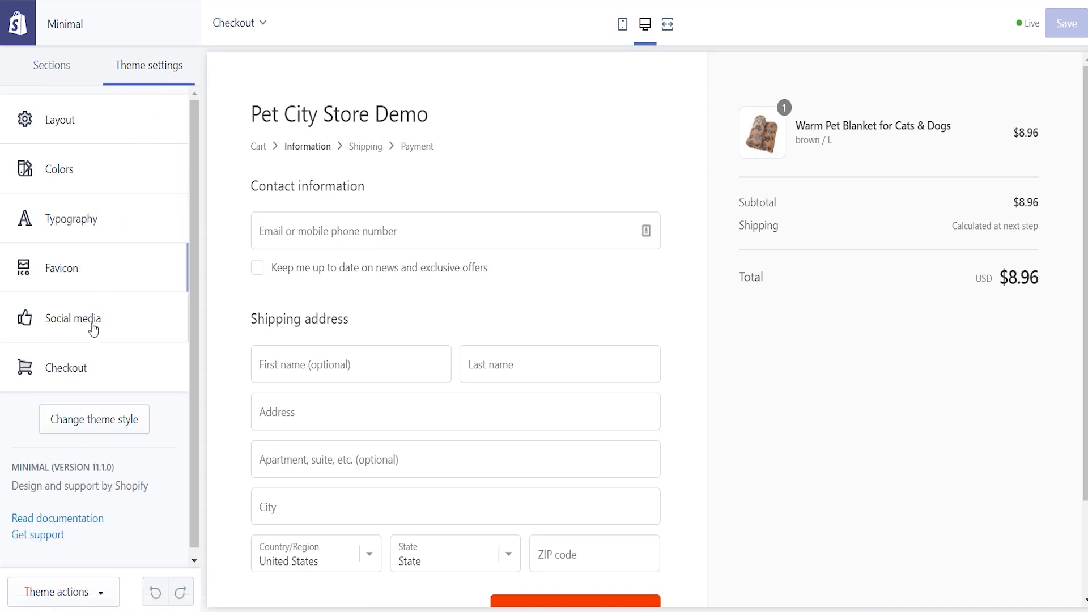
click(78, 376)
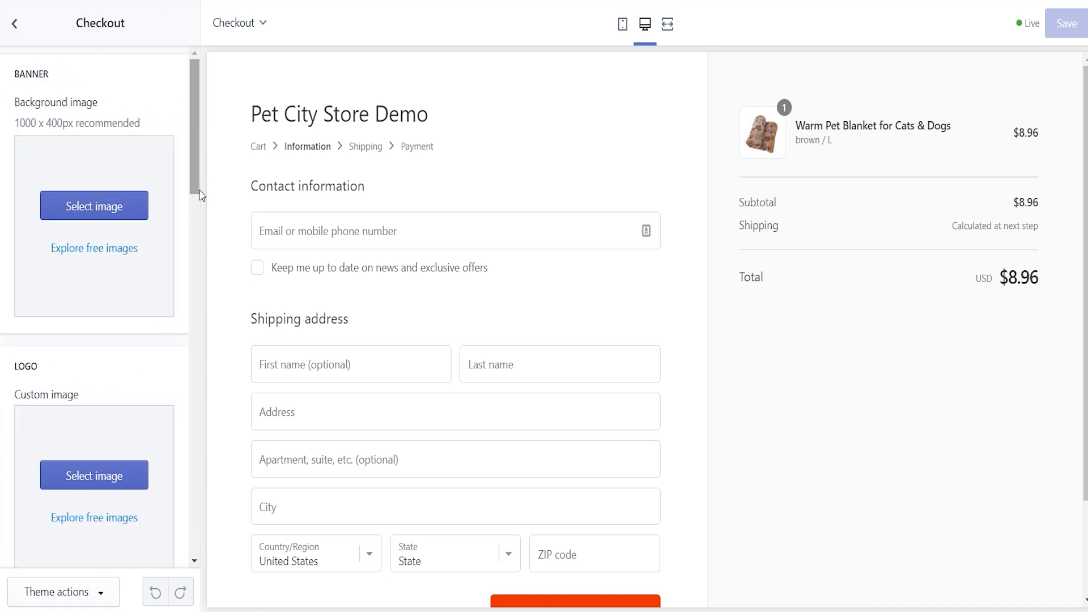
drag(198, 192, 198, 249)
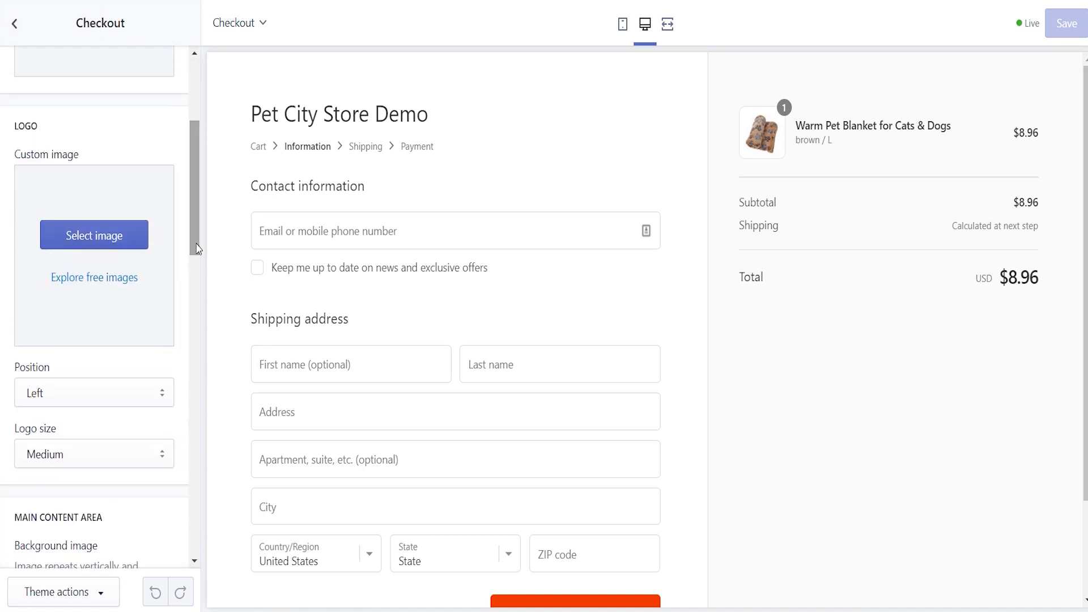
click(96, 245)
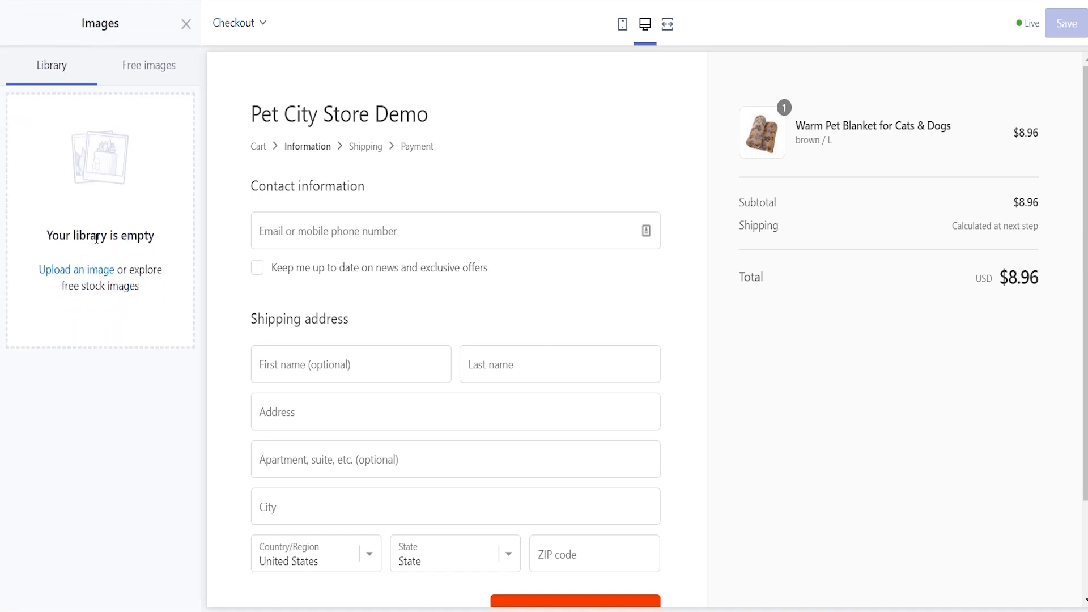
click(81, 266)
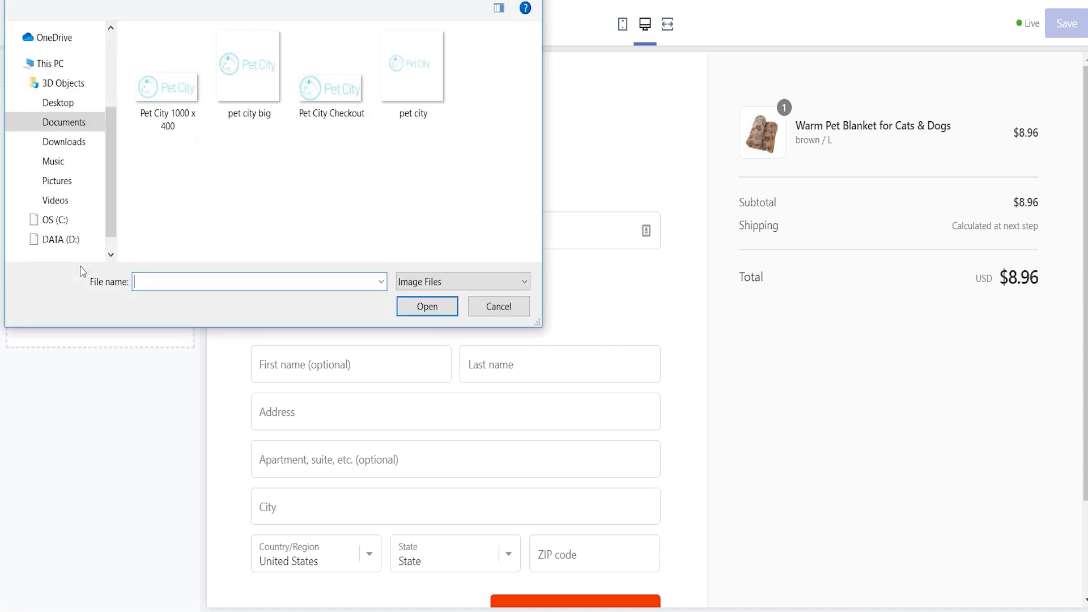
click(331, 103)
click(420, 311)
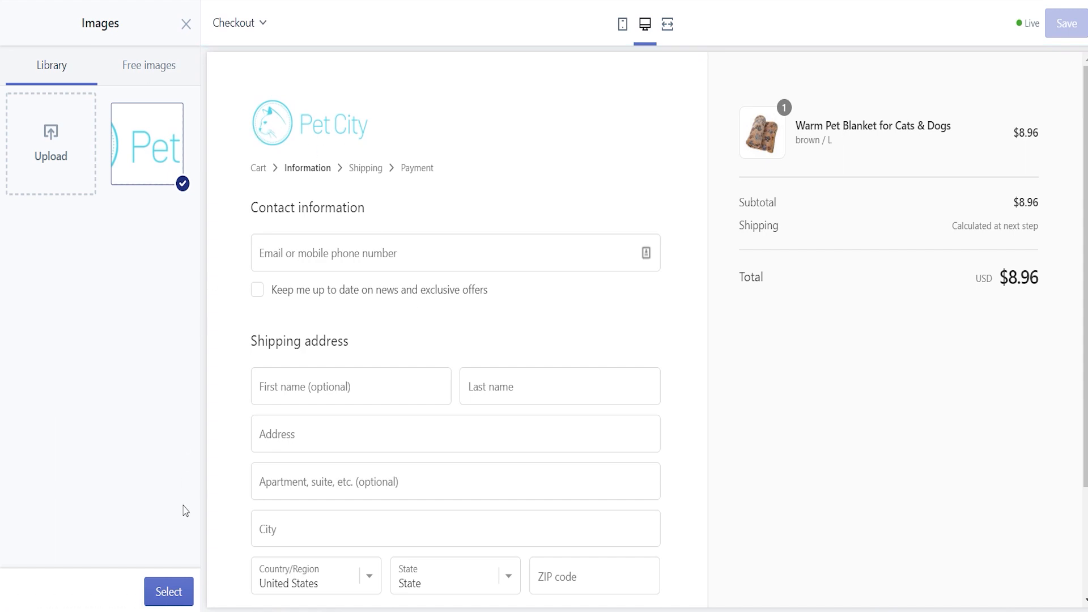
click(169, 591)
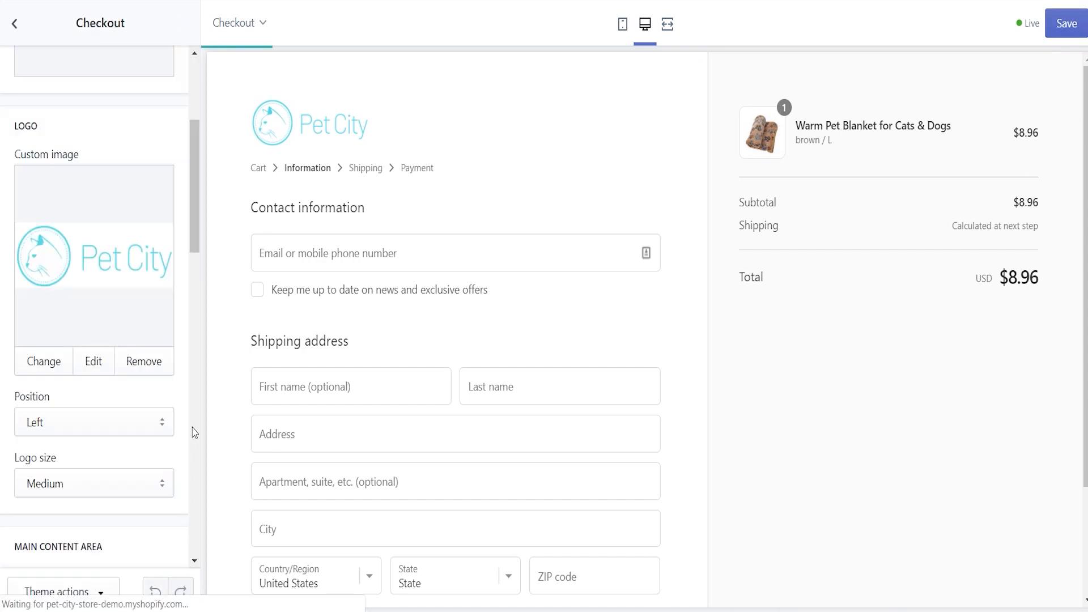
Step: Set the checkout's Buttons color to #5CE1E6
drag(194, 234, 195, 248)
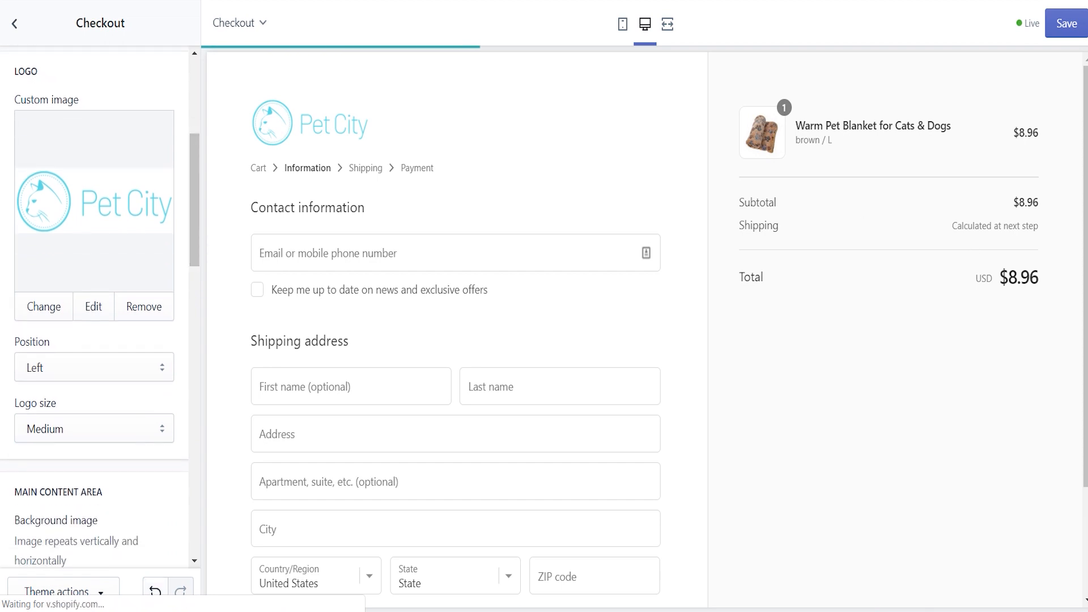
scroll(1085, 414, down, 3)
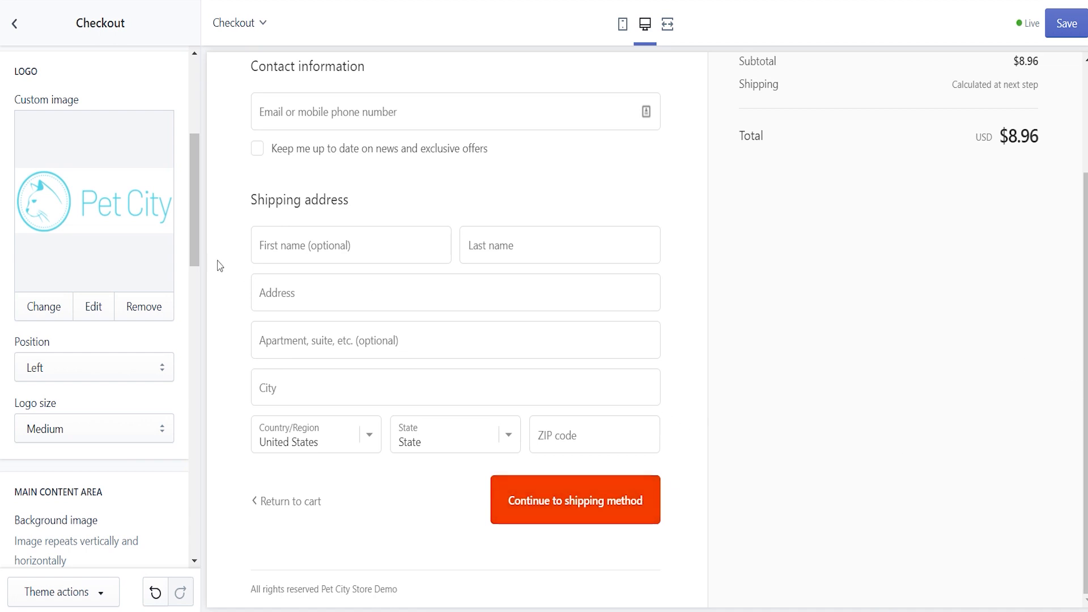
drag(193, 235, 192, 532)
click(32, 375)
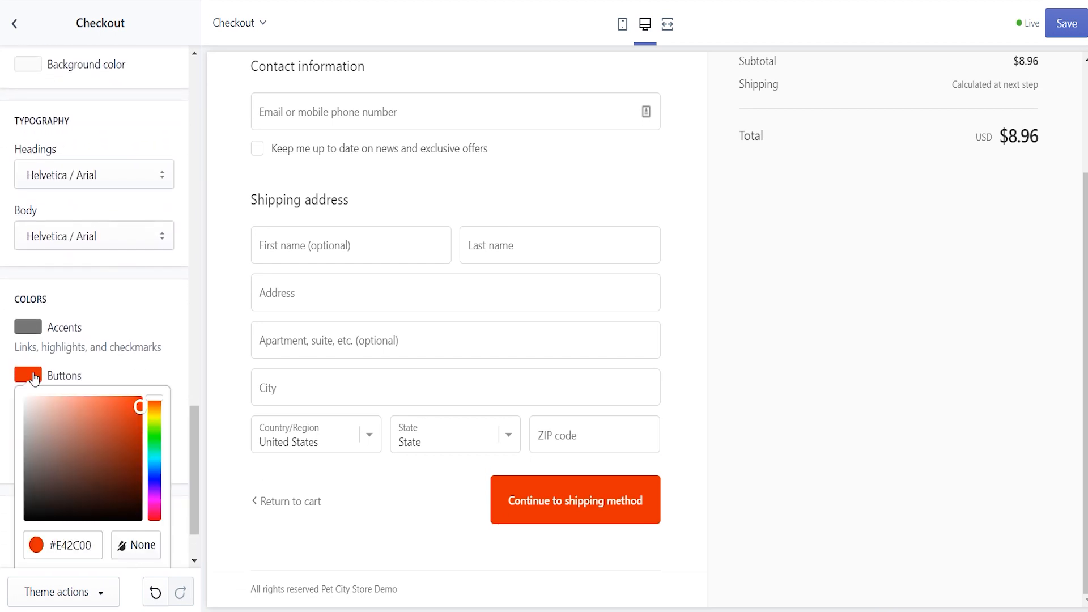
drag(93, 549, 48, 546)
text(#5CE1E6)
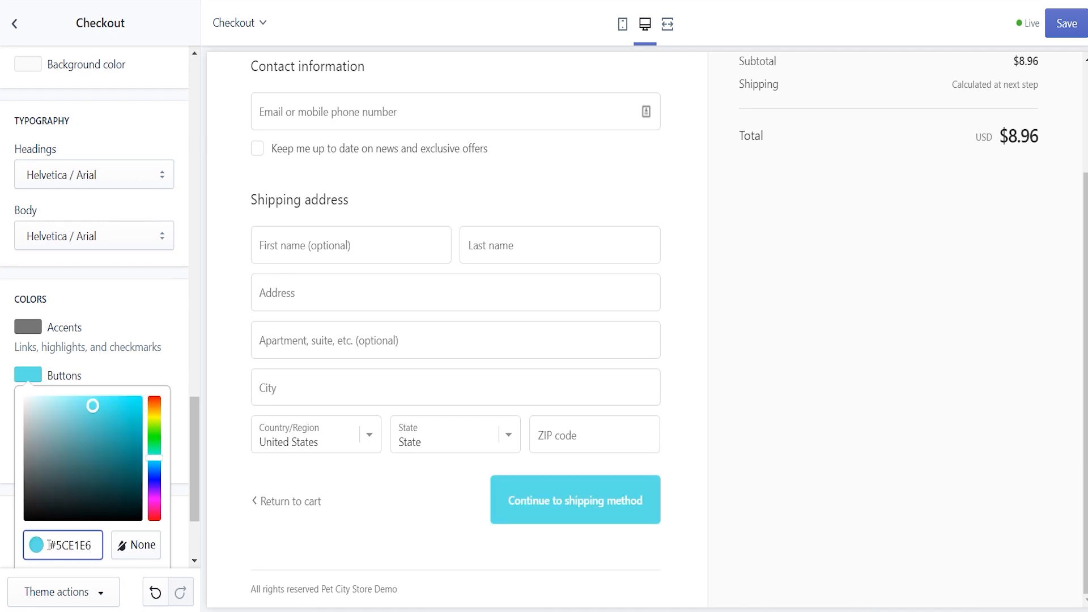
click(178, 340)
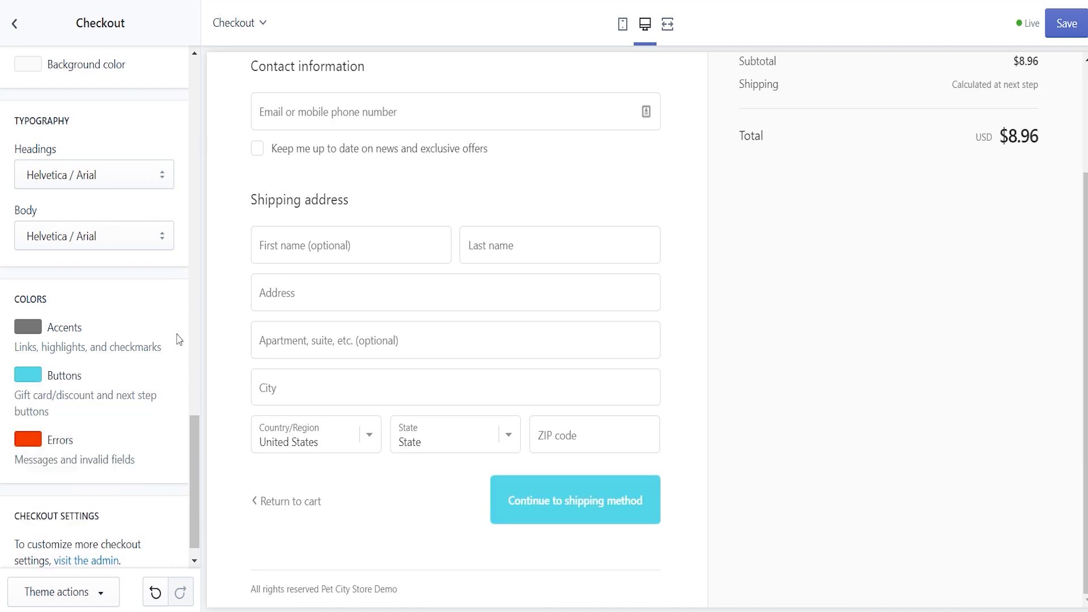
Step: Set the checkout's Errors color to #5CE1E6
click(31, 441)
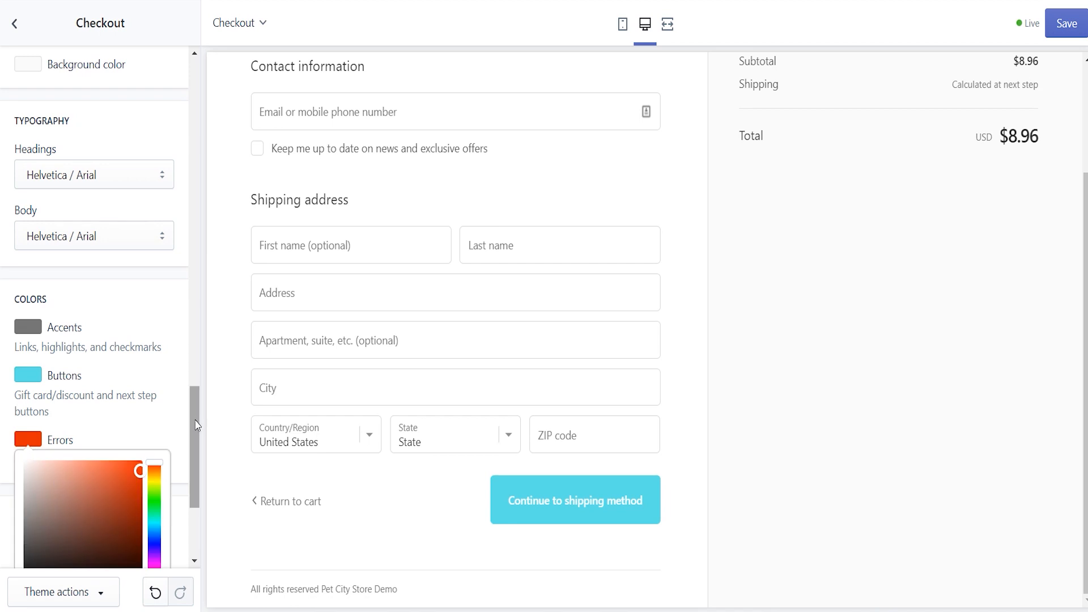
scroll(192, 453, down, 3)
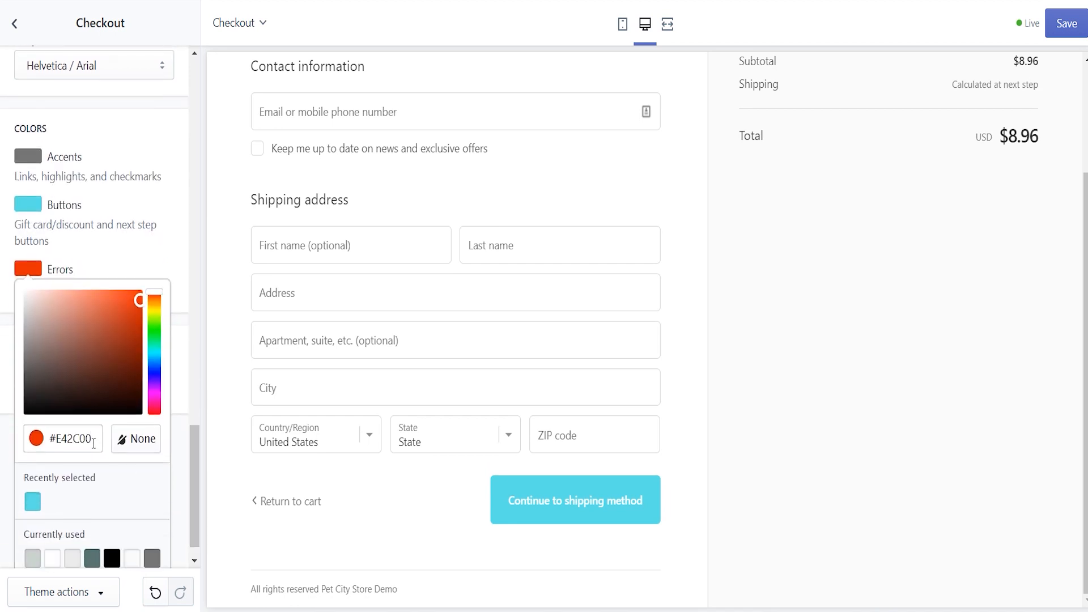
click(24, 439)
text(#5CE1E6)
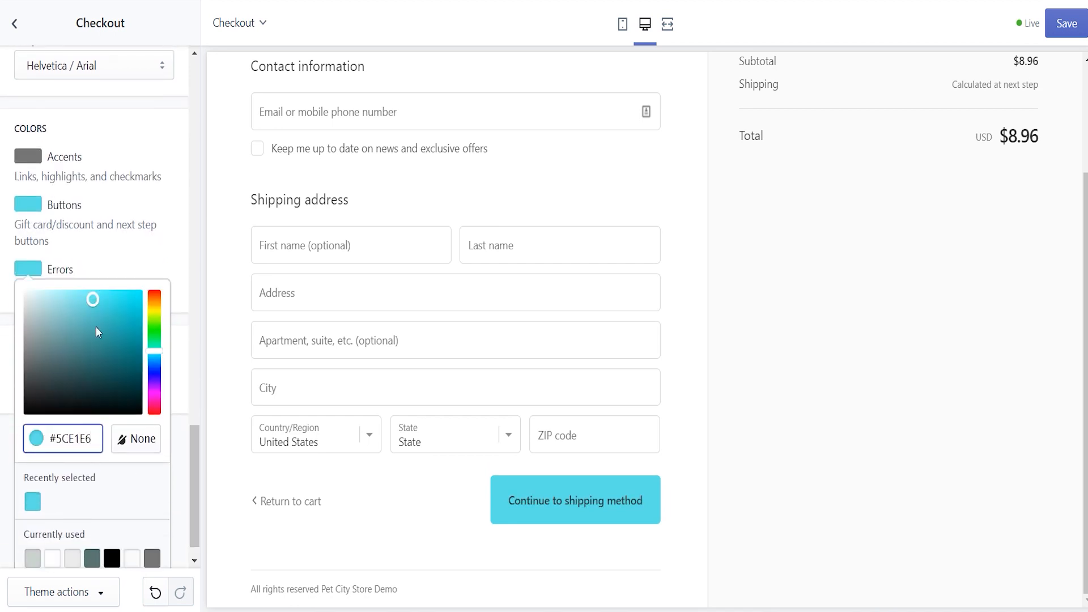
click(177, 235)
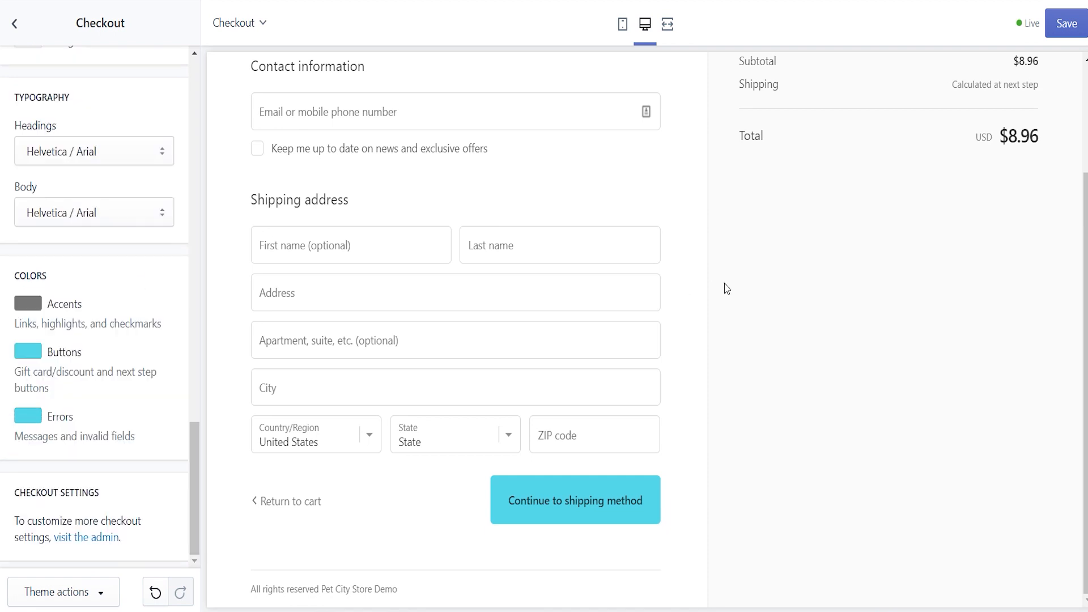
Step: Review the customized checkout page in the preview and save the theme changes
scroll(1085, 334, up, 3)
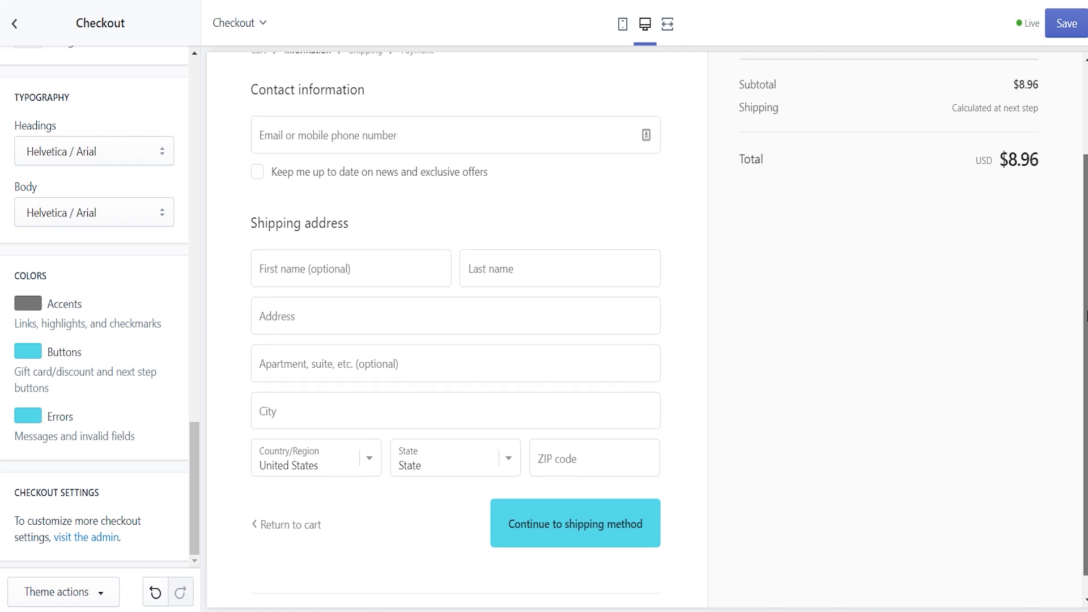
scroll(1085, 351, down, 3)
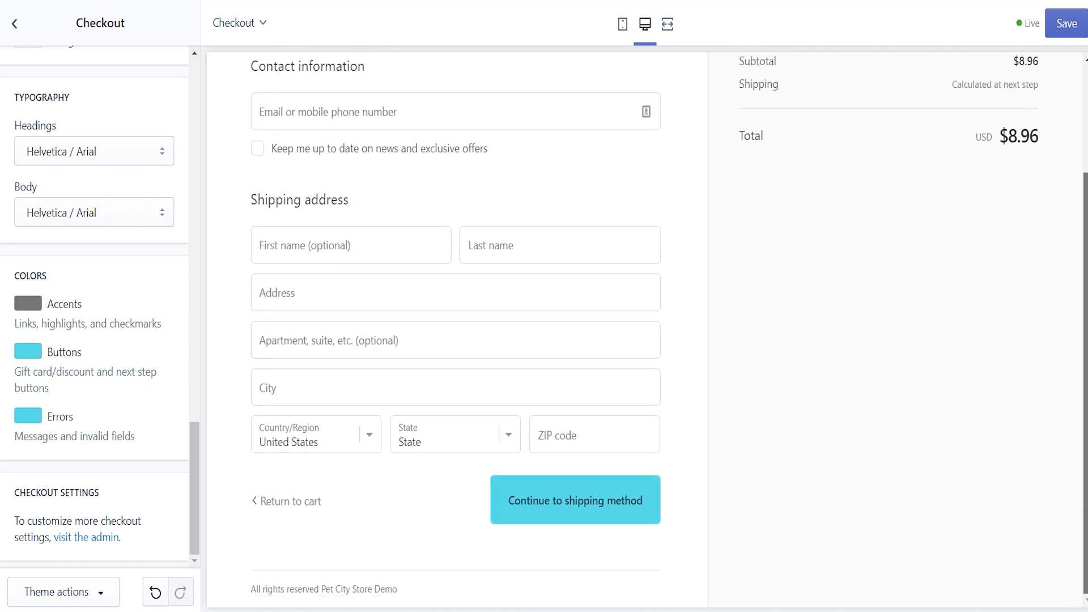
scroll(1085, 351, up, 3)
click(1048, 34)
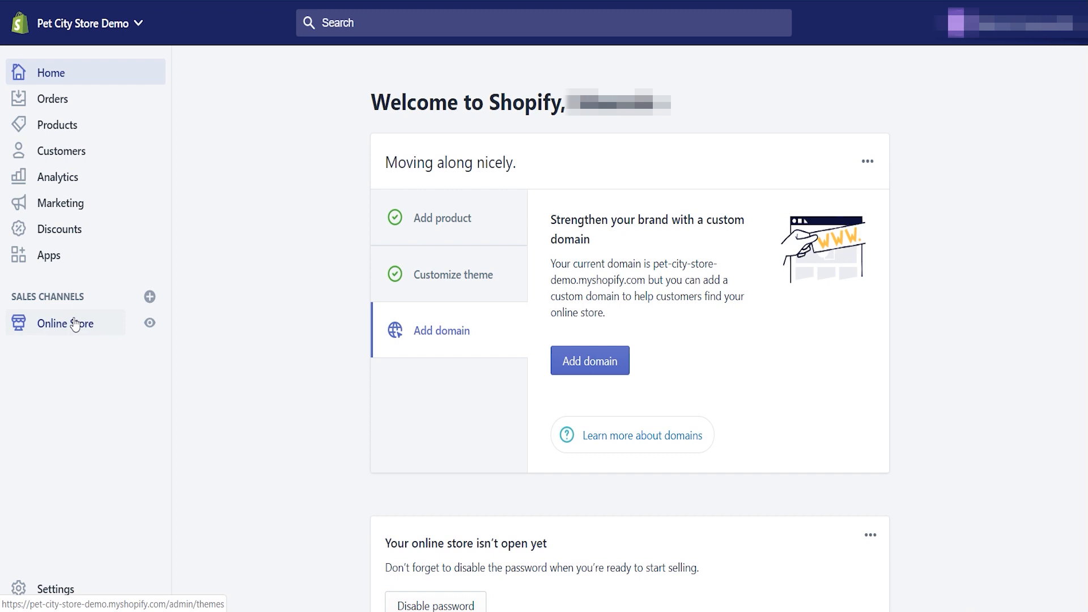
Step: Open the Pages section of the online store in the store admin
click(75, 324)
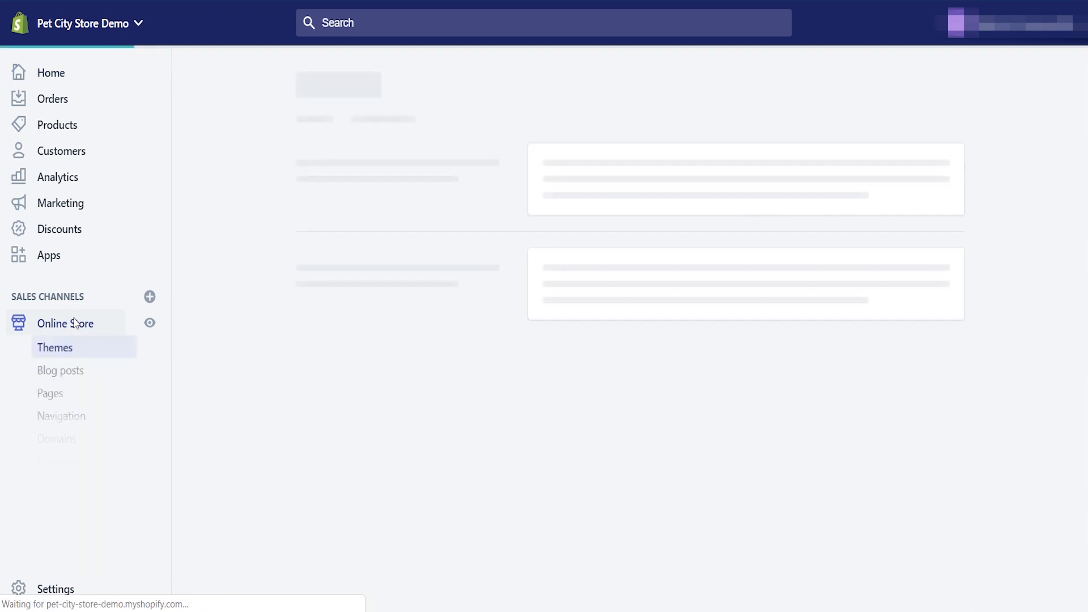
click(51, 394)
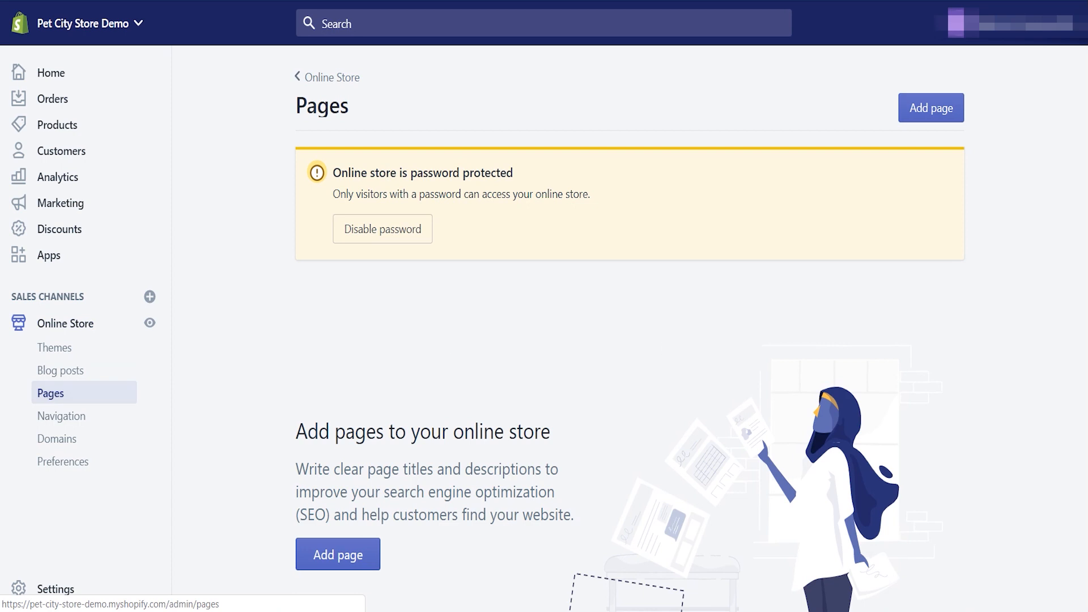
Step: Start a new store page titled "About Us" and paste the Pet City welcome text as its content
scroll(1079, 425, down, 4)
click(356, 330)
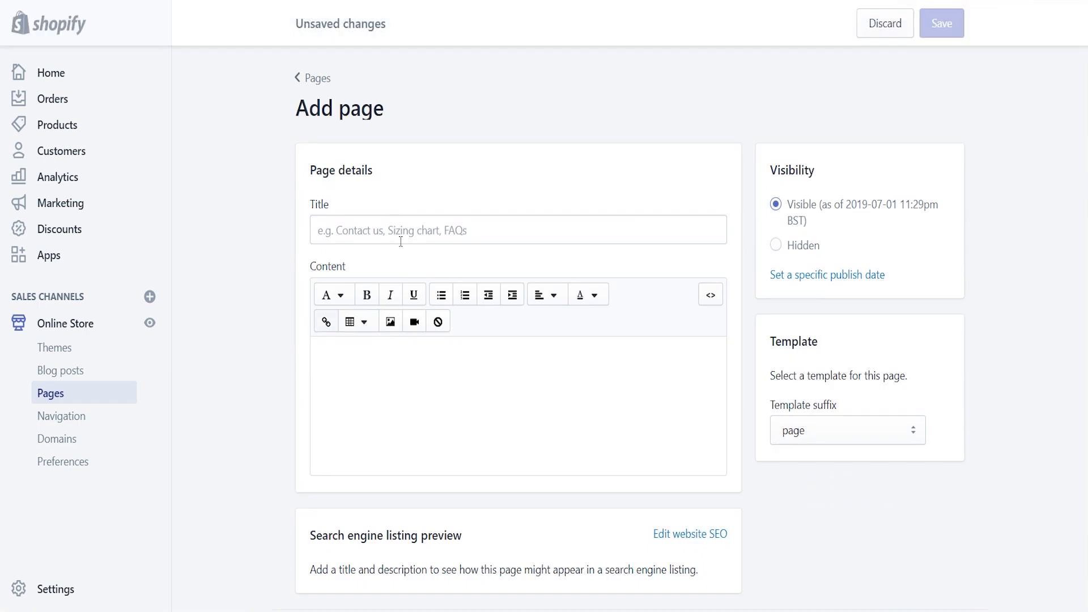
click(400, 242)
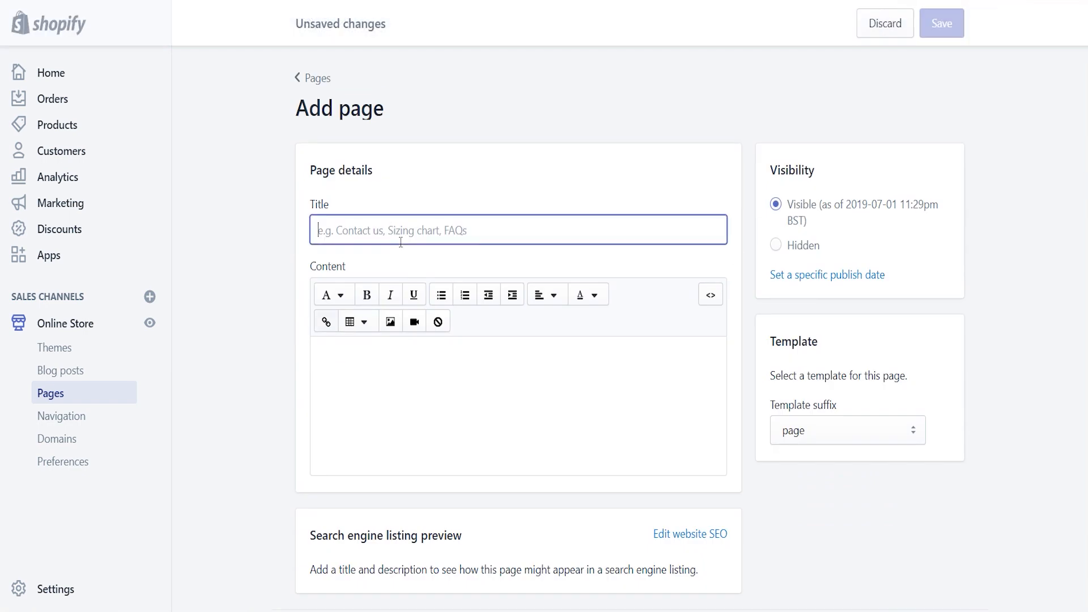
text(About Us)
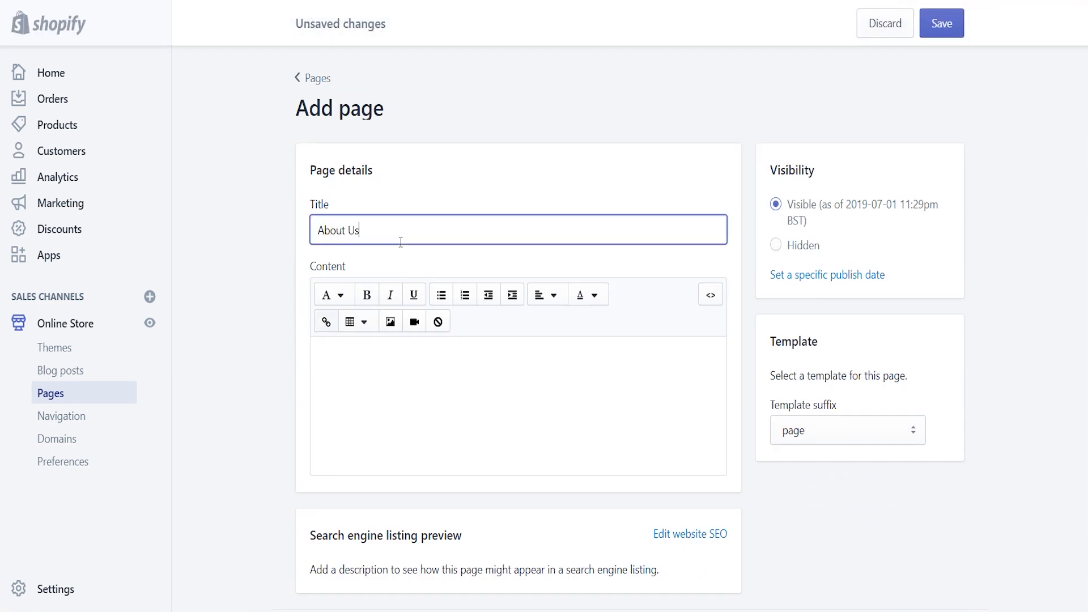
click(390, 374)
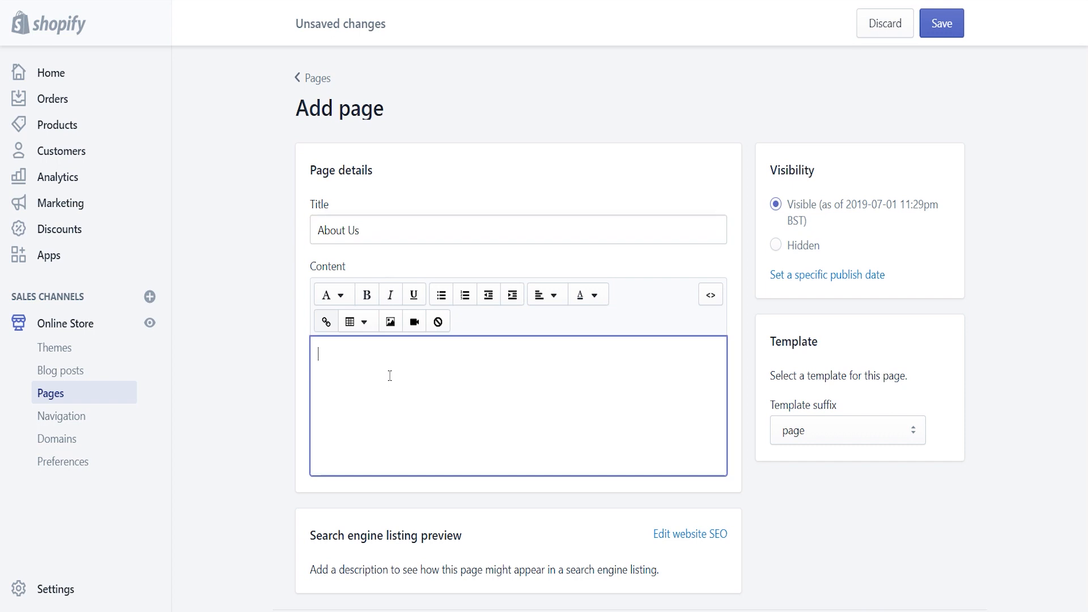
key(ctrl+v)
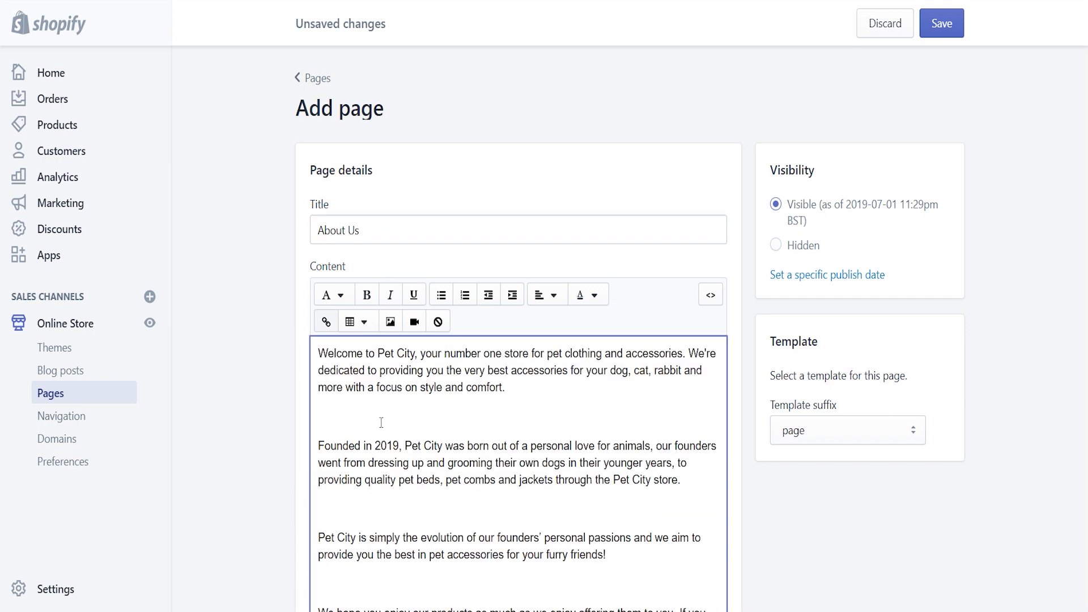
Step: Remove the blank lines between the paragraphs of the About Us text and before the "Sincerely," sign-off
scroll(519, 340, down, 5)
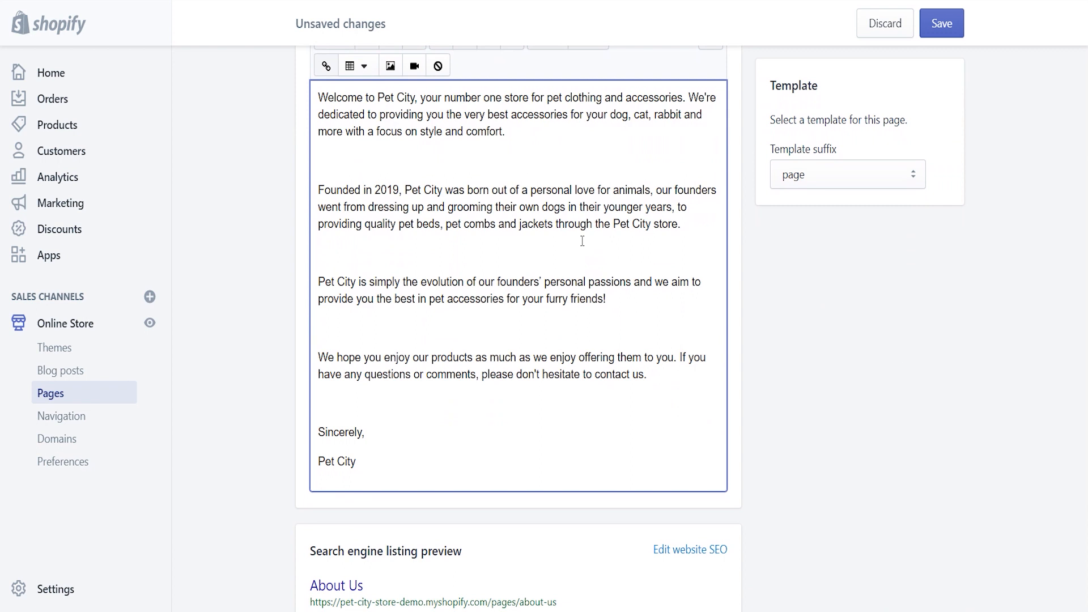
key(BackSpace)
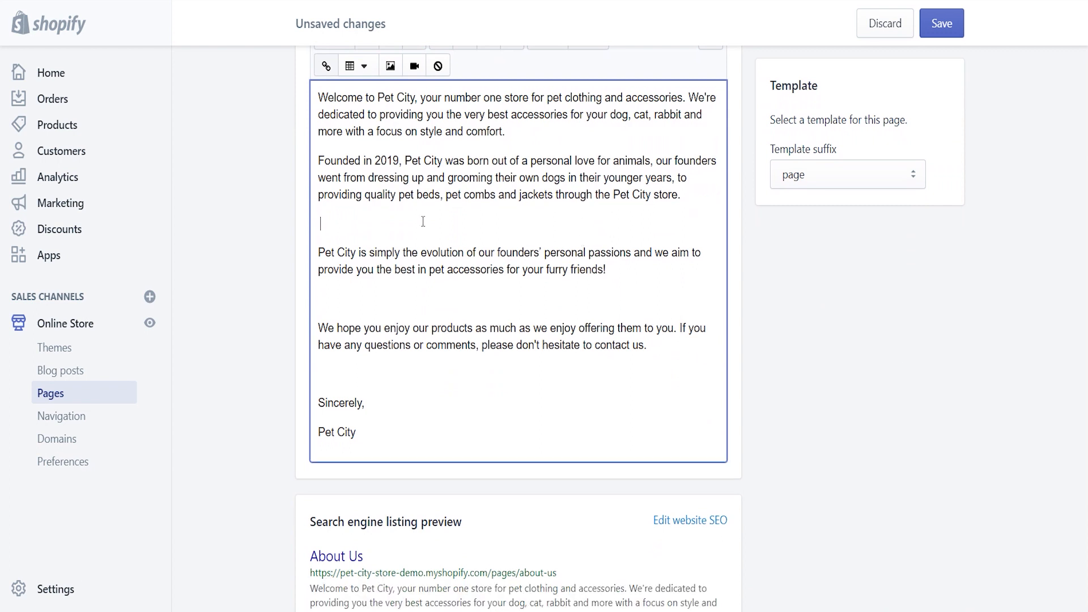
key(BackSpace)
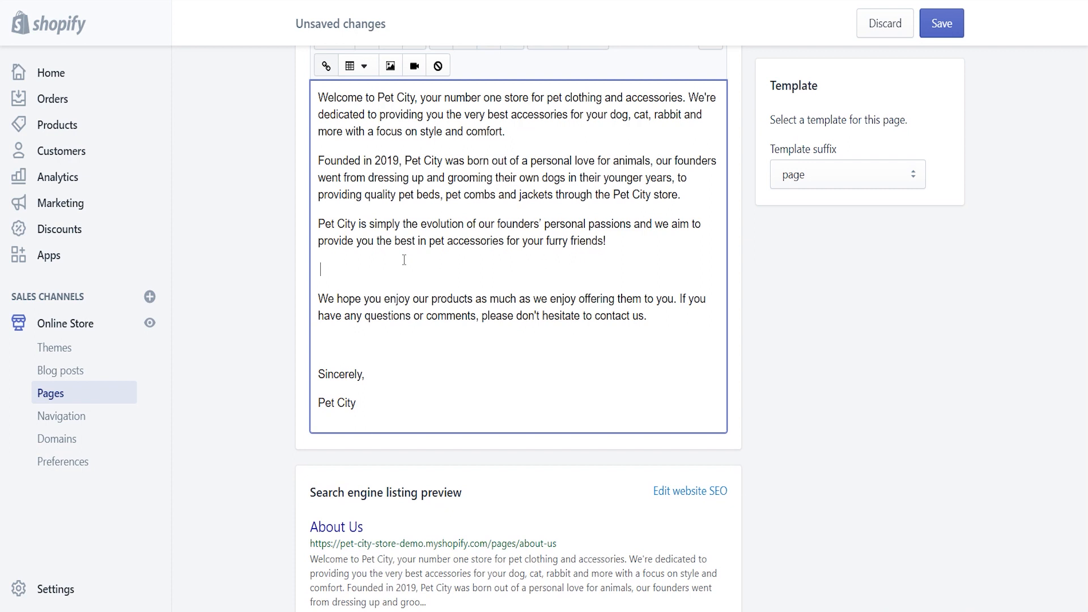
key(BackSpace)
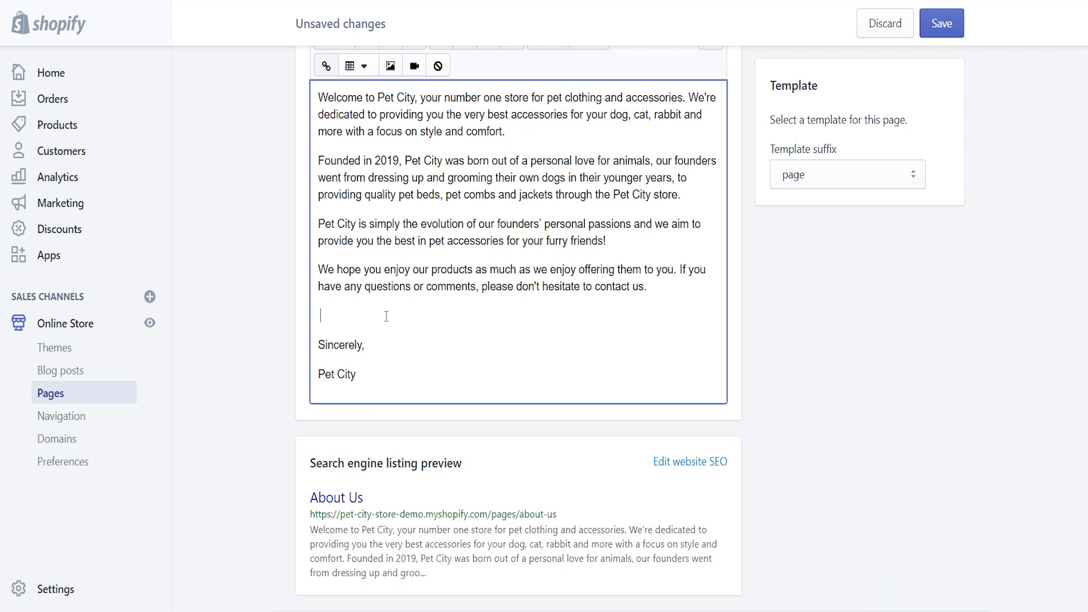
key(BackSpace)
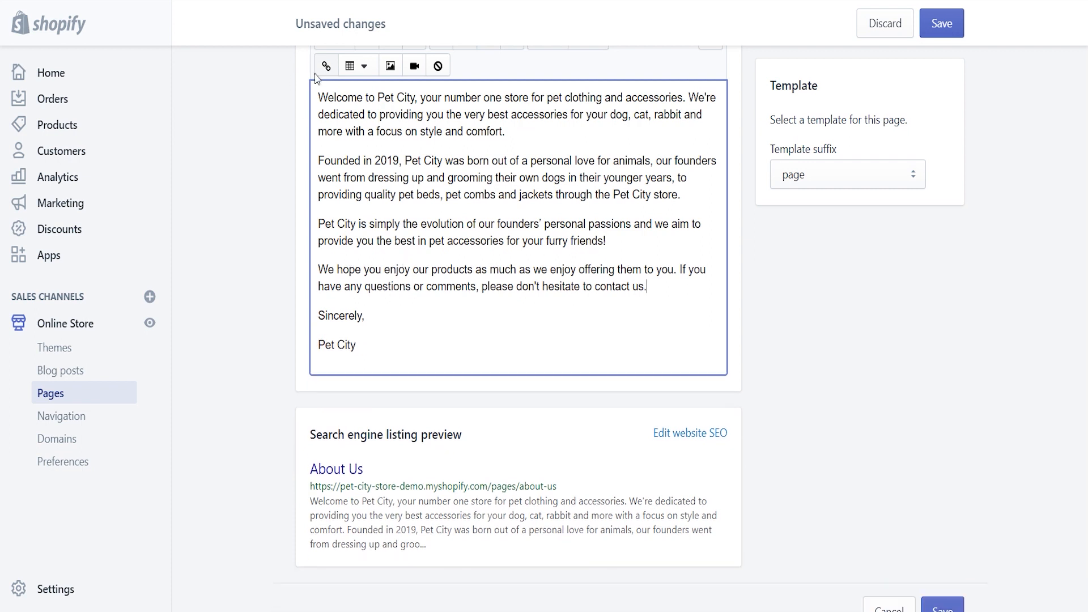
Step: Insert the uploaded "About Us" puppy image at Large (480x480) size on a new line above the welcome paragraph
key(Return)
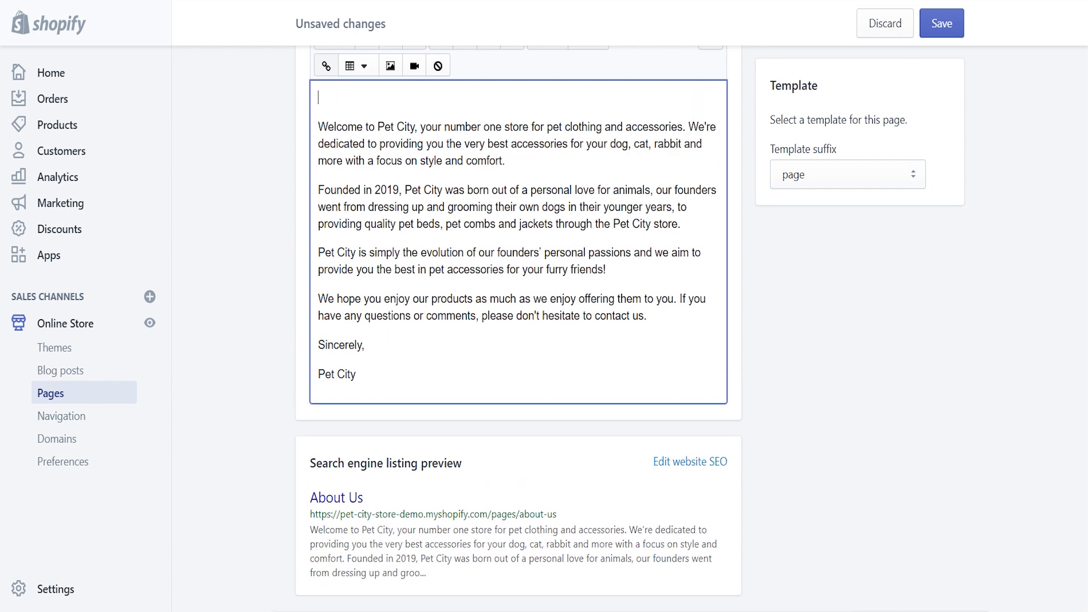
scroll(629, 329, up, 3)
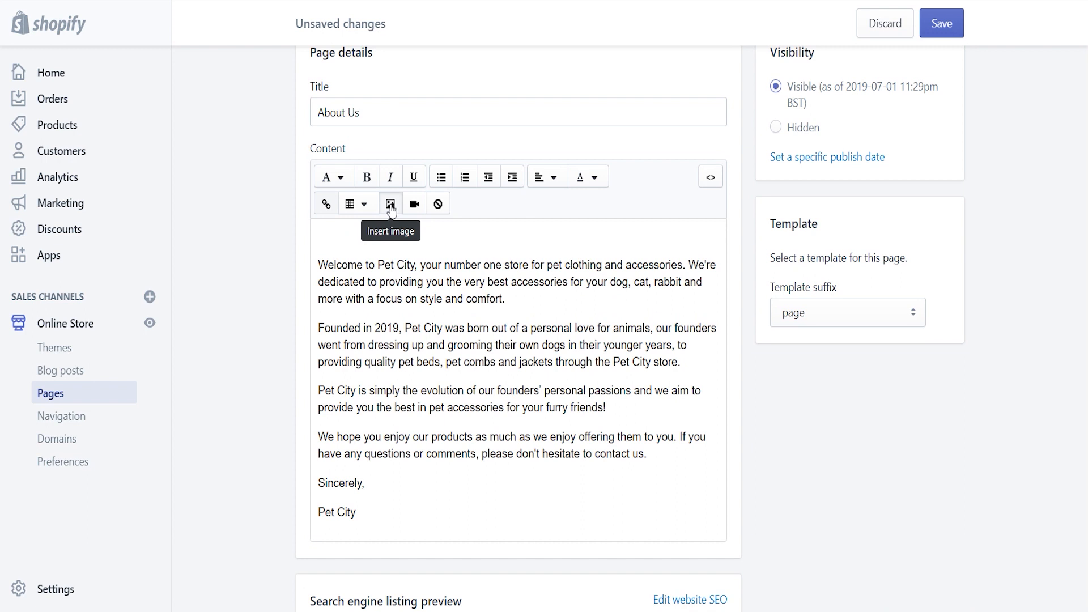
click(389, 204)
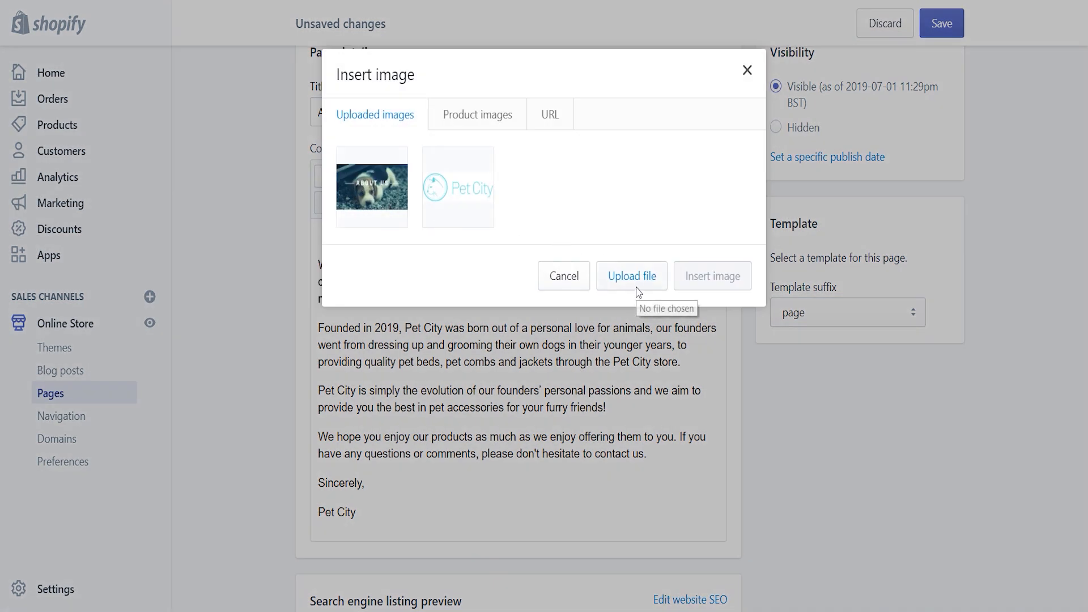
click(367, 200)
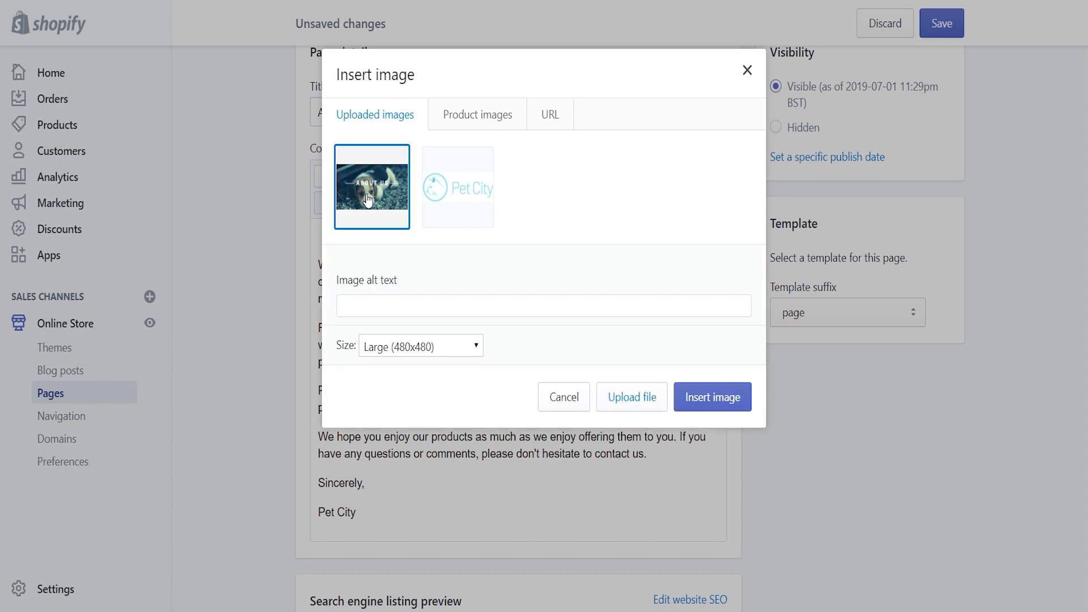
click(710, 395)
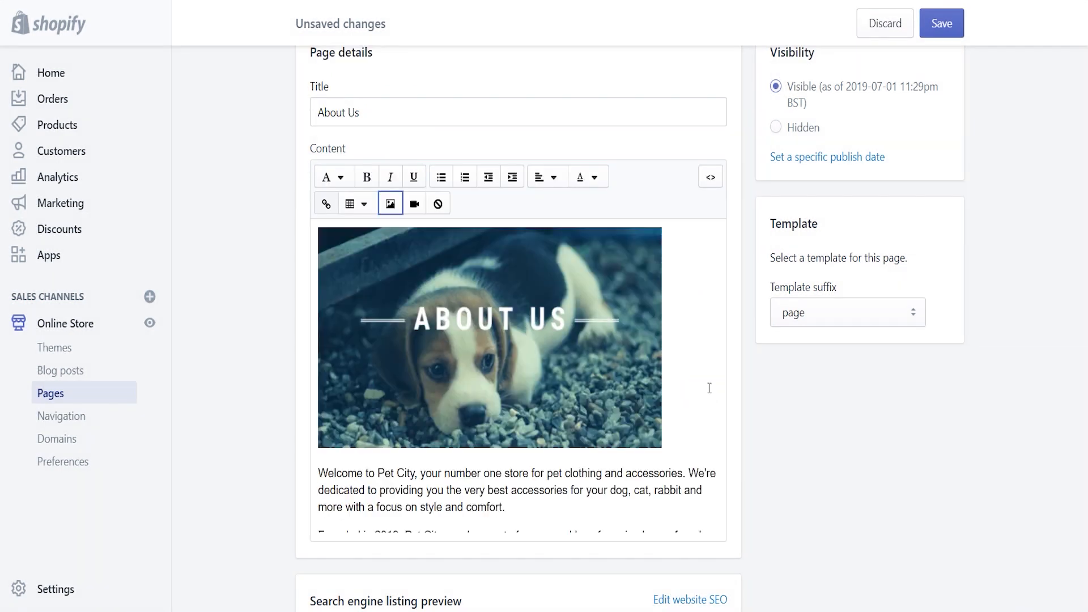
Step: Center align the puppy image above the About Us text
click(578, 391)
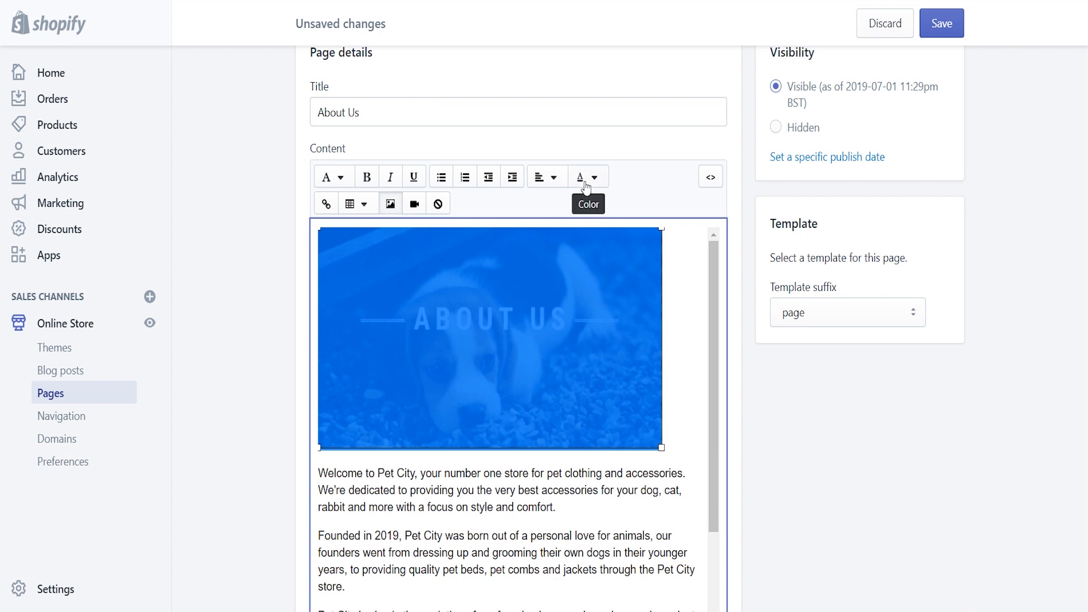
click(547, 184)
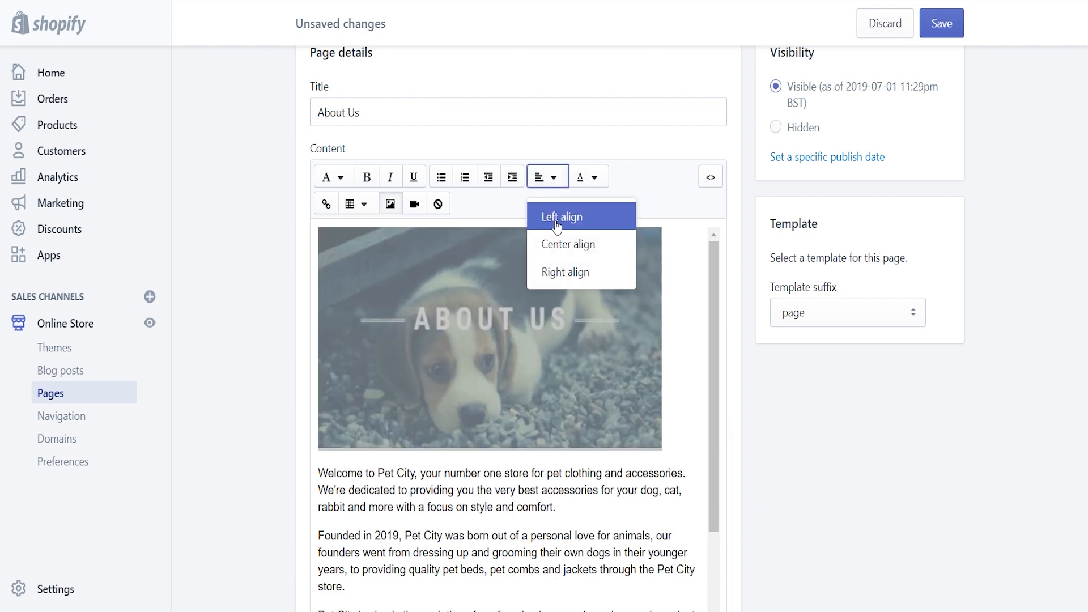
click(558, 249)
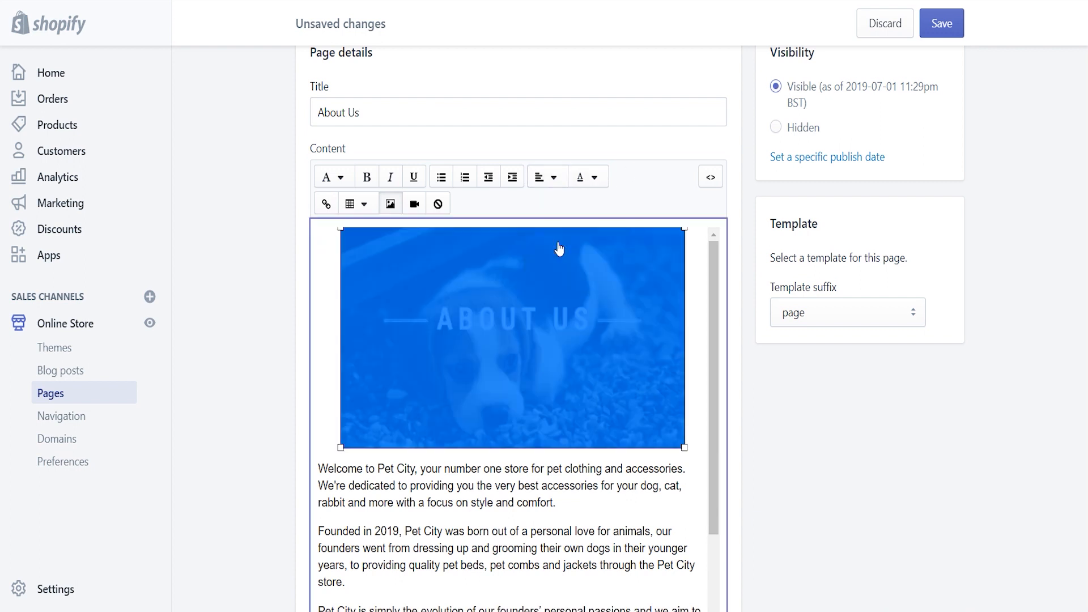
click(561, 488)
Step: Check the About Us page content from image to sign-off, and save the page
scroll(739, 315, down, 4)
scroll(739, 315, up, 2)
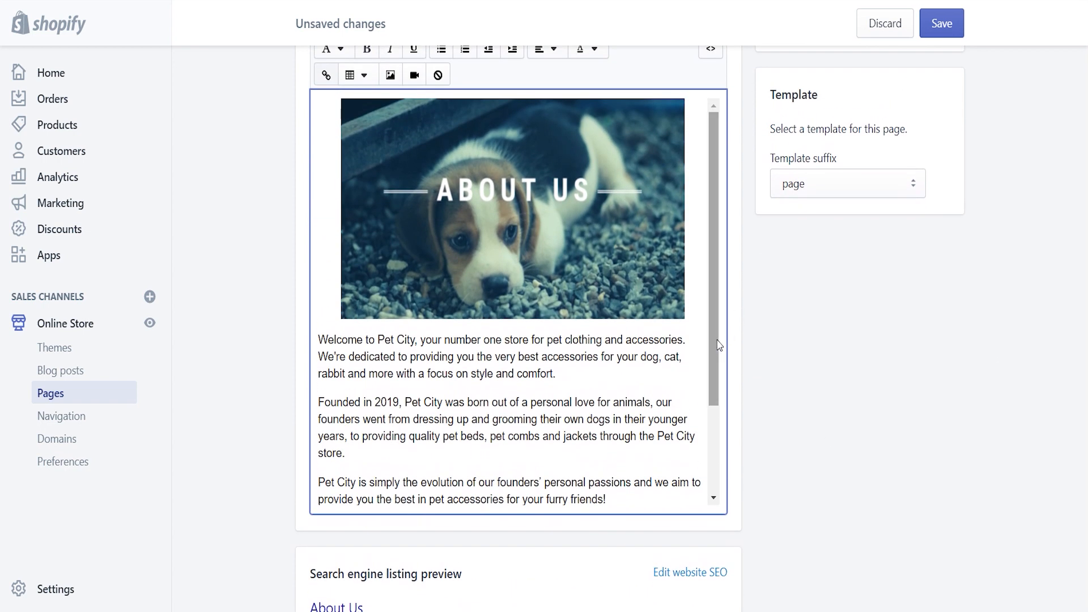
scroll(724, 339, down, 3)
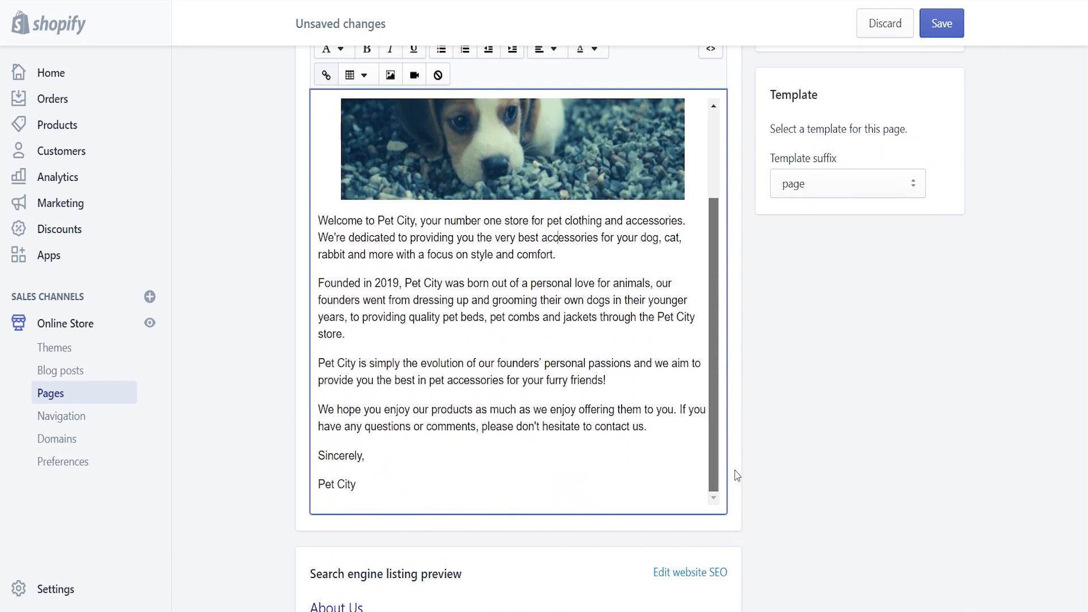
scroll(722, 335, up, 3)
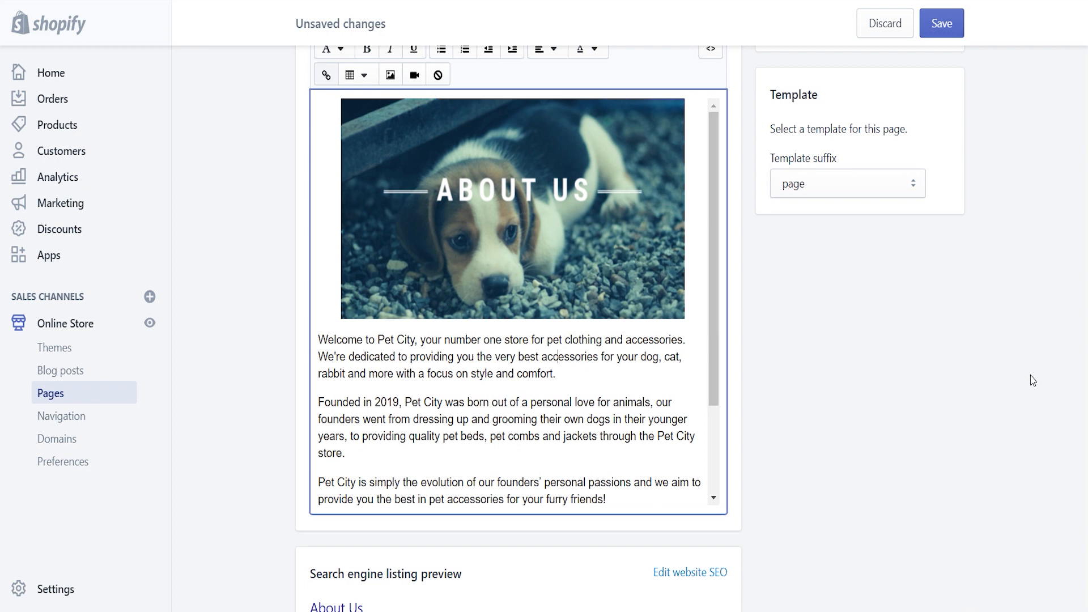
scroll(986, 105, up, 4)
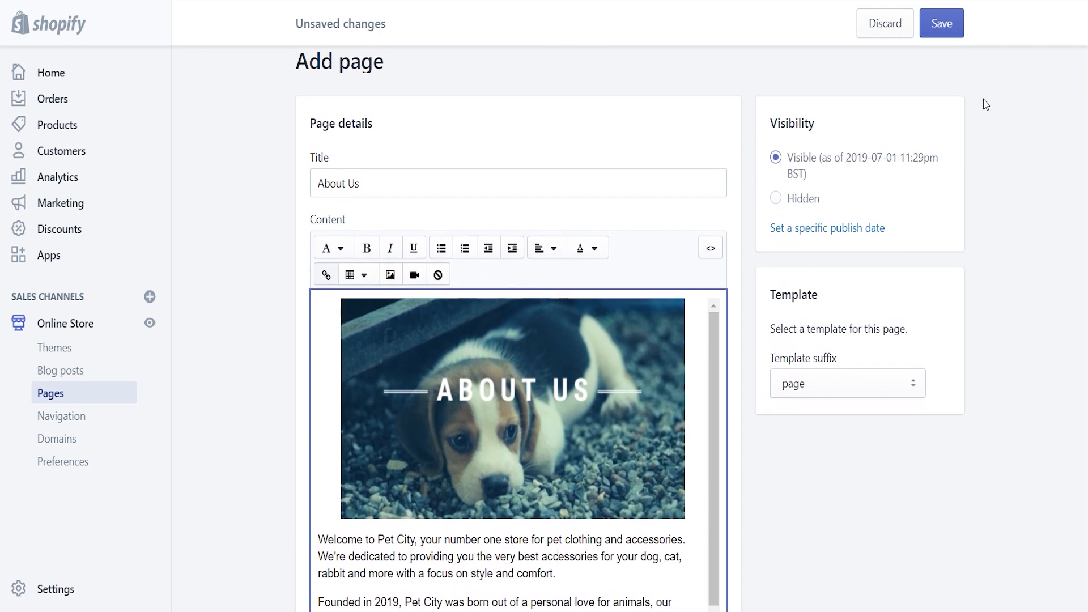
click(942, 25)
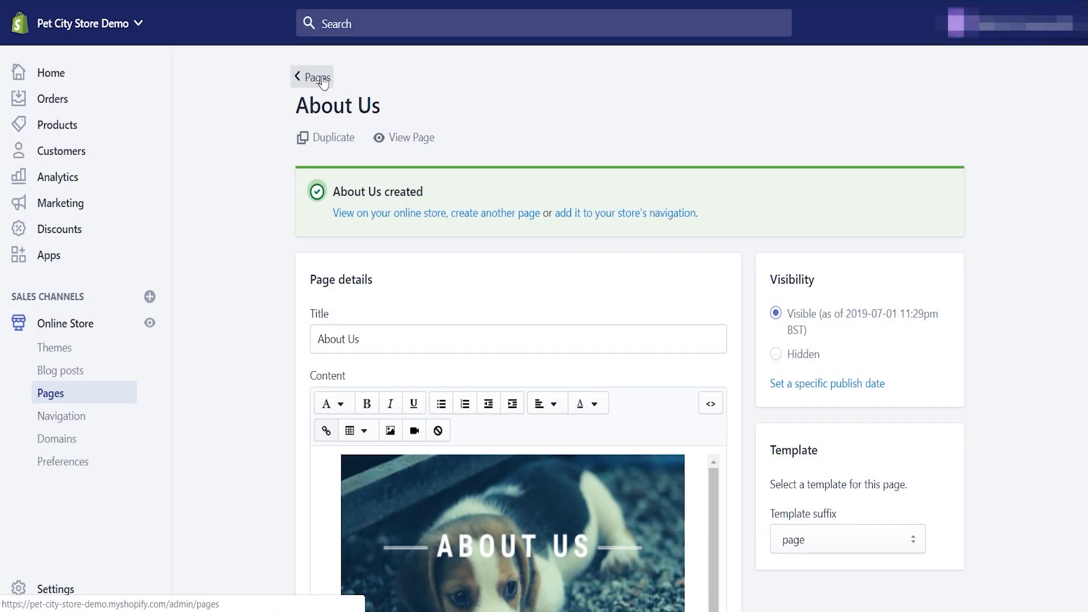
Step: Return to the list of pages and start another page titled "Contact Us"
click(318, 79)
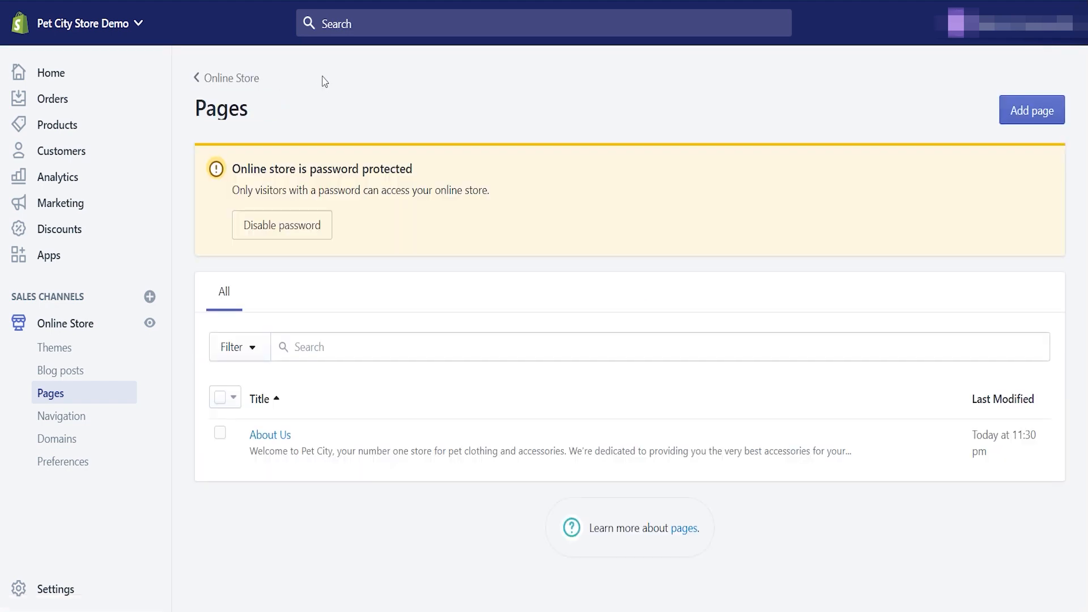
click(1026, 115)
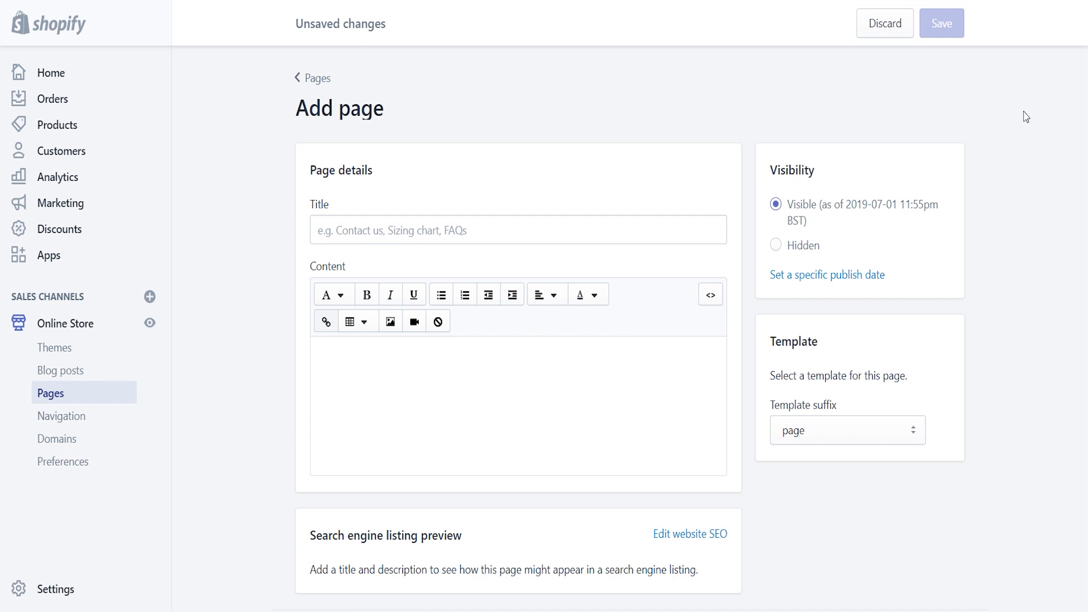
click(604, 223)
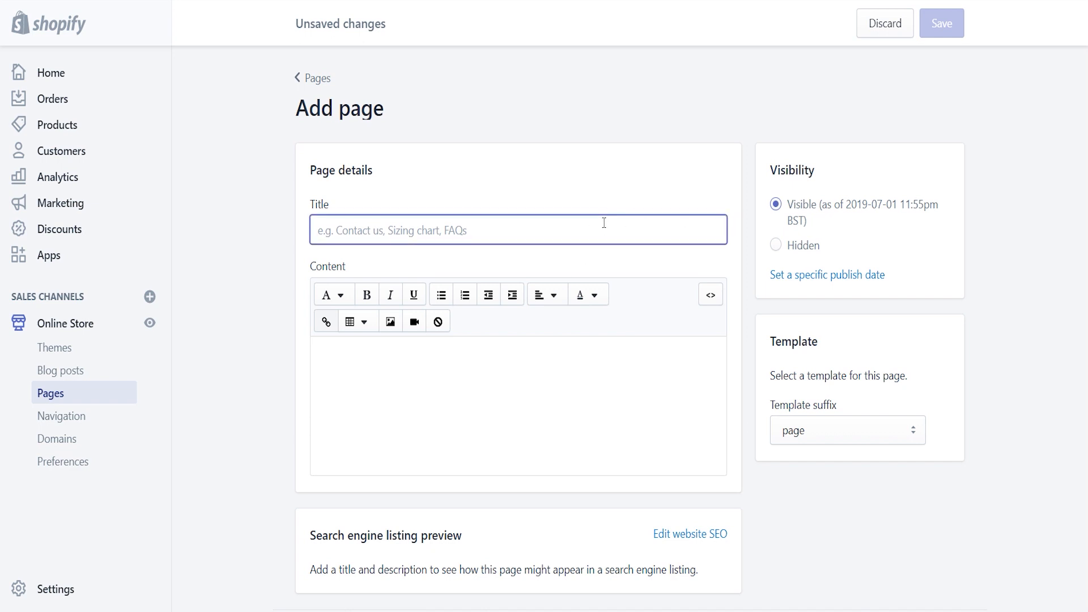
text(Contact )
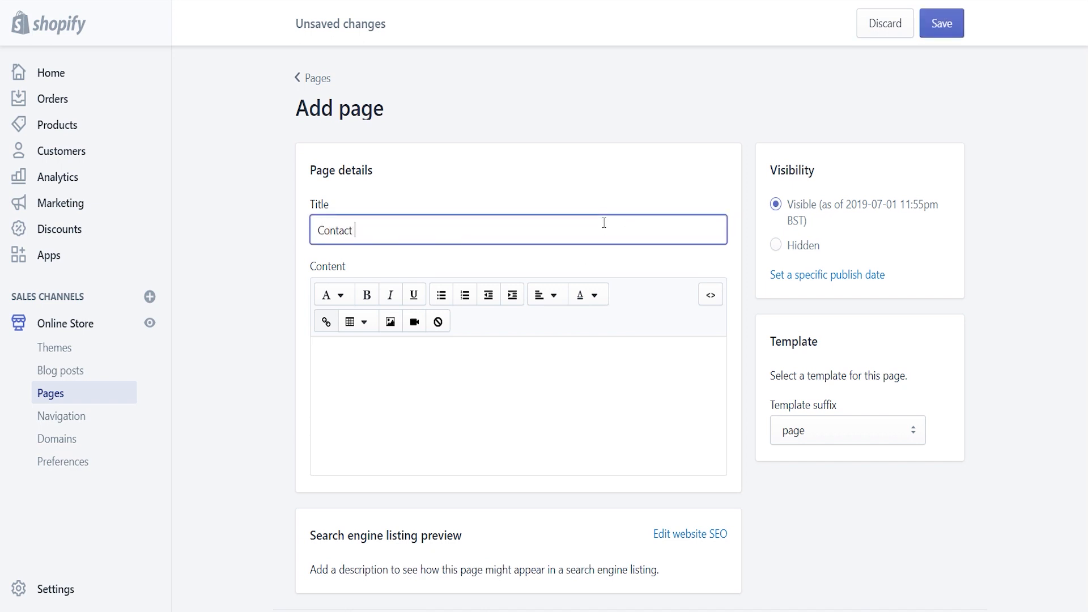
text(Us)
Step: Set the Contact Us page's template suffix to page.contact and save the page
click(843, 432)
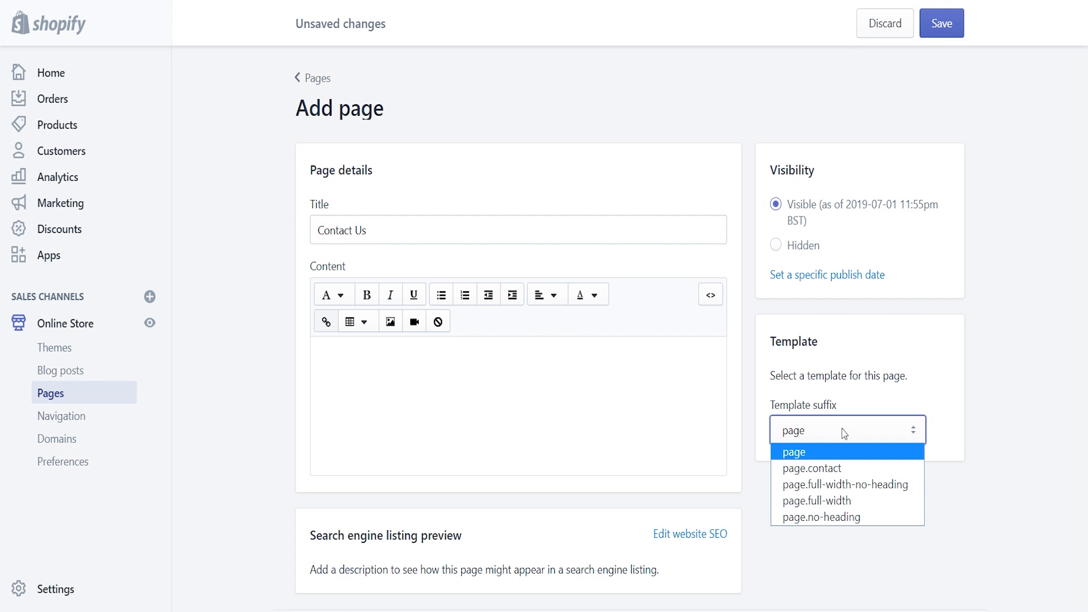
click(821, 468)
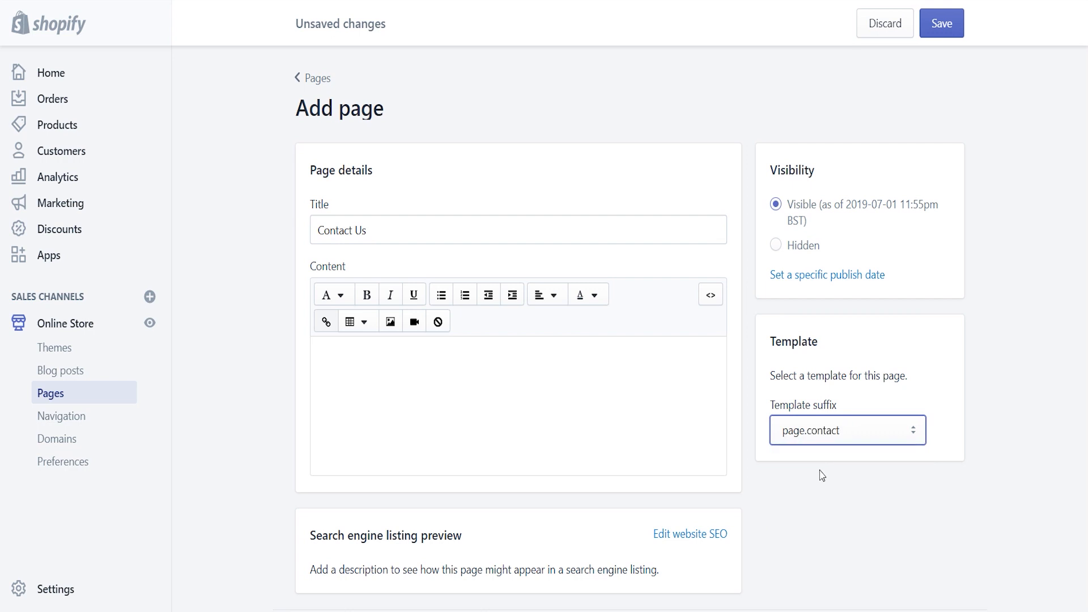
click(941, 32)
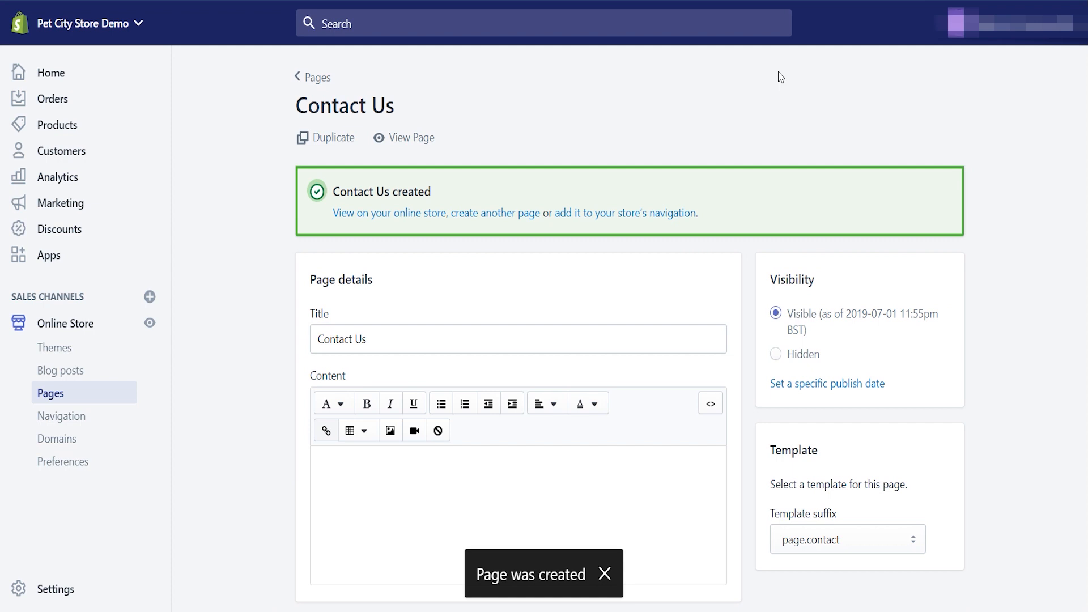
Step: View the Contact Us page on the online store in a separate browser tab and look over its contact form
right_click(400, 134)
click(436, 148)
key(ctrl+Tab)
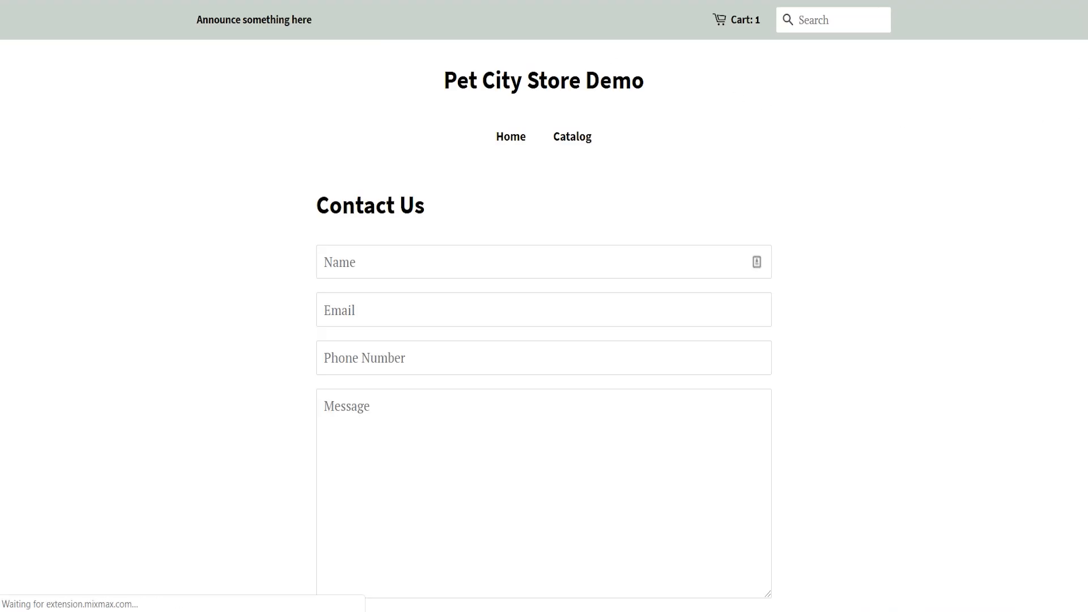
scroll(544, 306, down, 2)
scroll(544, 306, up, 1)
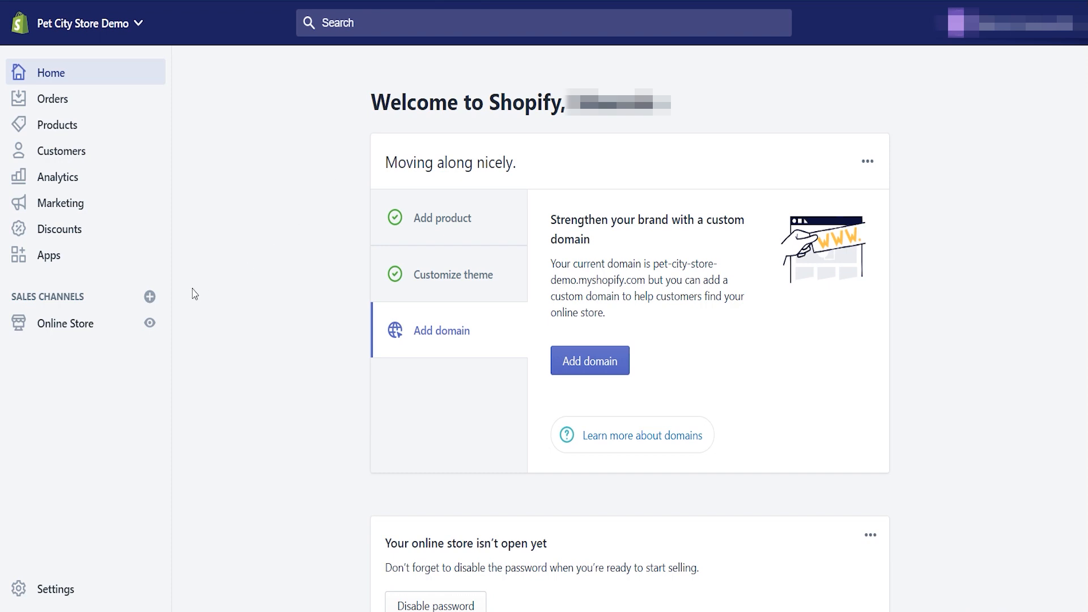
Step: Open the online store's Main menu for editing from the navigation settings
click(80, 325)
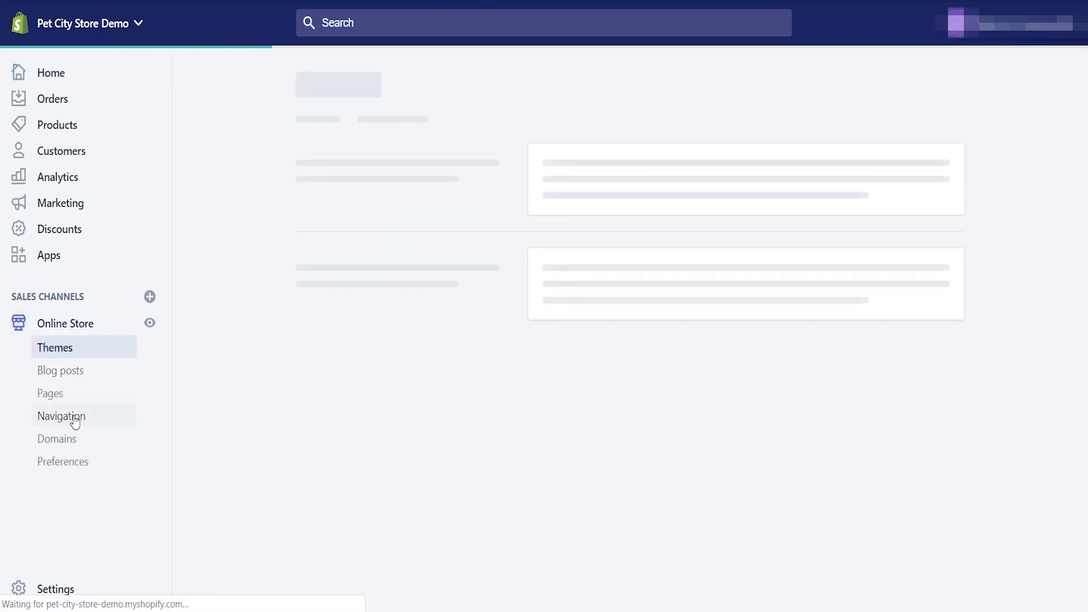
click(75, 422)
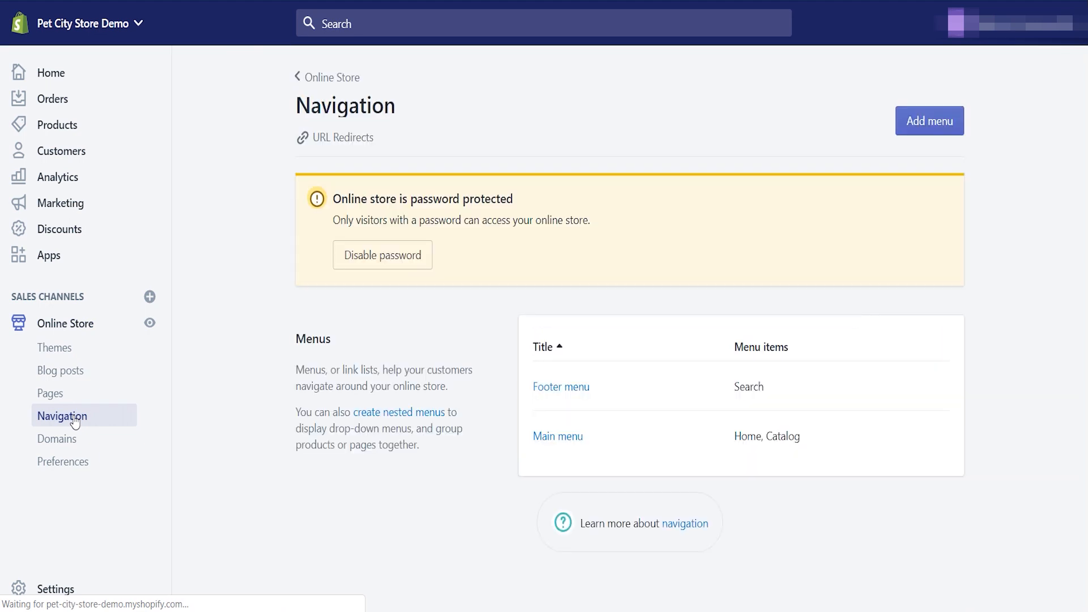
click(557, 443)
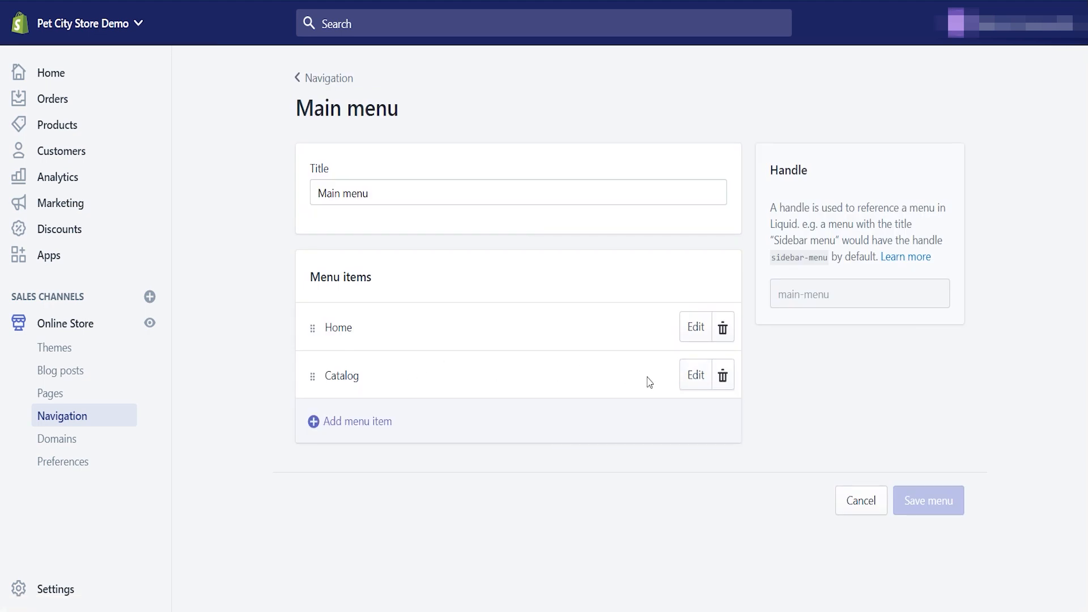
Step: Rename the Catalog item in the main menu to "Products" and apply the change
click(693, 376)
double_click(513, 306)
text(Products)
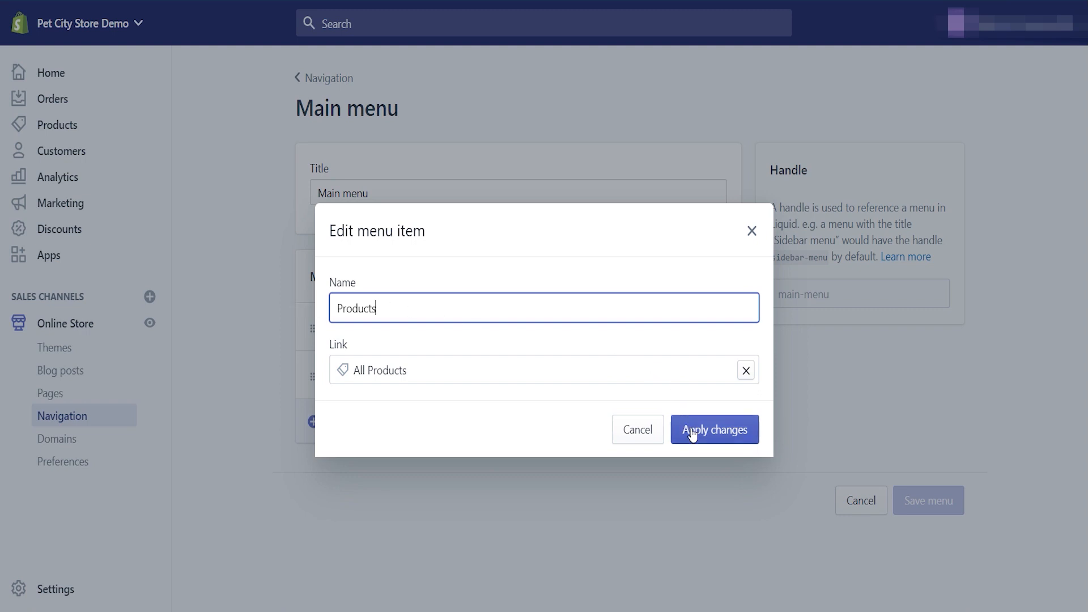
click(691, 432)
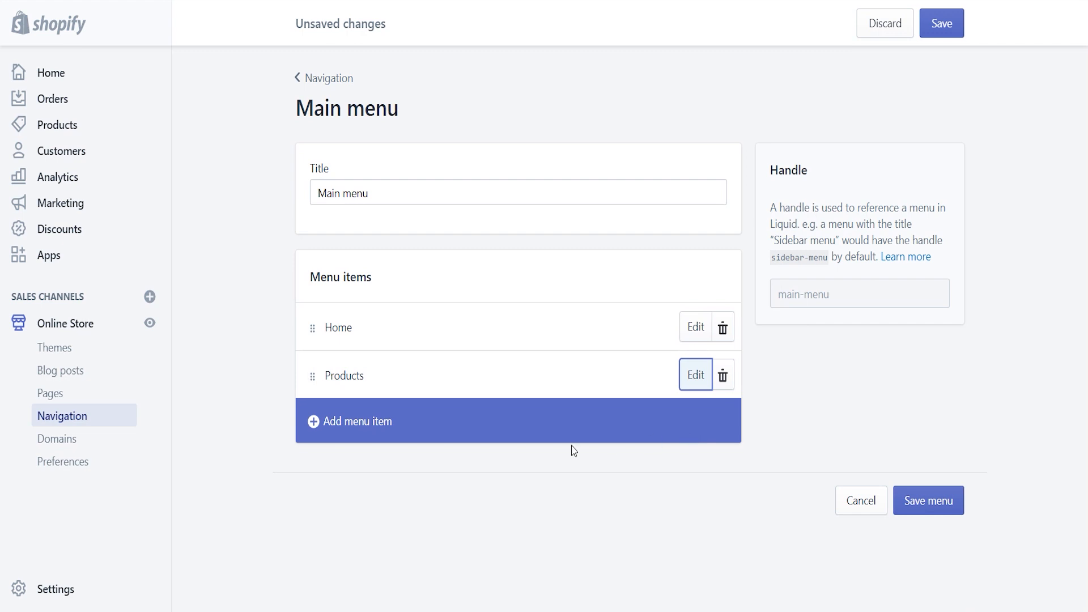
Step: Add a menu item linked to the Dog Jackets collection and nest it under Products
click(384, 434)
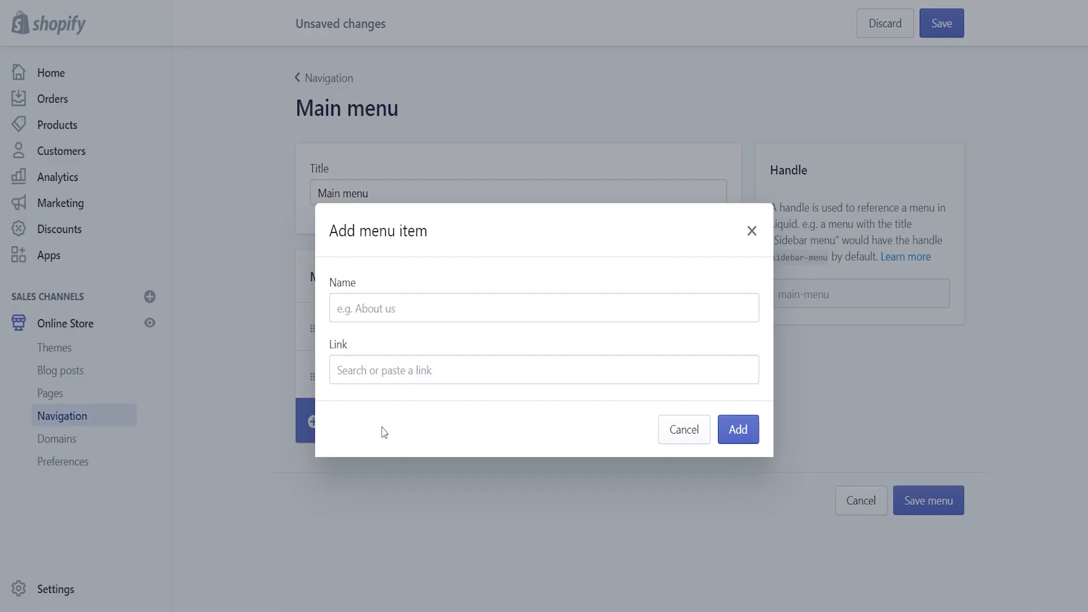
click(413, 367)
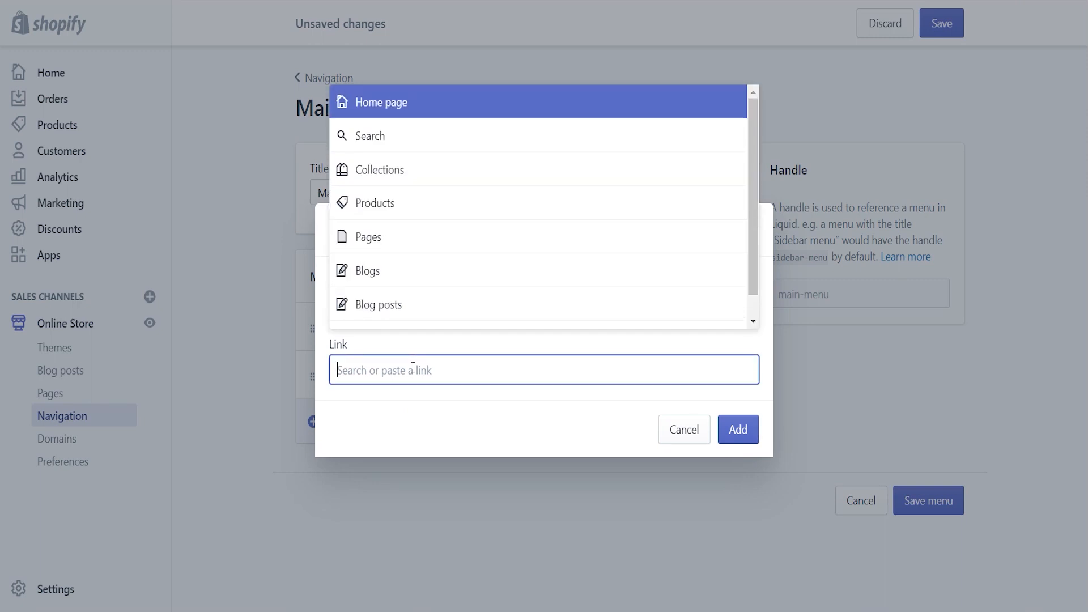
click(388, 182)
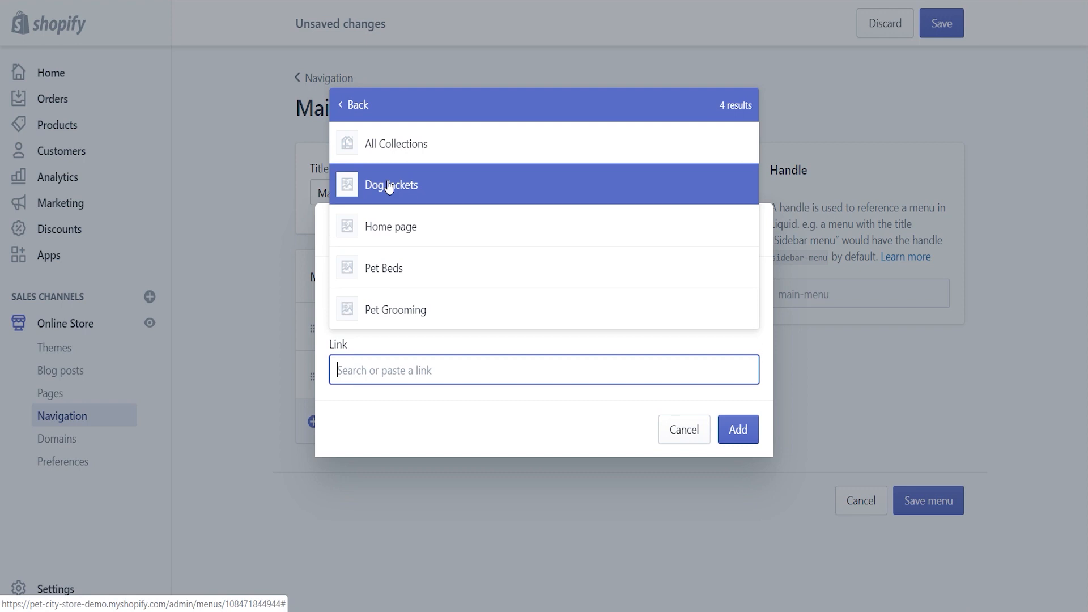
click(444, 181)
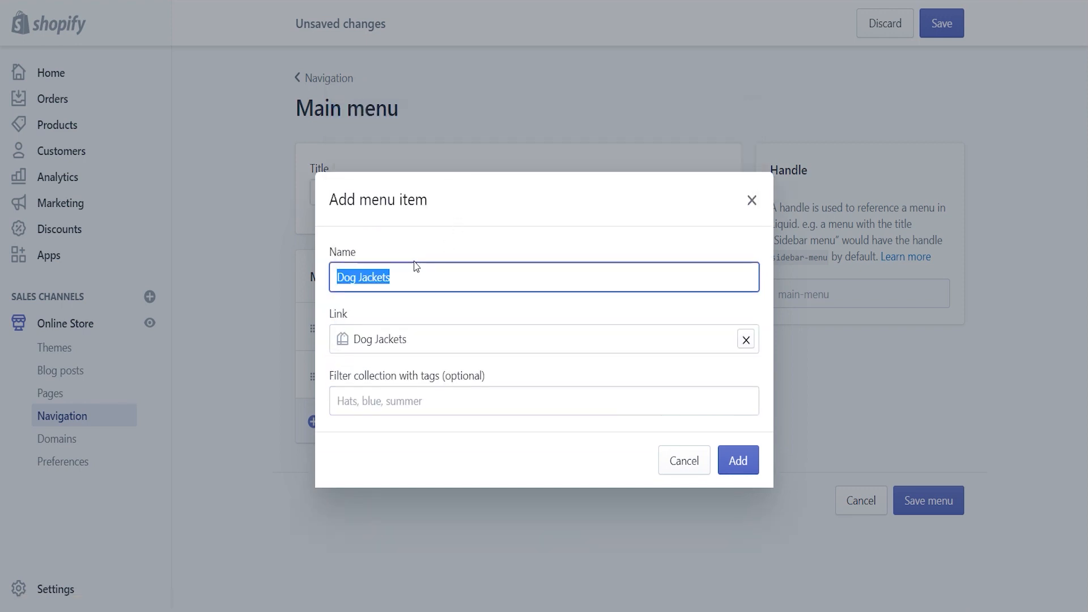
click(421, 268)
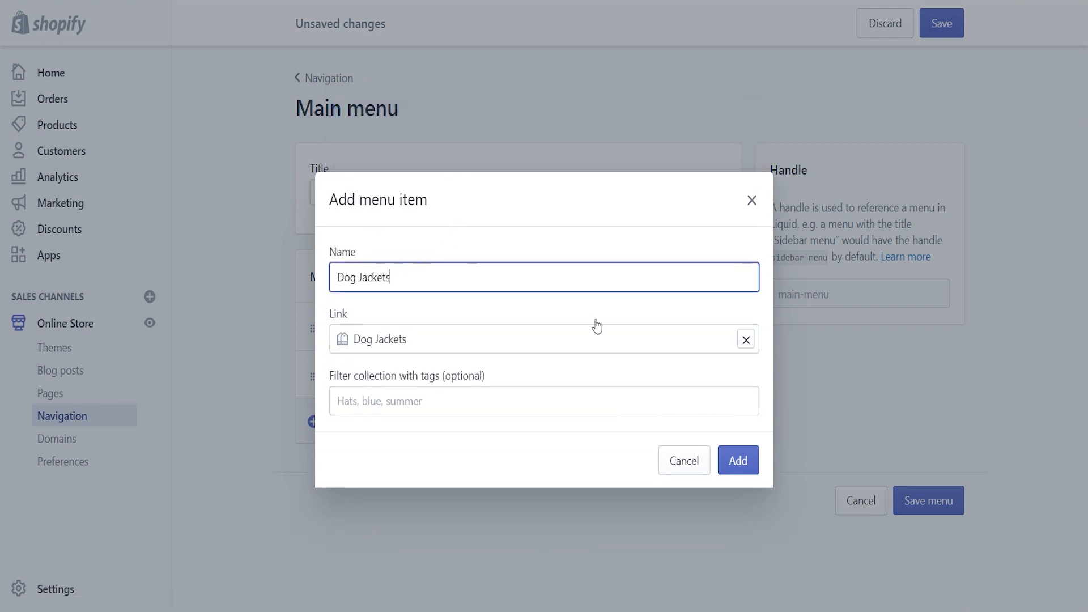
click(738, 462)
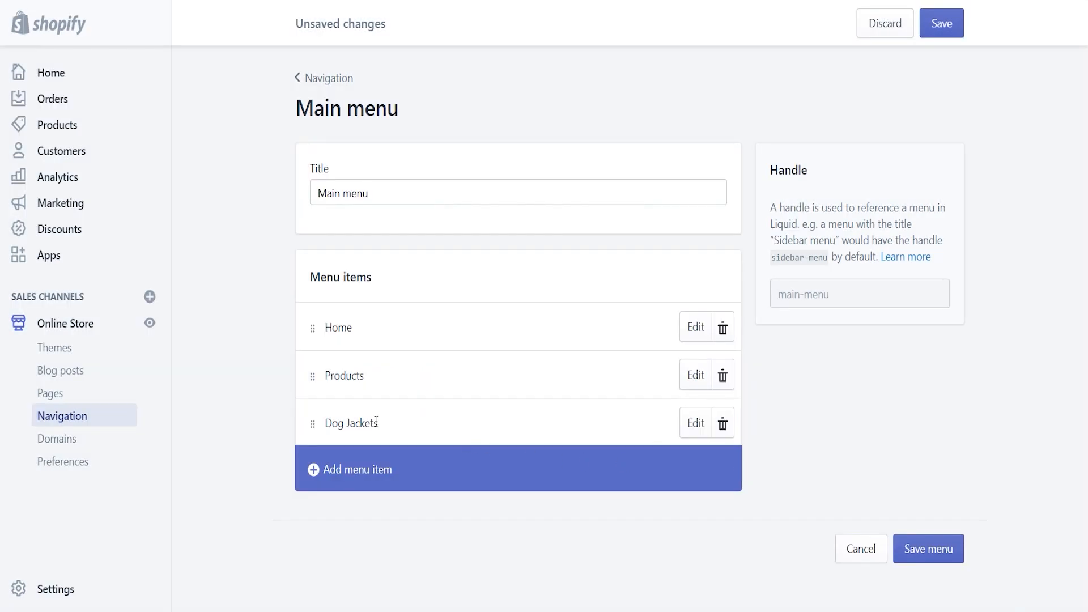
drag(314, 424, 369, 391)
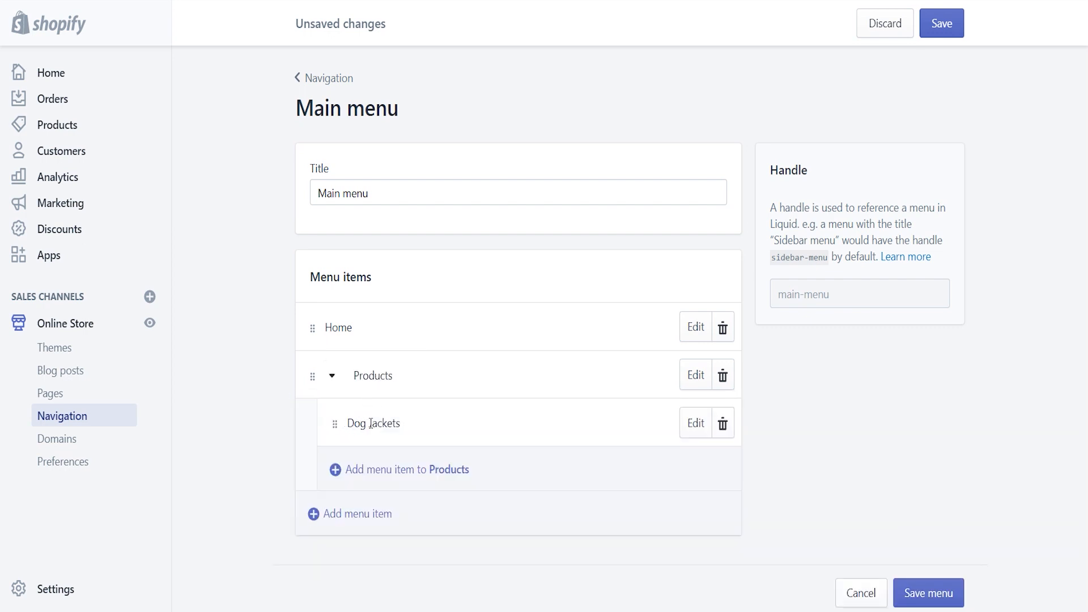
Step: Add a submenu item under Products that links to the Pet Beds collection
click(359, 478)
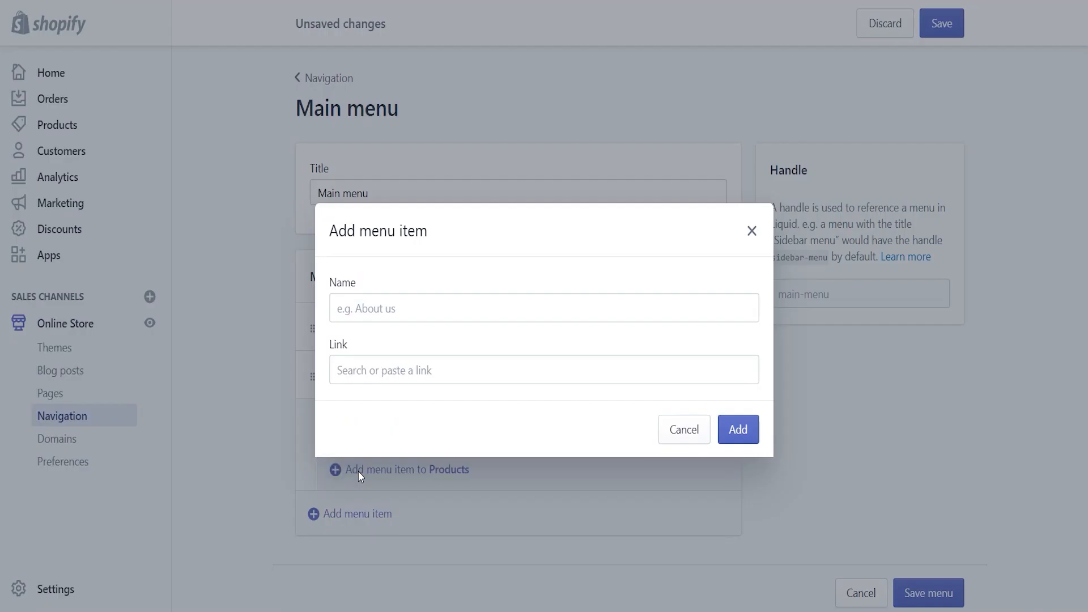
click(399, 379)
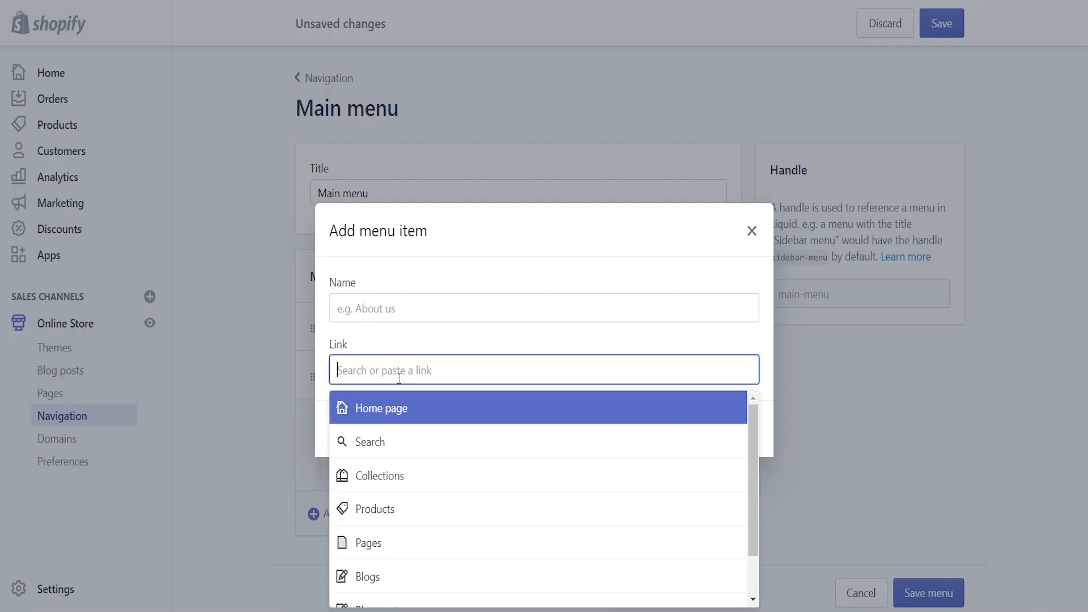
click(395, 474)
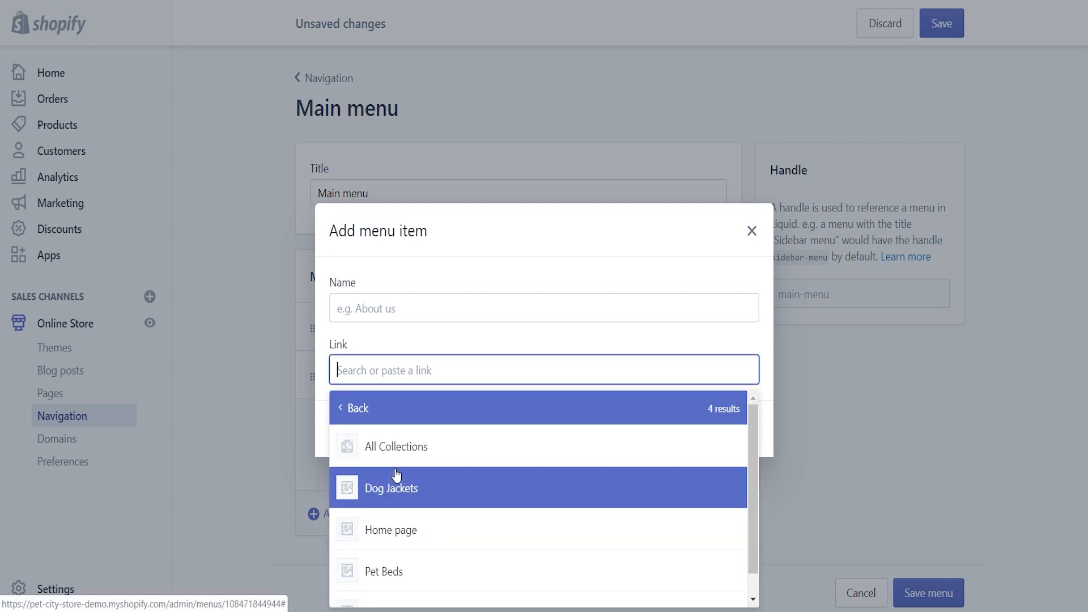
click(402, 568)
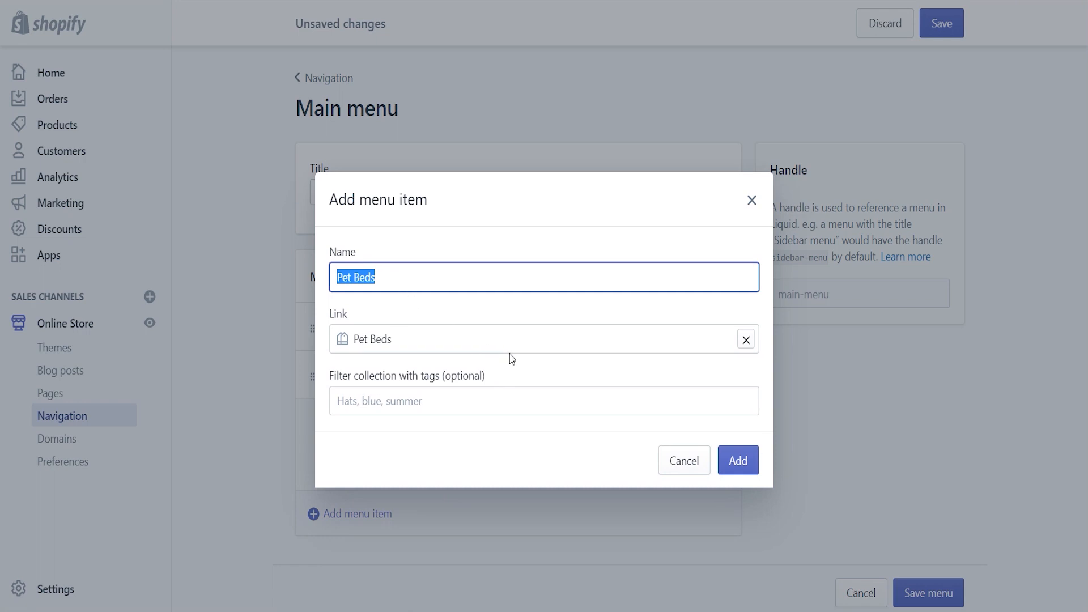
click(736, 465)
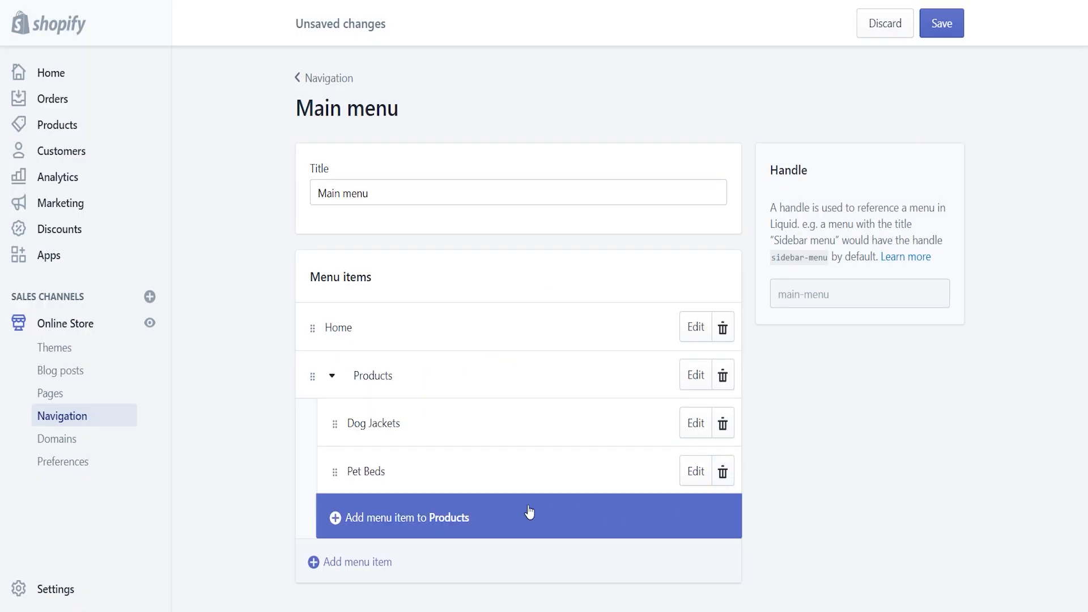
Step: Add a submenu item under Products that links to the Pet Grooming collection
click(484, 517)
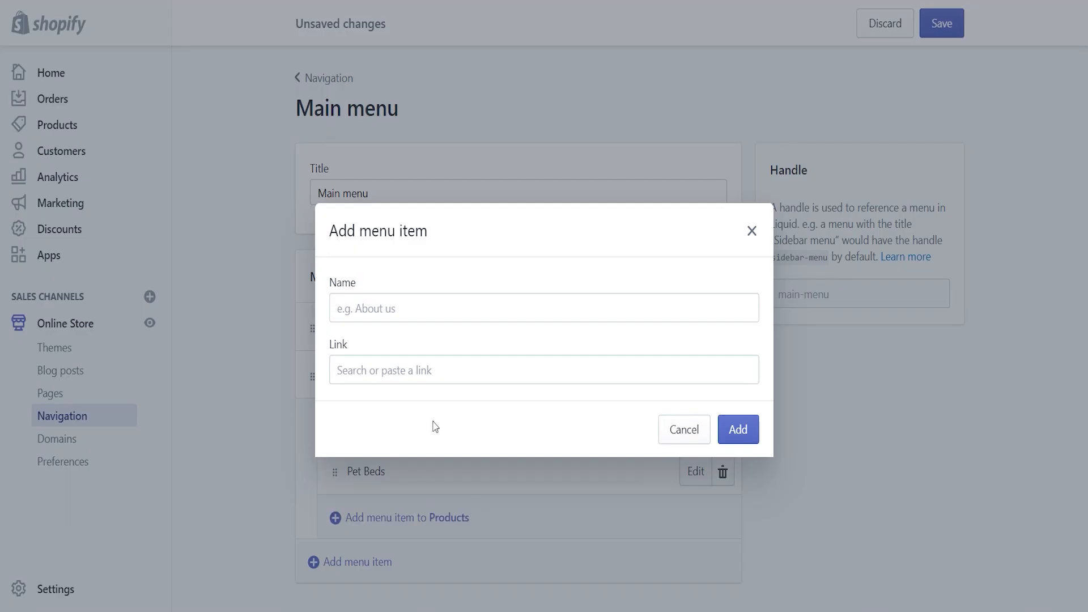
click(440, 368)
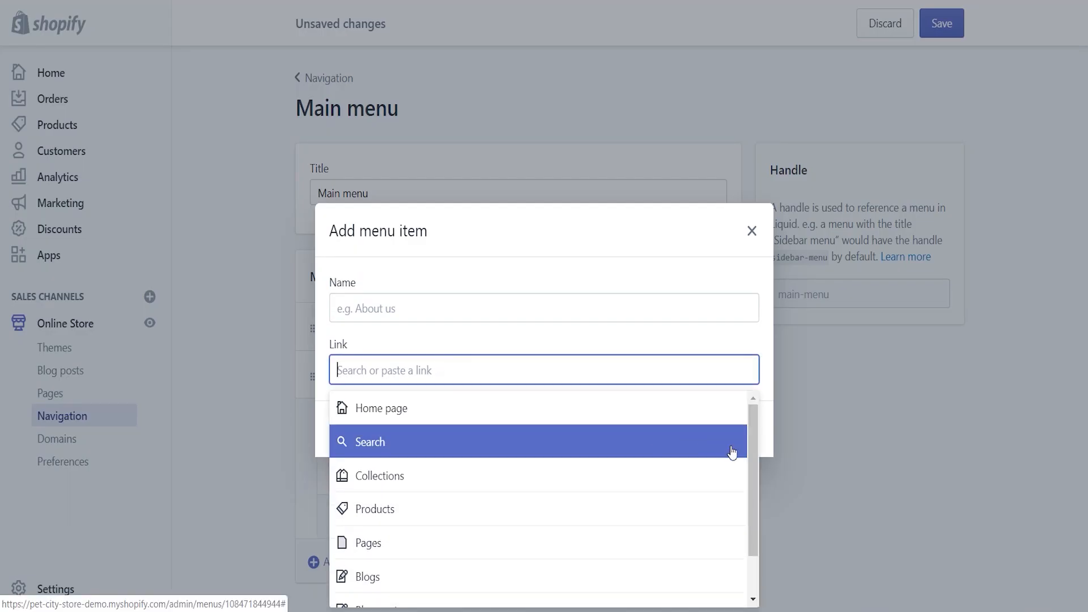
click(639, 472)
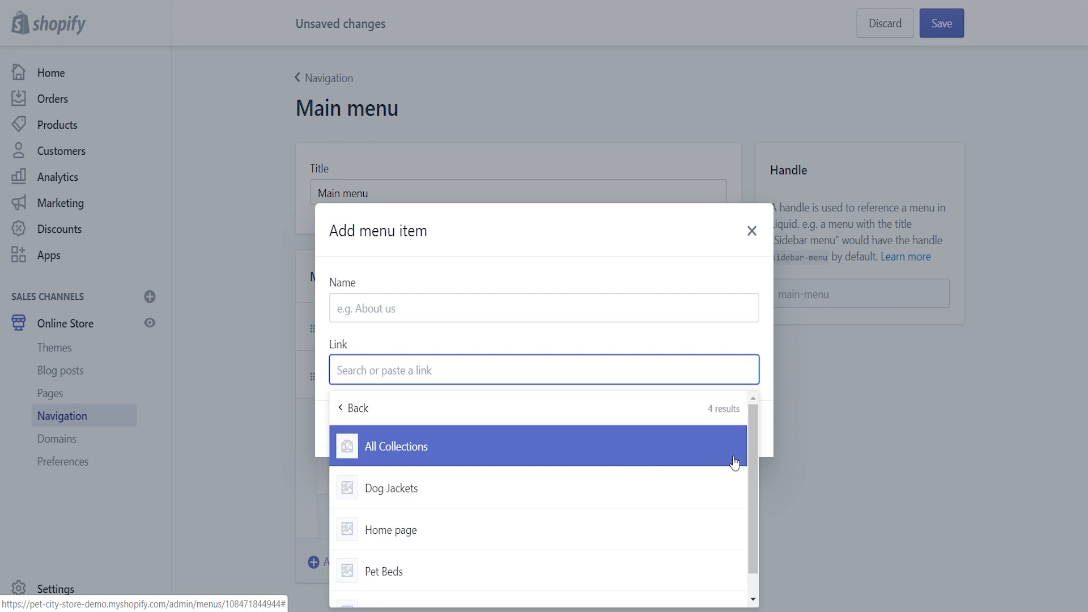
drag(754, 477, 756, 525)
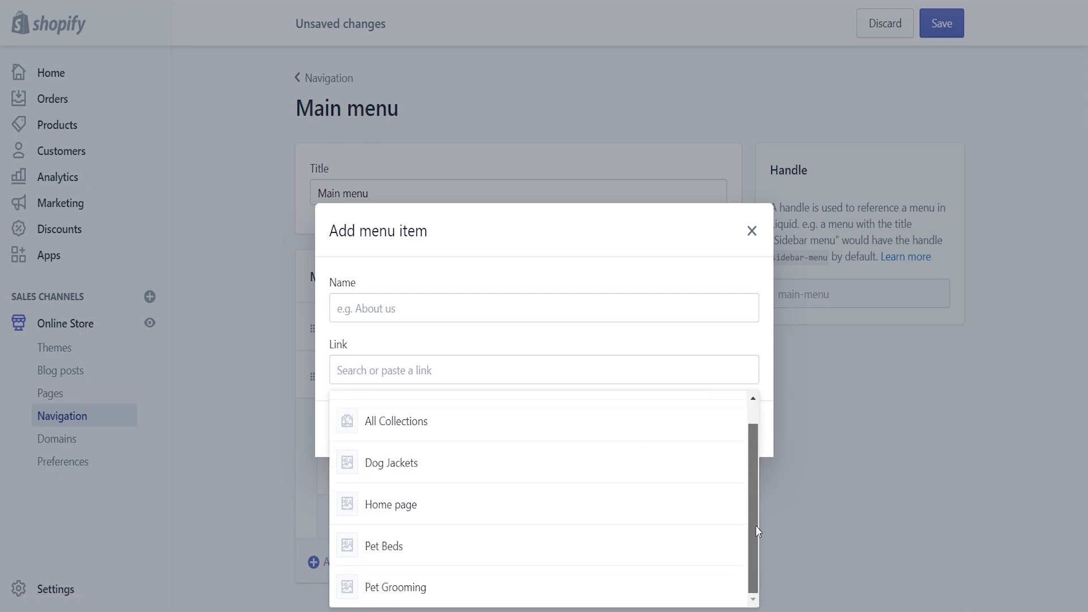
click(634, 589)
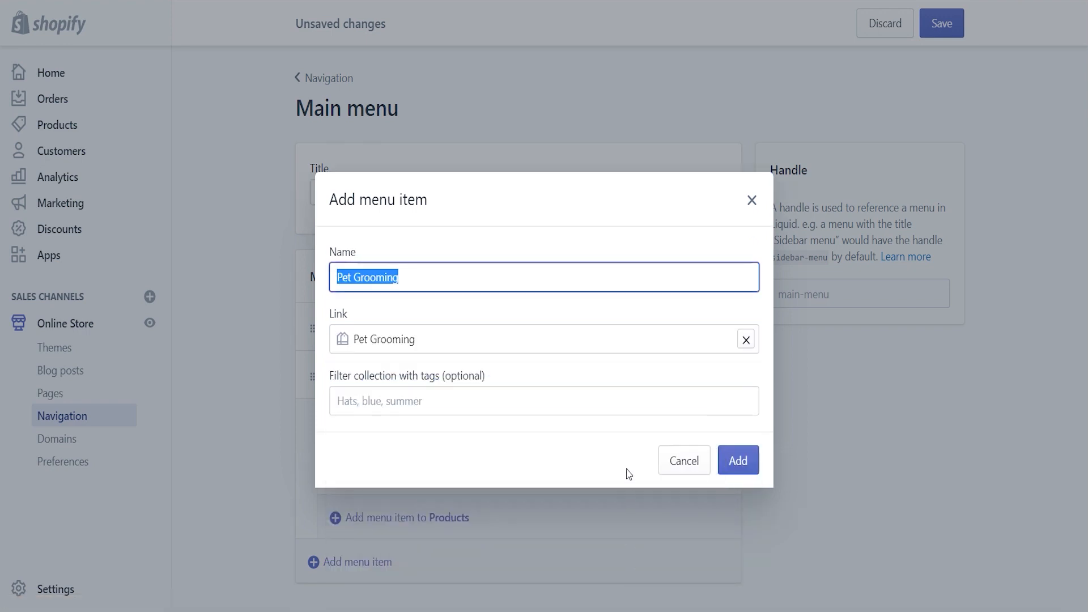
click(749, 459)
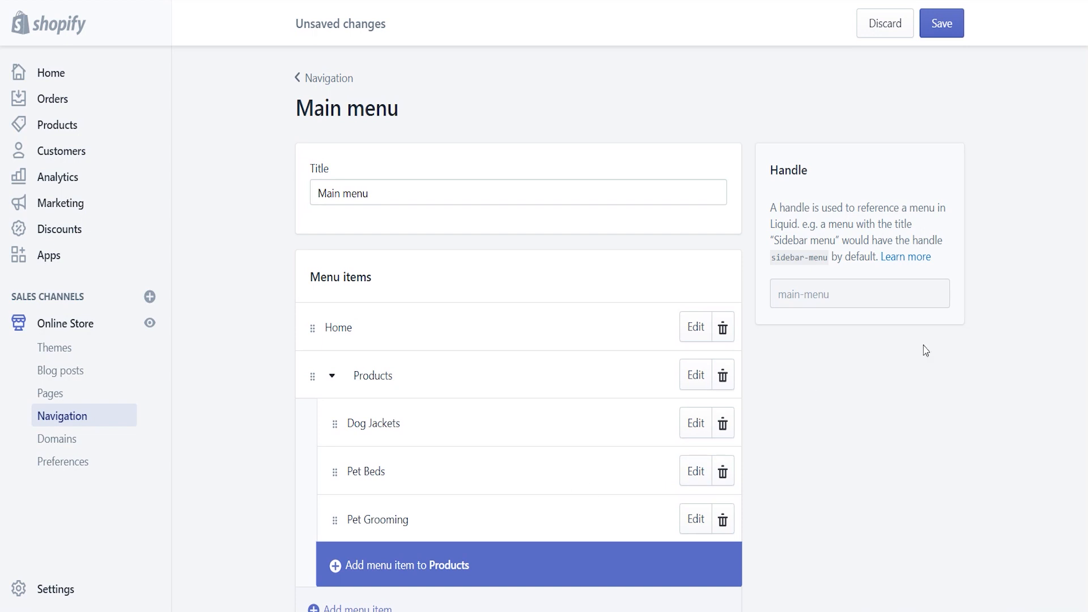
Step: Add a top-level item to the main menu that links to the About Us page
scroll(639, 502, down, 3)
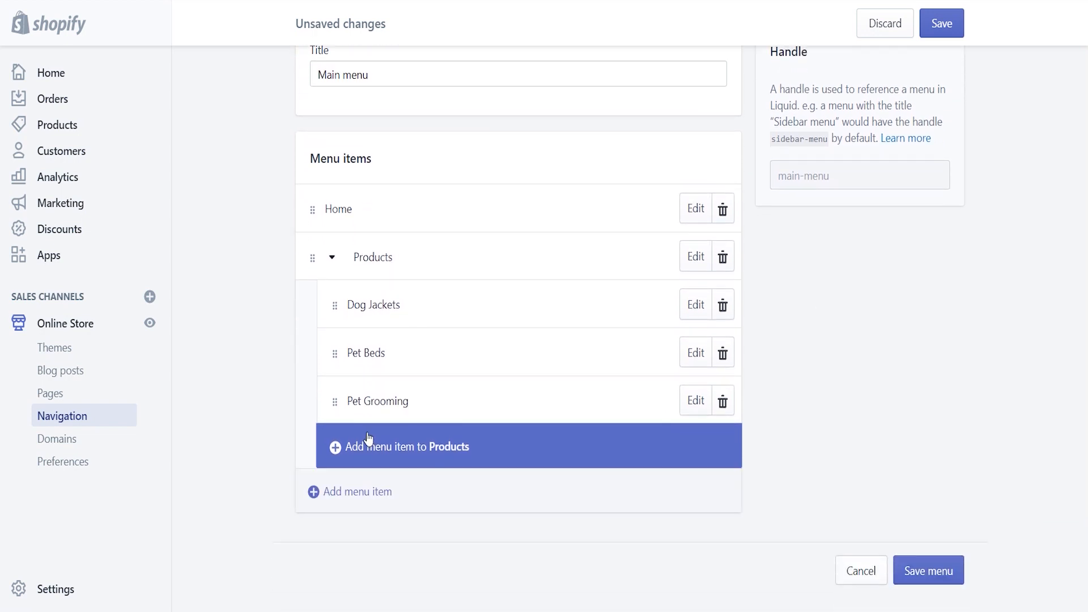
click(314, 492)
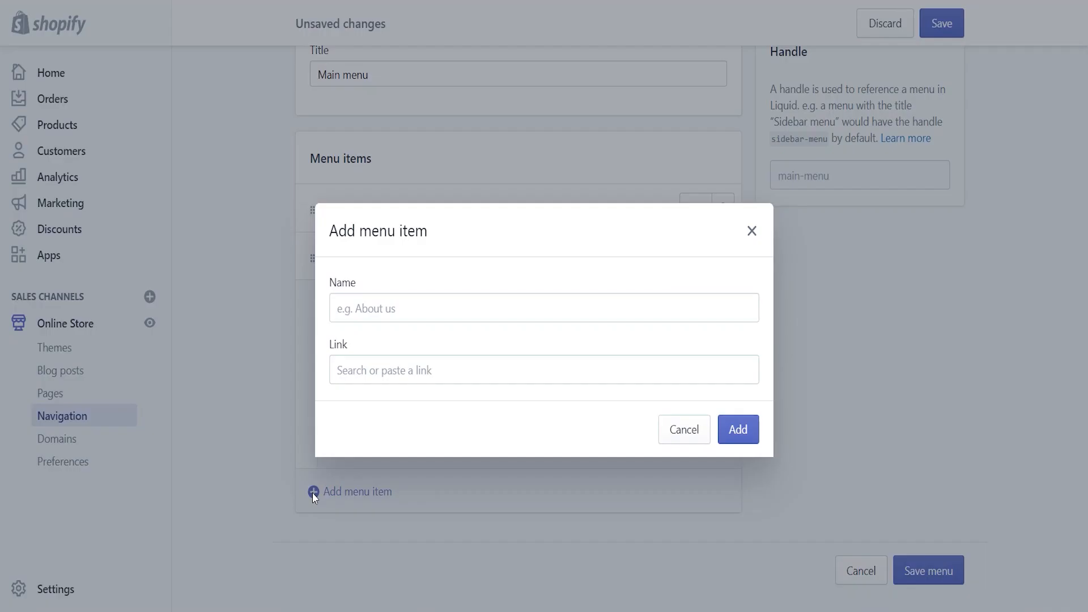
click(374, 367)
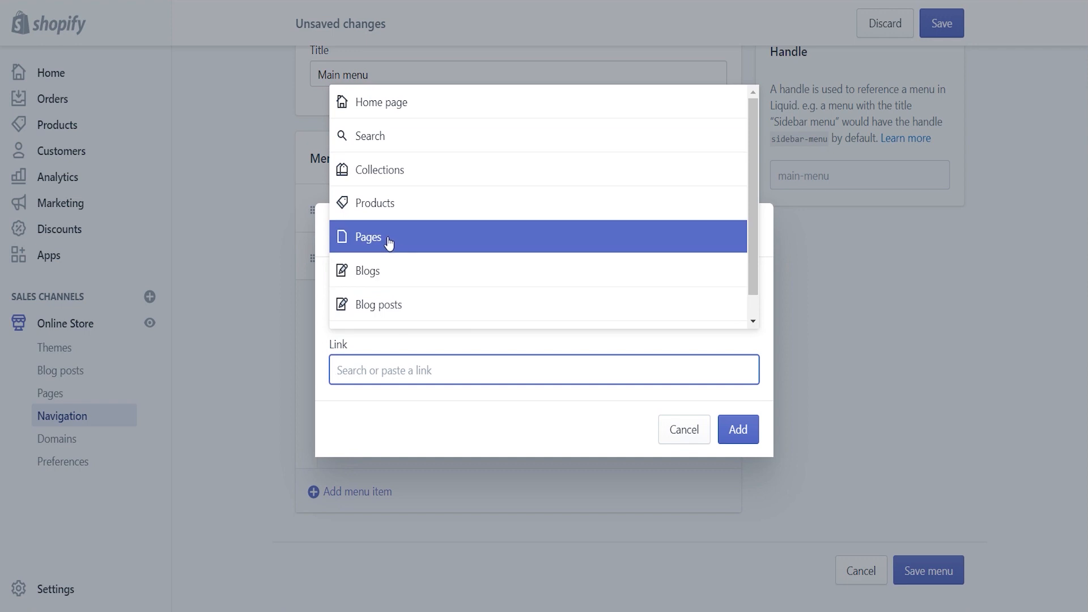
click(368, 237)
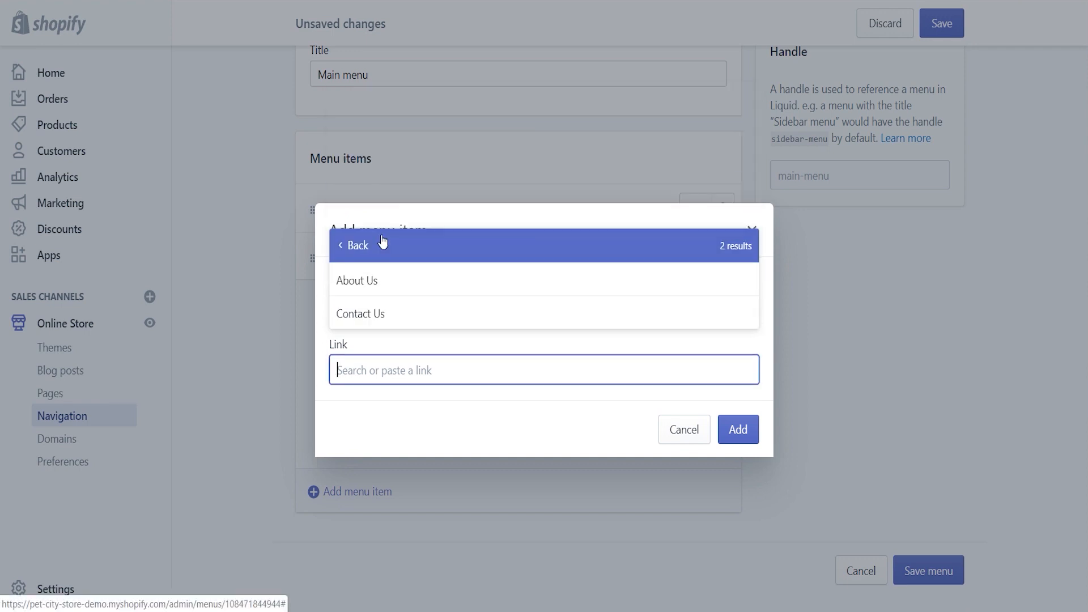
click(371, 281)
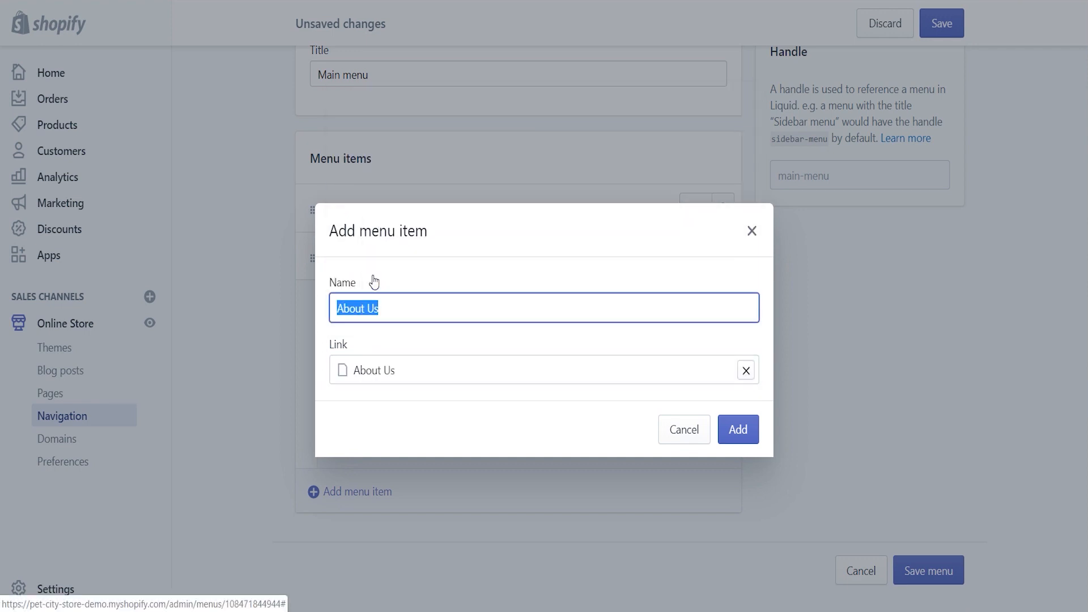
click(738, 435)
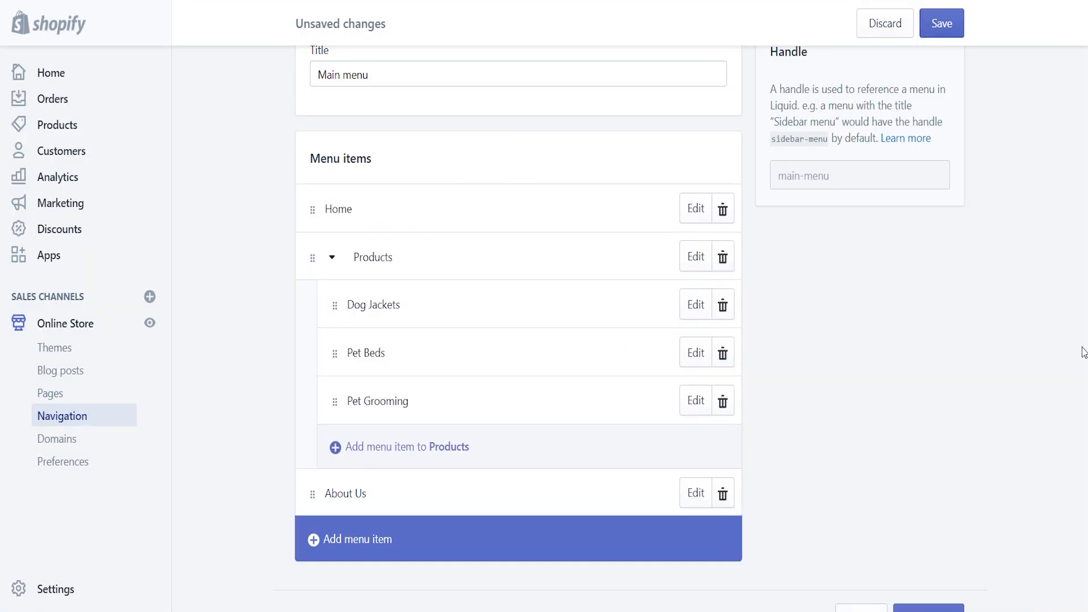
Step: Add a top-level item linking to the Contact Us page and save the main menu
scroll(1029, 440, down, 1)
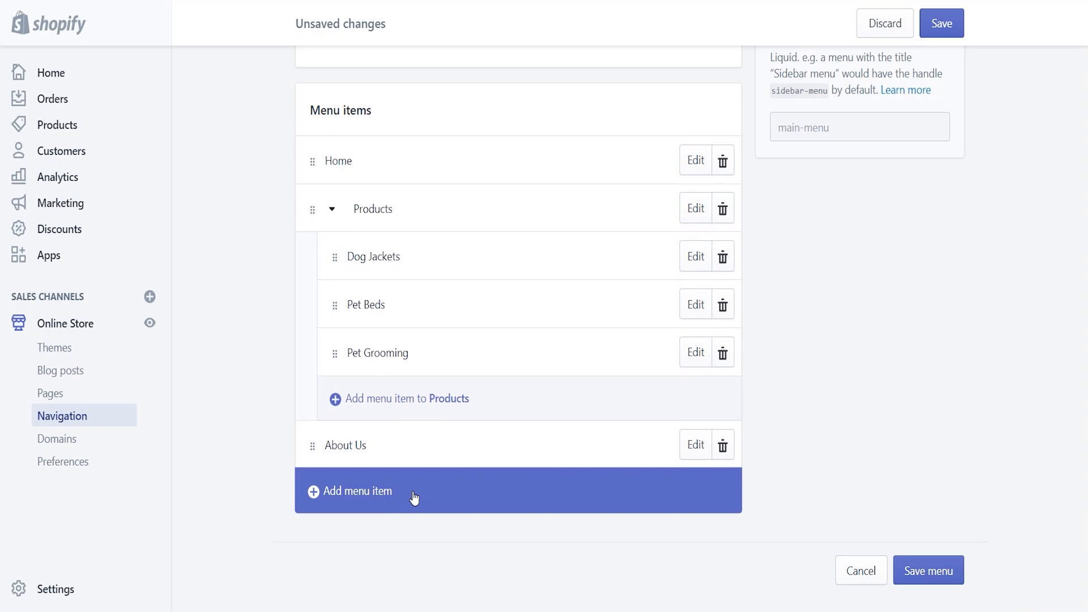
click(409, 498)
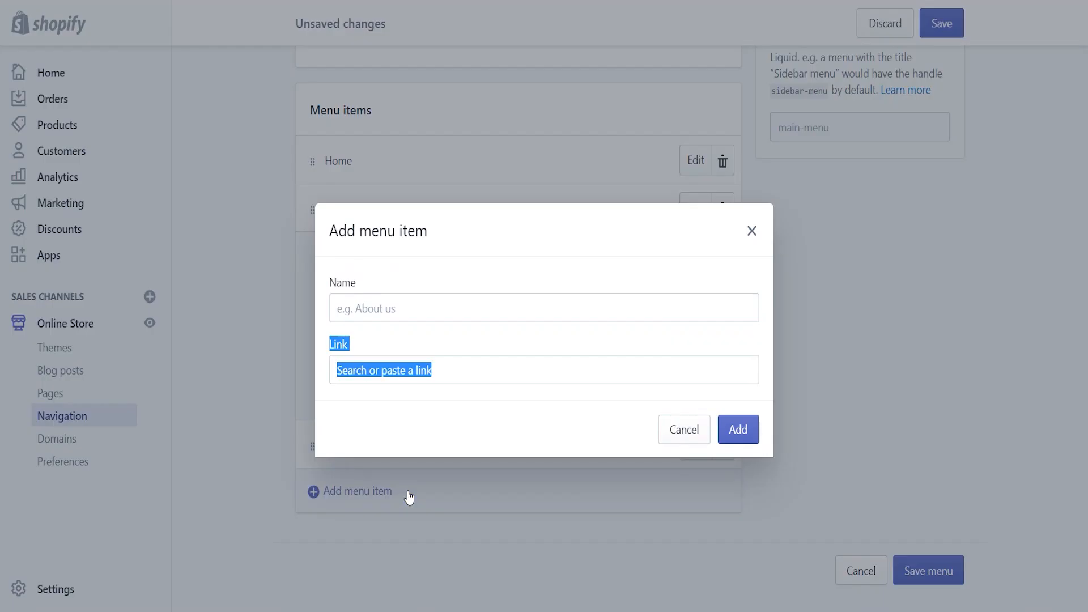
click(443, 377)
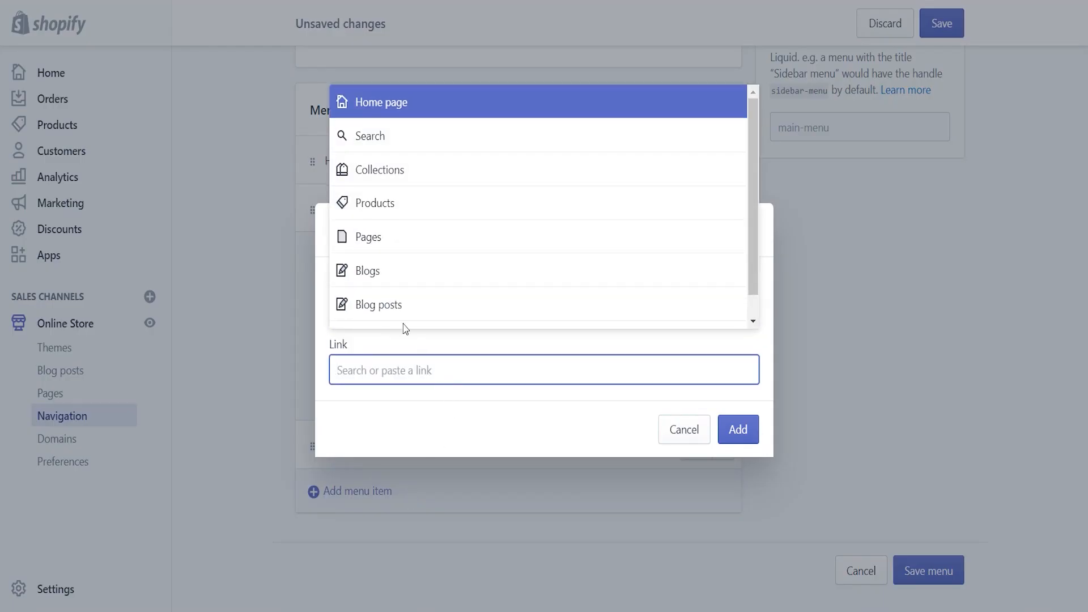
click(382, 244)
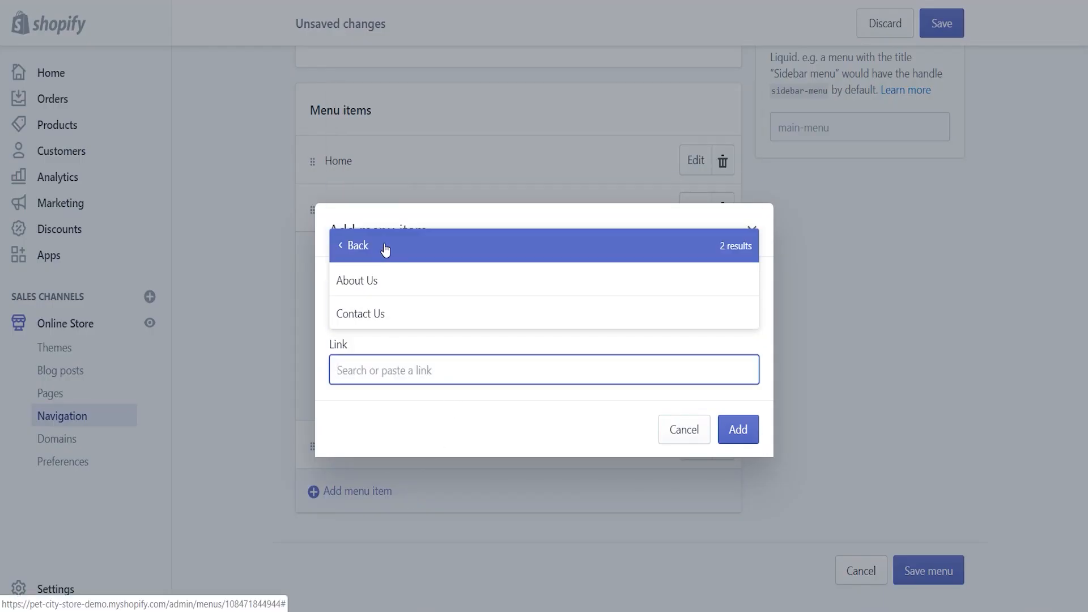
click(407, 314)
click(738, 430)
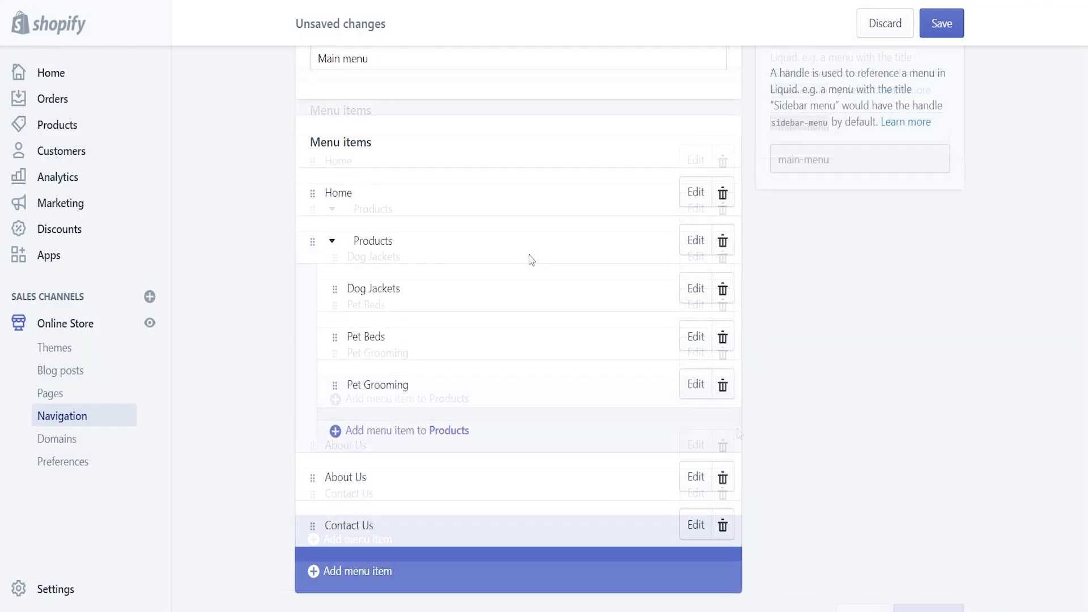
click(932, 20)
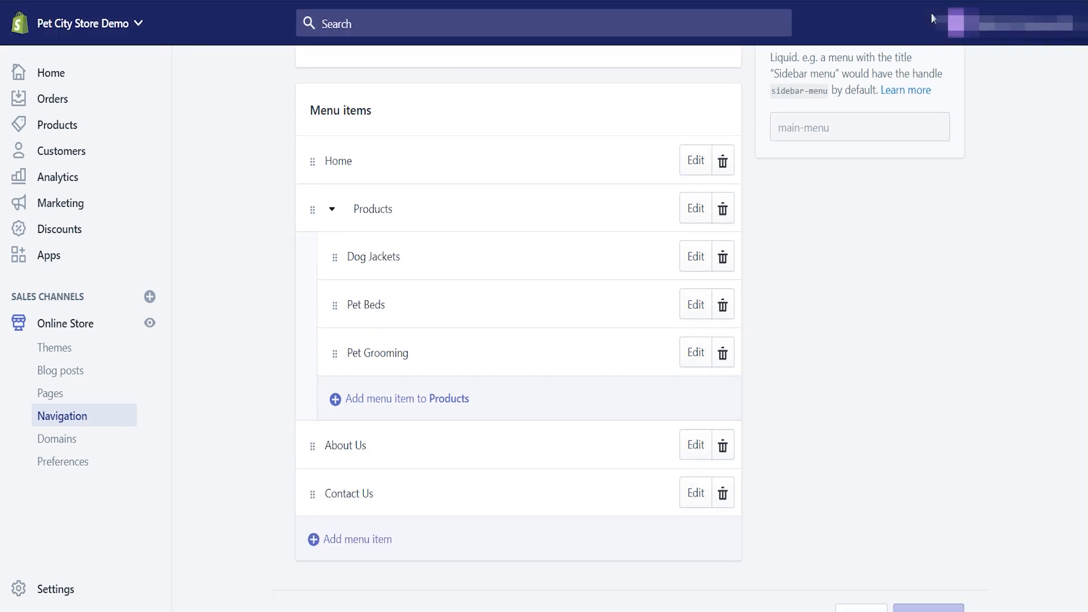
Step: Return to the navigation settings and open the Footer menu for editing
scroll(629, 329, up, 3)
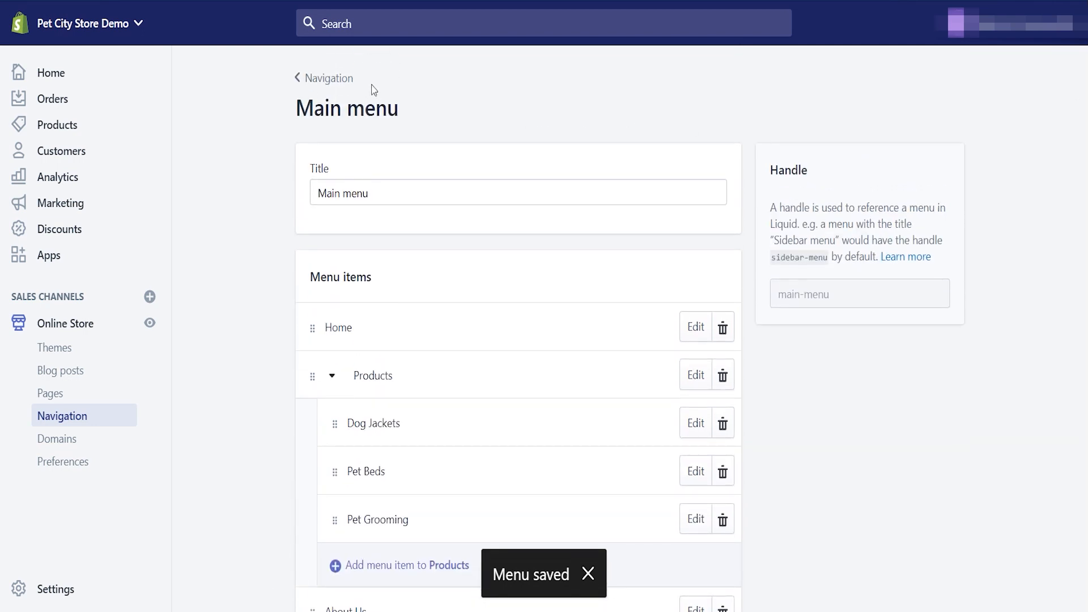
click(332, 78)
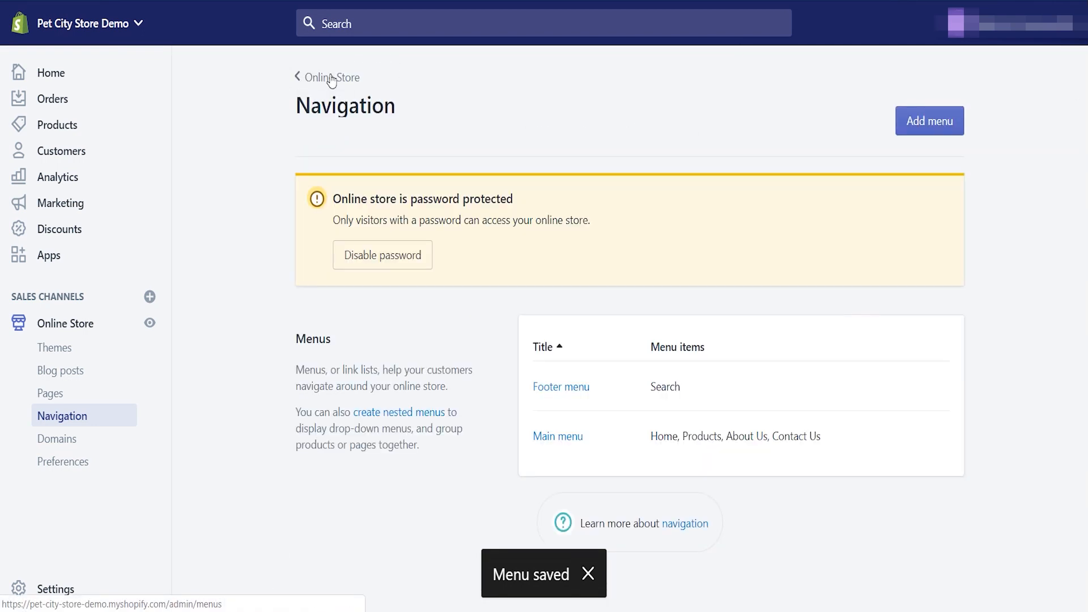
click(555, 391)
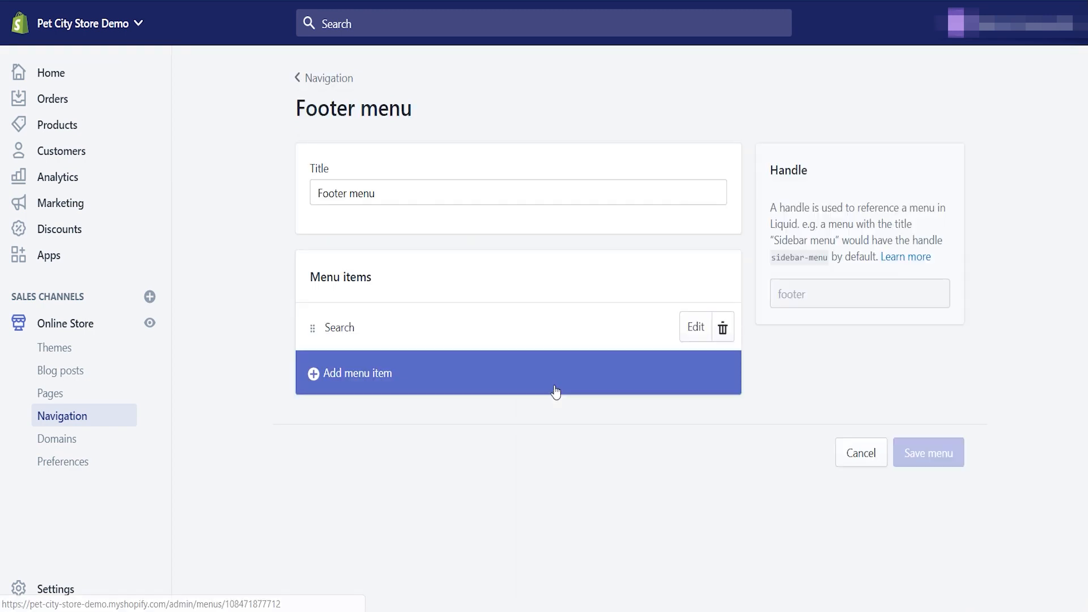
Step: Add a Home page item to the Footer menu that links to the store's home page
click(359, 376)
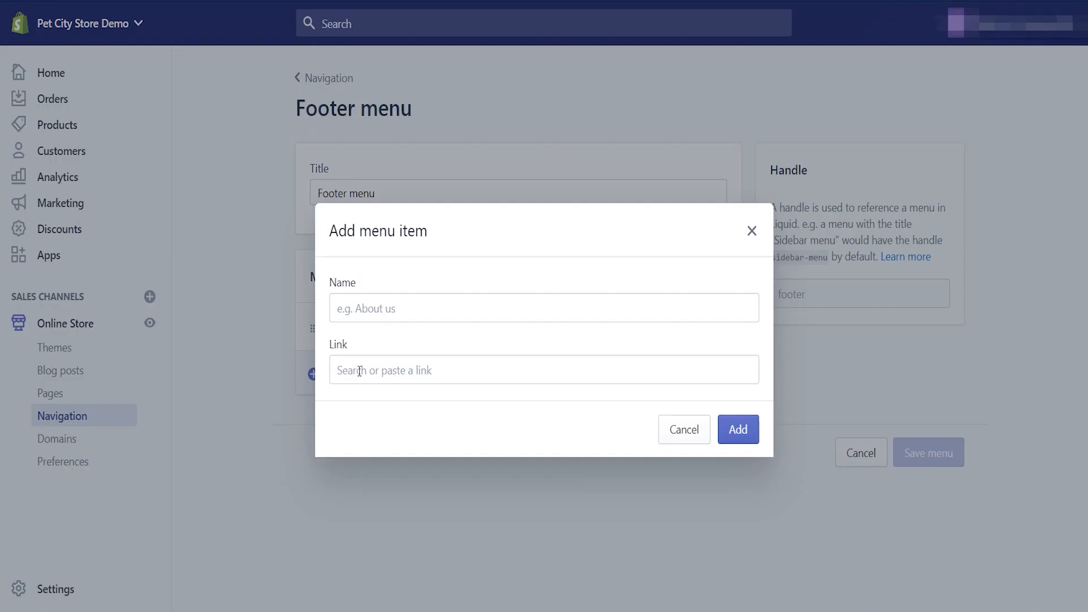
click(378, 370)
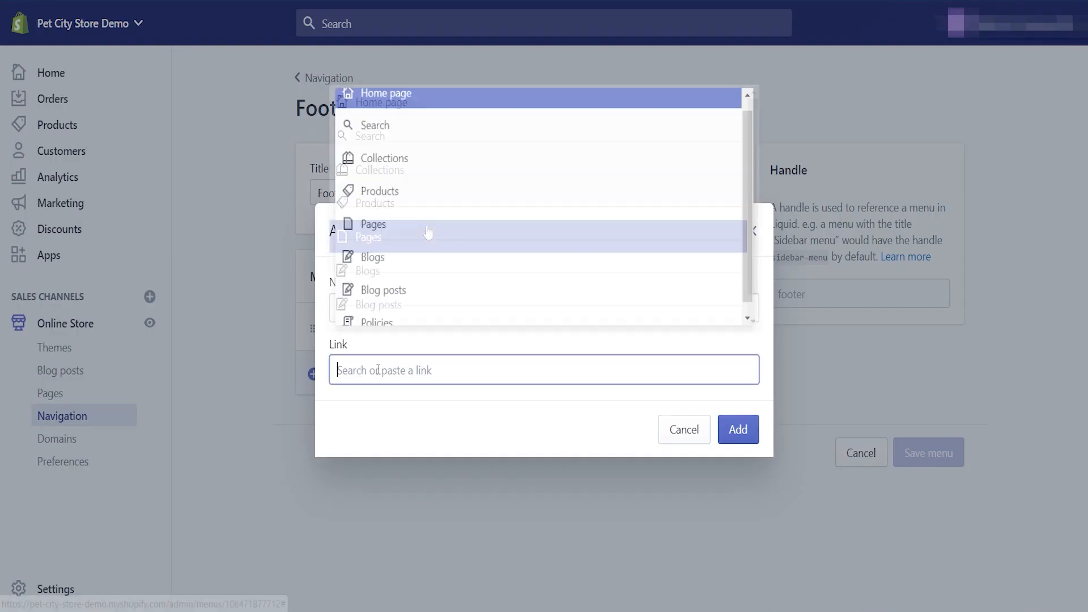
click(395, 108)
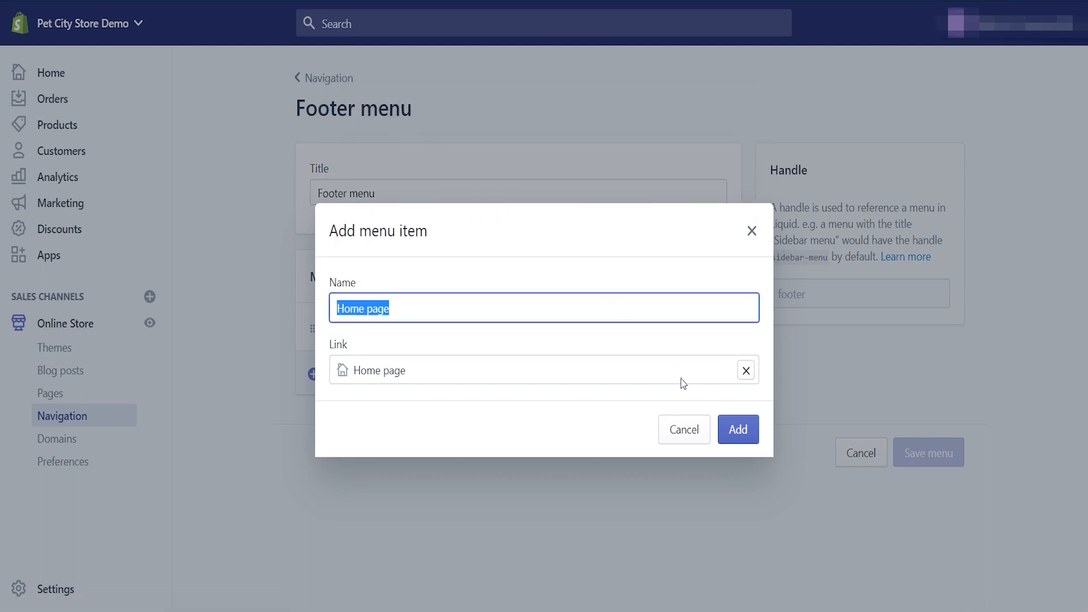
click(738, 430)
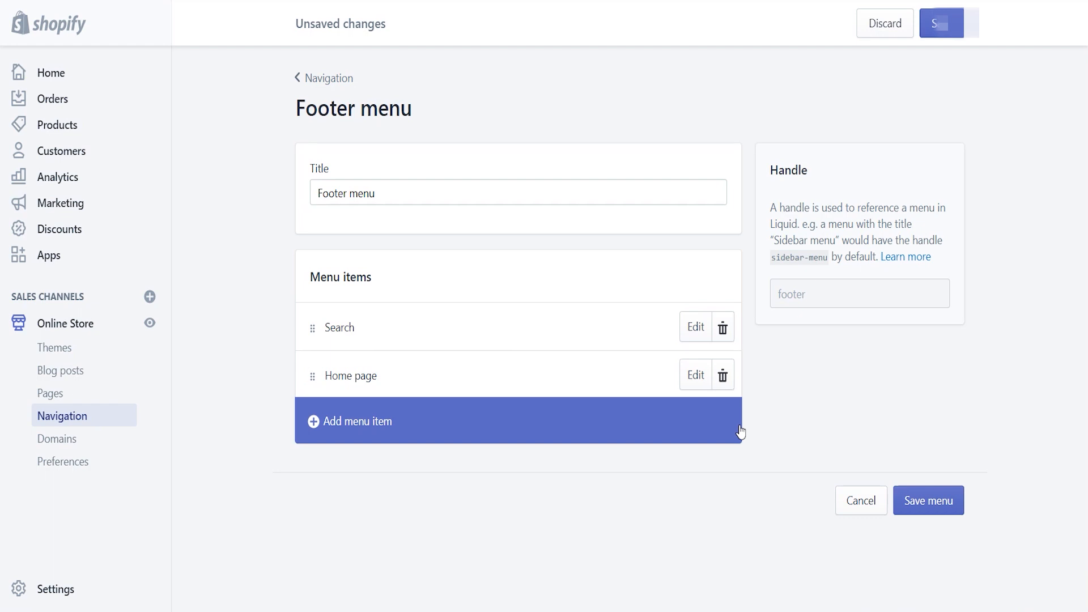
click(488, 429)
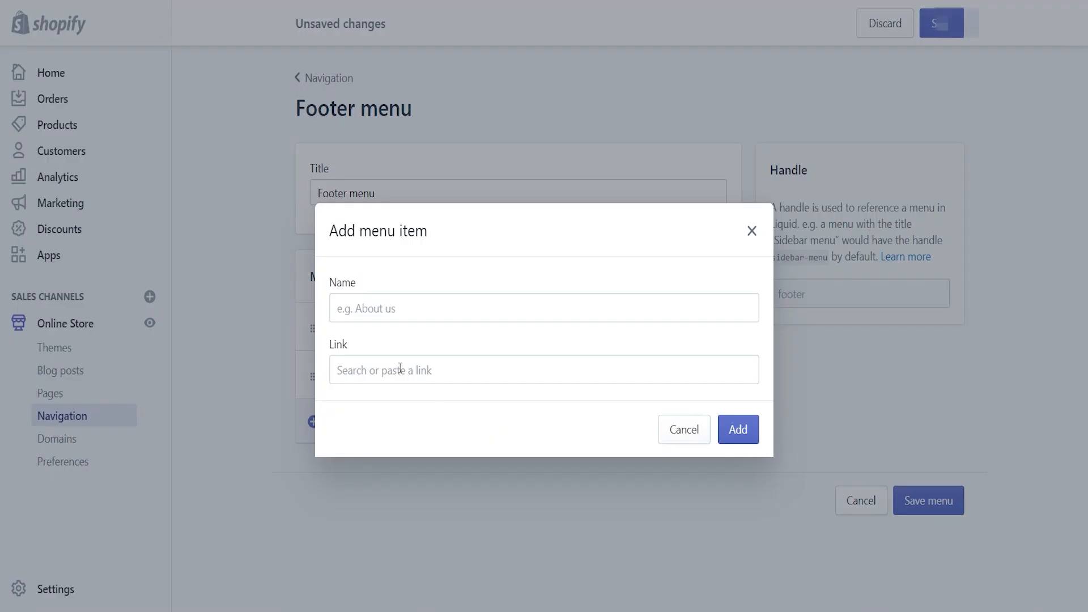
click(390, 319)
text(A)
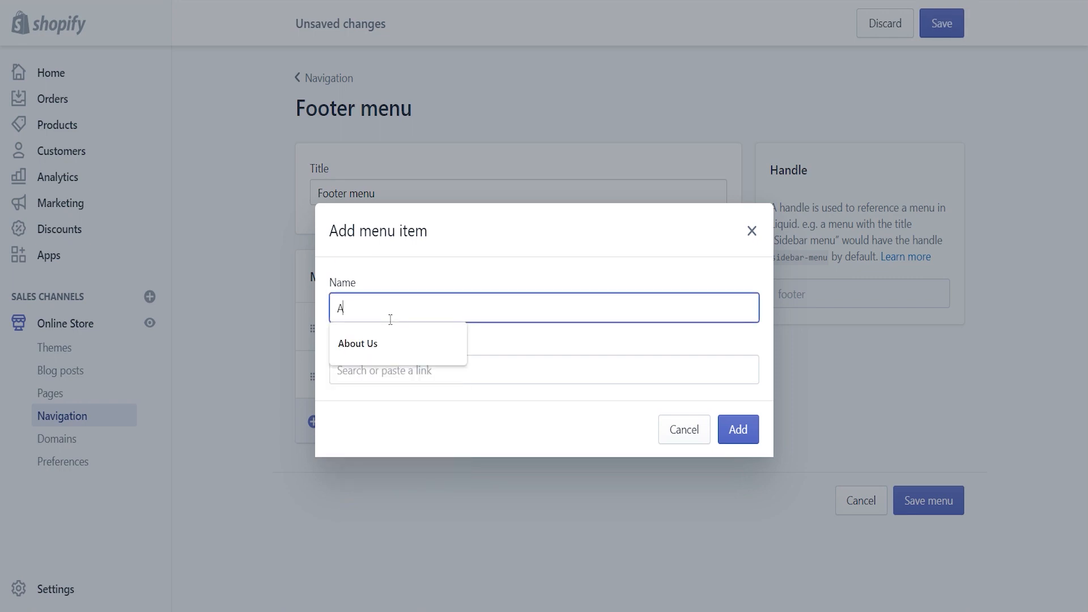
text(ccount L)
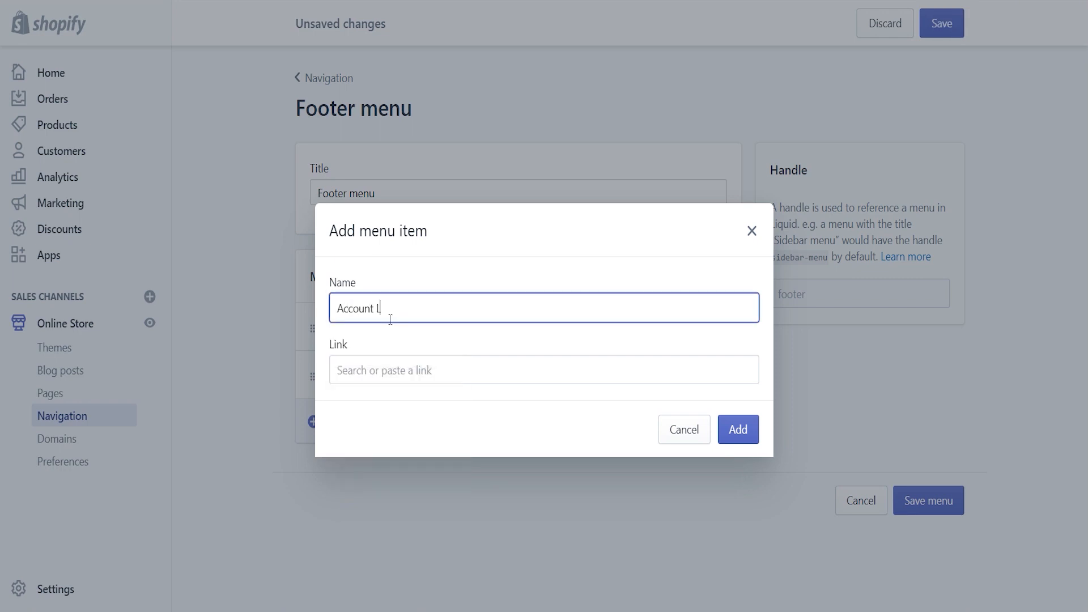
text(ogin)
click(423, 369)
text(https://pet-city-store-demo.myshopify.com)
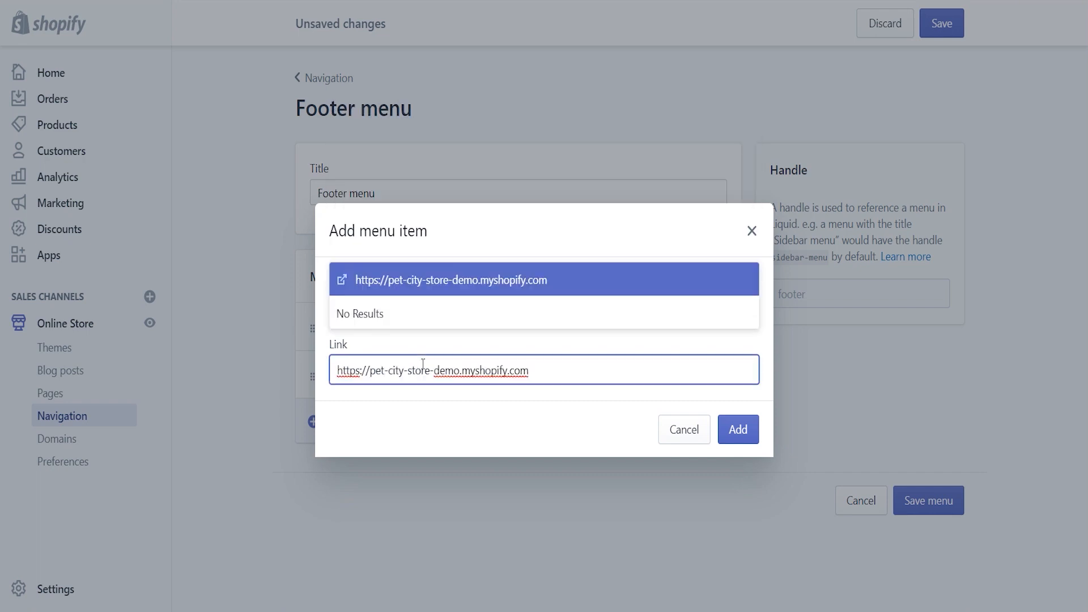
text(ac)
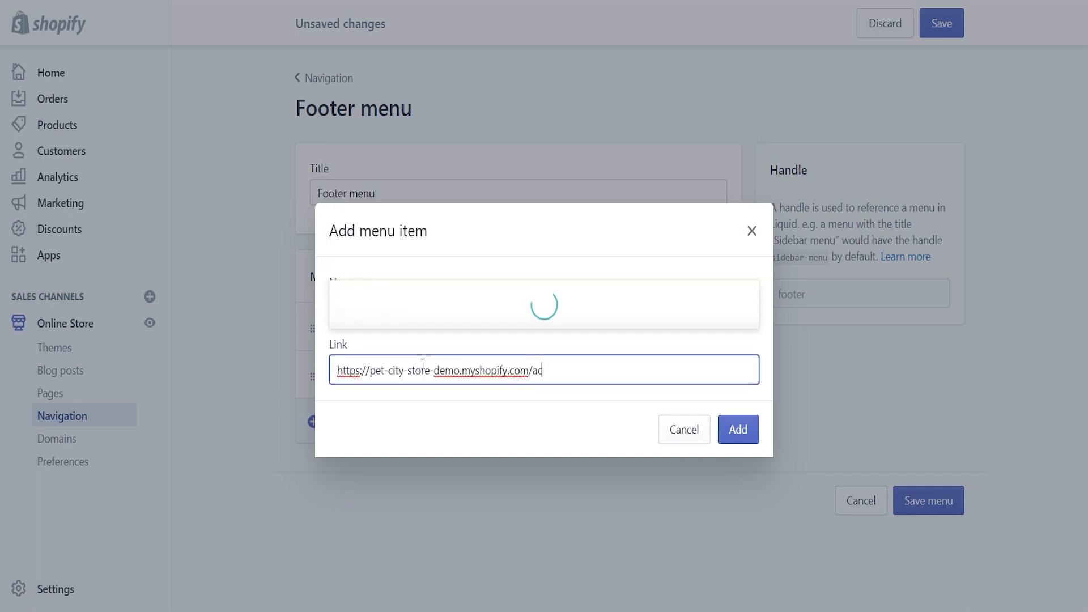
text(count/login)
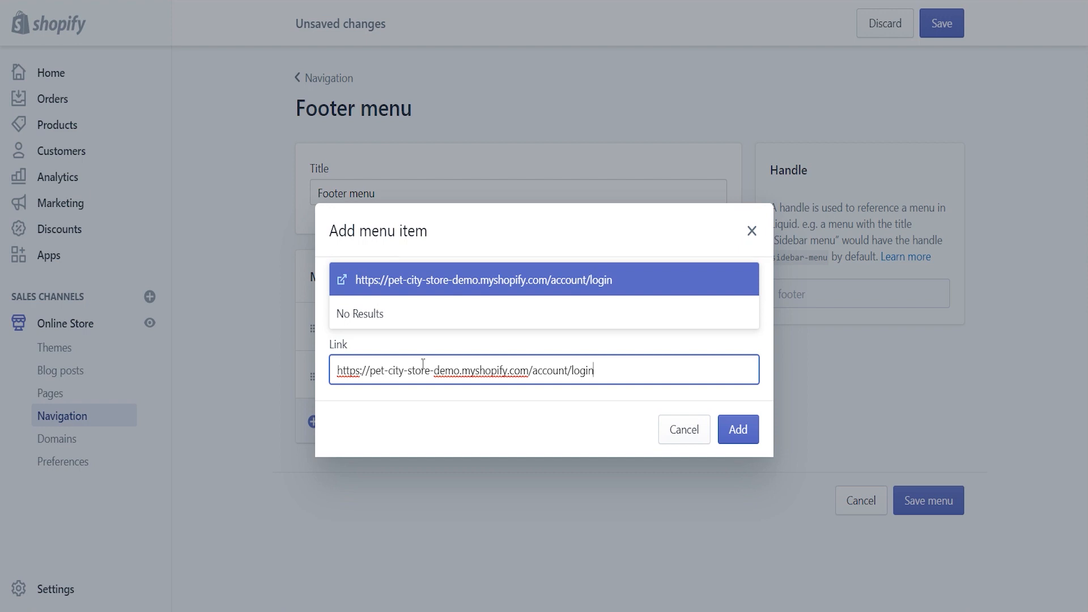
click(512, 287)
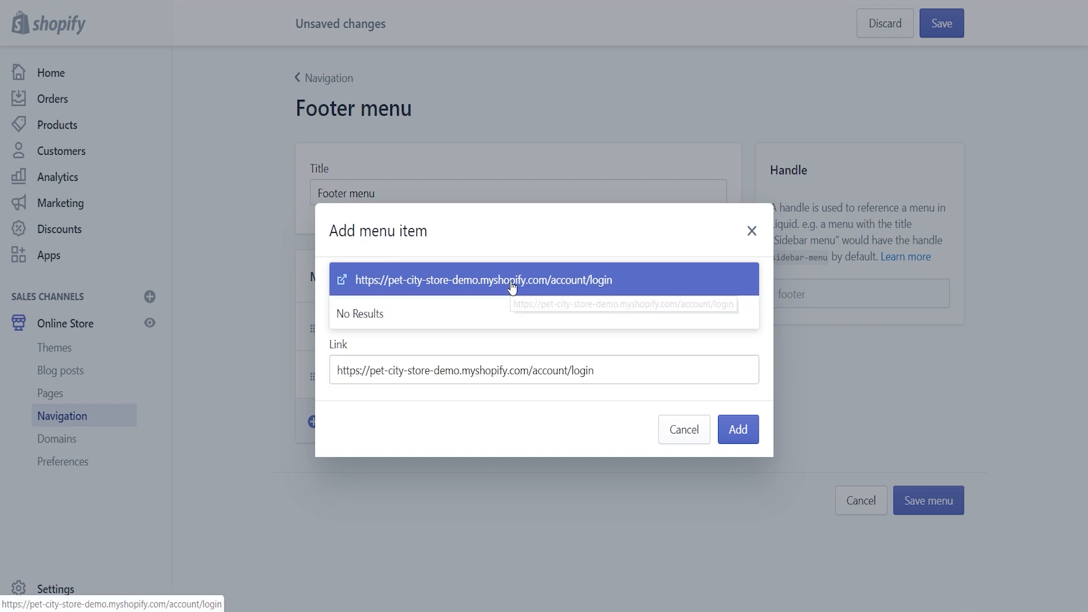
click(737, 429)
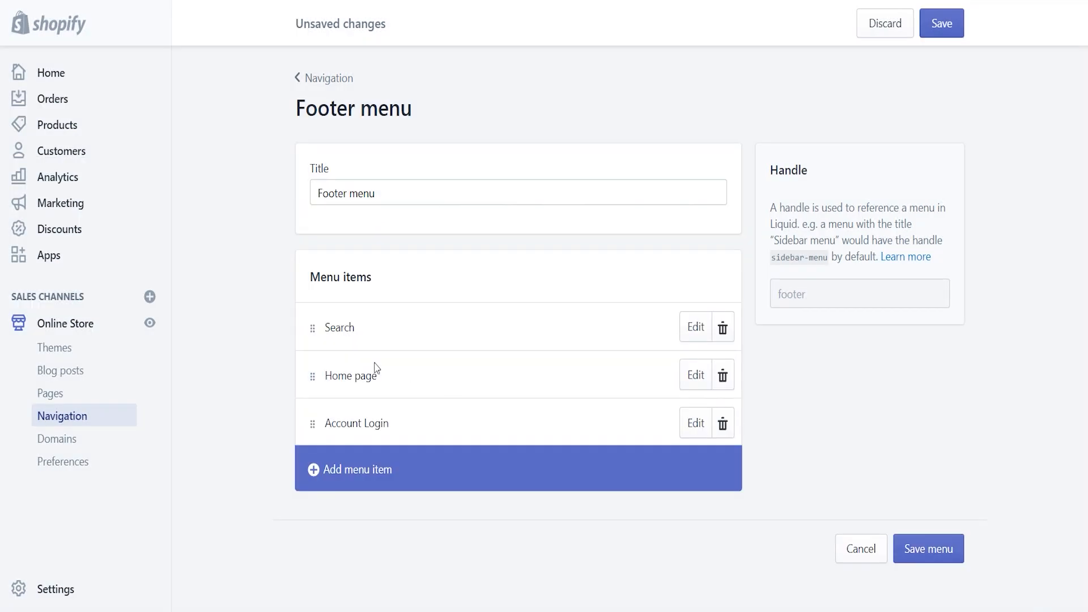
Step: Reorder the footer menu items to Home page, Account Login, Search
drag(311, 375, 315, 316)
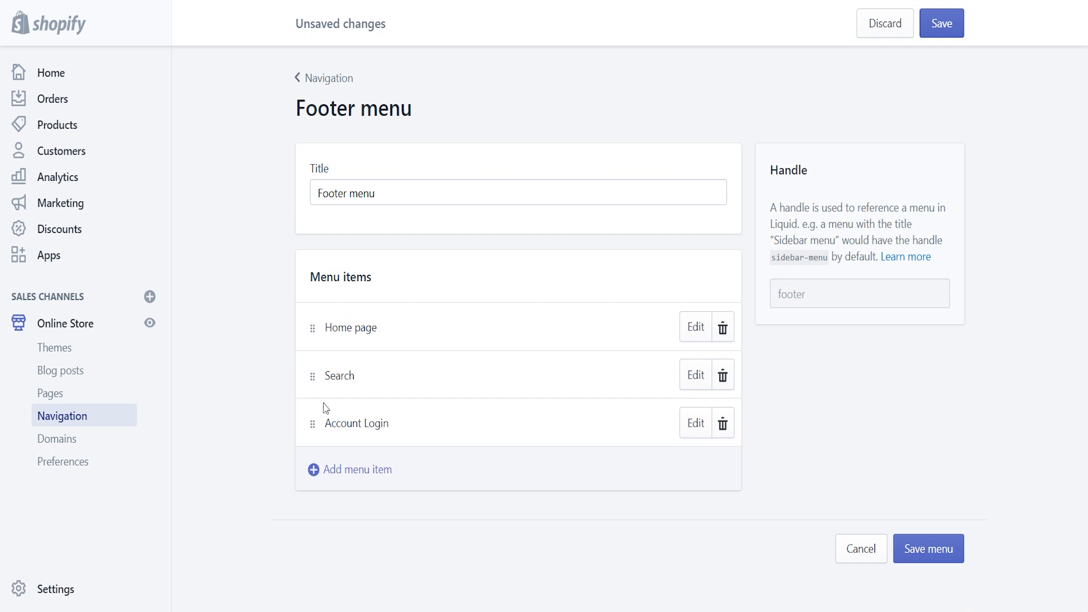
drag(311, 424, 309, 348)
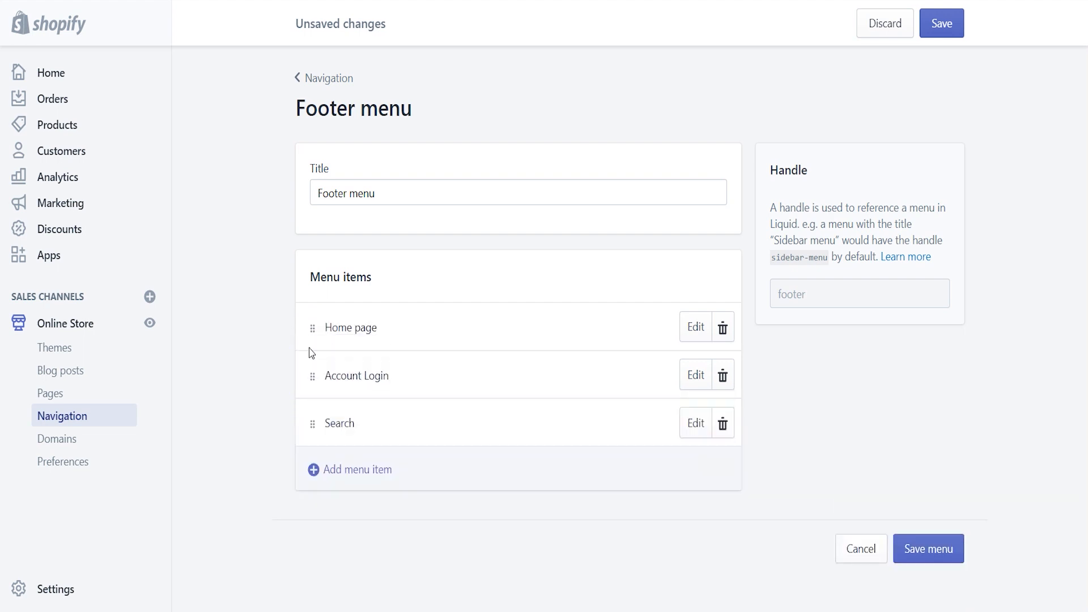
click(352, 463)
click(376, 317)
text(Cart)
click(377, 362)
text(https://pet-city-store-demo.myshopify.com)
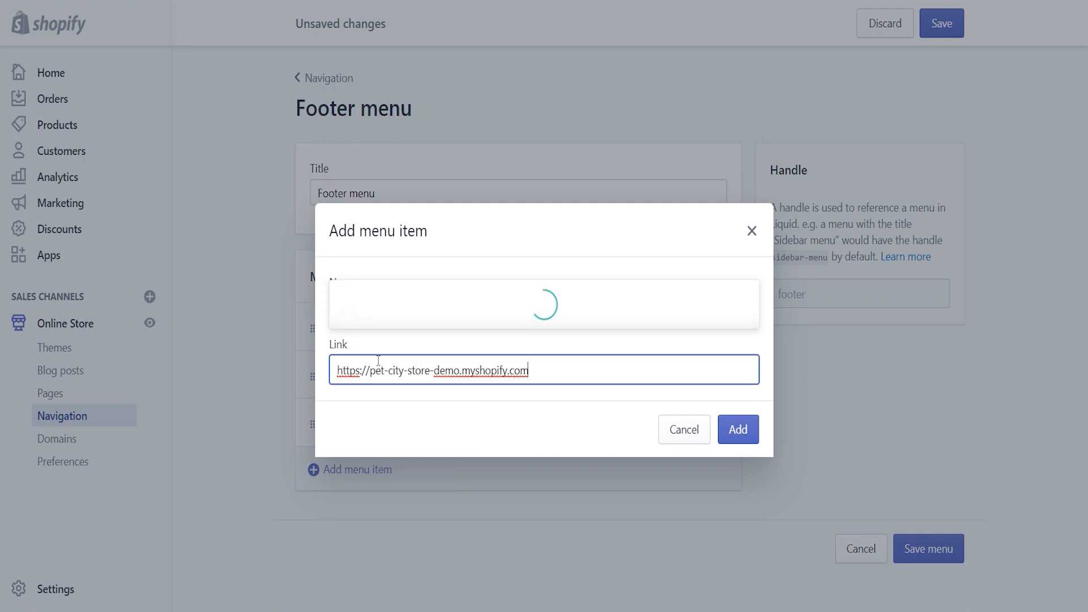
text(/cart)
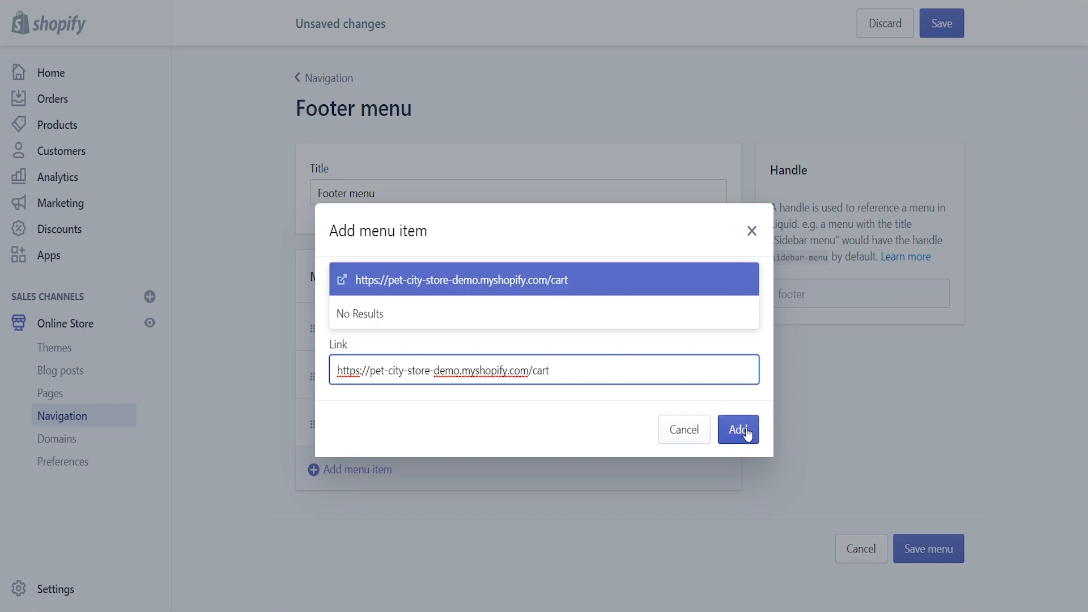
click(579, 280)
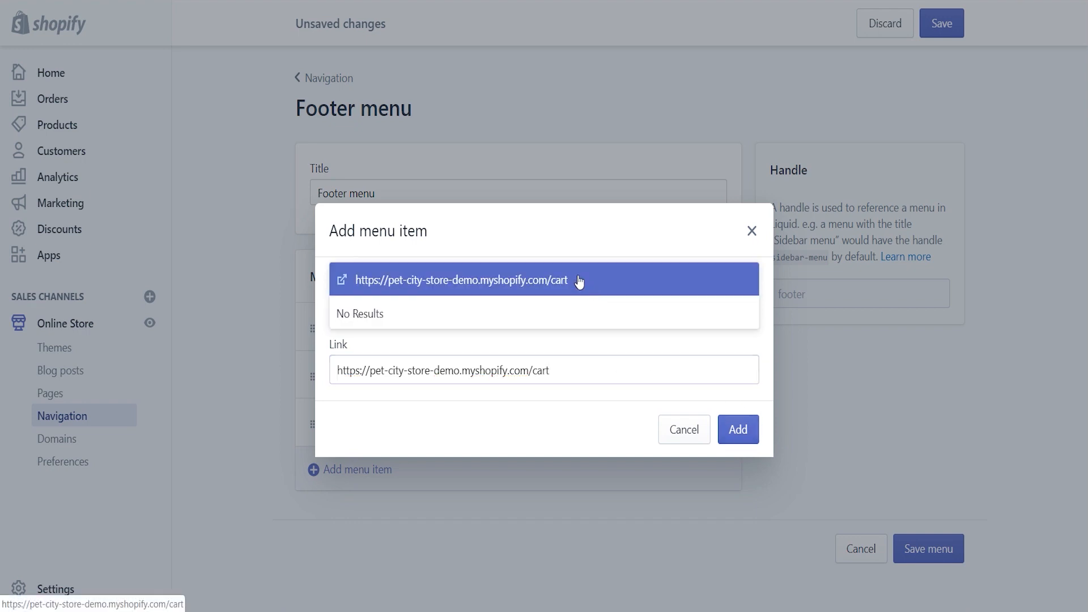
click(734, 434)
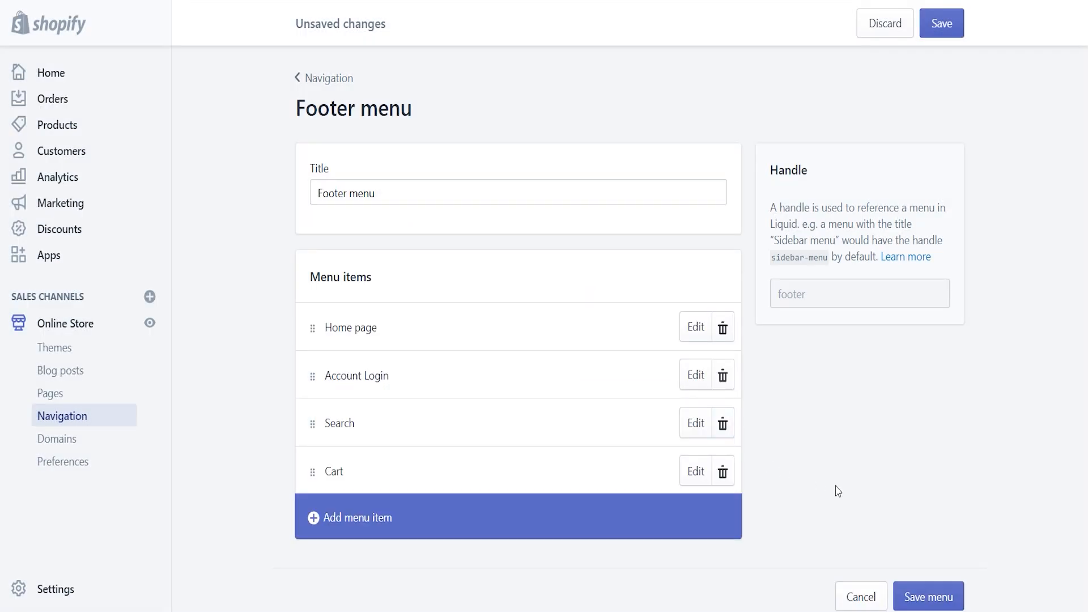
click(936, 587)
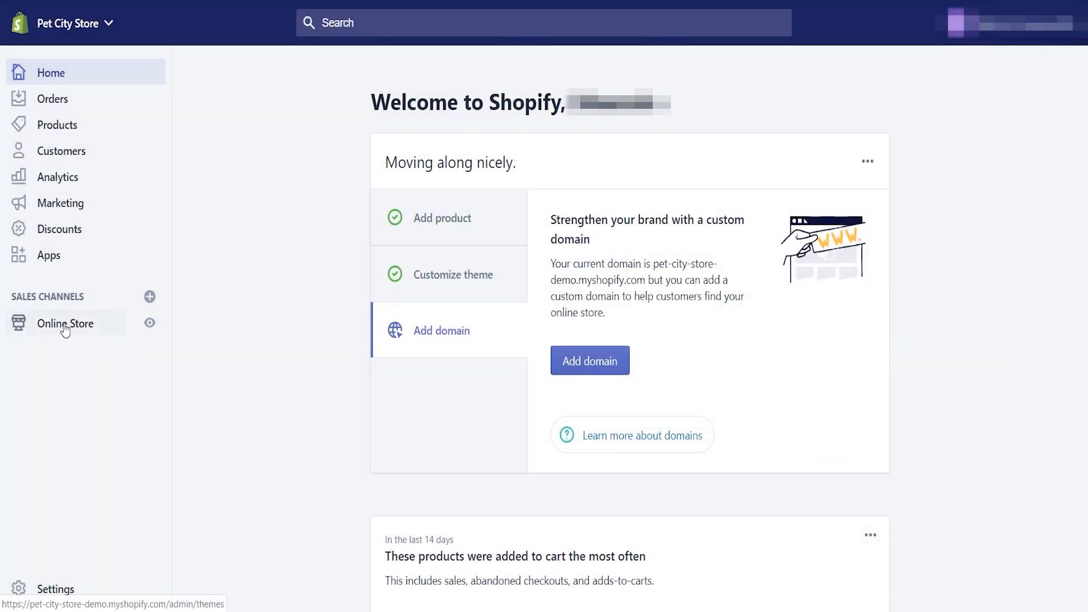
Step: Open the Minimal theme for customization and set the header logo to the Pet City logo from the image library
click(65, 328)
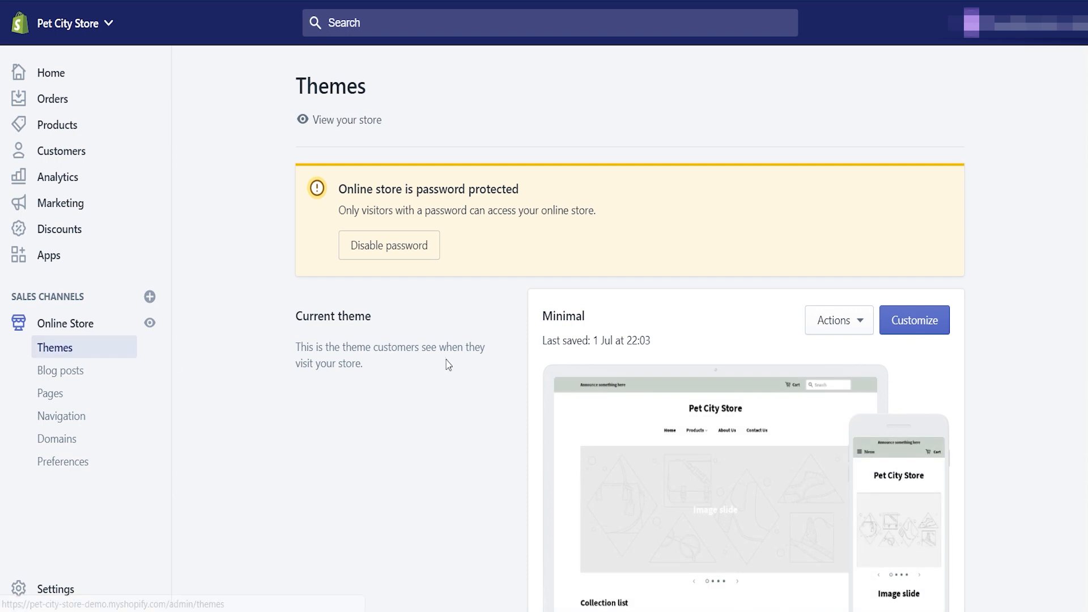
click(940, 327)
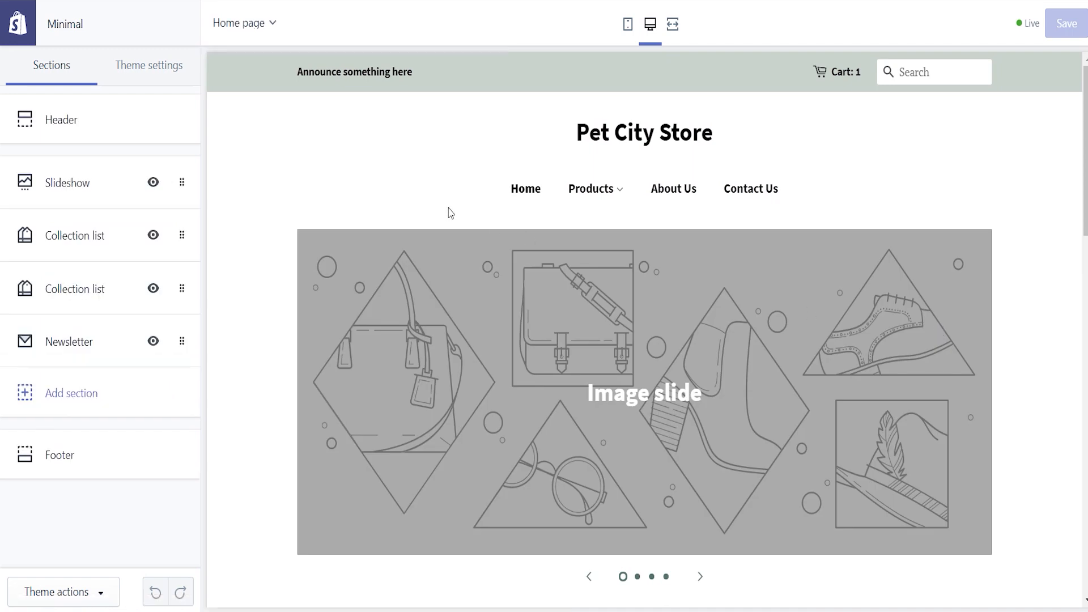
click(127, 120)
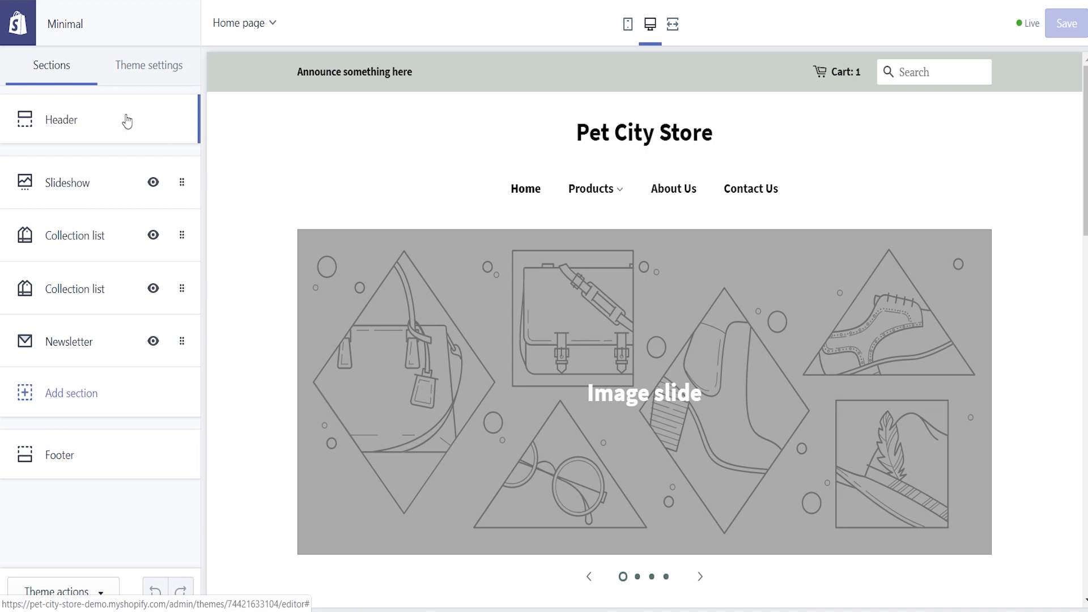
click(112, 253)
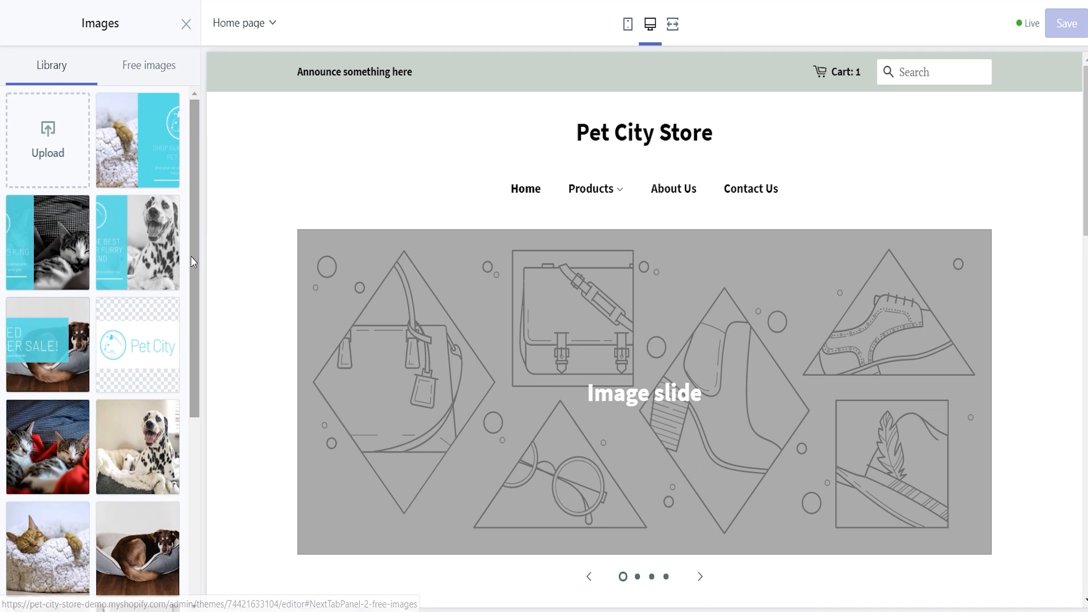
click(161, 341)
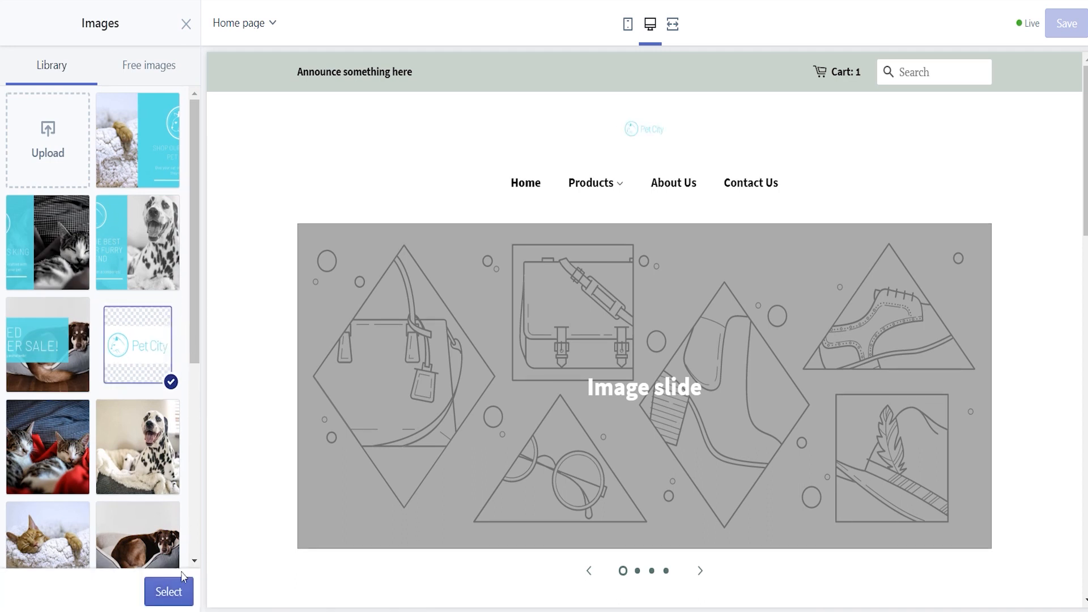
click(179, 591)
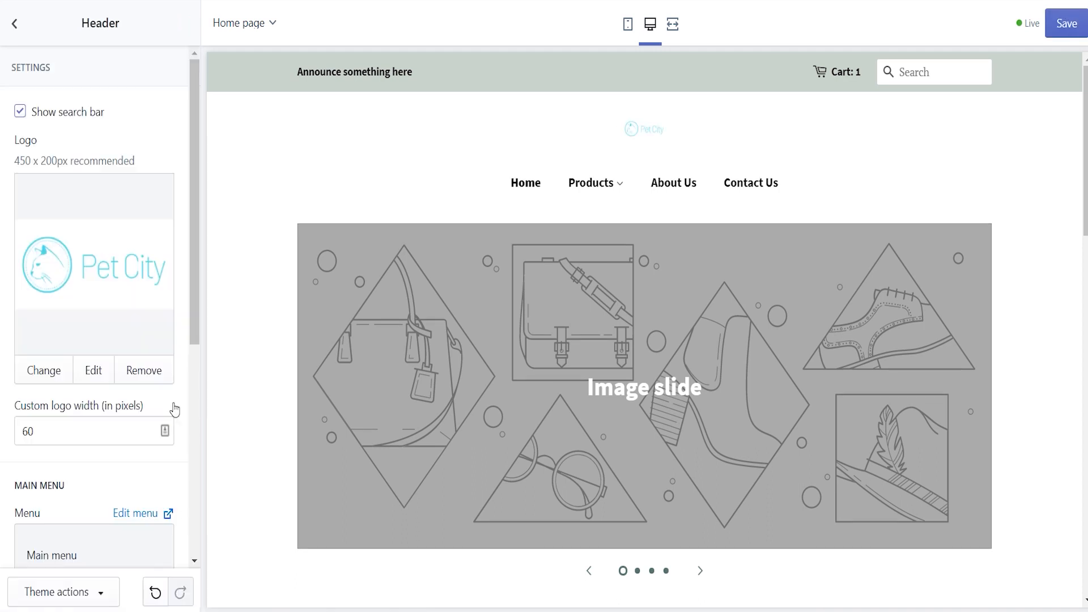
Step: Set the header's custom logo width to 250 pixels
click(92, 427)
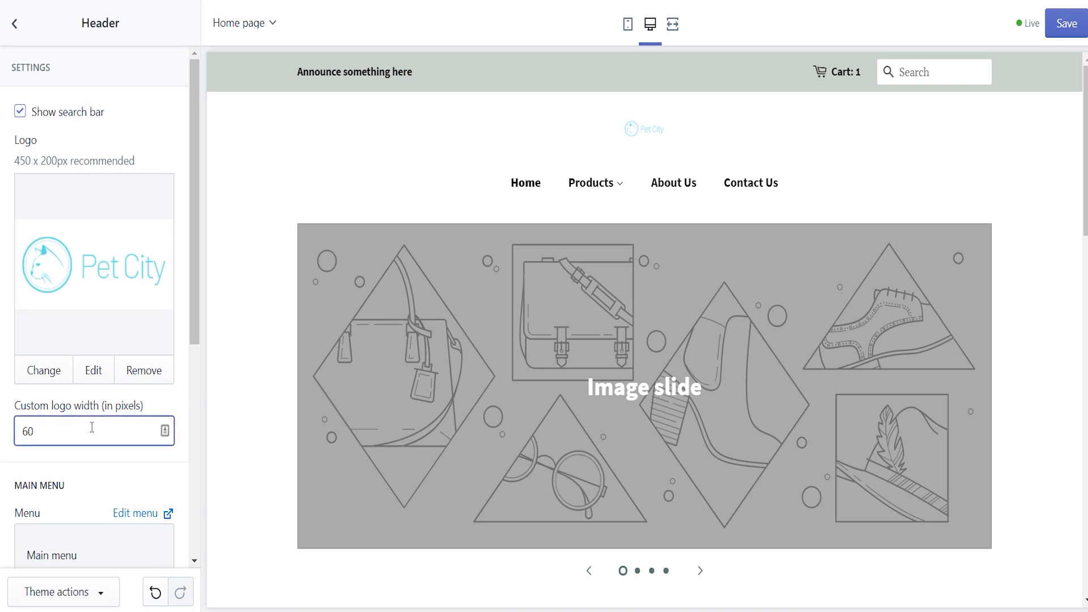
key(BackSpace)
key(BackSpace)
text(250)
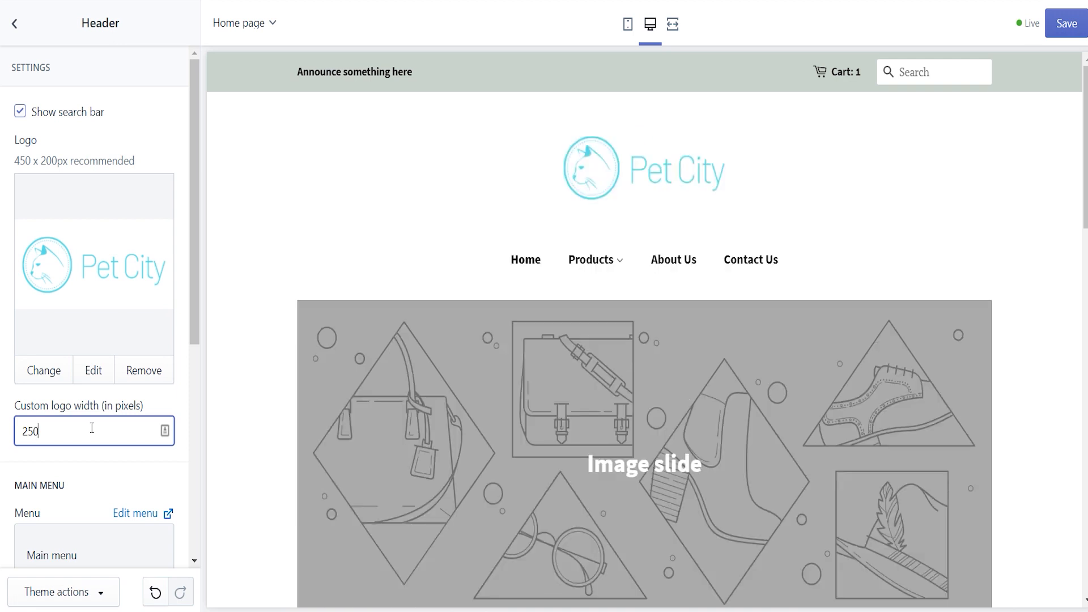
Step: Turn off the announcement in the header settings and return to the theme's section list
drag(194, 329, 199, 534)
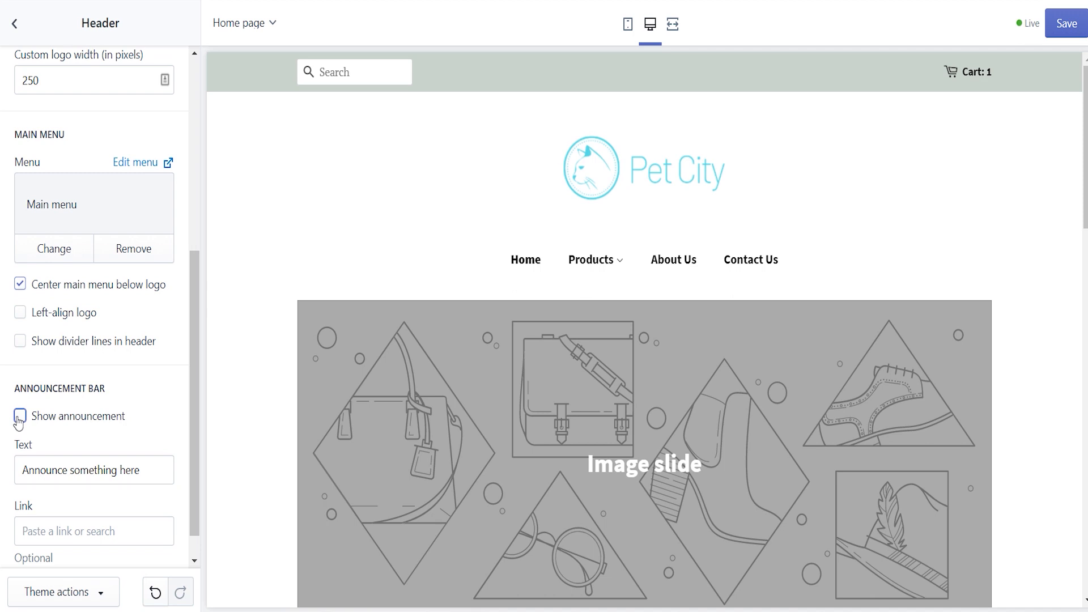
drag(193, 346, 145, 143)
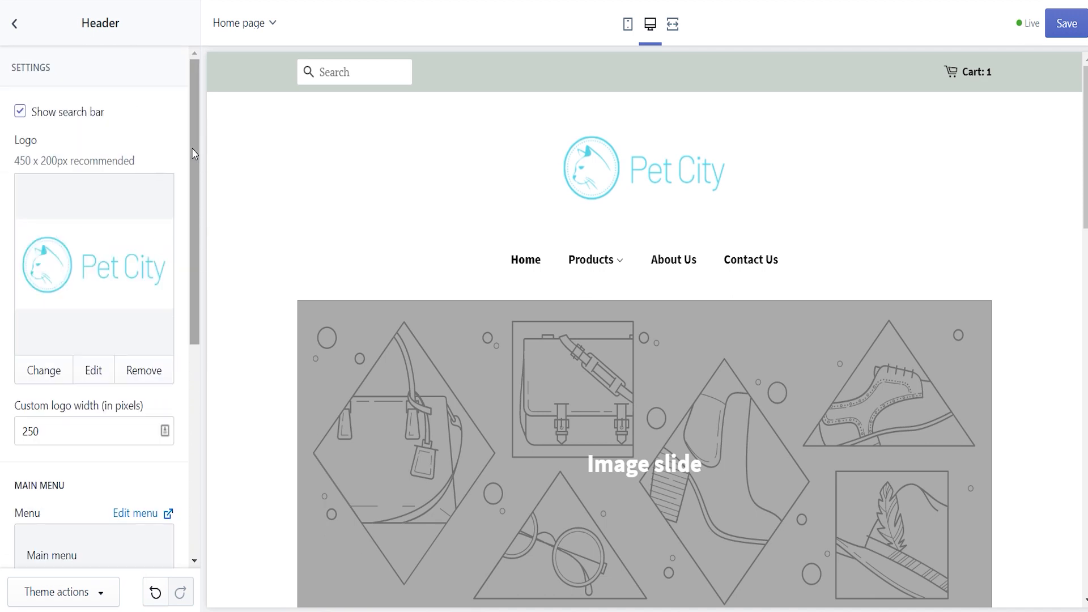
click(14, 23)
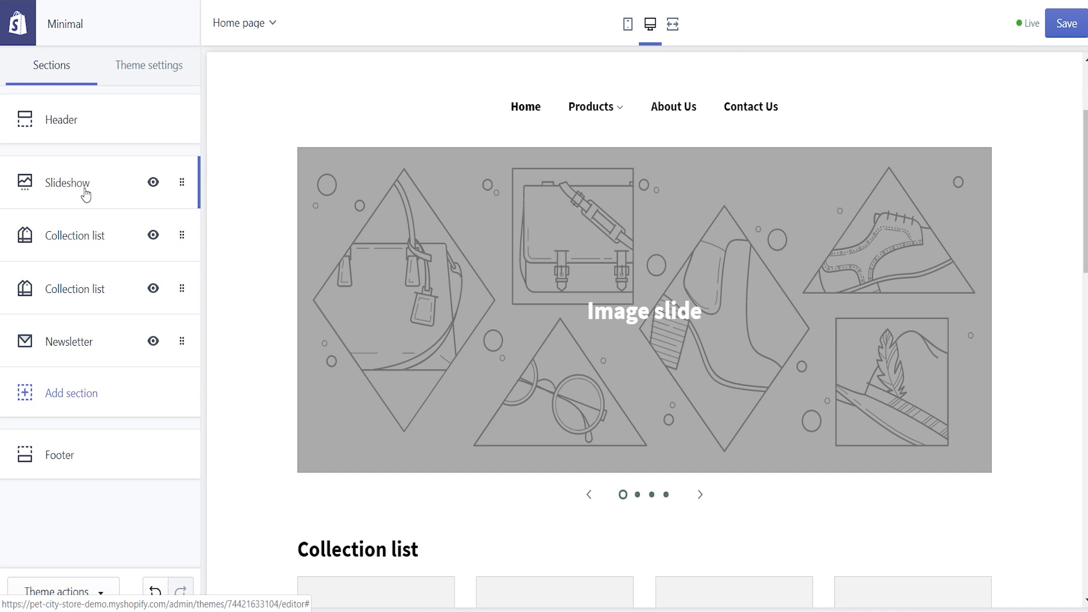
Step: Set the slide height of the home page Slideshow section to Medium
click(84, 195)
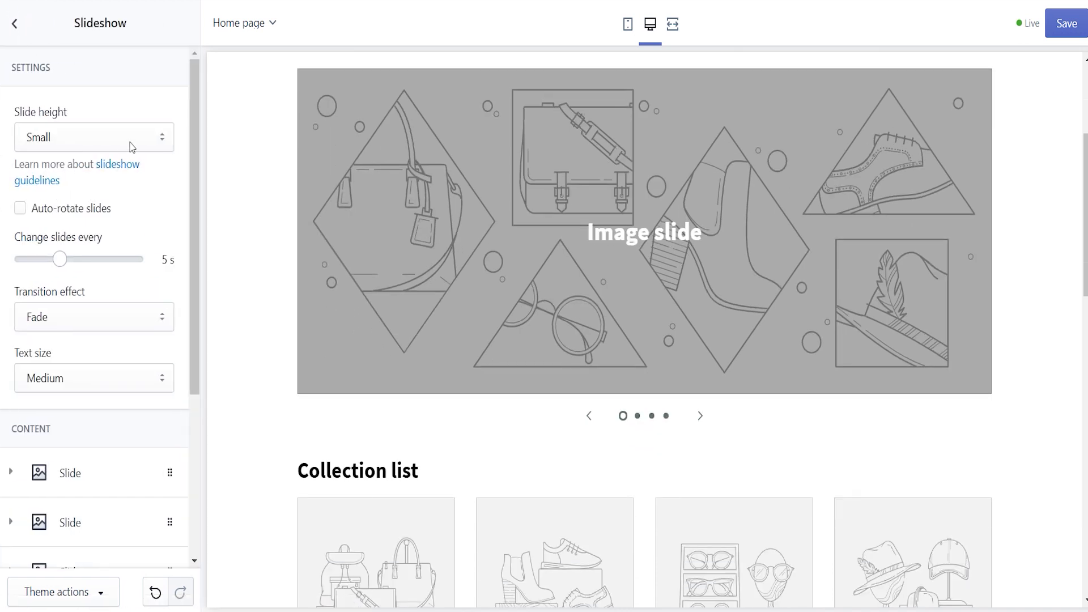
click(130, 146)
click(98, 175)
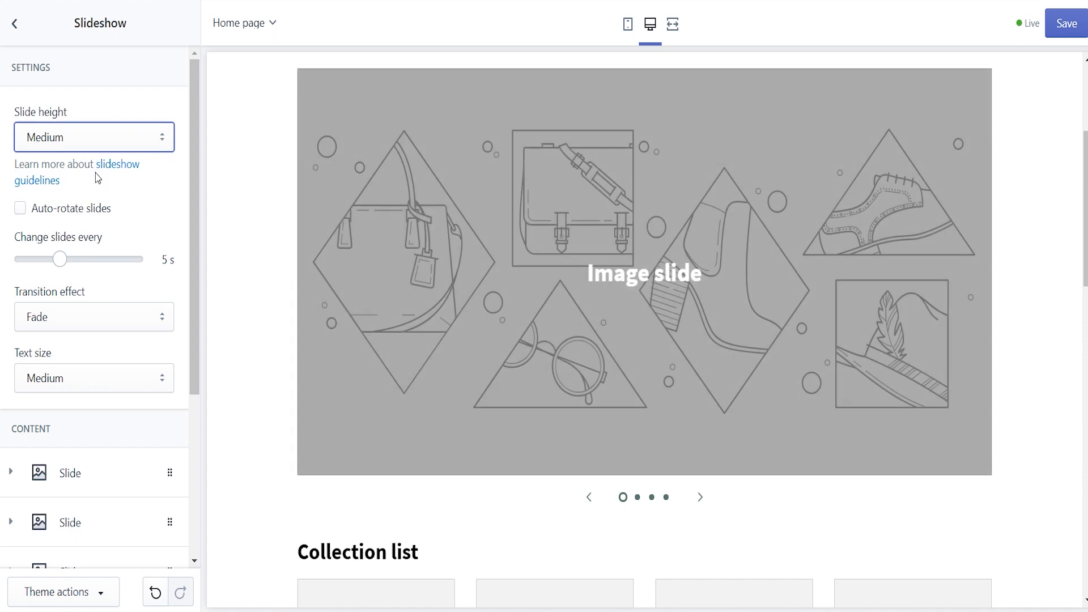
Step: Set the first slide's image to the "Pet Bed Summer Sale!" banner from the image library and collapse the slide
drag(192, 191, 194, 353)
click(86, 235)
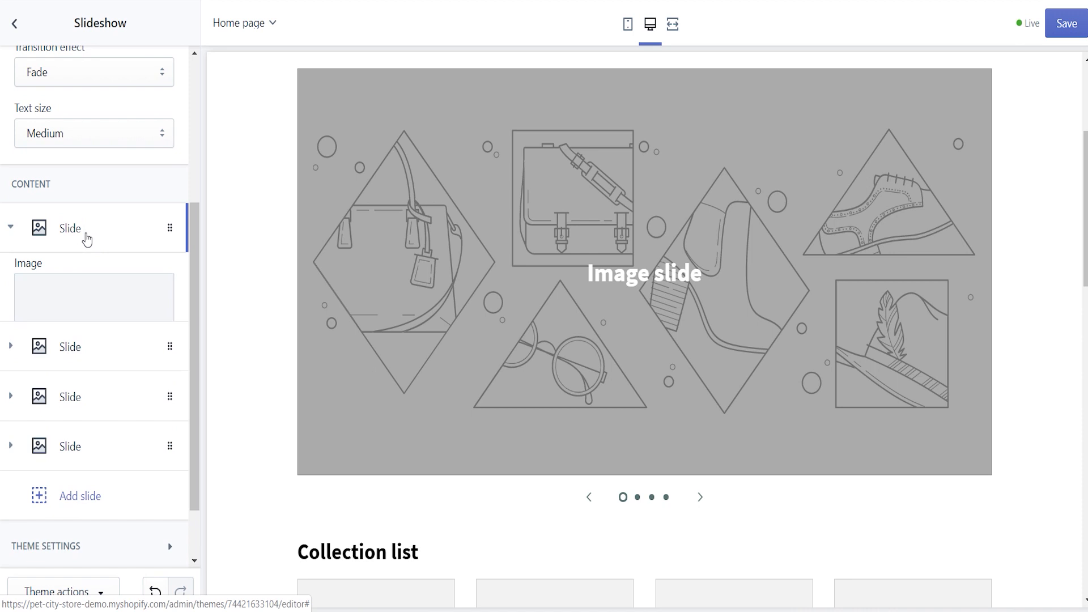
click(75, 359)
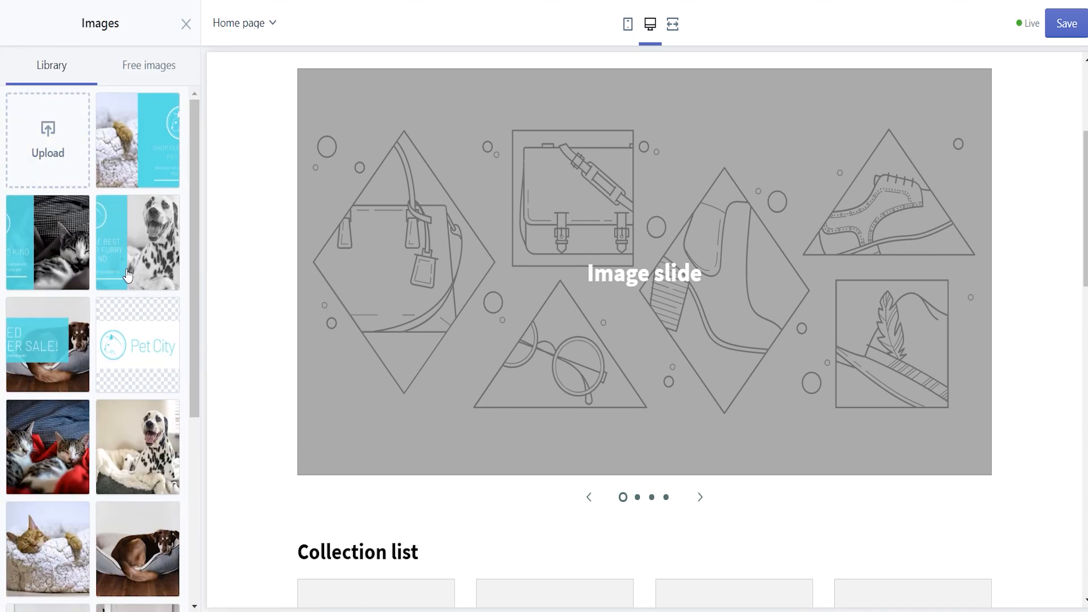
click(70, 343)
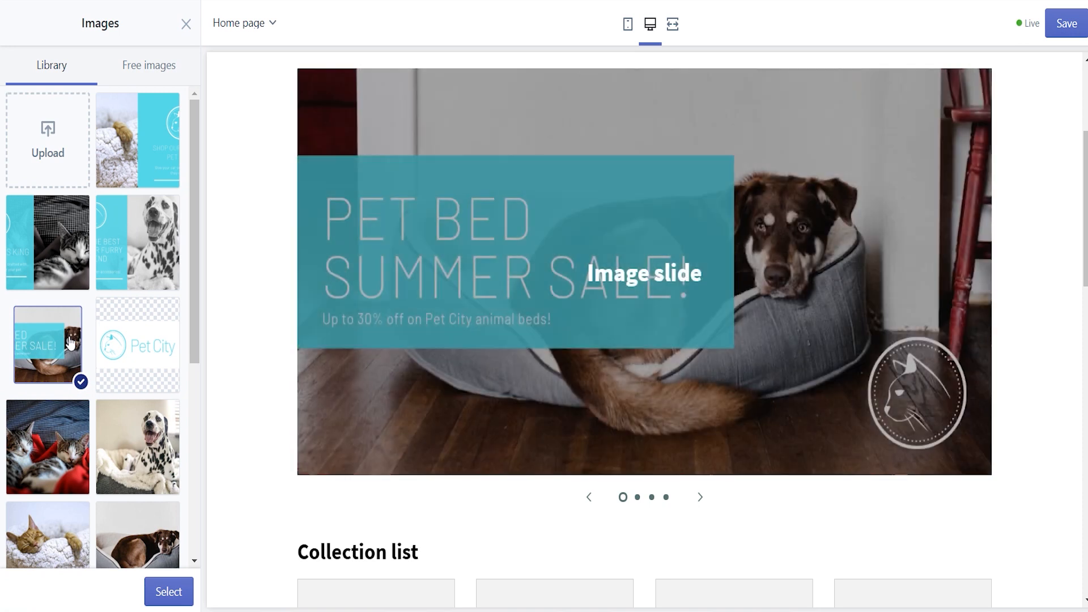
click(185, 584)
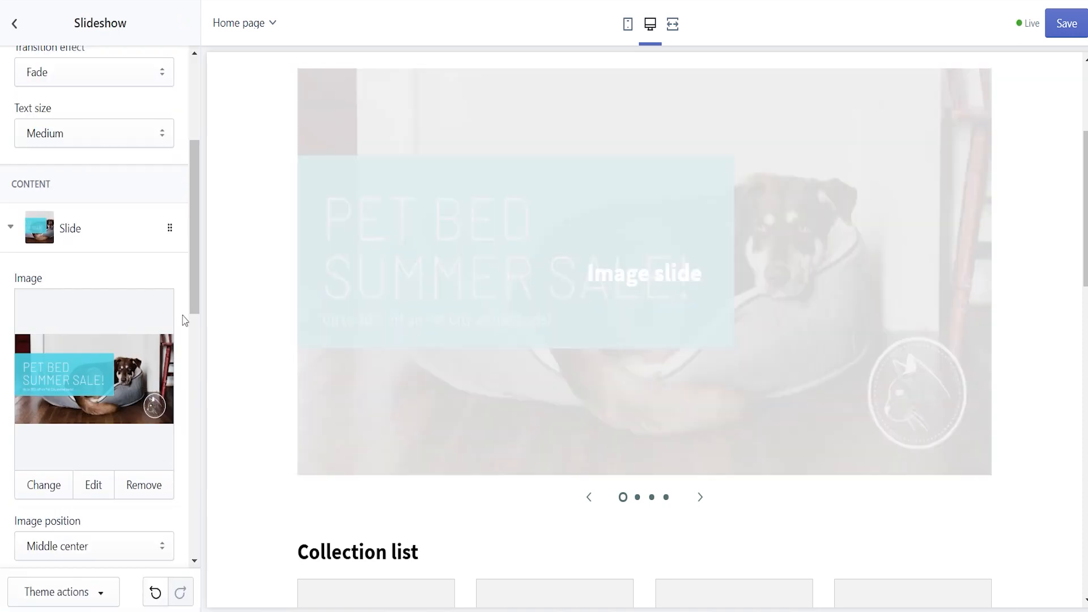
click(9, 228)
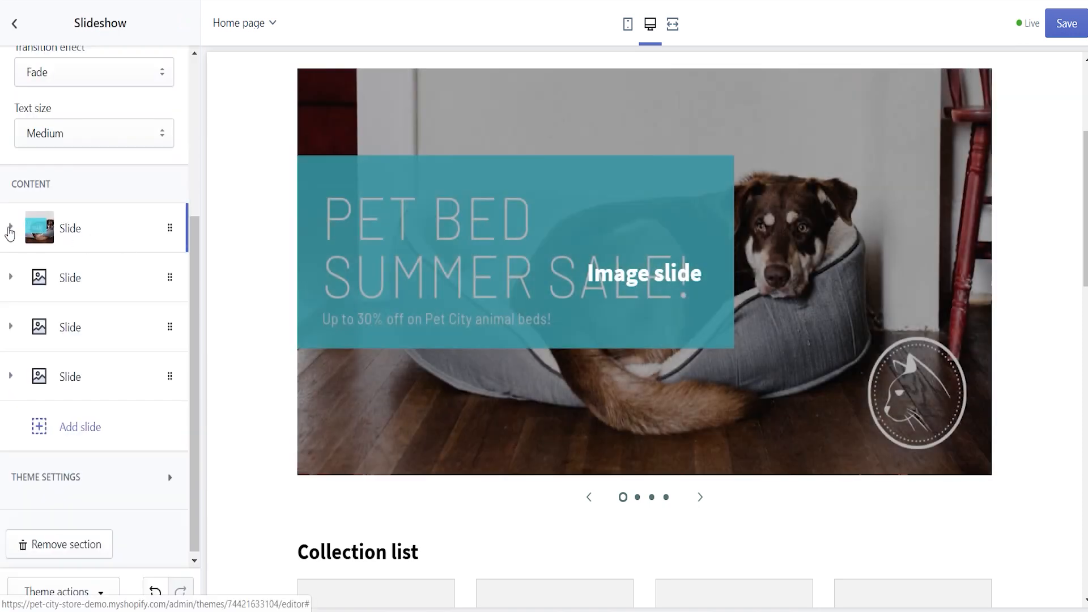
Step: Set the second slide's image to the Dalmatian banner "Only the best for your furry friend" and collapse the slide
click(74, 278)
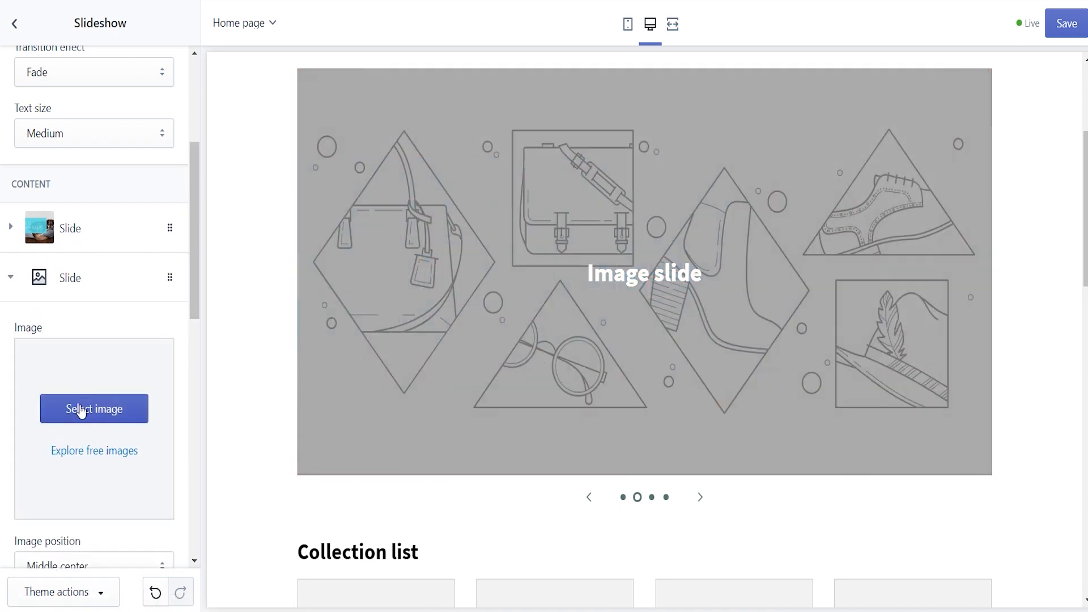
click(79, 409)
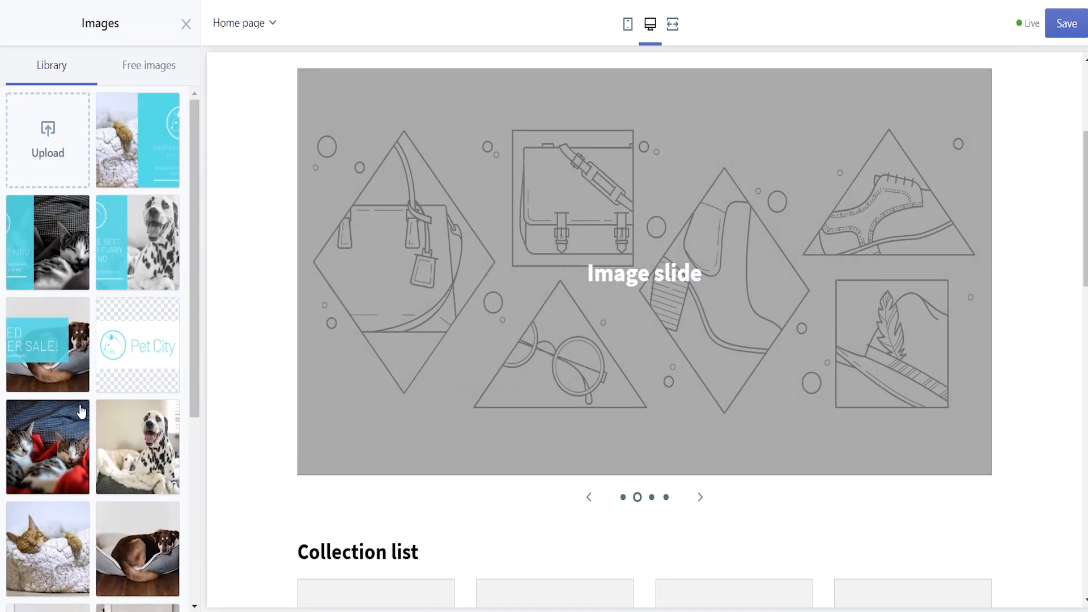
click(132, 242)
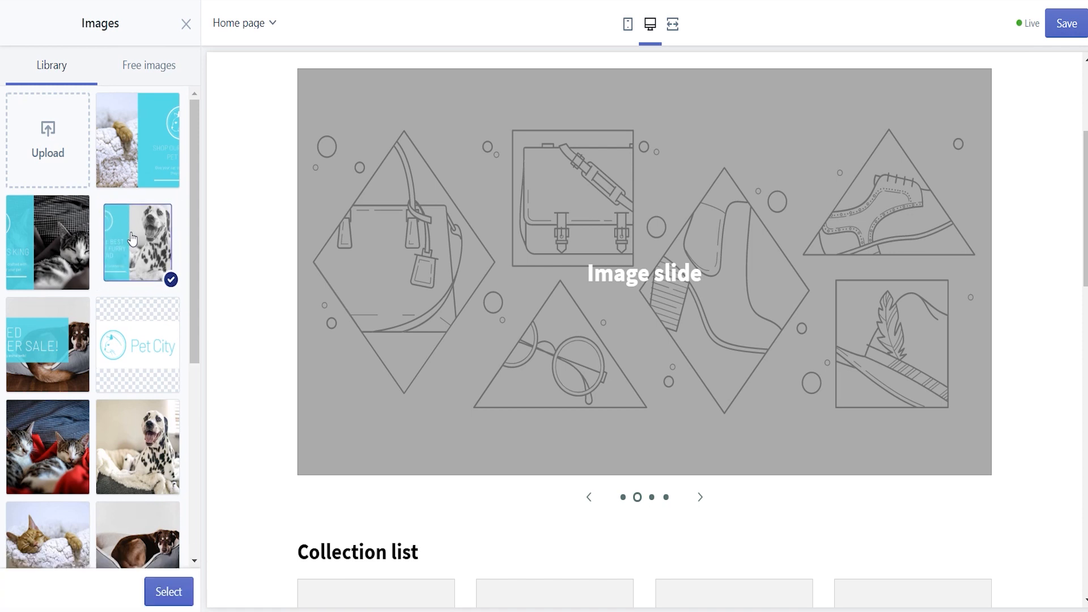
click(169, 592)
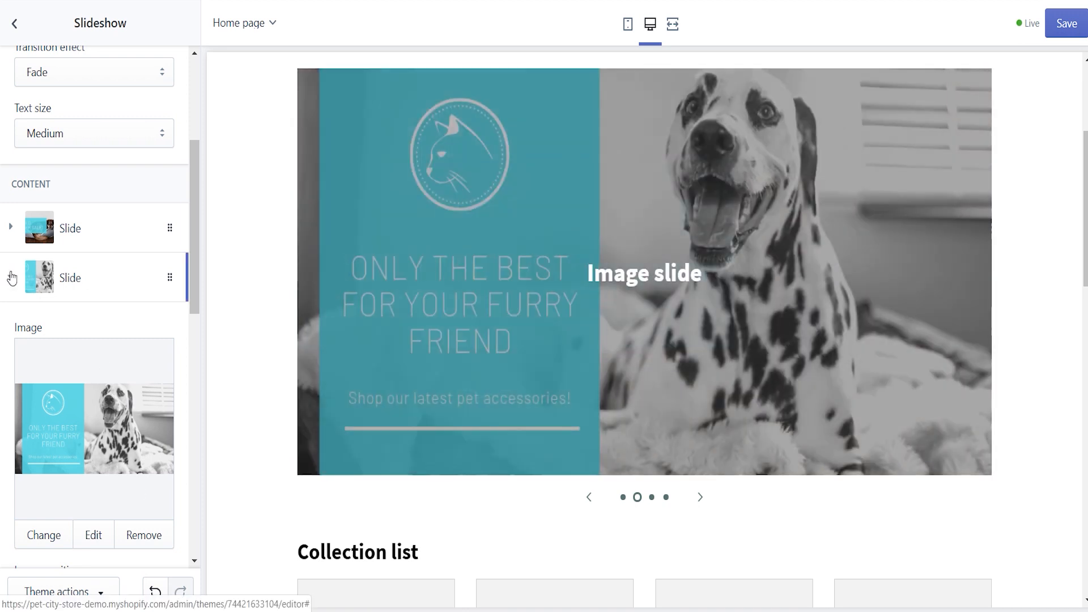
click(12, 276)
Step: Set the third slide's image to the sleeping cat banner "Comfort is king" and collapse the slide
click(72, 327)
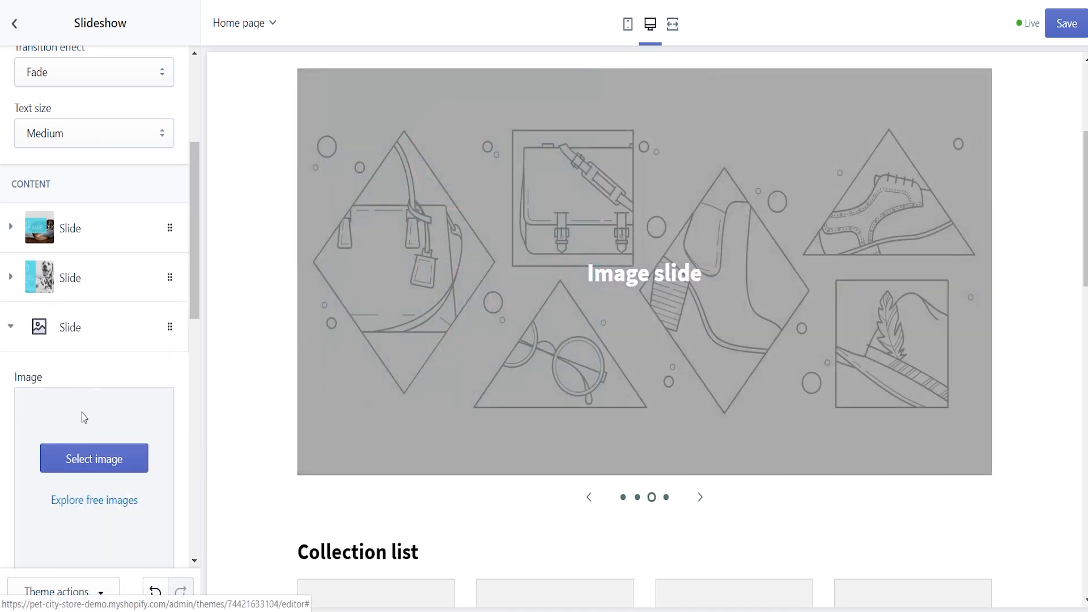
click(95, 459)
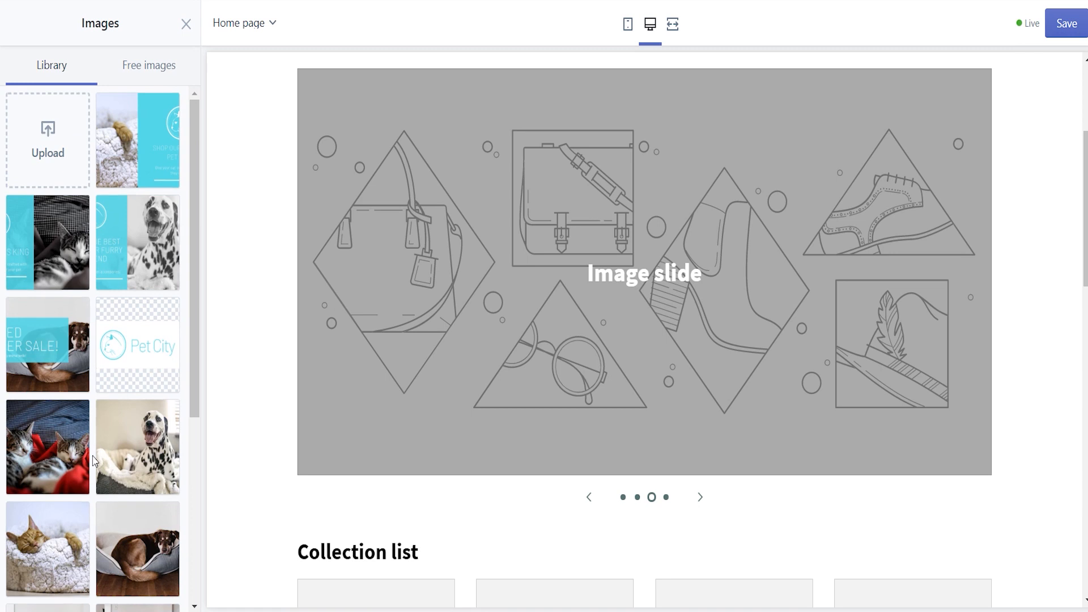
click(61, 259)
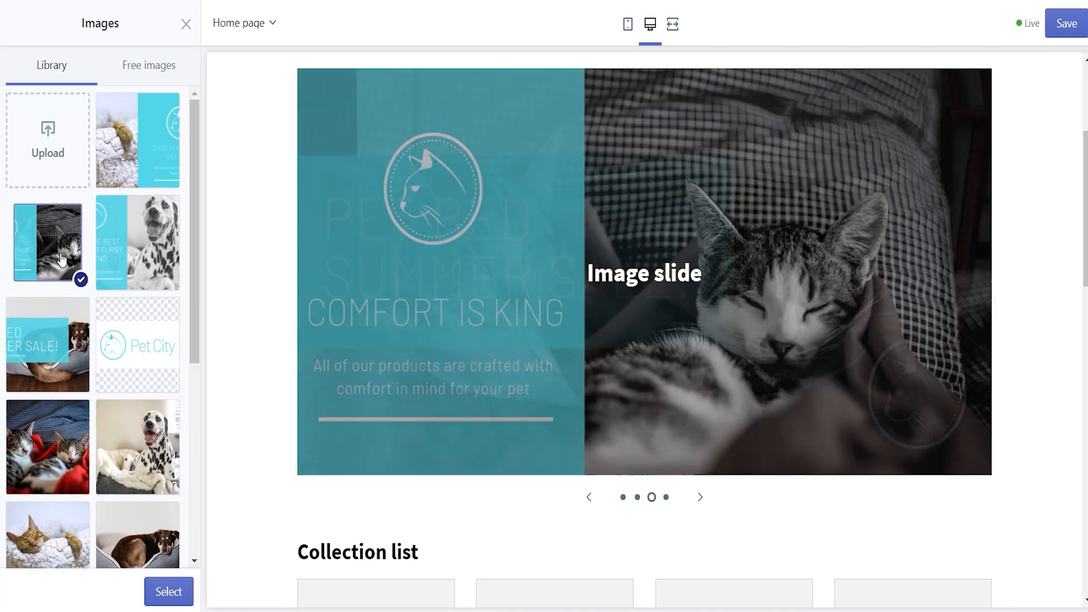
click(167, 590)
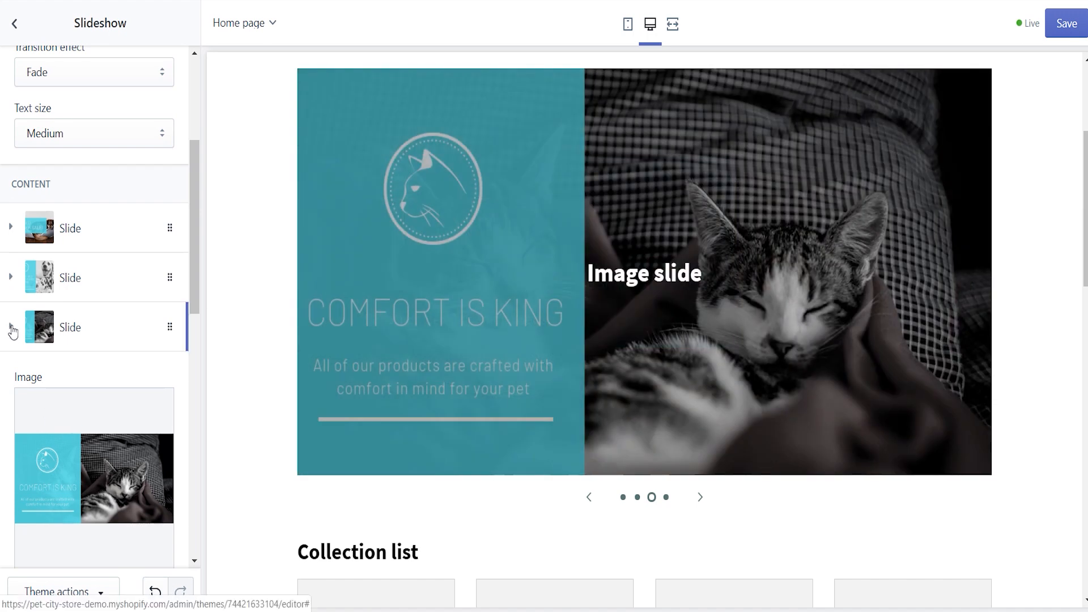
click(11, 329)
Step: Set the fourth slide's image to the "Shop our new fur pet beds" banner and check all slides in the preview before leaving the slideshow settings
click(48, 375)
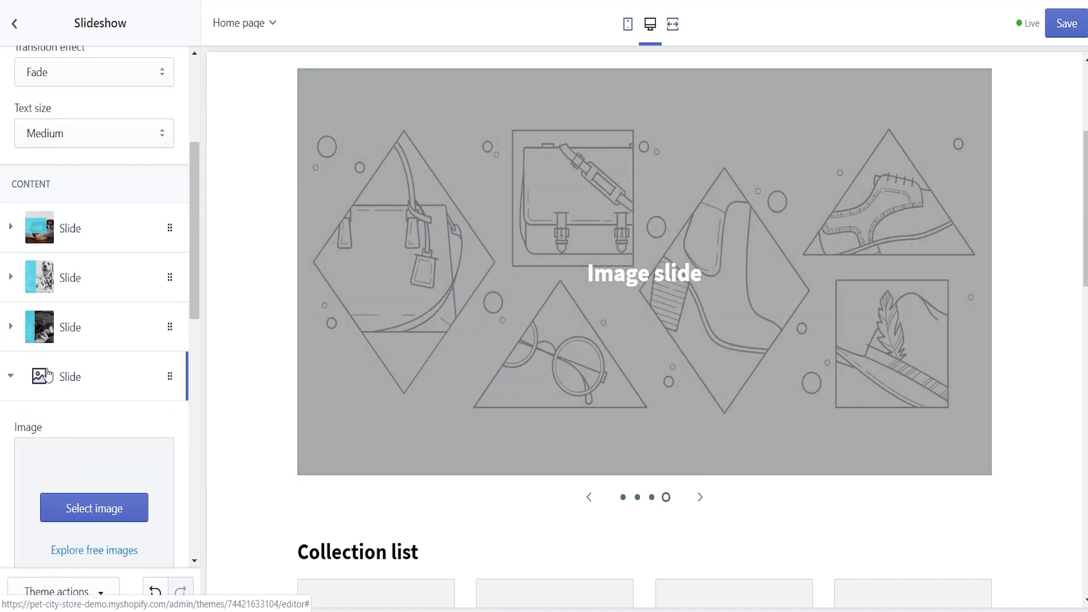
click(102, 516)
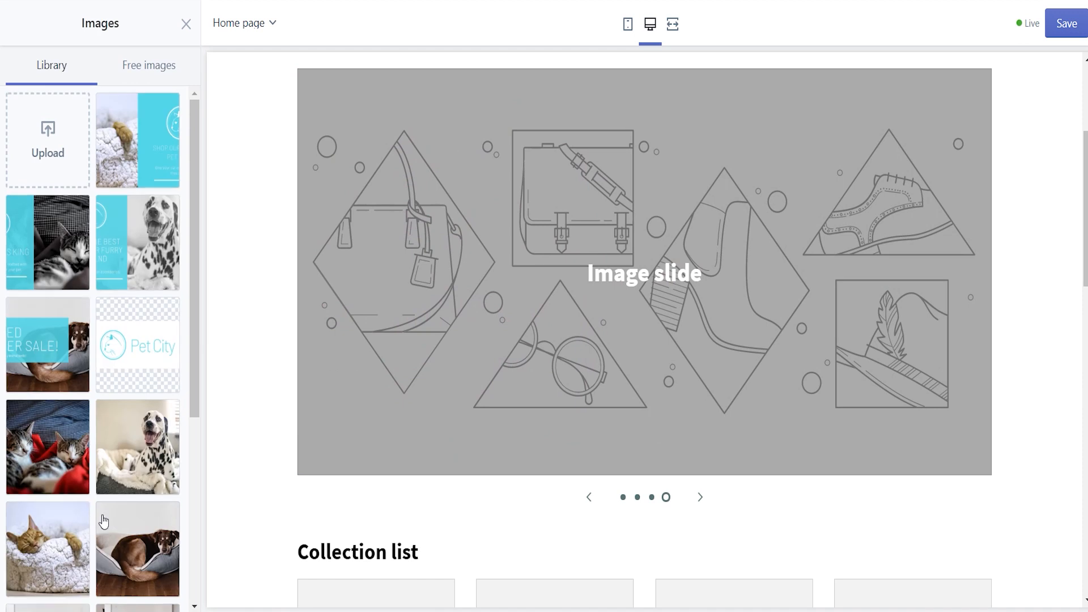
click(142, 150)
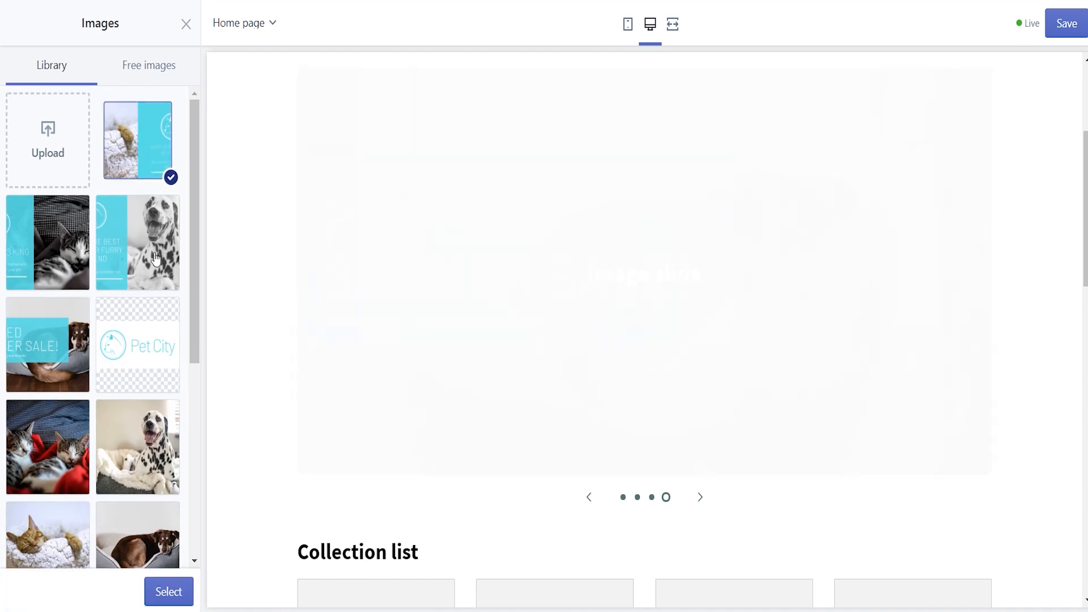
click(169, 591)
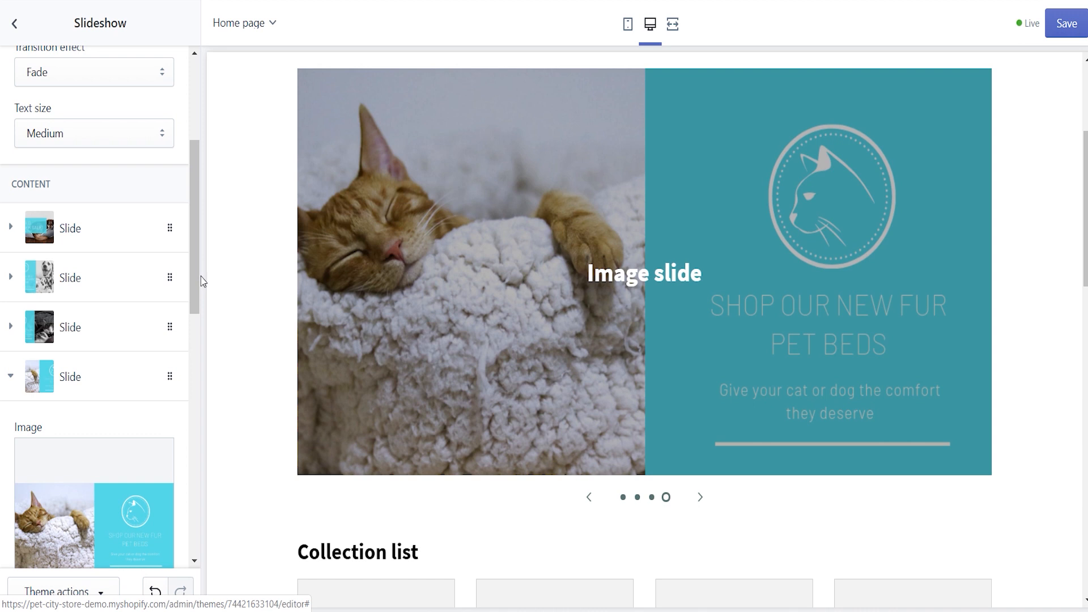
scroll(199, 298, down, 5)
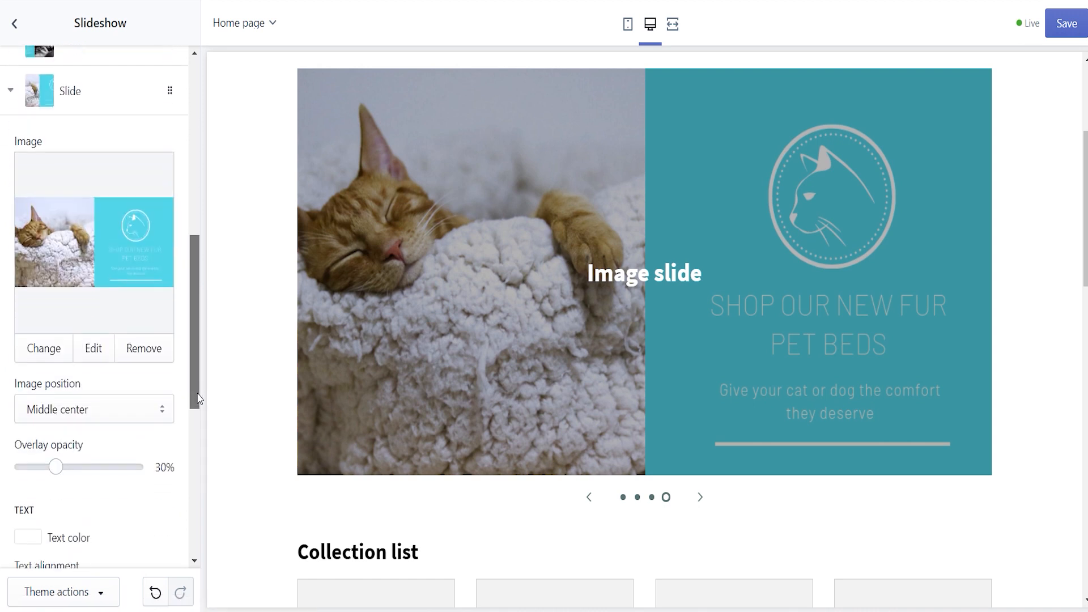
click(702, 497)
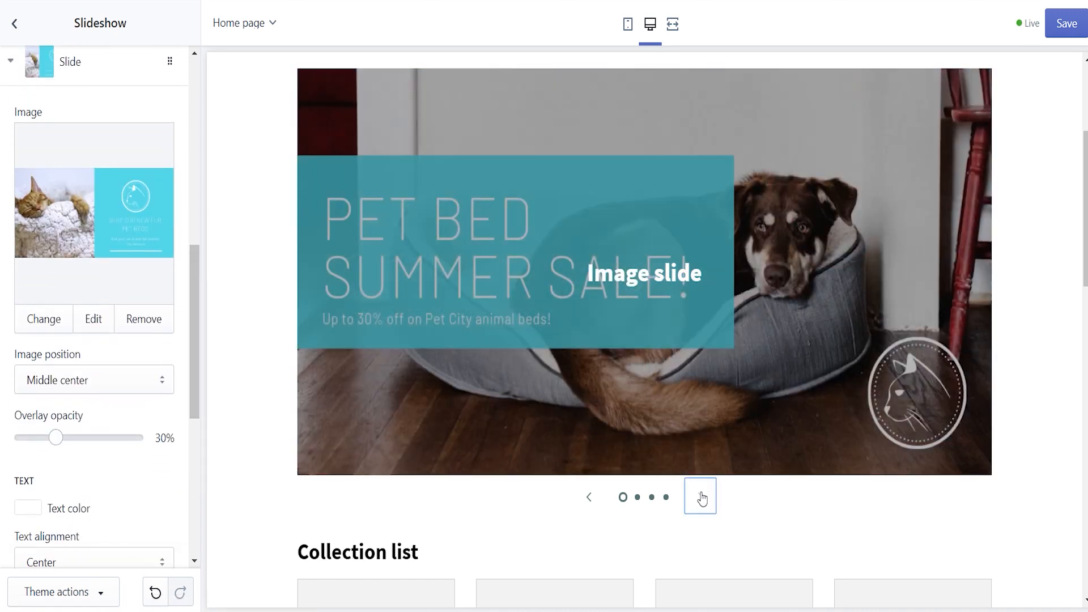
click(703, 498)
click(702, 498)
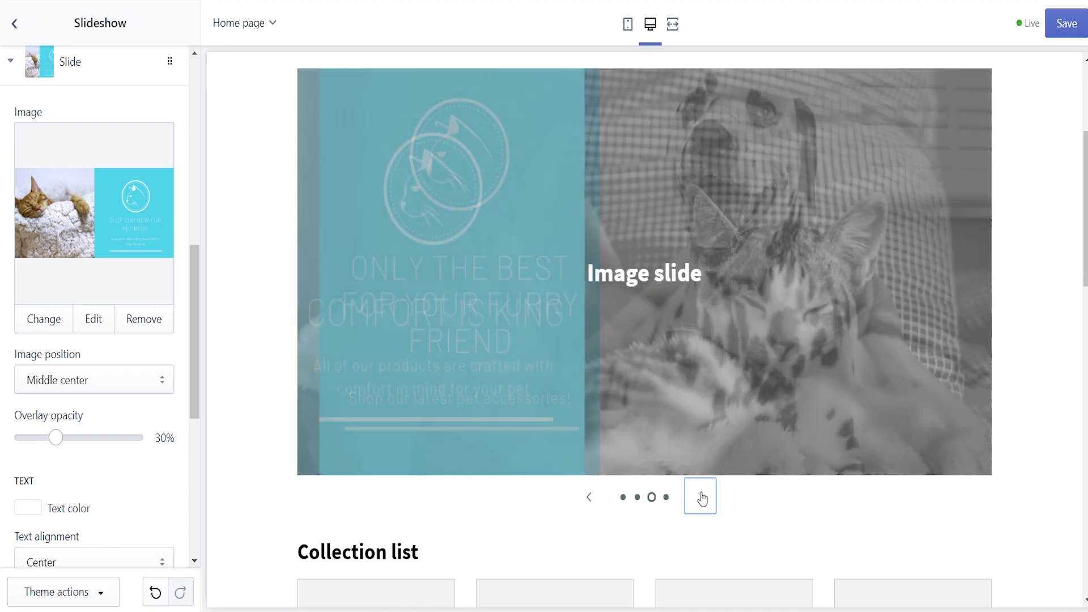
click(702, 497)
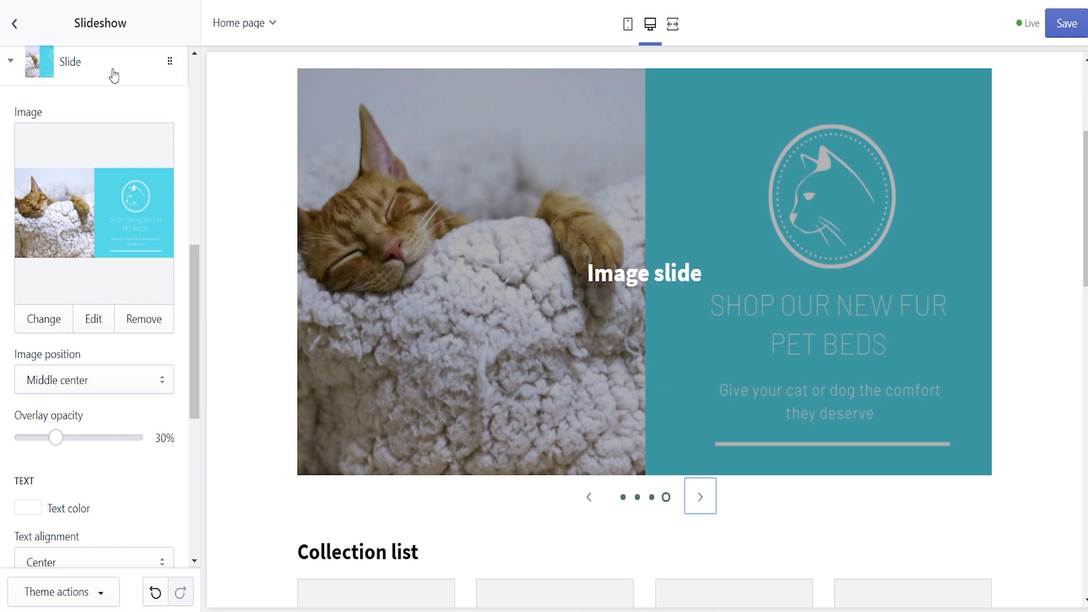
click(16, 25)
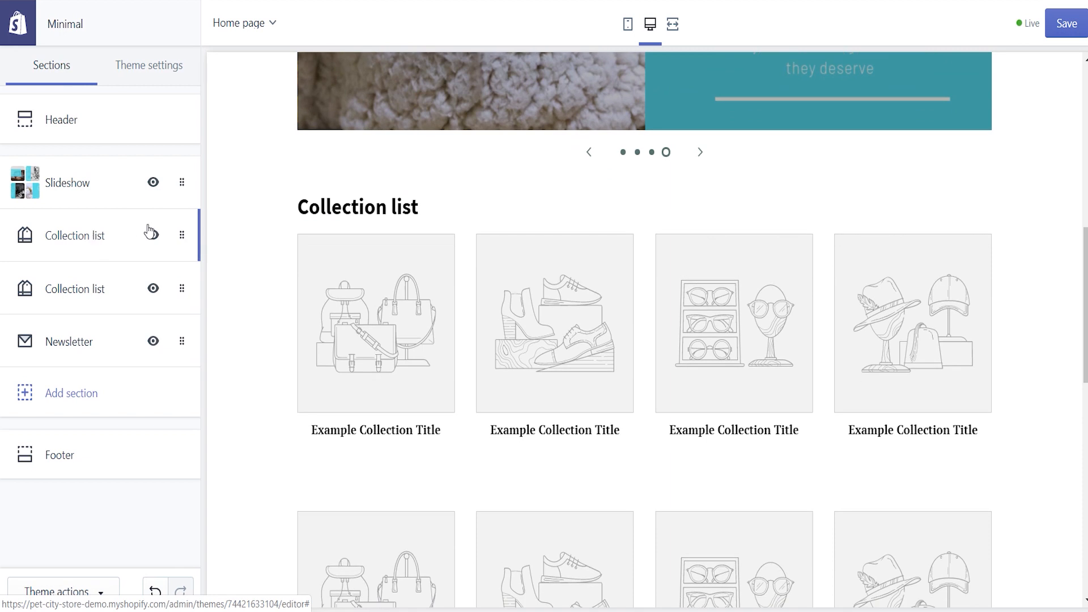
Step: Remove both Collection list sections and the Newsletter section from the home page
click(28, 238)
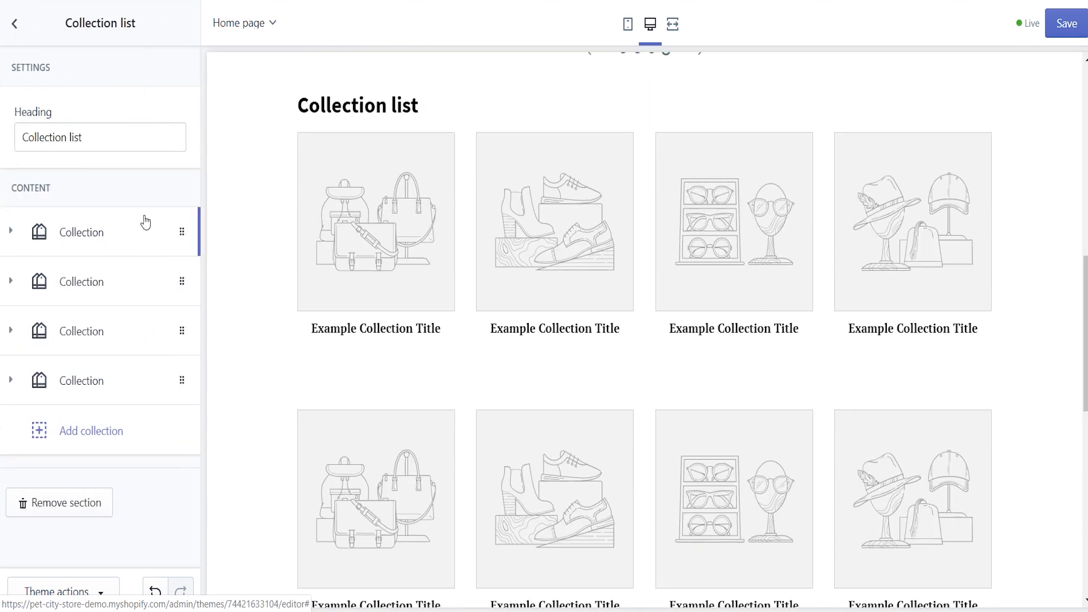
click(75, 502)
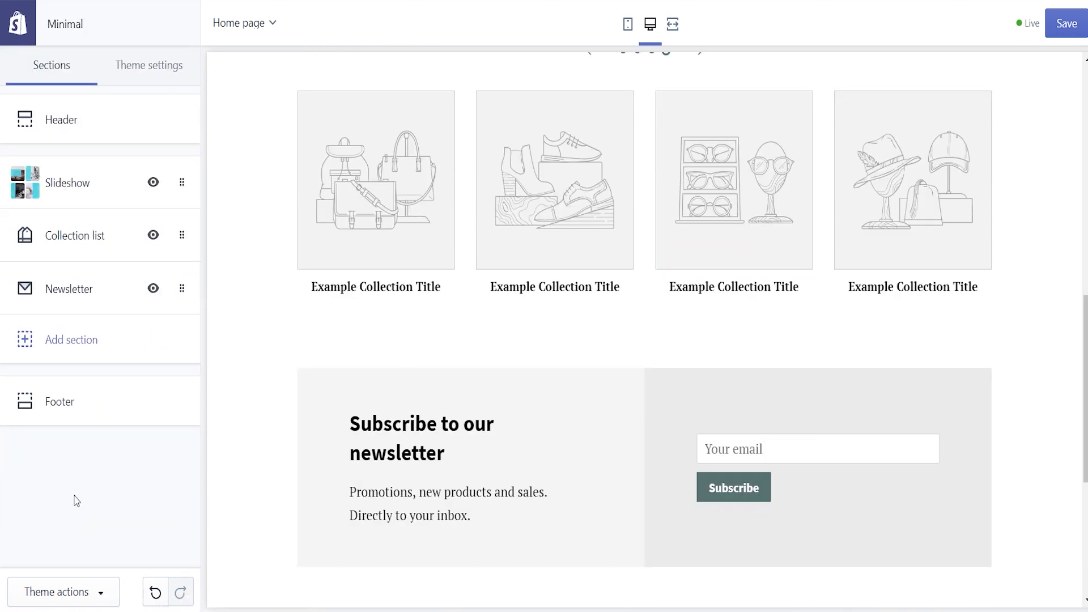
click(31, 237)
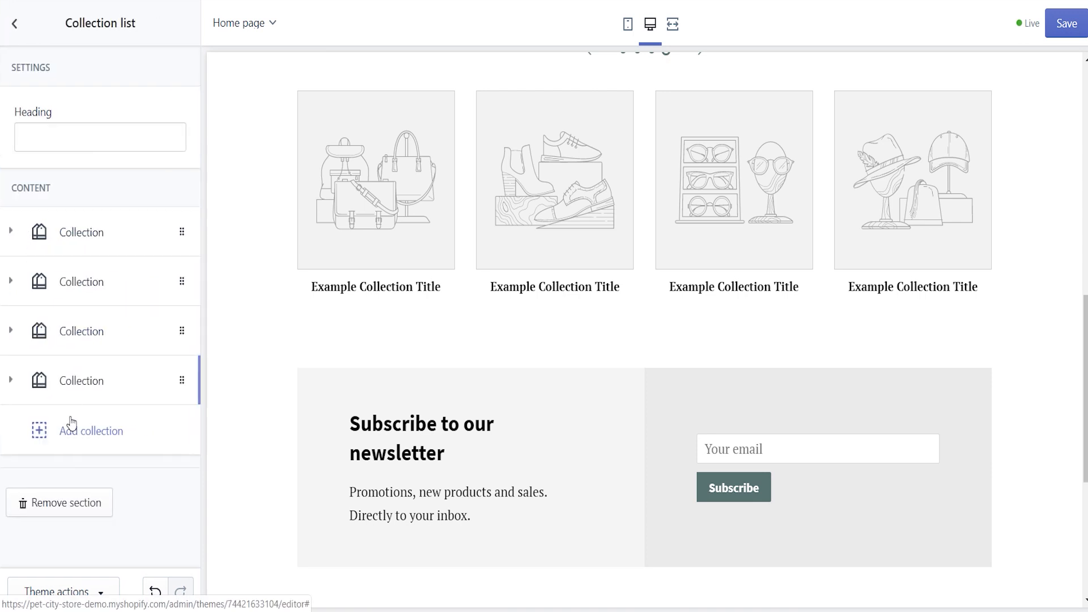
click(55, 503)
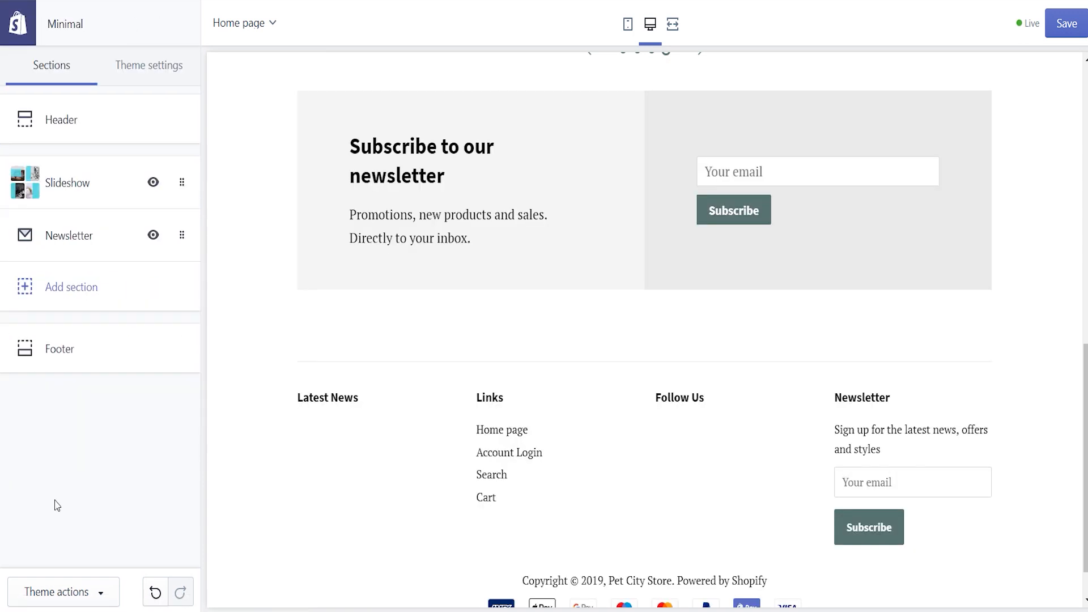
click(40, 234)
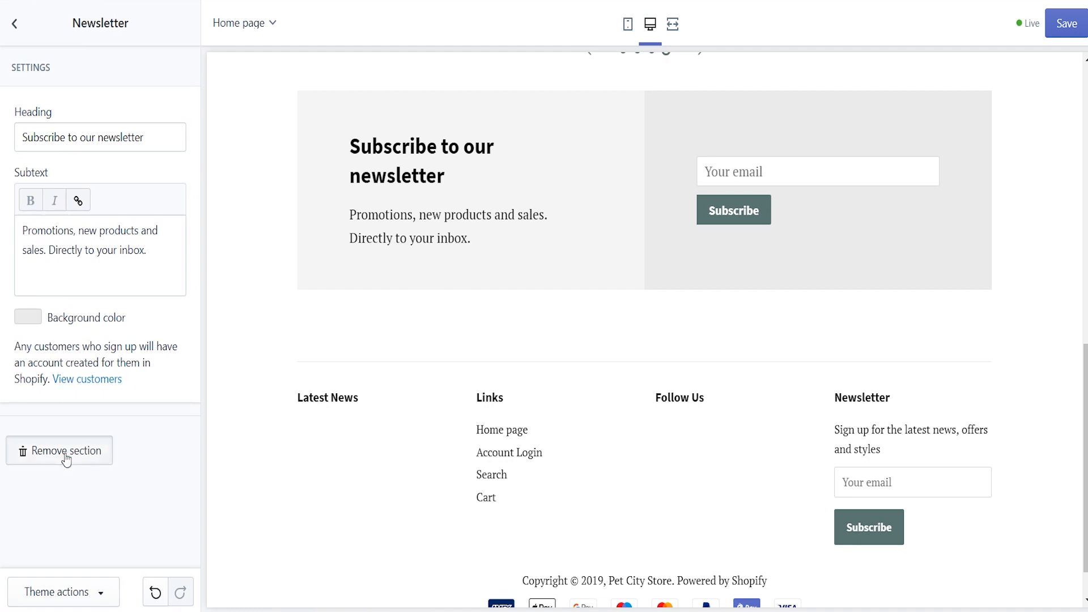
click(66, 453)
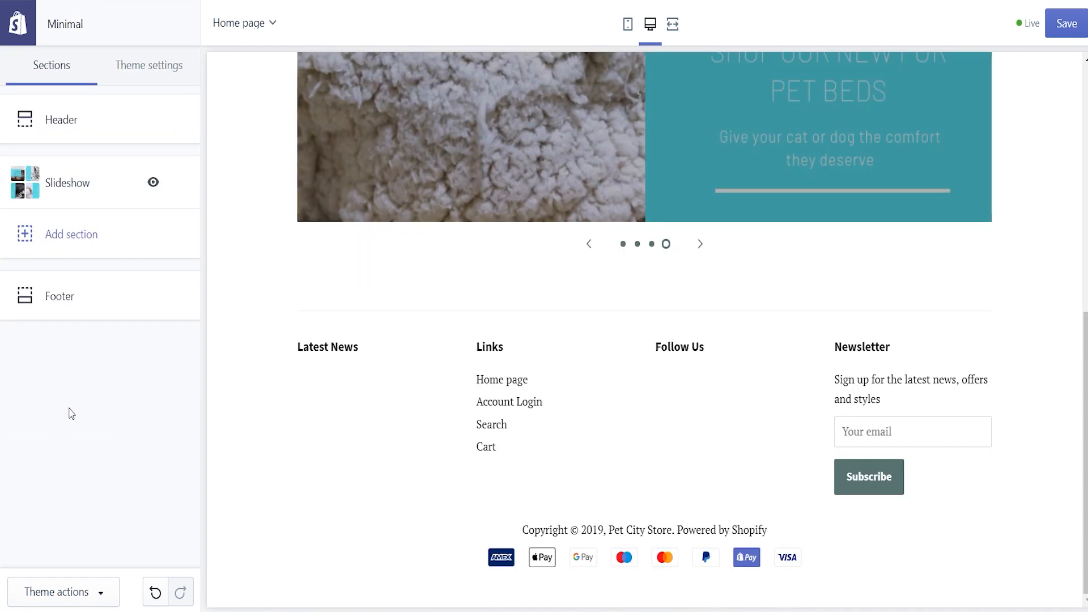
Step: Add a Featured collection section to the home page and set its collection to Dog Jackets
click(56, 235)
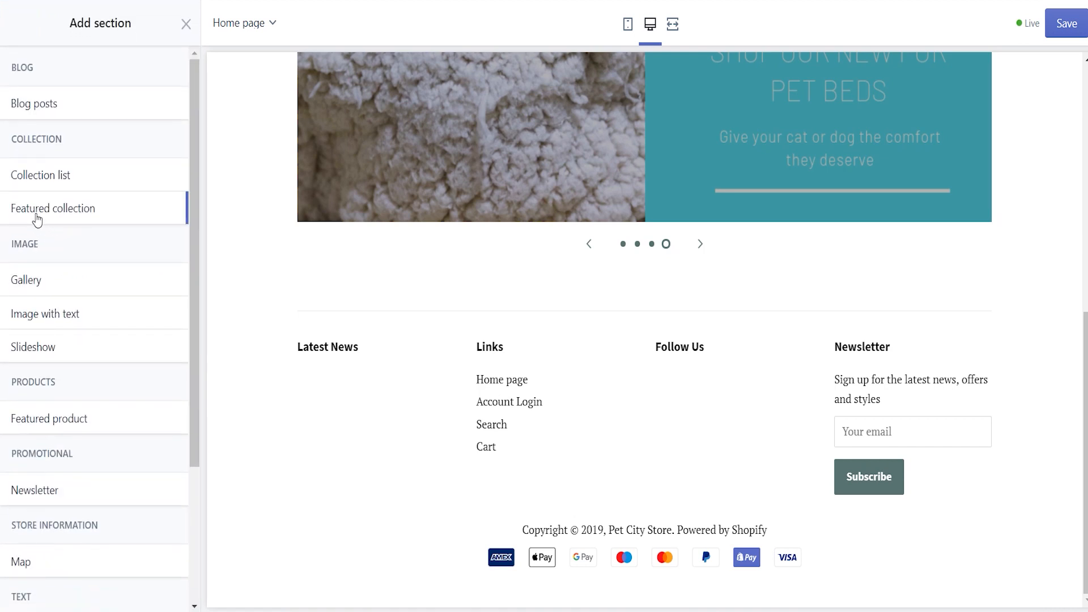
click(36, 219)
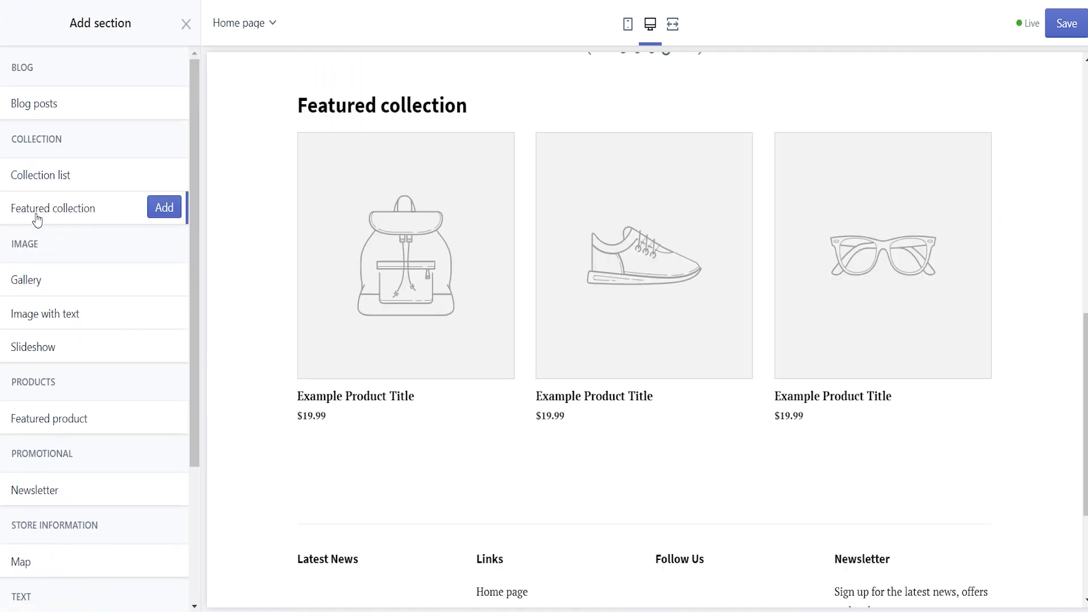
click(162, 208)
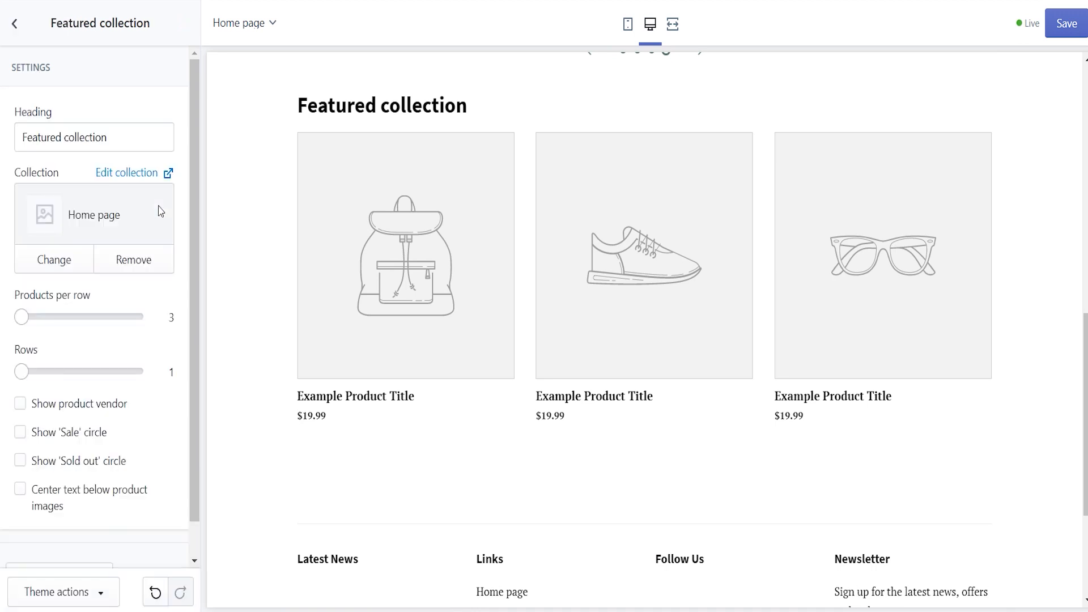
click(67, 261)
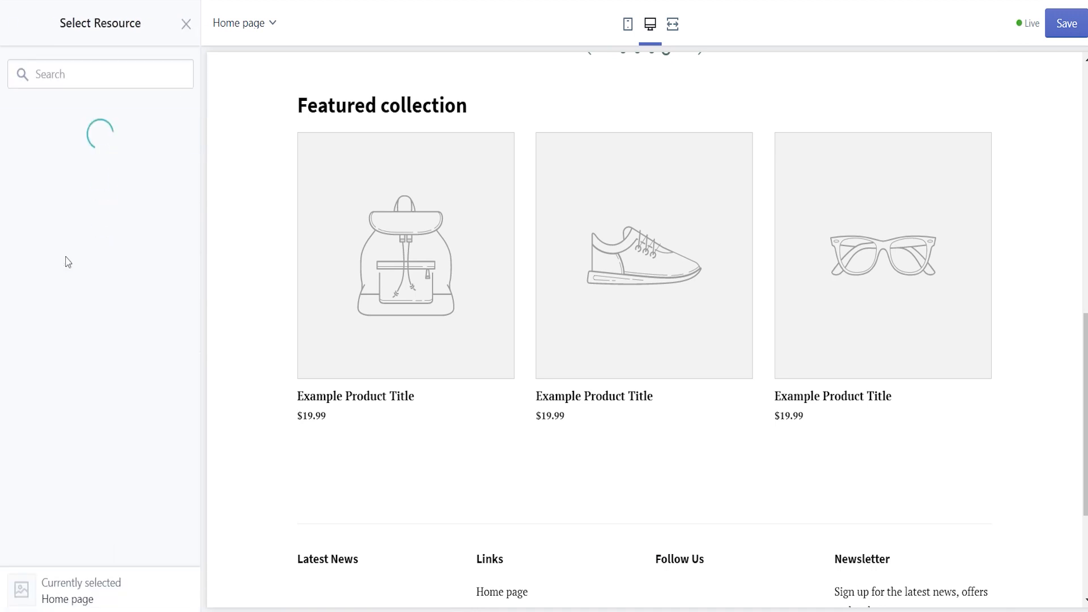
click(58, 187)
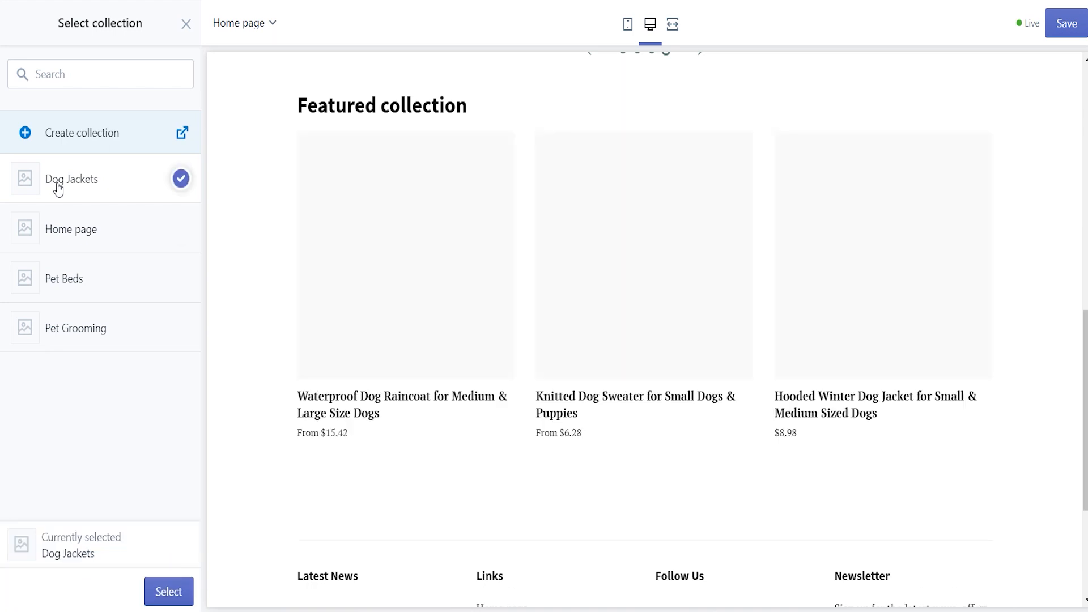
click(169, 591)
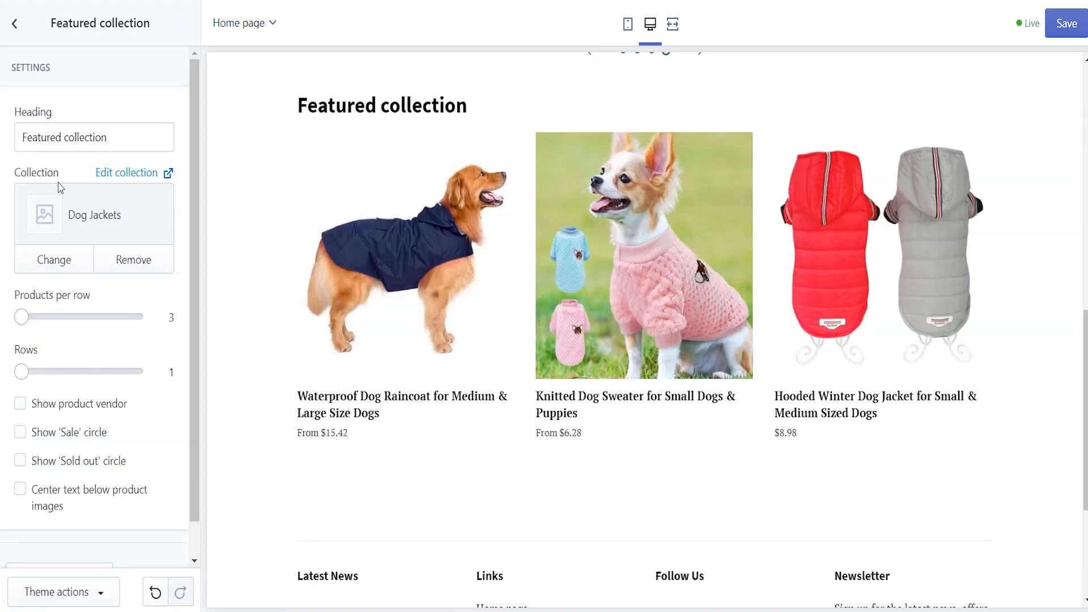
Step: Set the featured section's heading to "Dog Jackets", enable its 'Sale' circle and return to the section list
drag(115, 146, 1, 159)
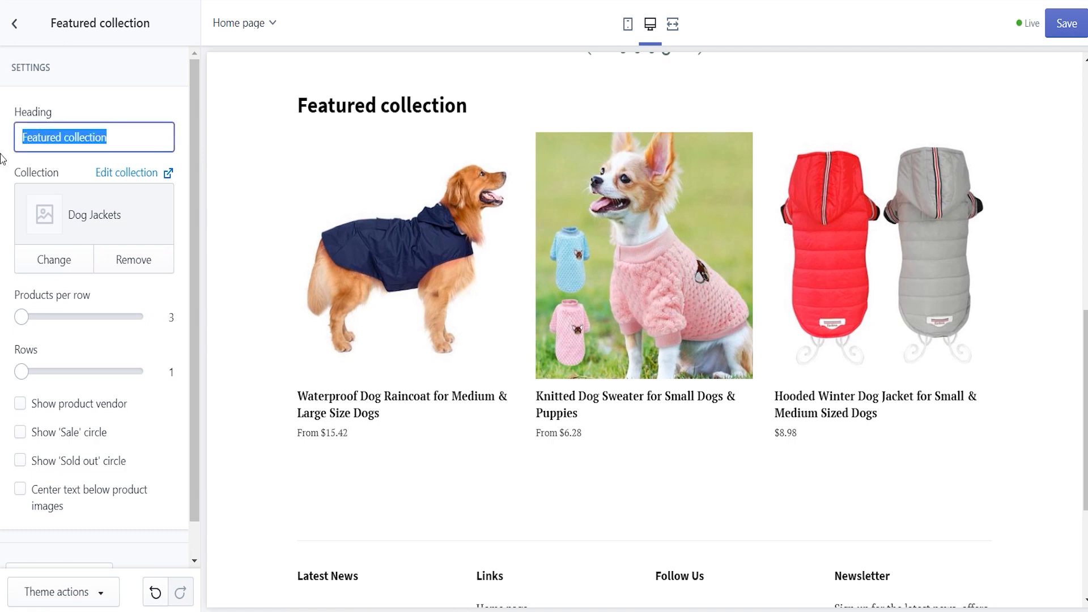
text(Dog Jackets)
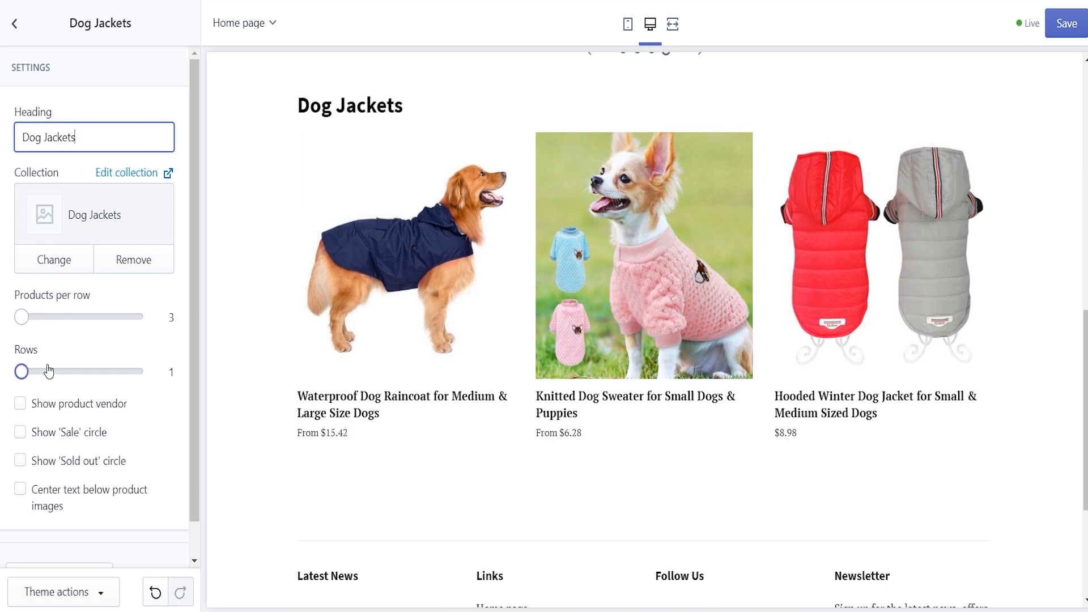
click(20, 431)
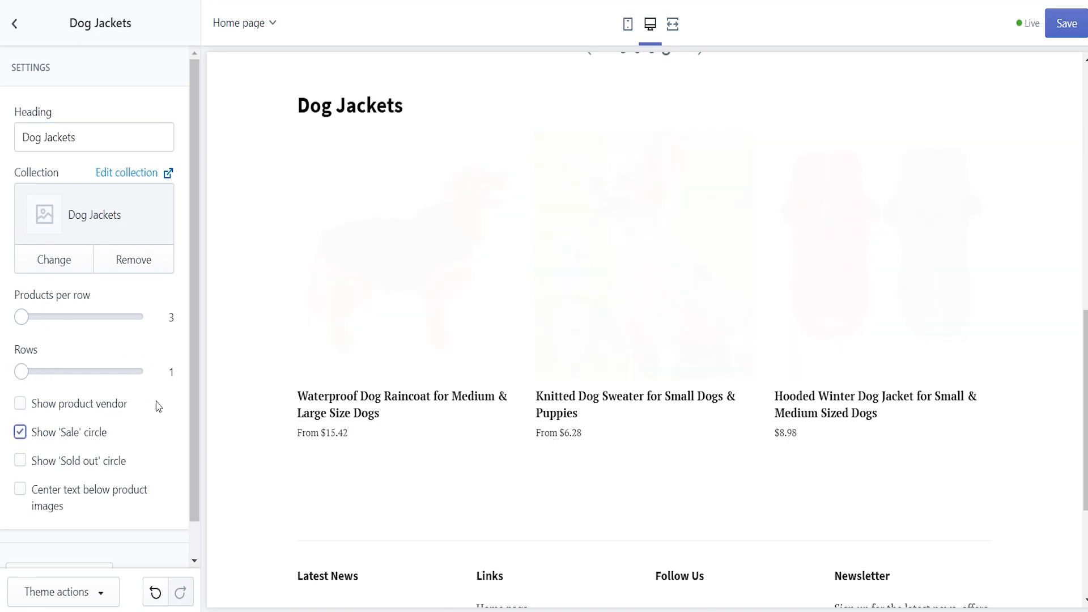
scroll(189, 413, down, 1)
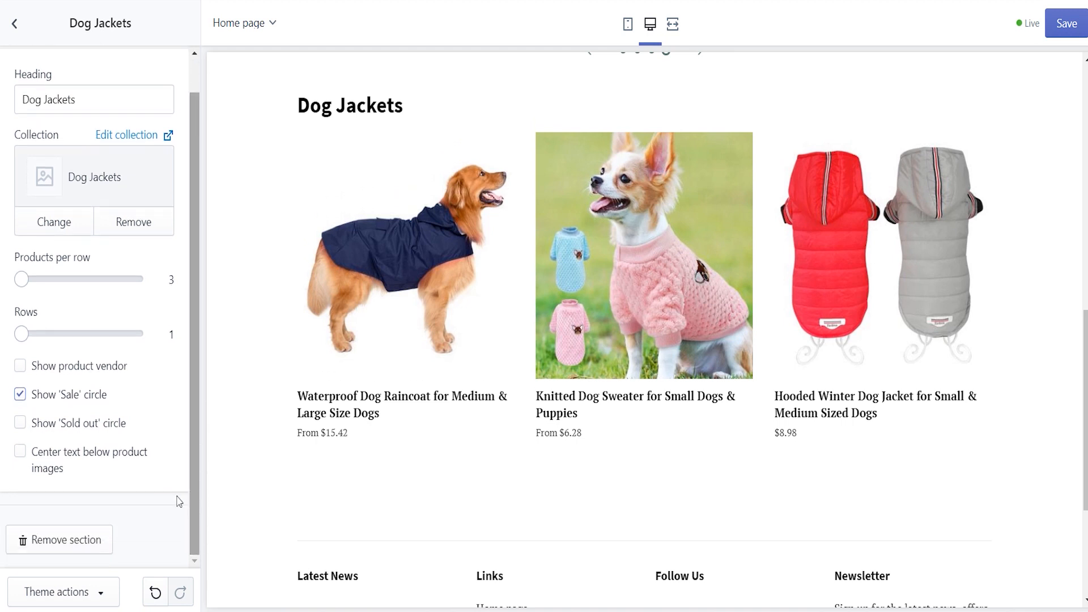
click(18, 34)
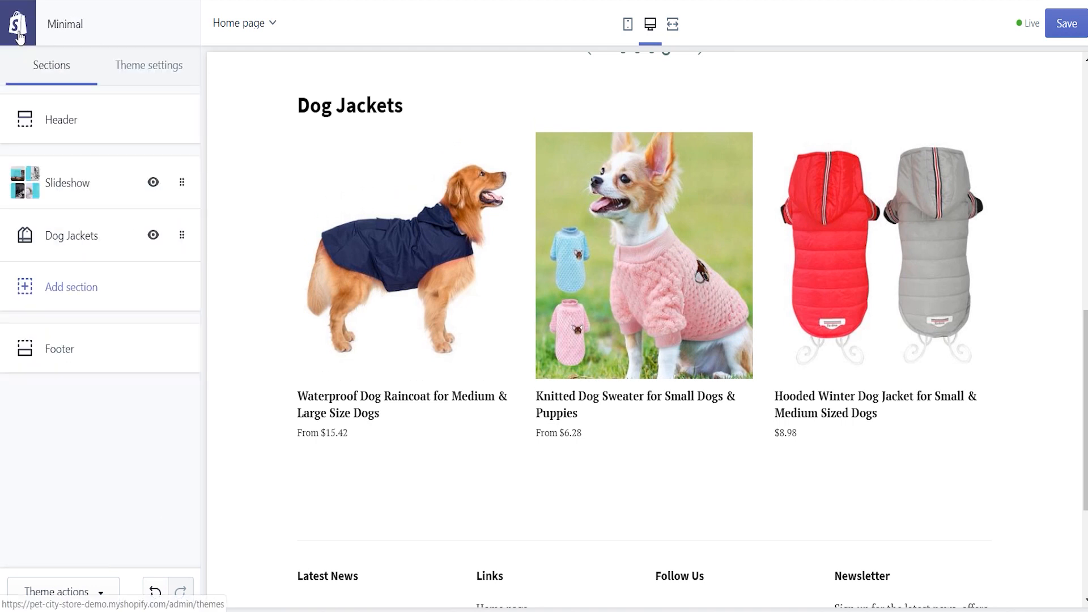
Step: Add a second Featured collection section to the home page and set its collection to Pet Beds
click(69, 295)
mouse_move(88, 222)
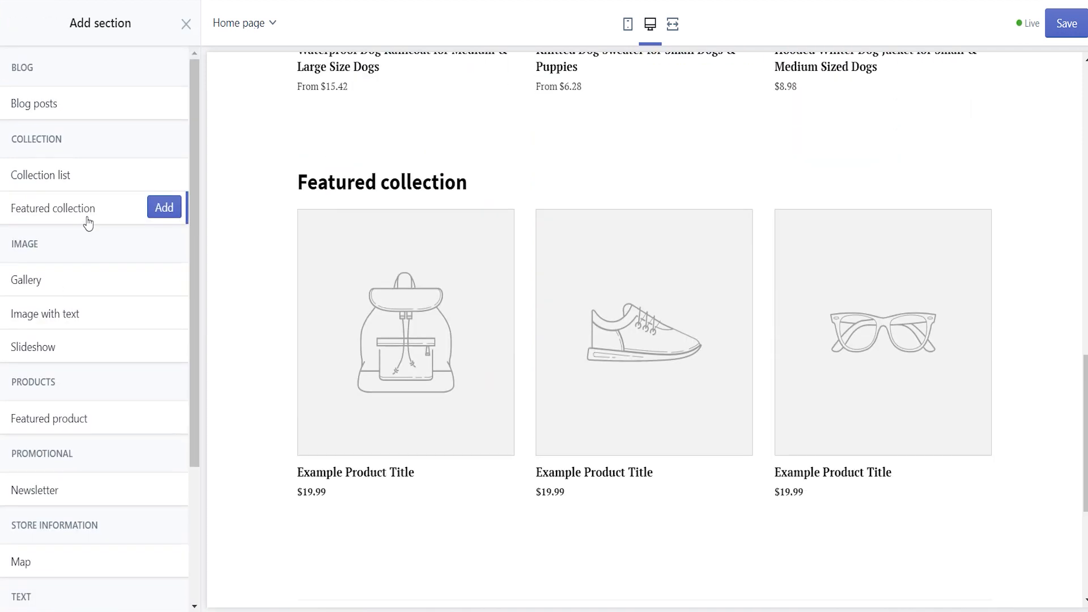
click(165, 206)
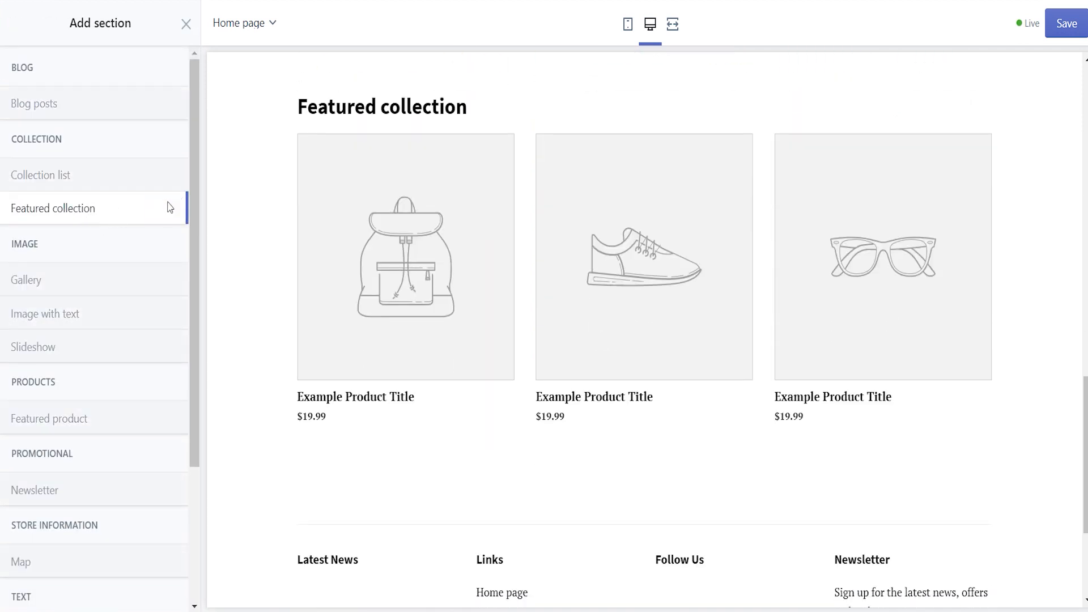
click(76, 260)
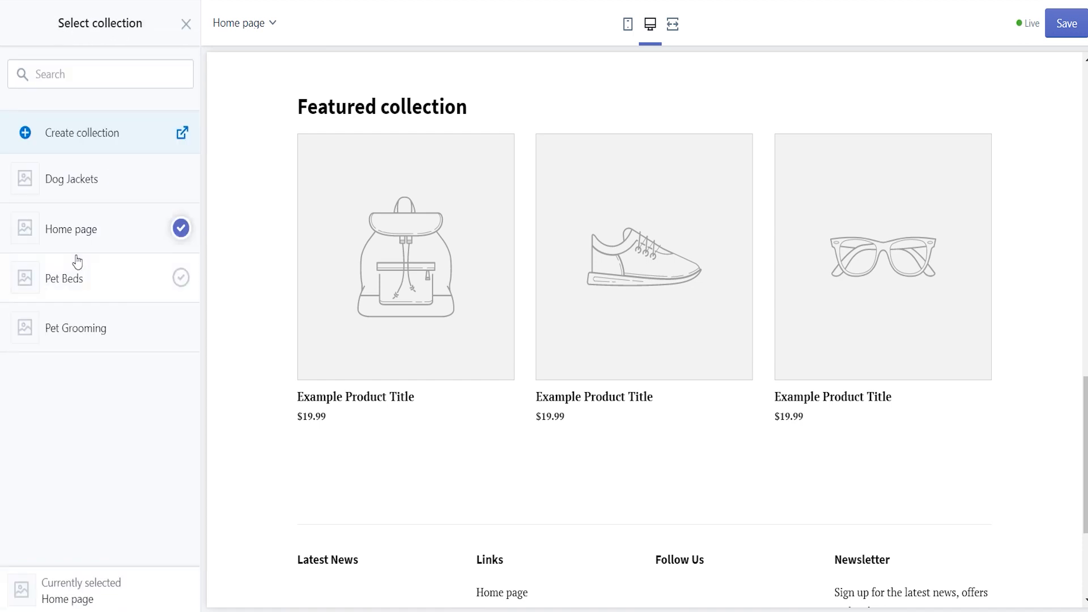
click(83, 288)
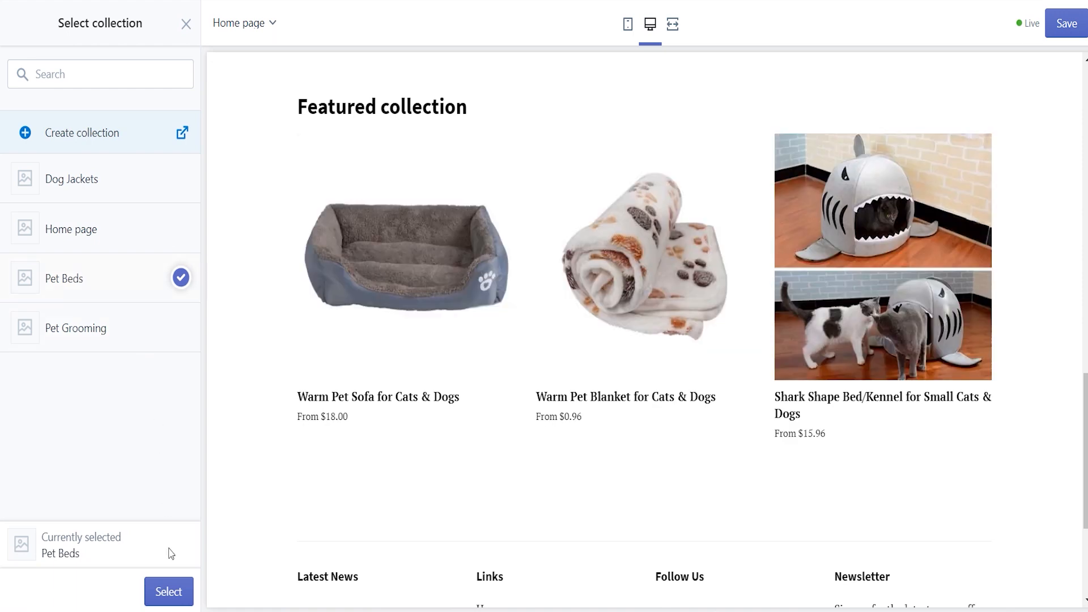
click(168, 591)
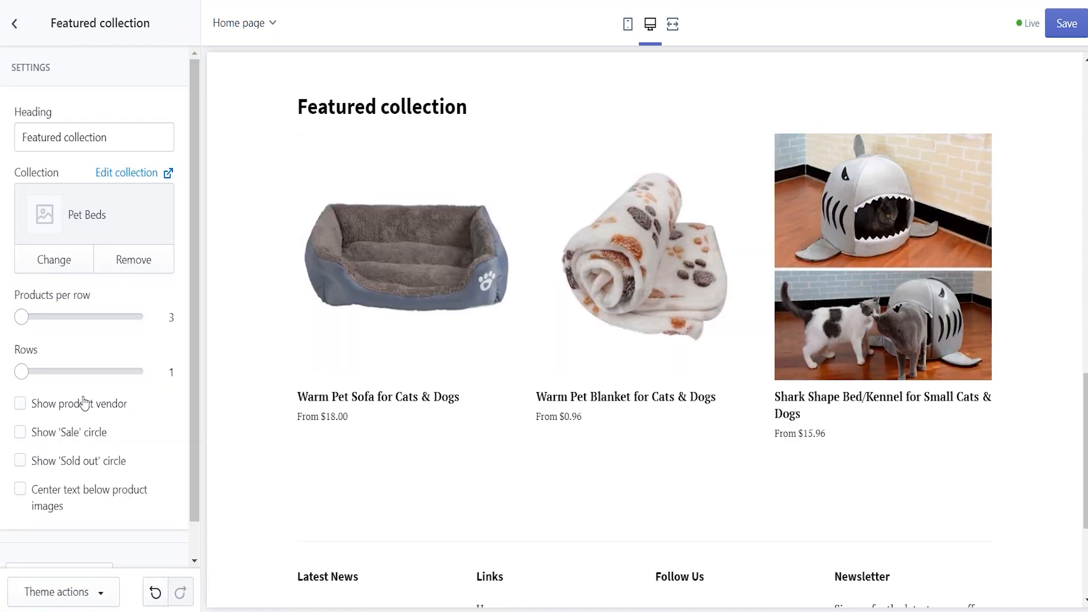
Step: Enable the 'Sale' circle for the Pet Beds section, try 4 products per row and set it back to 3
click(18, 433)
click(52, 316)
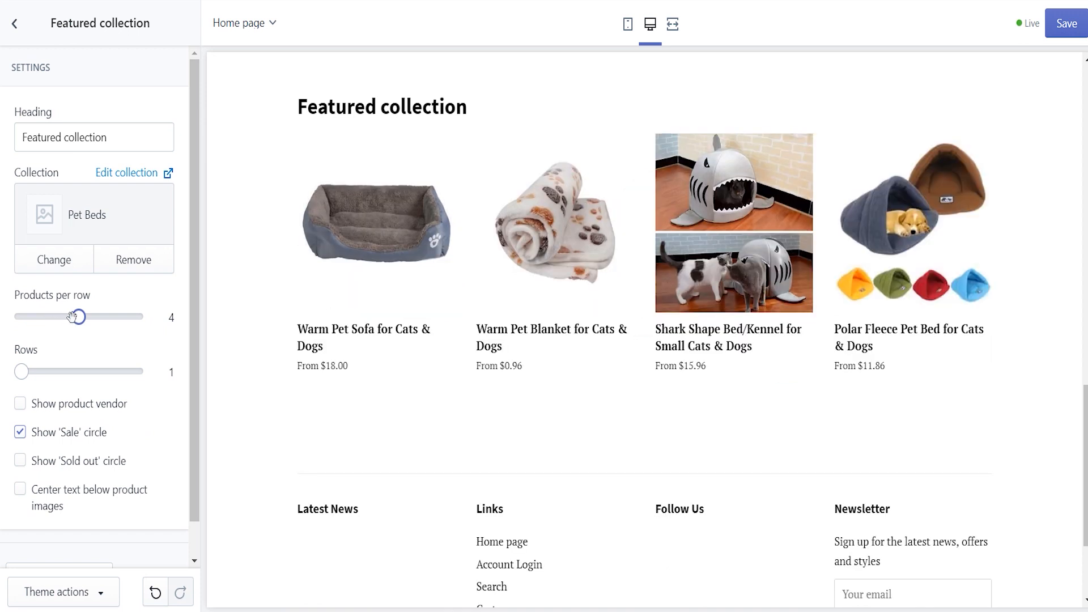
drag(61, 317, 27, 319)
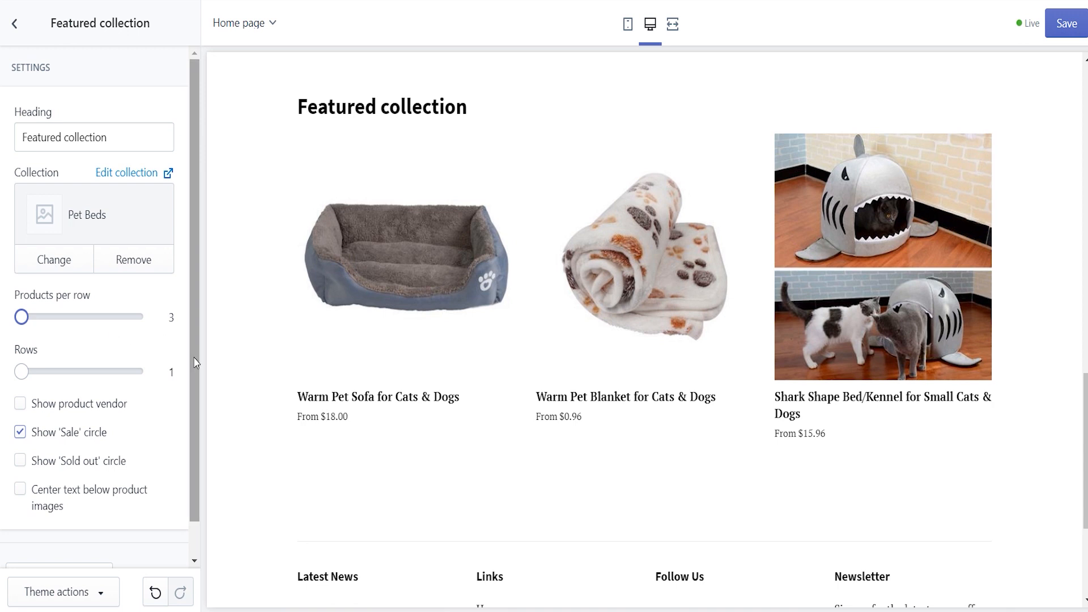
scroll(191, 455, down, 1)
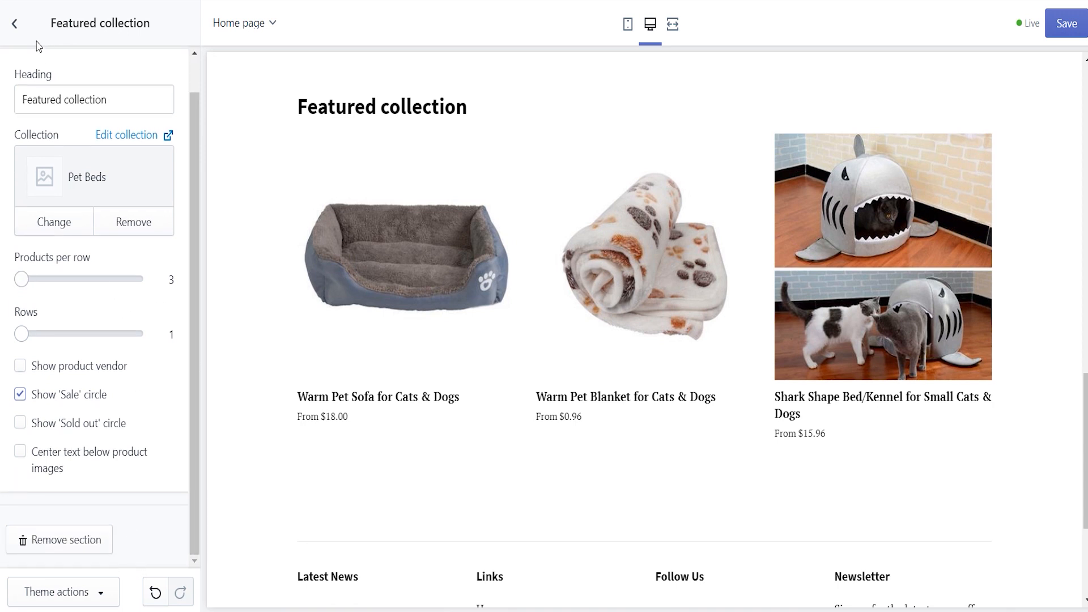
click(15, 24)
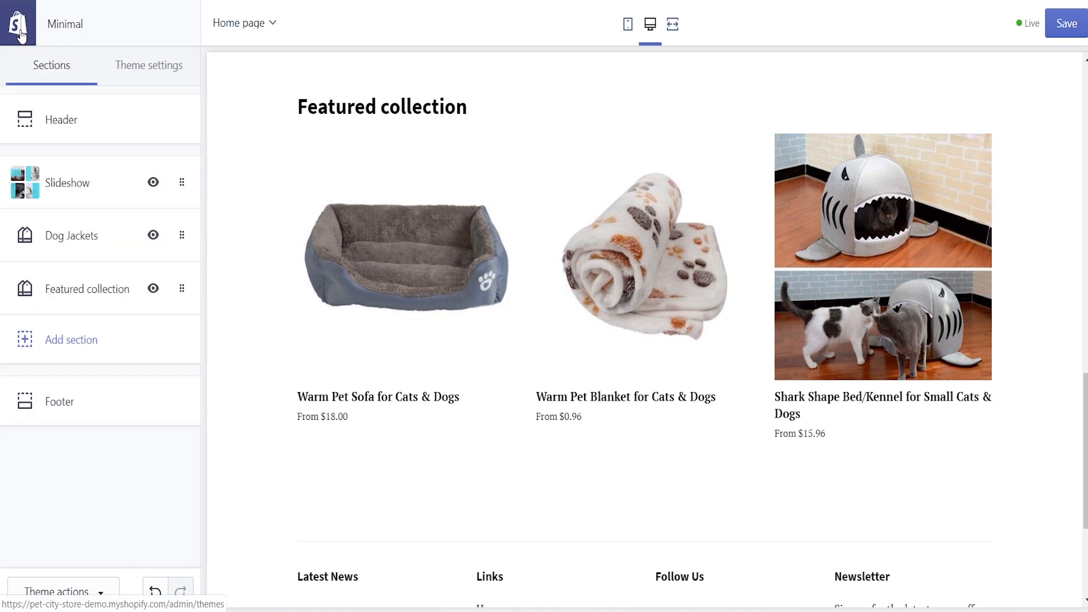
Step: Add a third Featured collection section to the home page and set its collection to Pet Grooming
click(79, 338)
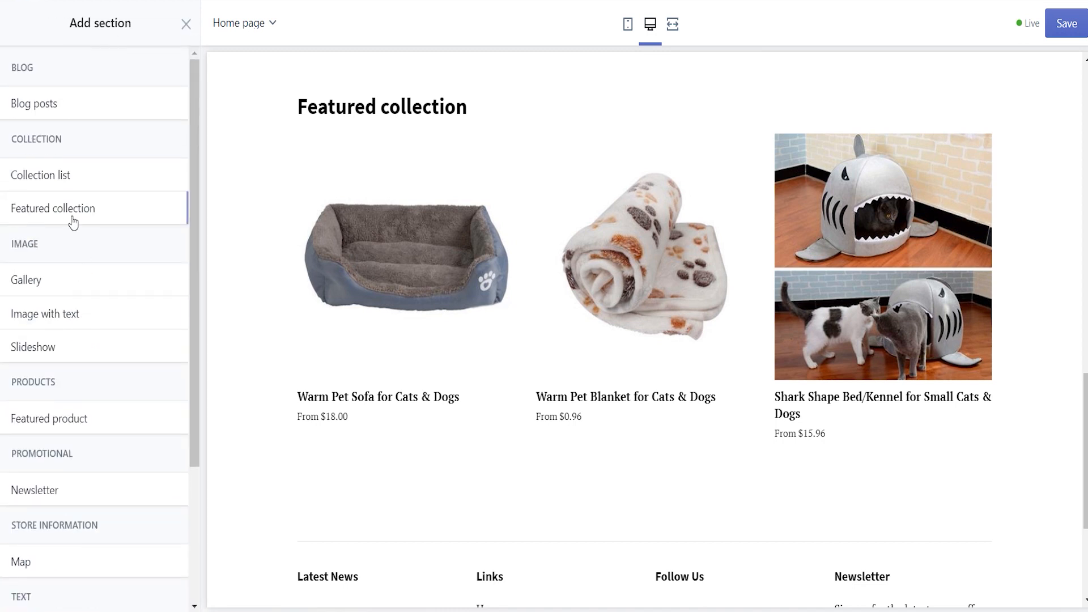
mouse_move(69, 218)
click(161, 208)
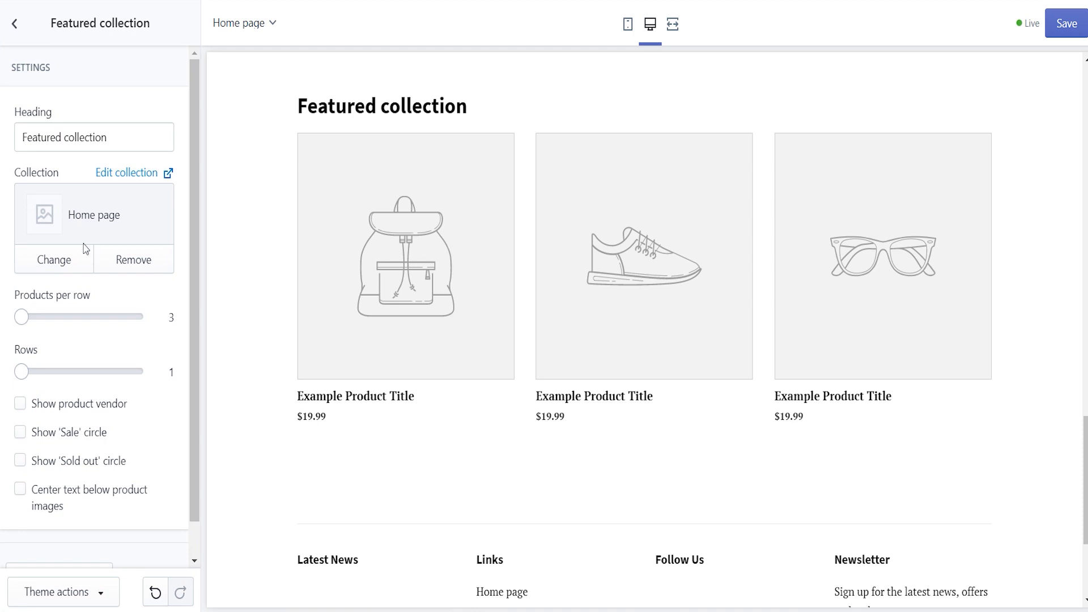
click(53, 260)
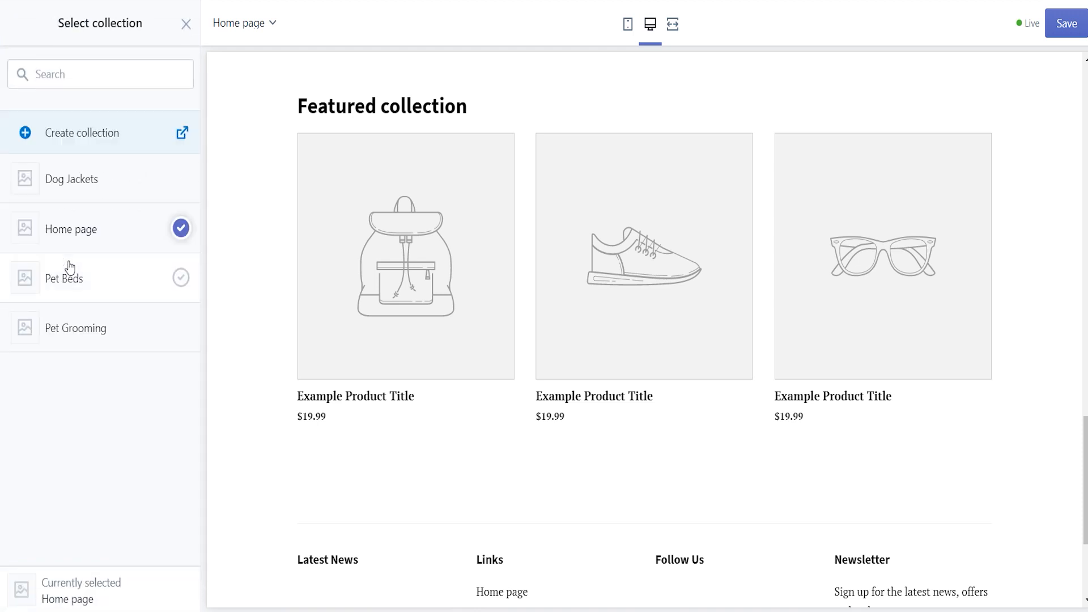
click(99, 335)
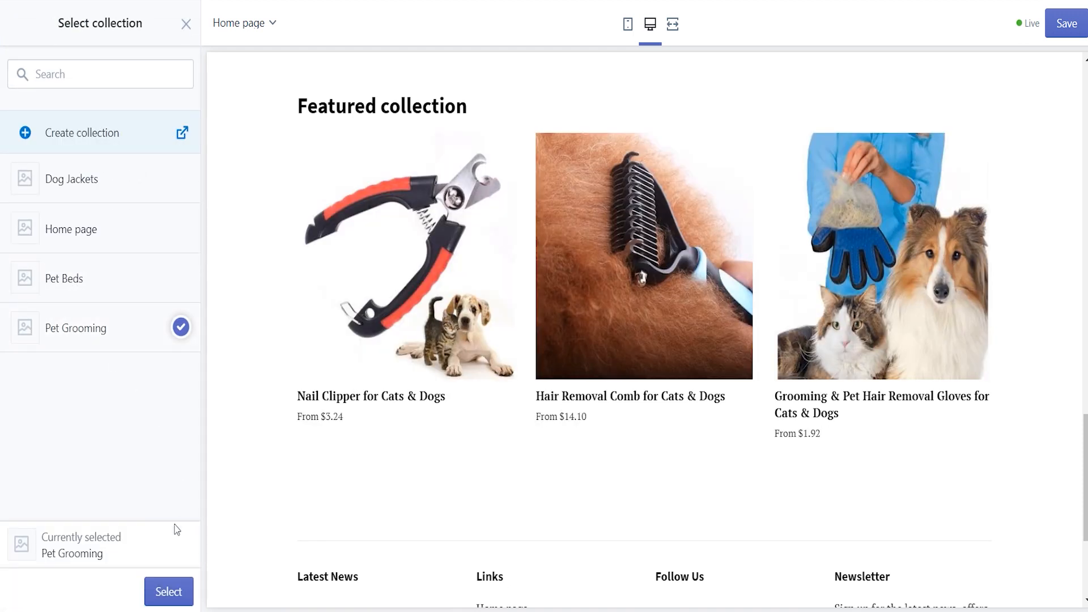
click(164, 592)
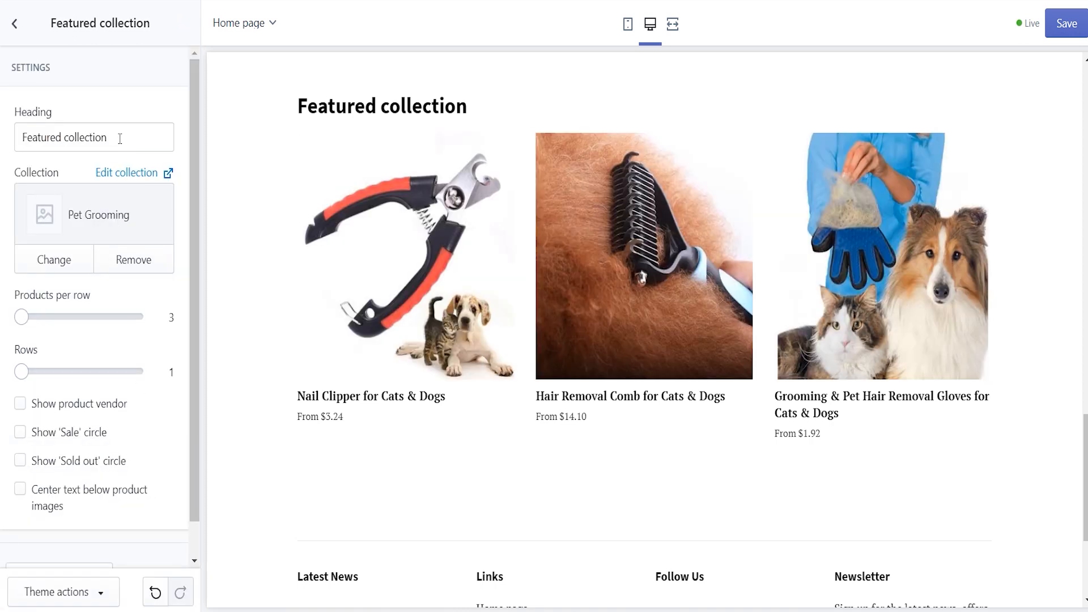
Step: Set the new section's heading to "Pet Grooming", enable its 'Sale' circle and review the collections in the preview
text(Pet Grooming)
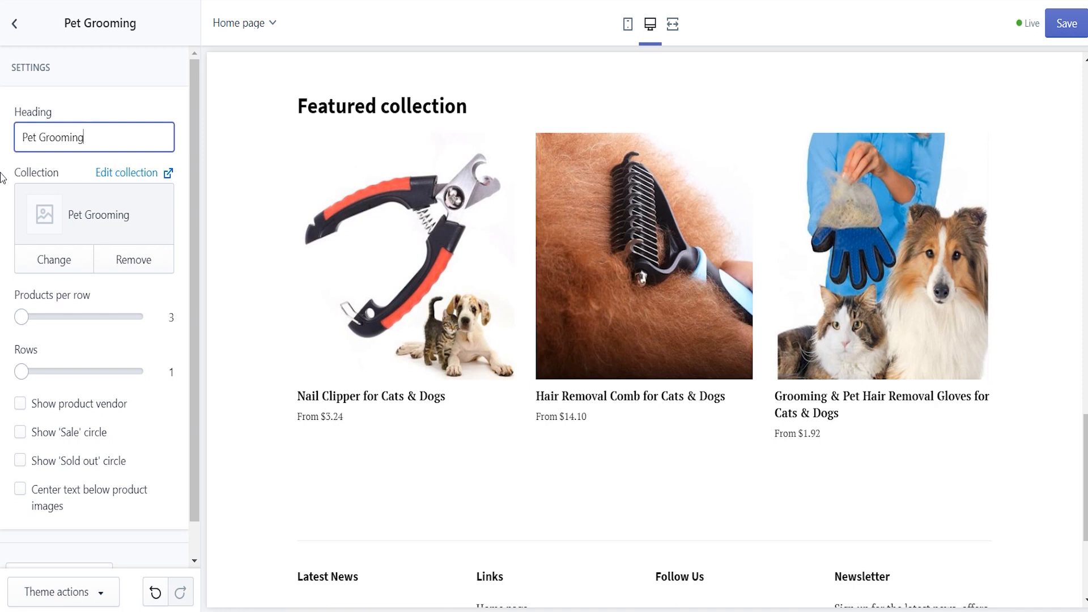
click(20, 432)
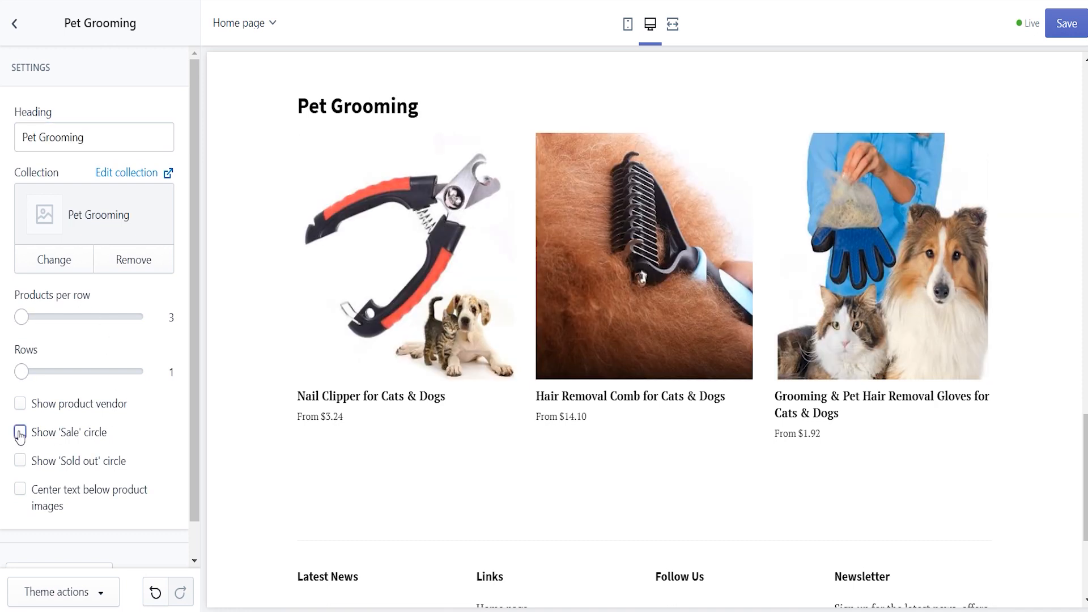
scroll(168, 440, down, 1)
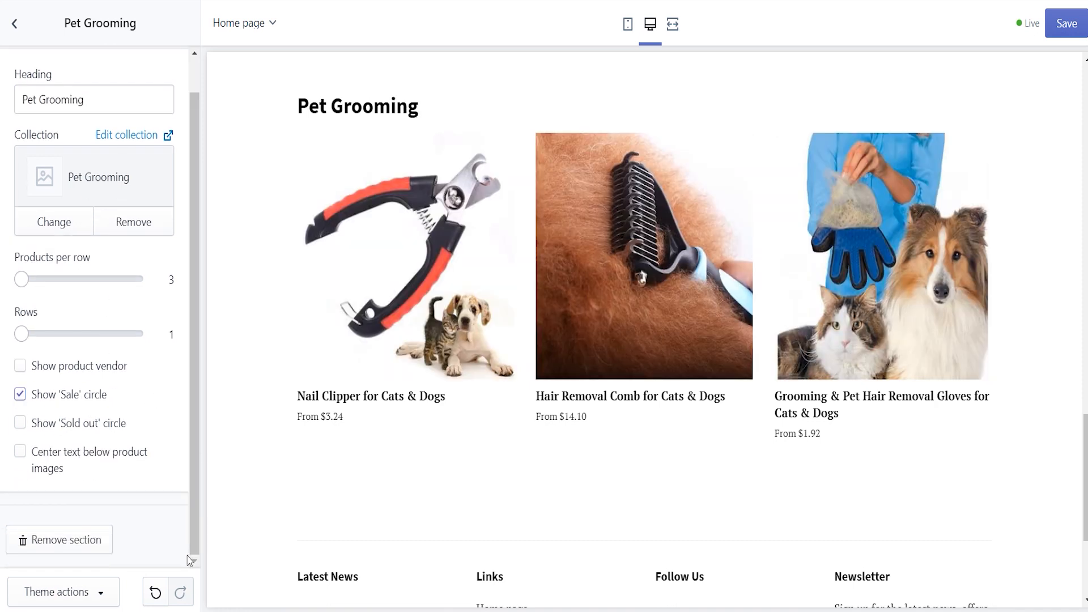
drag(1085, 436, 1076, 266)
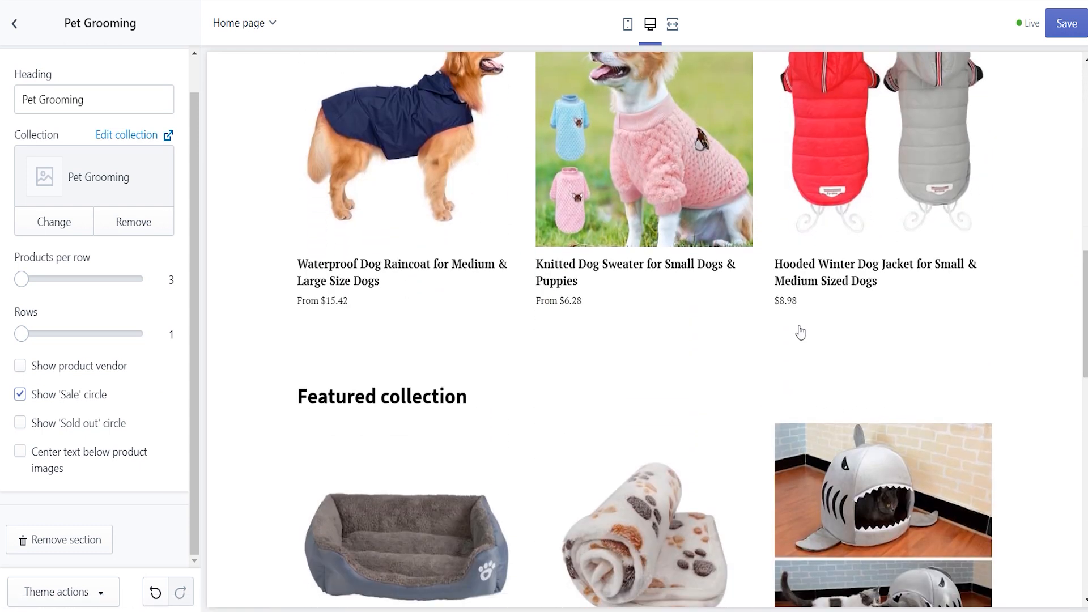
click(16, 25)
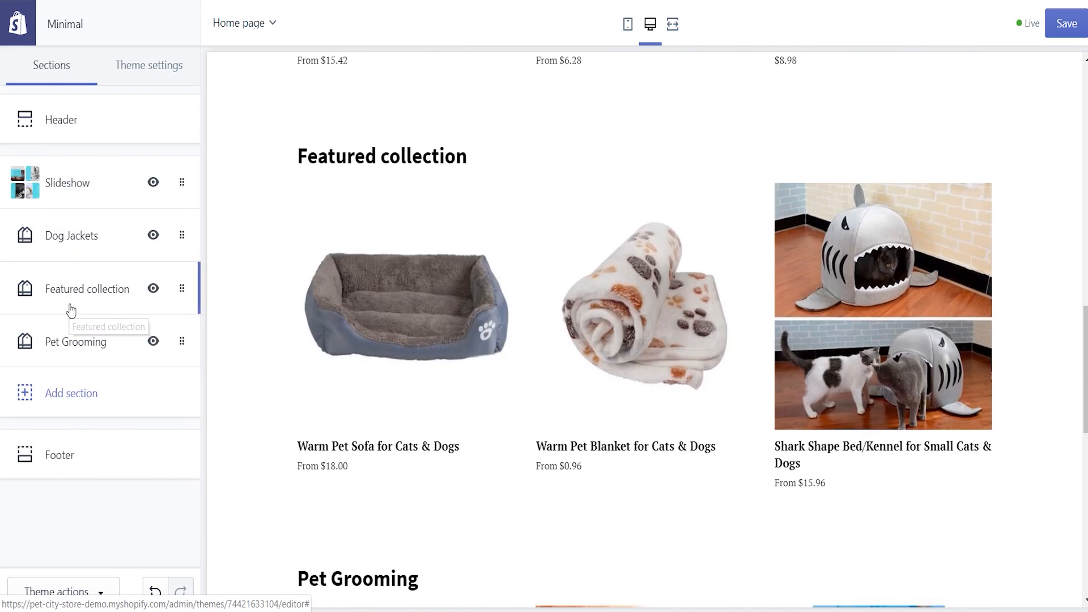
Step: Change the heading of the Featured collection section that shows the pet beds to "Pet Beds"
click(71, 310)
drag(110, 137, 3, 139)
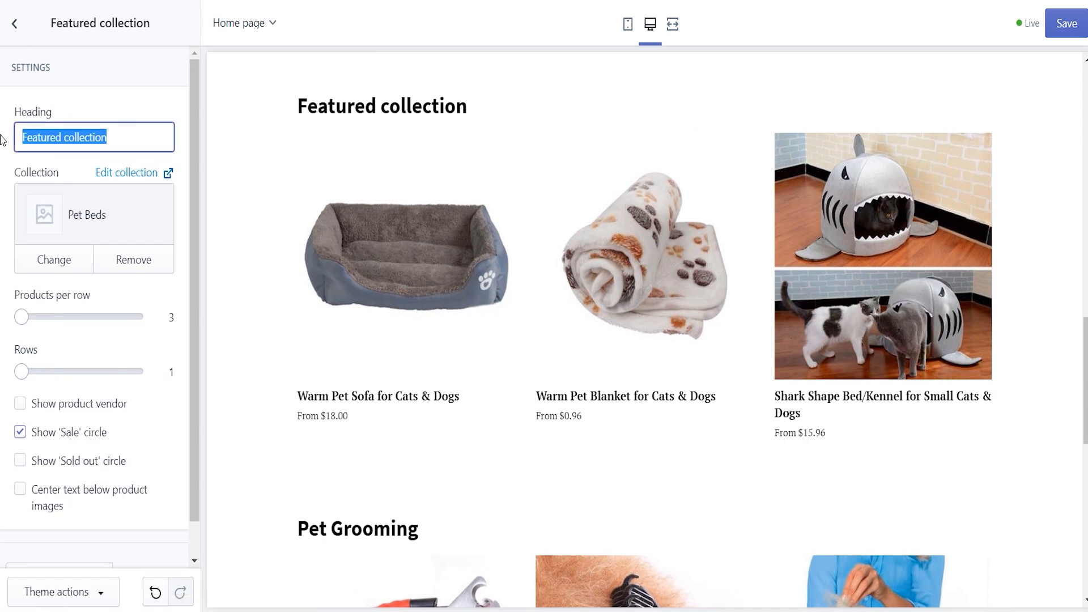
text(Pet Beds)
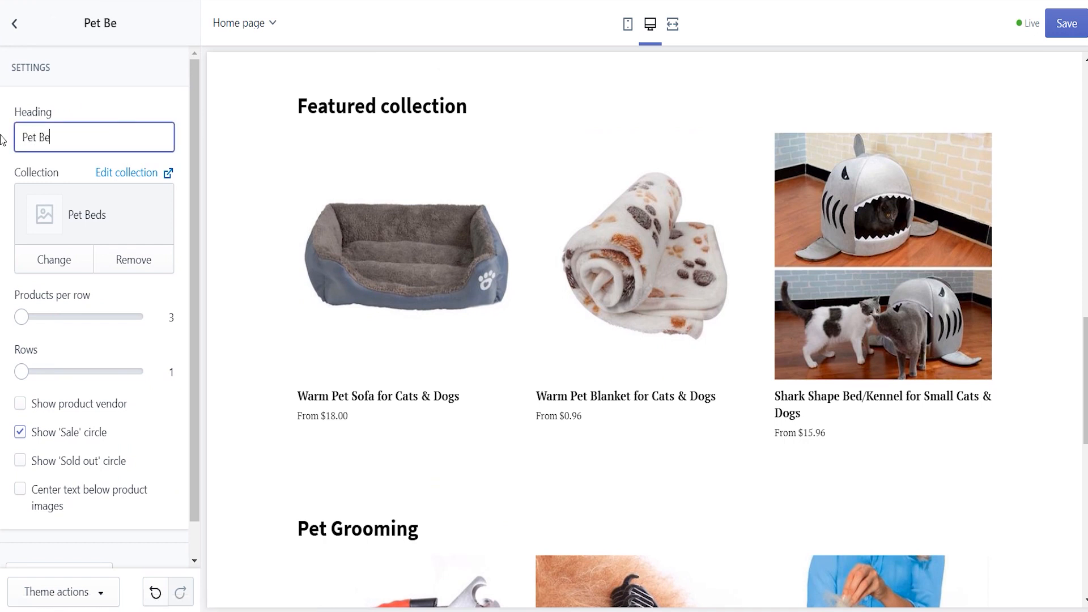
click(15, 24)
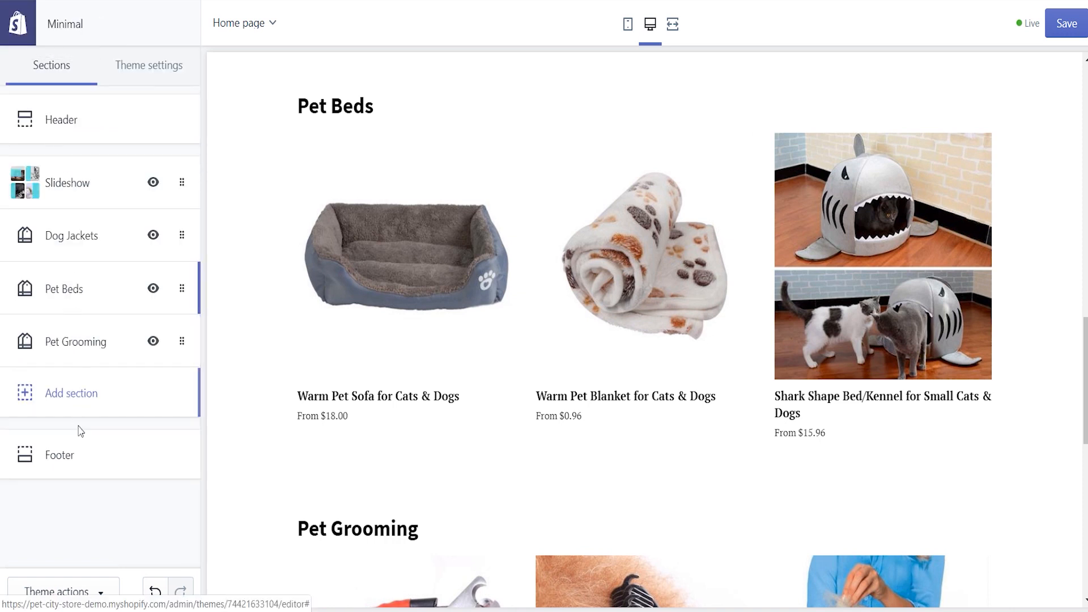
Step: Remove the News blog content and the Social icons content from the footer
click(78, 450)
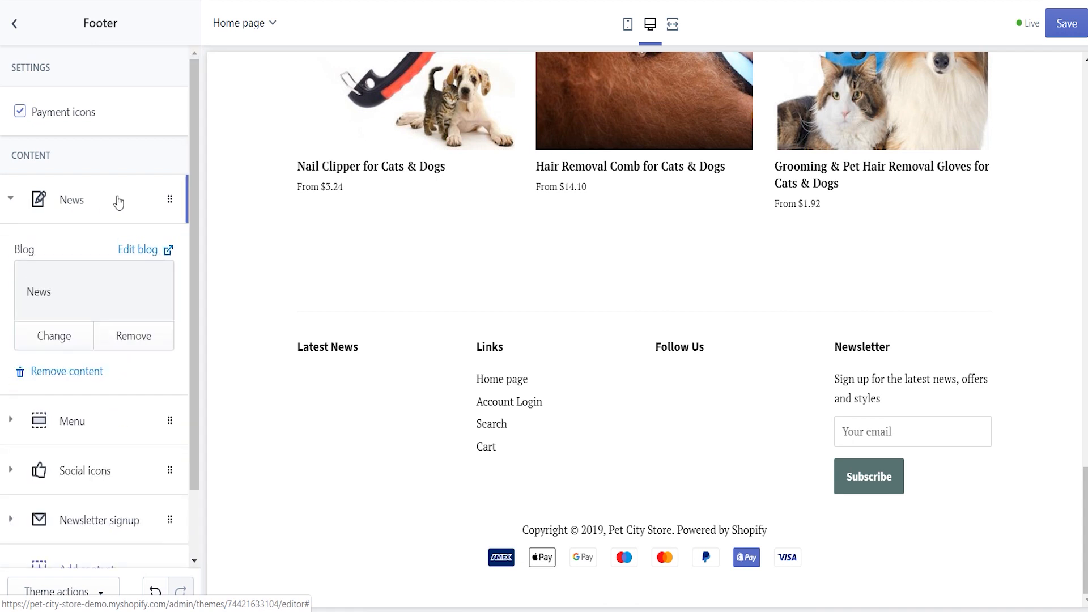
click(142, 339)
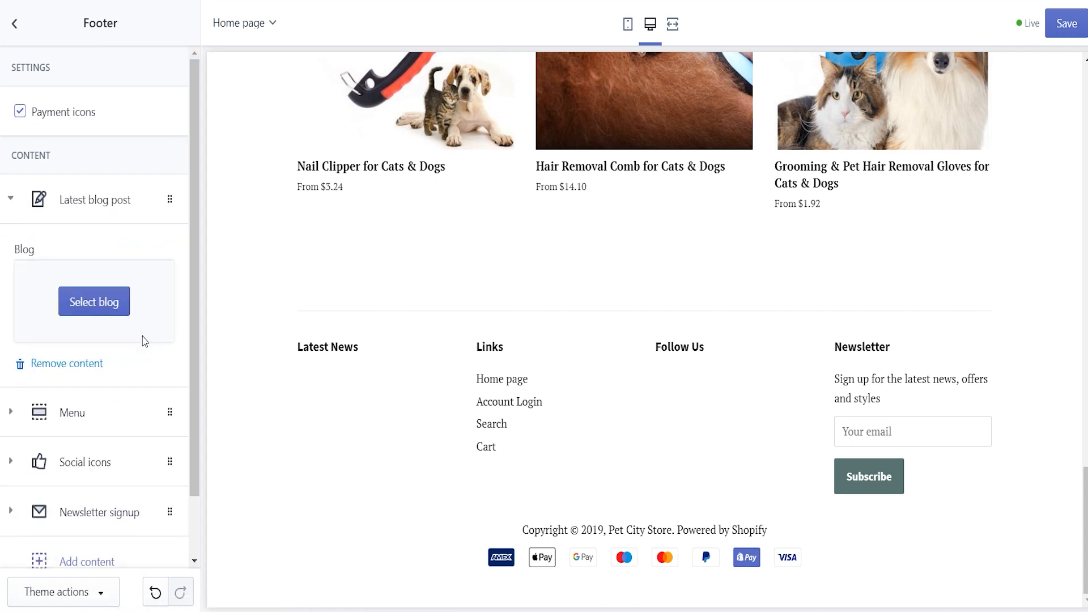
click(86, 365)
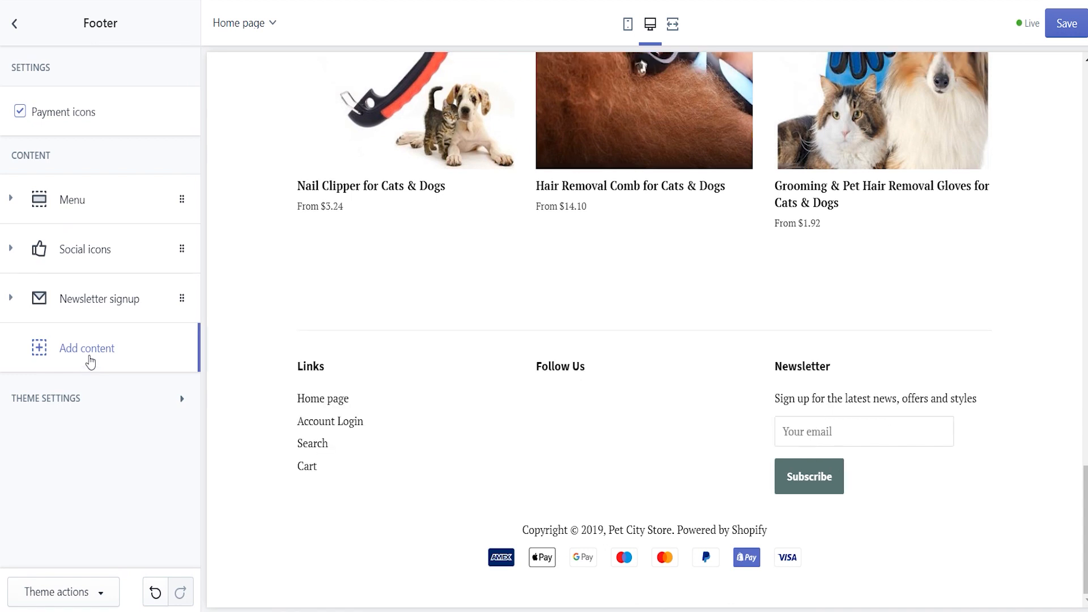
click(107, 259)
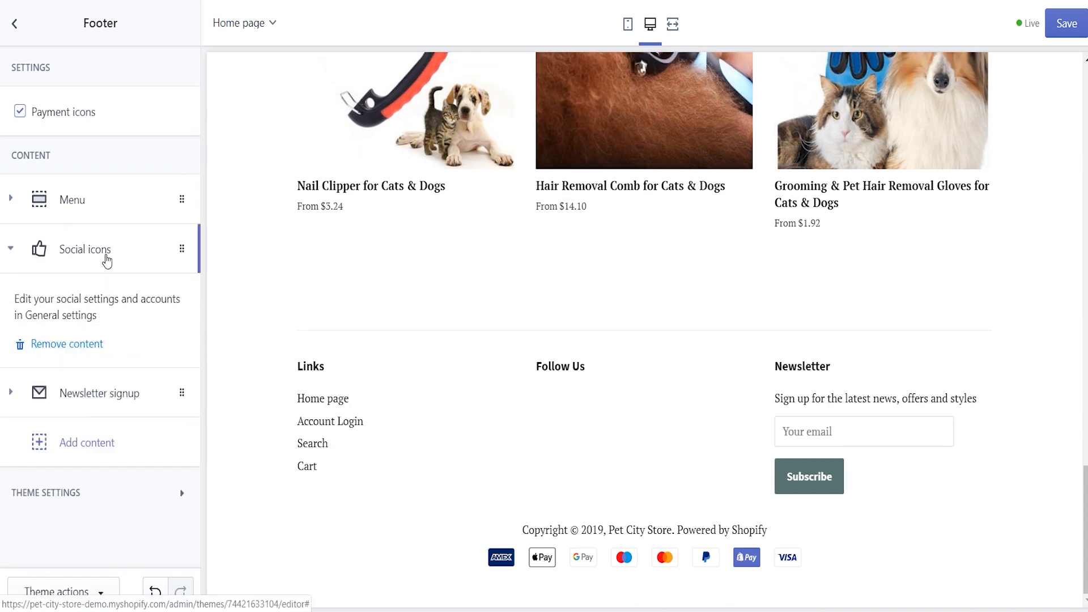
click(91, 344)
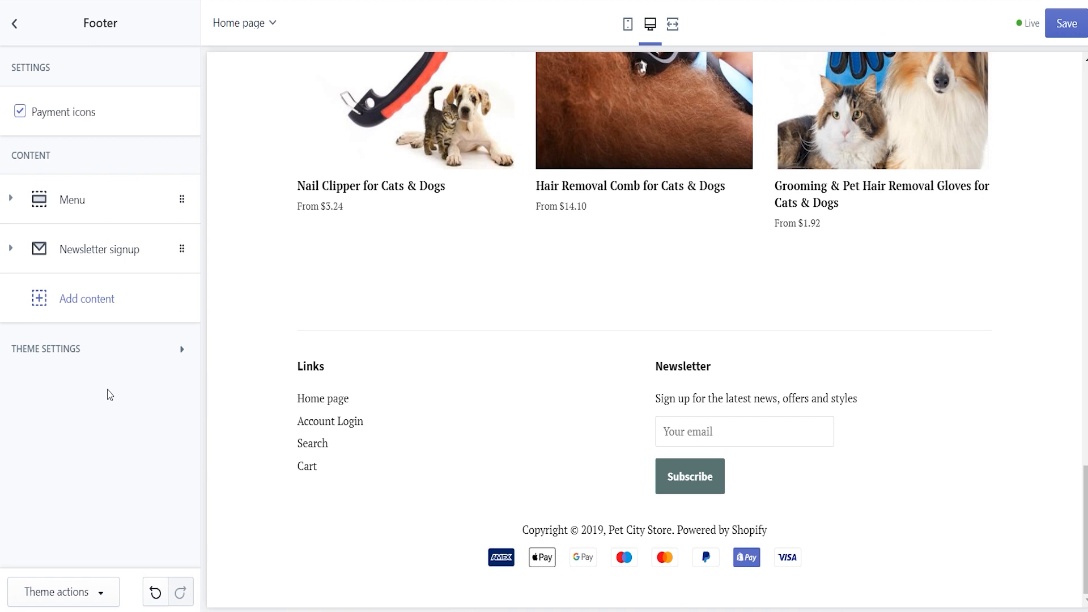
Step: Set the theme's top bar background colour to the turquoise #5CE1E6 already used in the theme
click(74, 354)
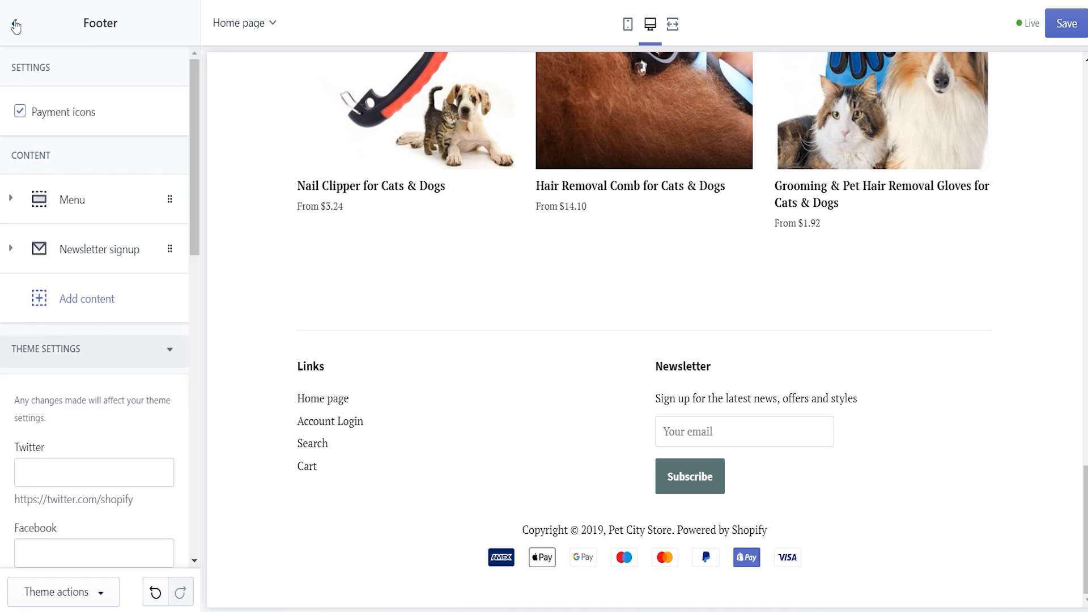
click(16, 24)
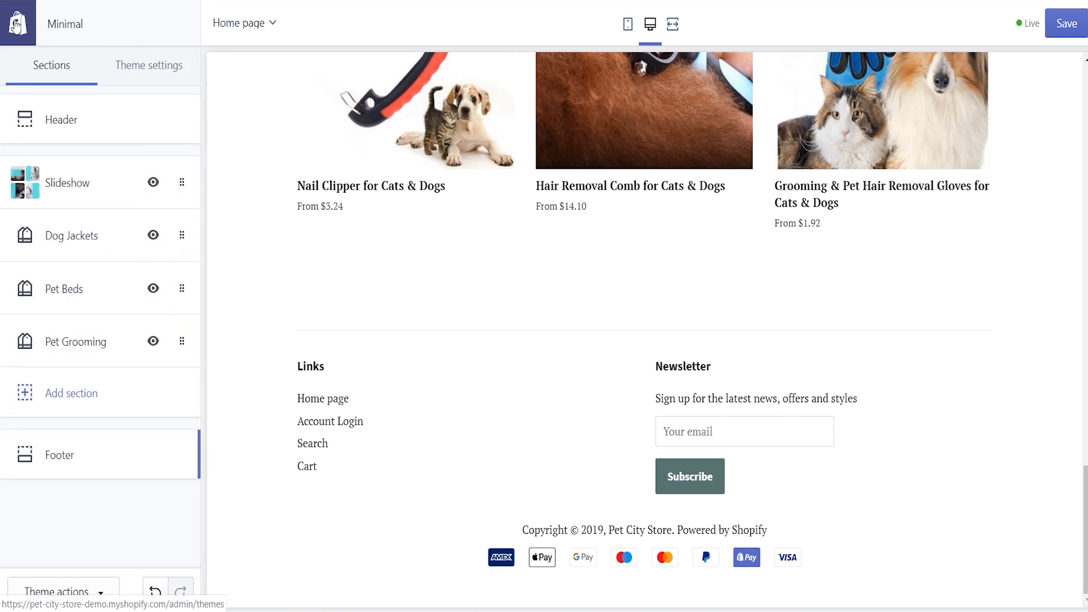
click(136, 75)
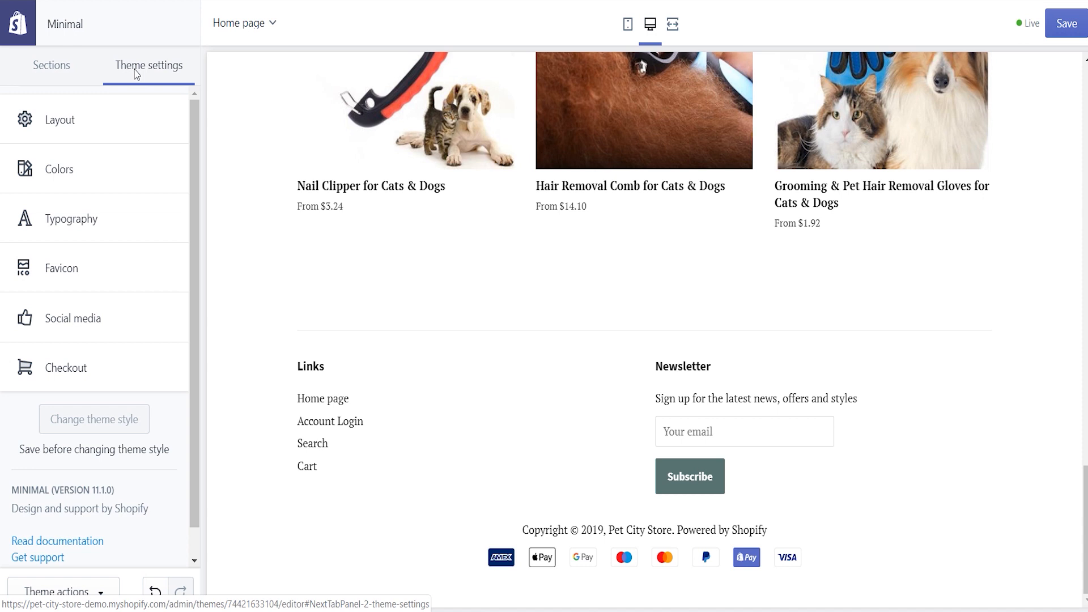
click(99, 168)
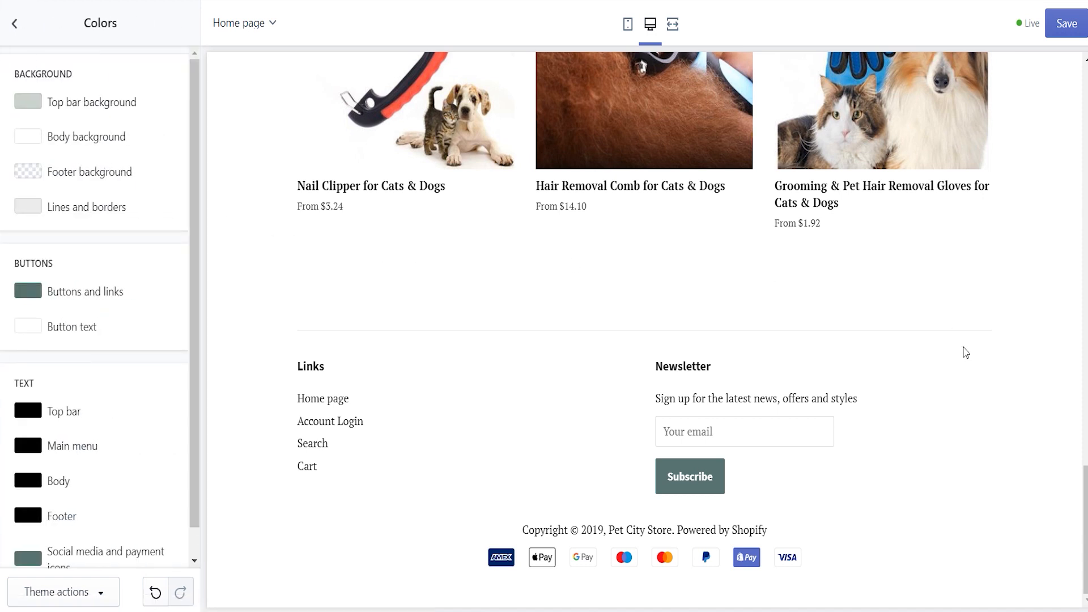
drag(1079, 481, 1067, 38)
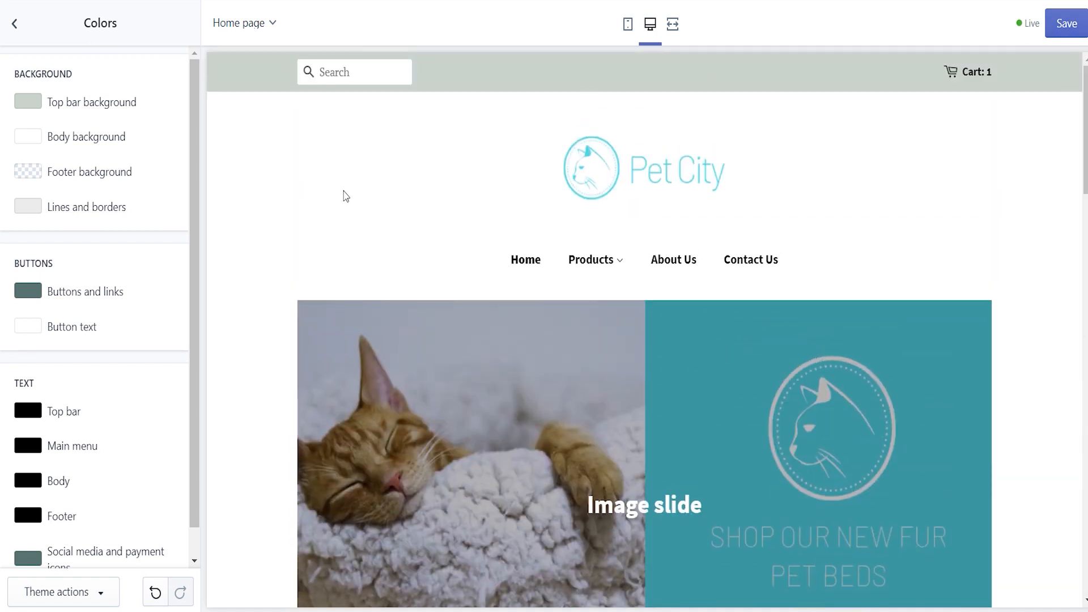
click(105, 110)
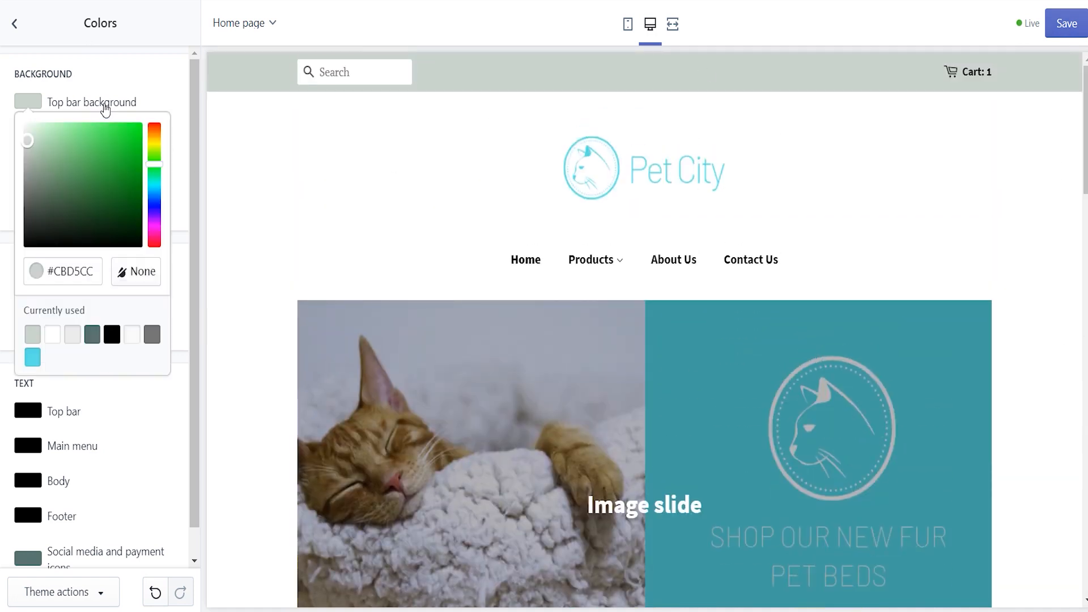
click(31, 361)
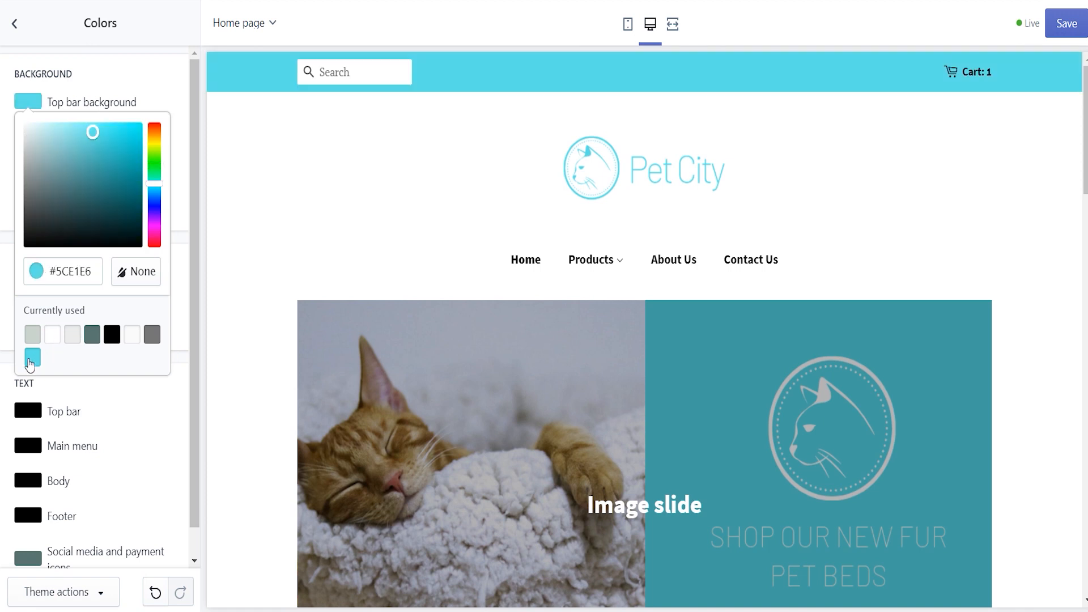
click(171, 88)
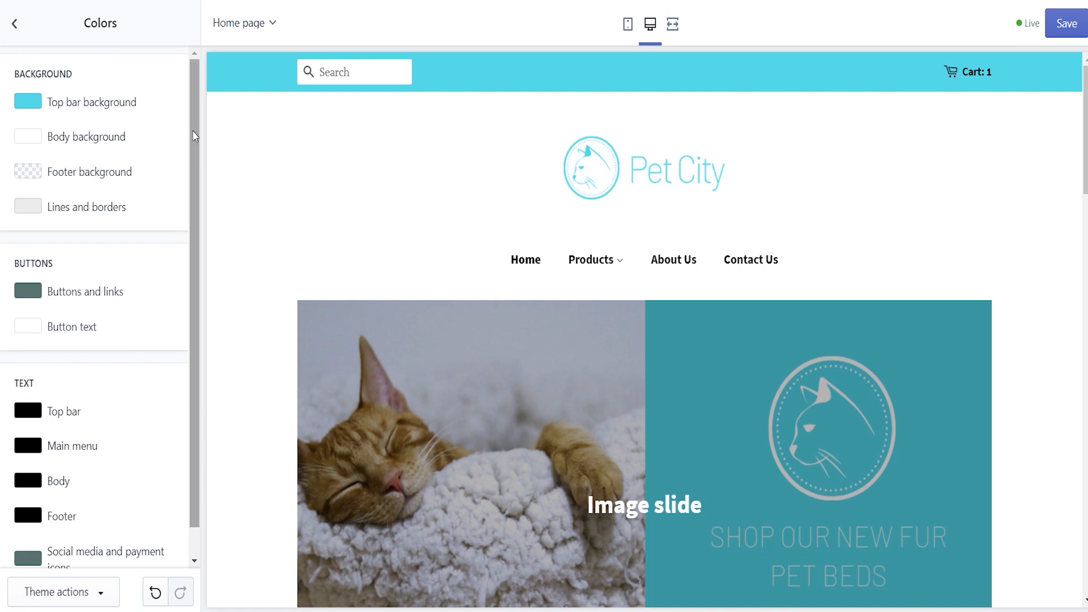
Step: Change the theme's buttons and links colour to the turquoise #5CE1E6
scroll(194, 170, down, 1)
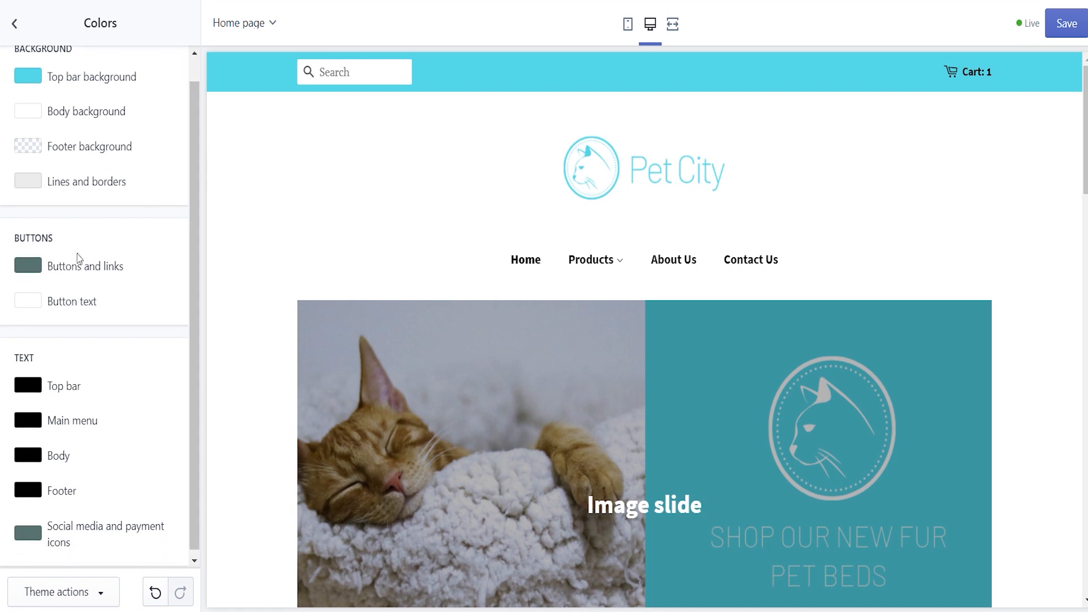
click(36, 271)
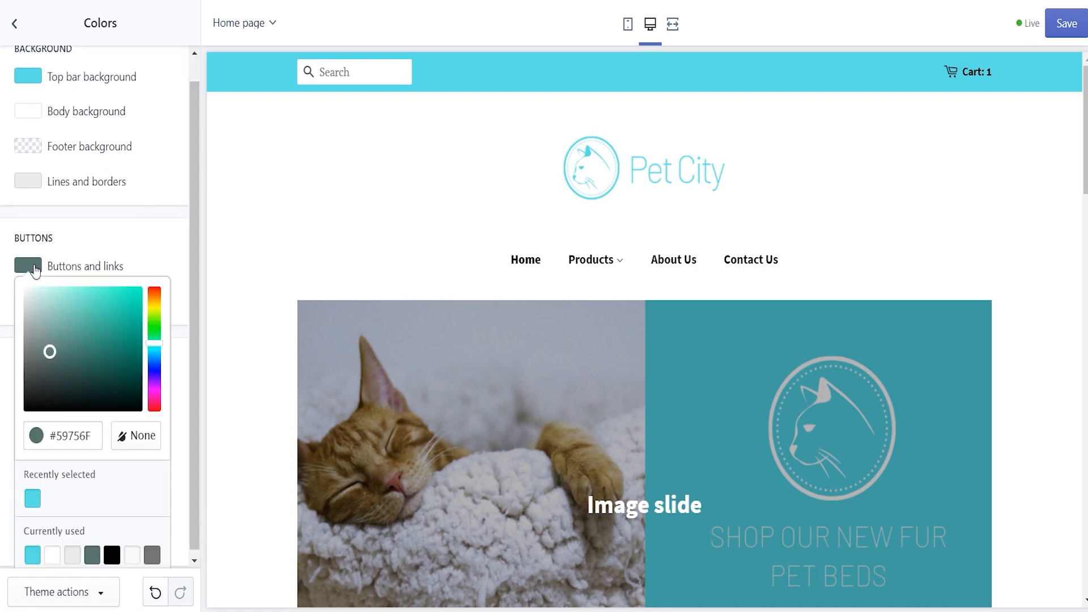
click(33, 502)
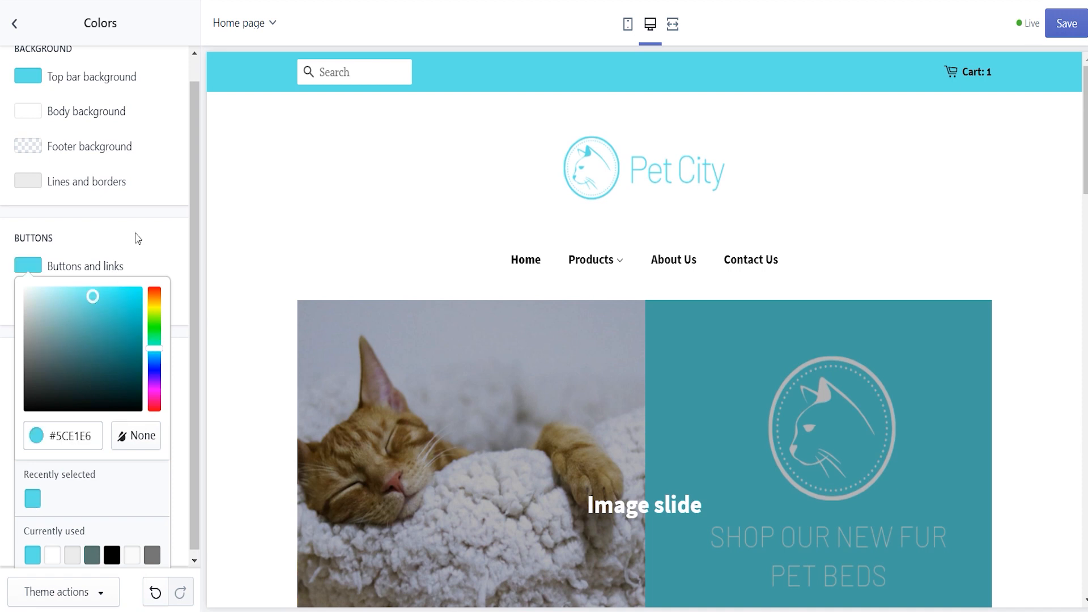
click(167, 222)
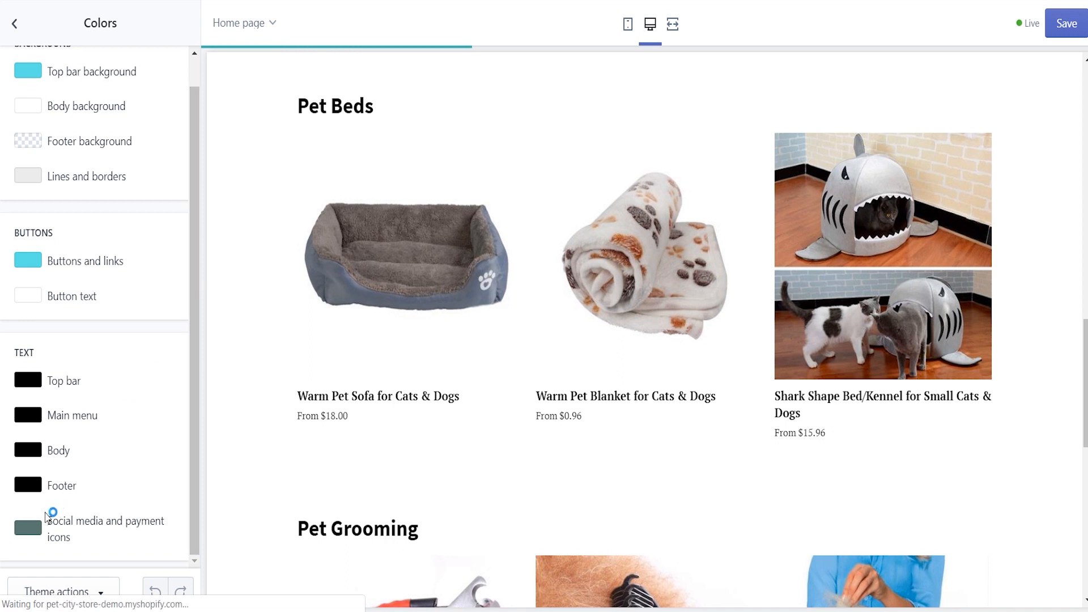
Step: Change the text colour of the social media and payment icons to the recently selected turquoise
click(27, 529)
drag(192, 355, 153, 512)
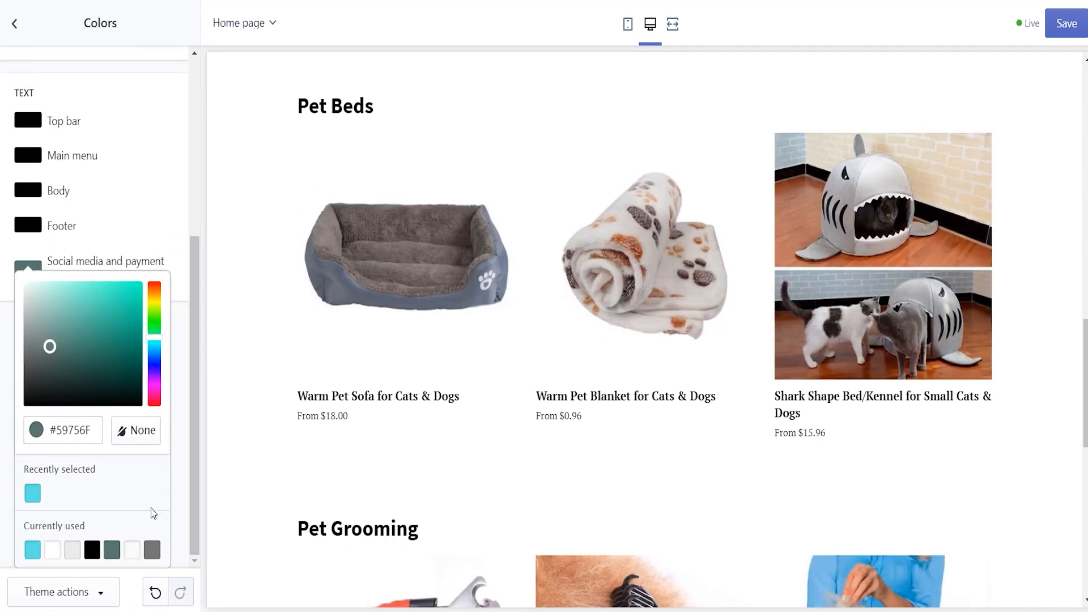
click(33, 499)
click(198, 379)
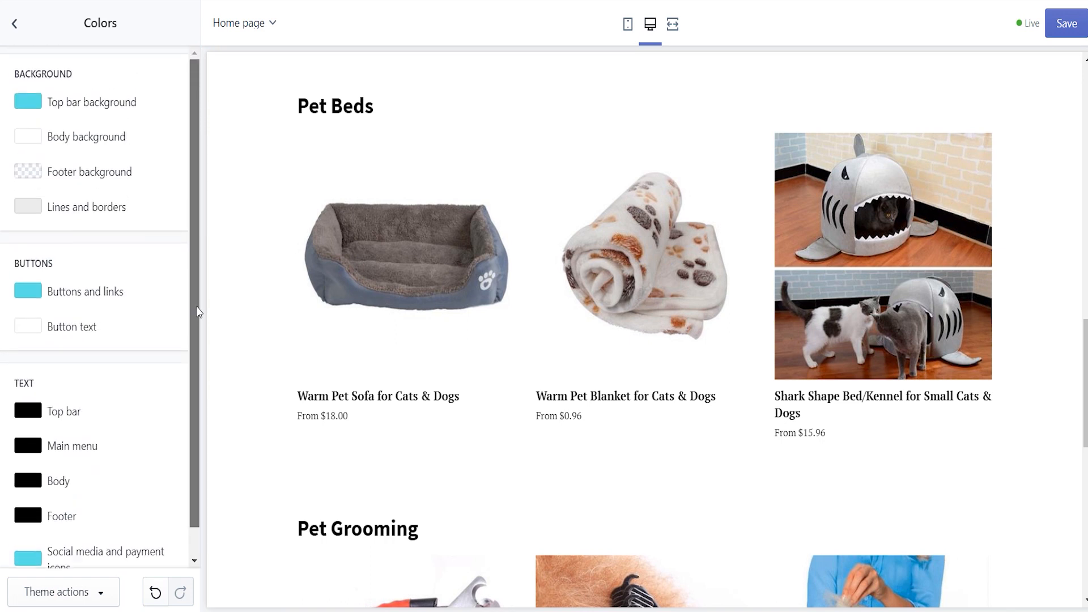
Step: Set the top bar text colour to white, #FFFFFF, and leave the colour settings
click(32, 412)
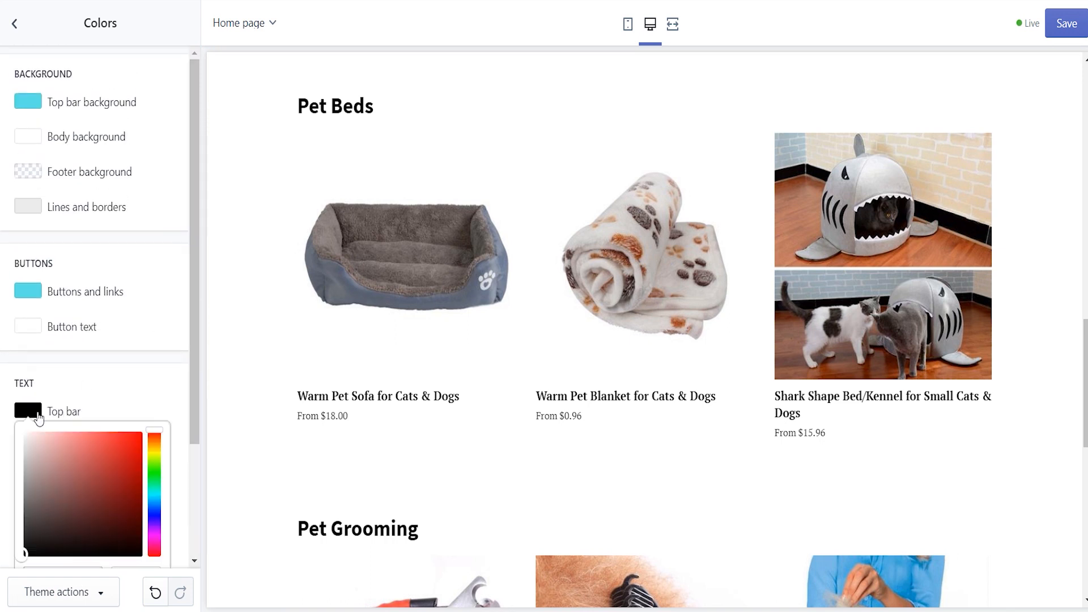
drag(1085, 320, 1085, 62)
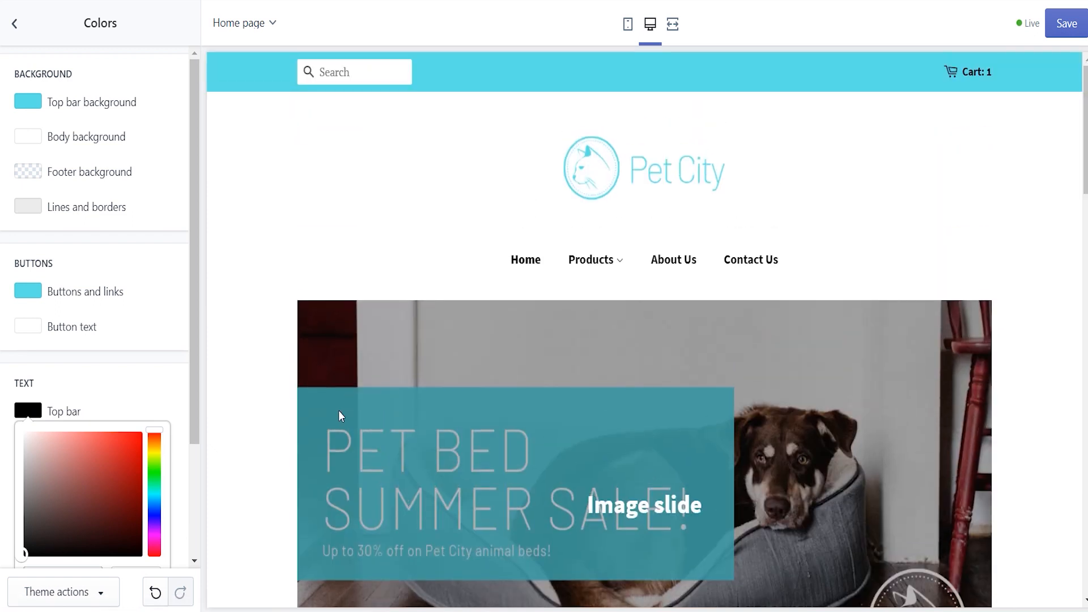
drag(193, 419, 196, 554)
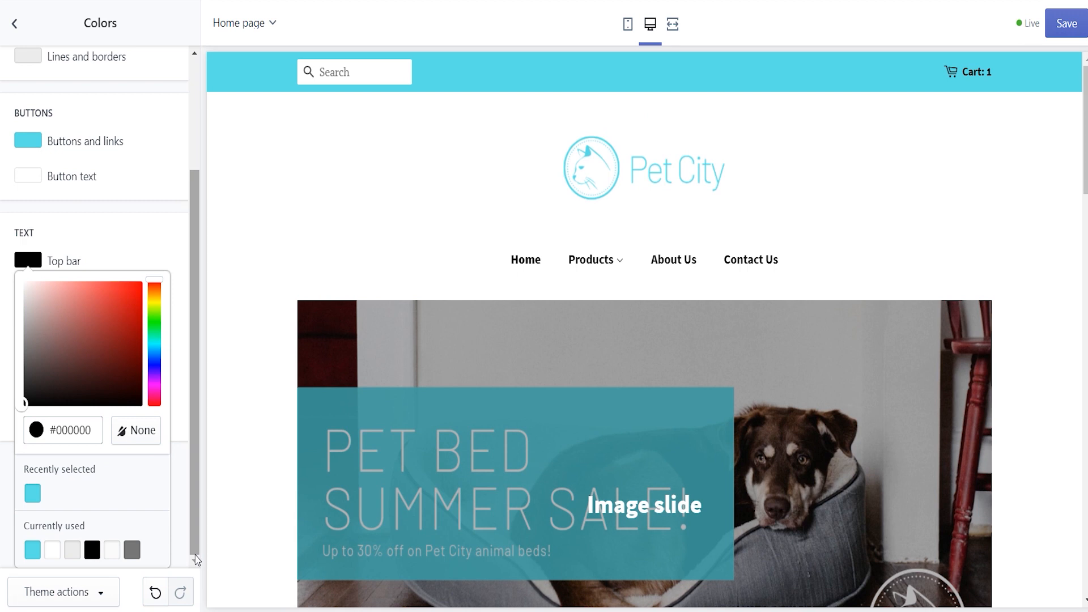
click(52, 549)
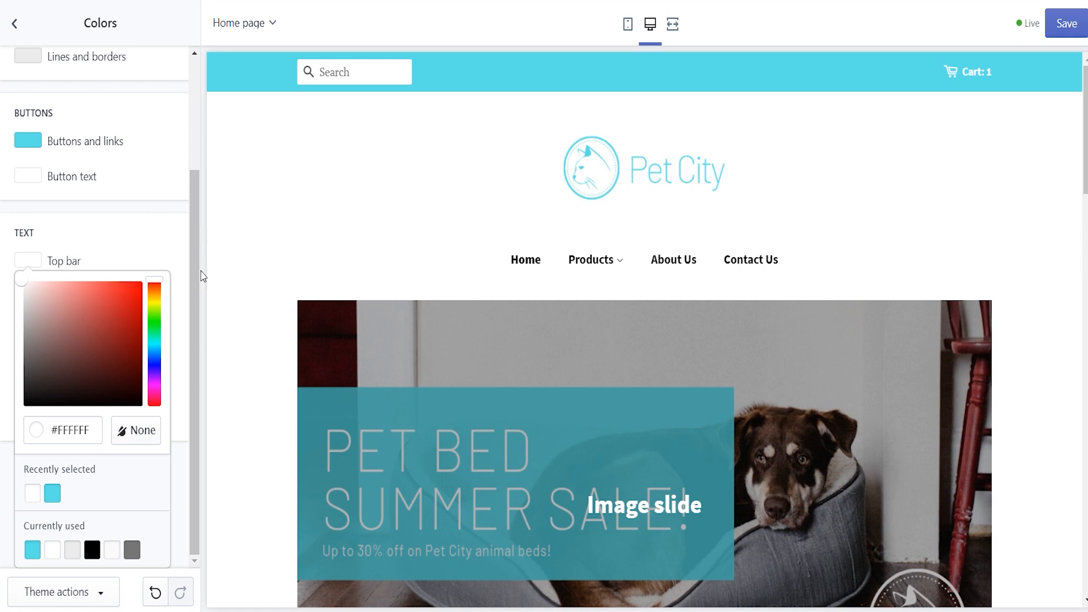
drag(197, 209, 196, 138)
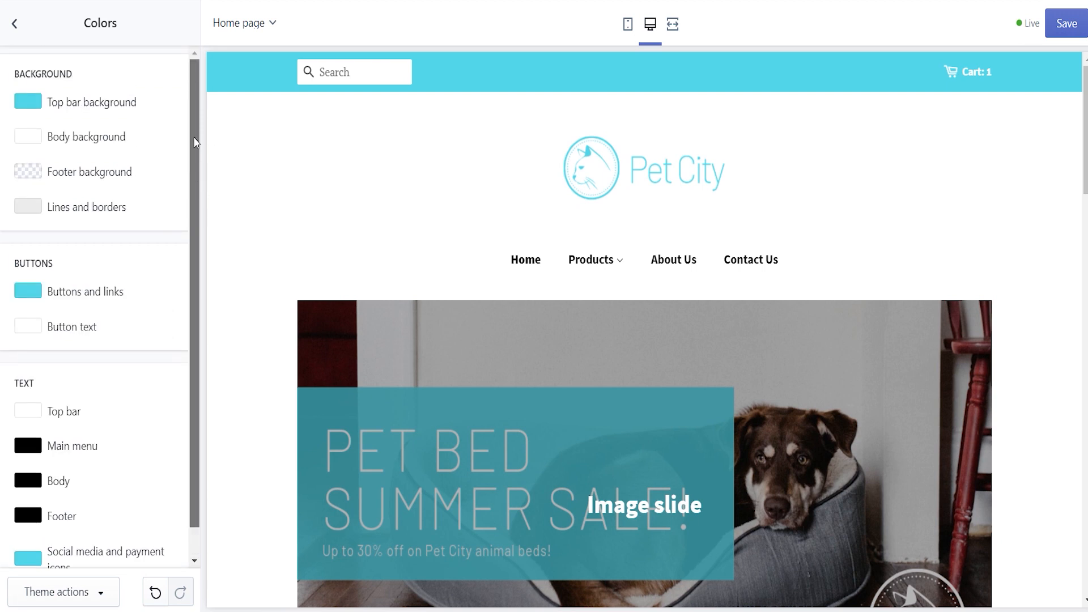
click(14, 26)
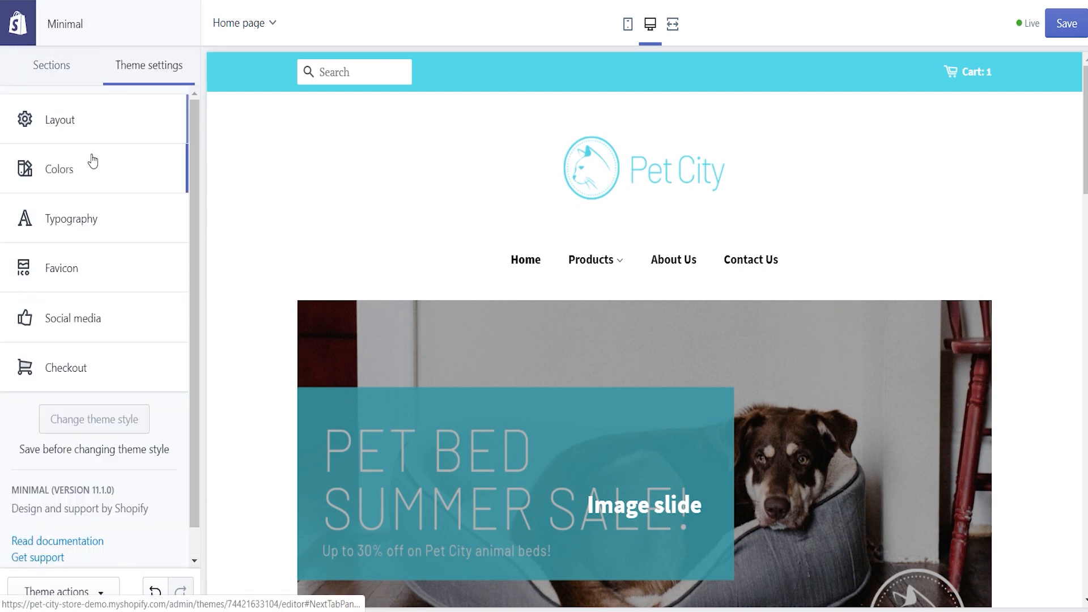
Step: Change the theme's body text font to FF Meta in the Light style
click(88, 220)
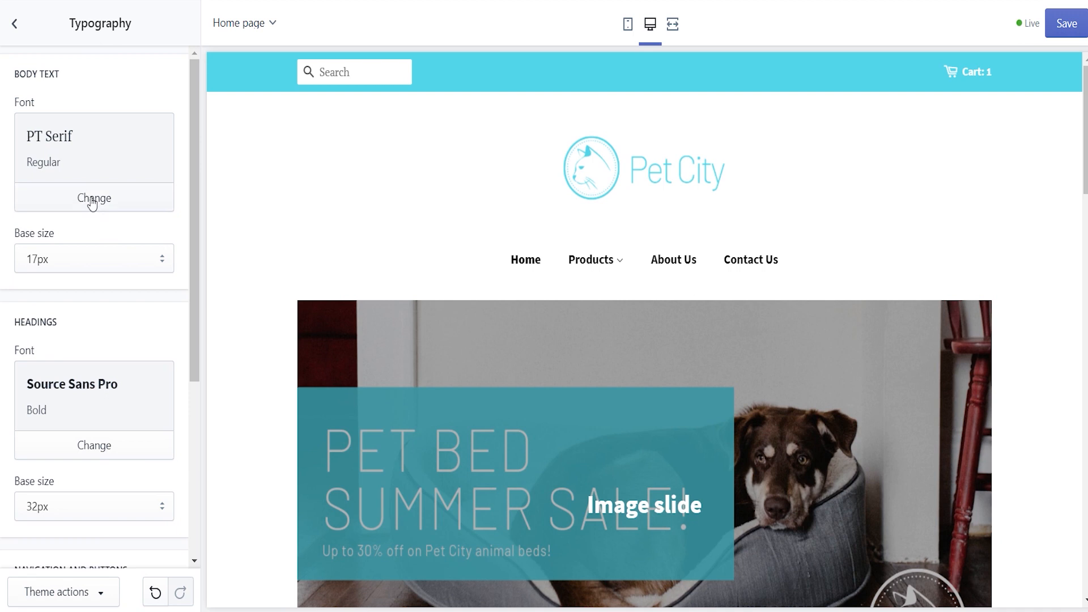
drag(1084, 158, 1084, 359)
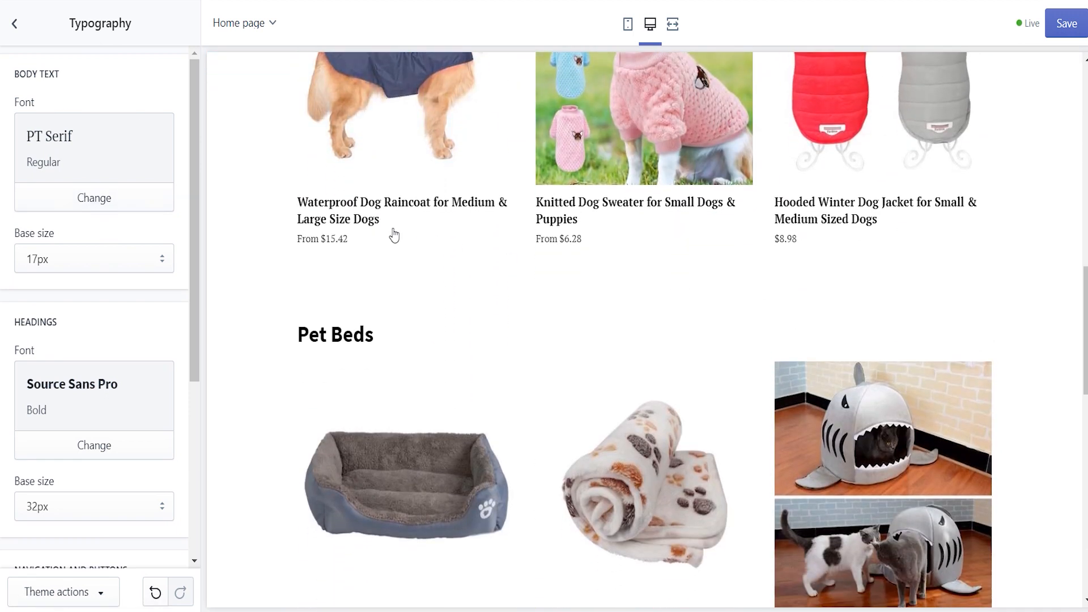
click(132, 208)
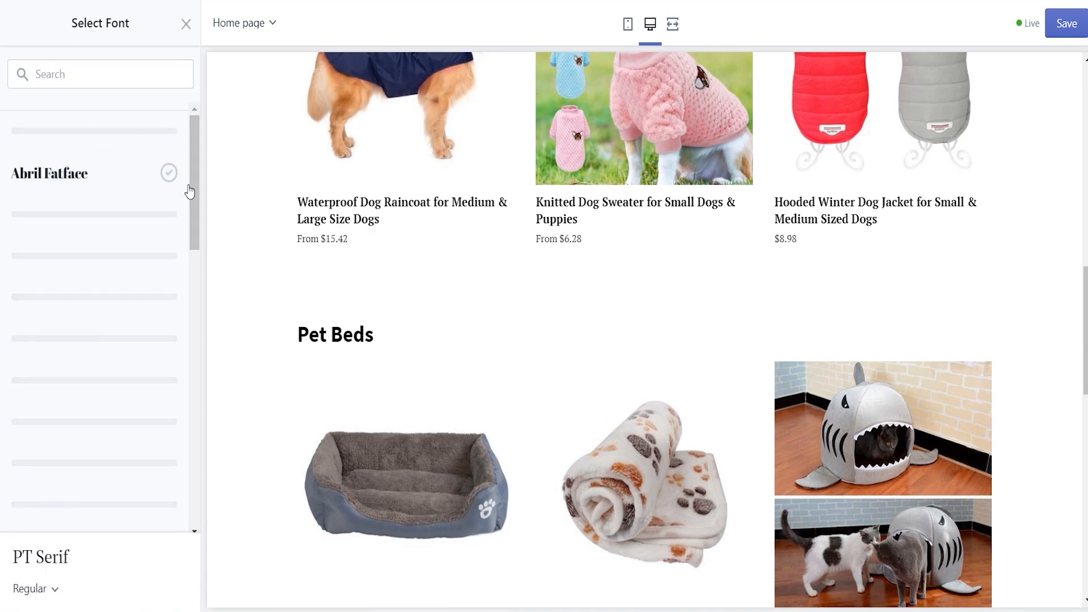
drag(195, 190, 198, 491)
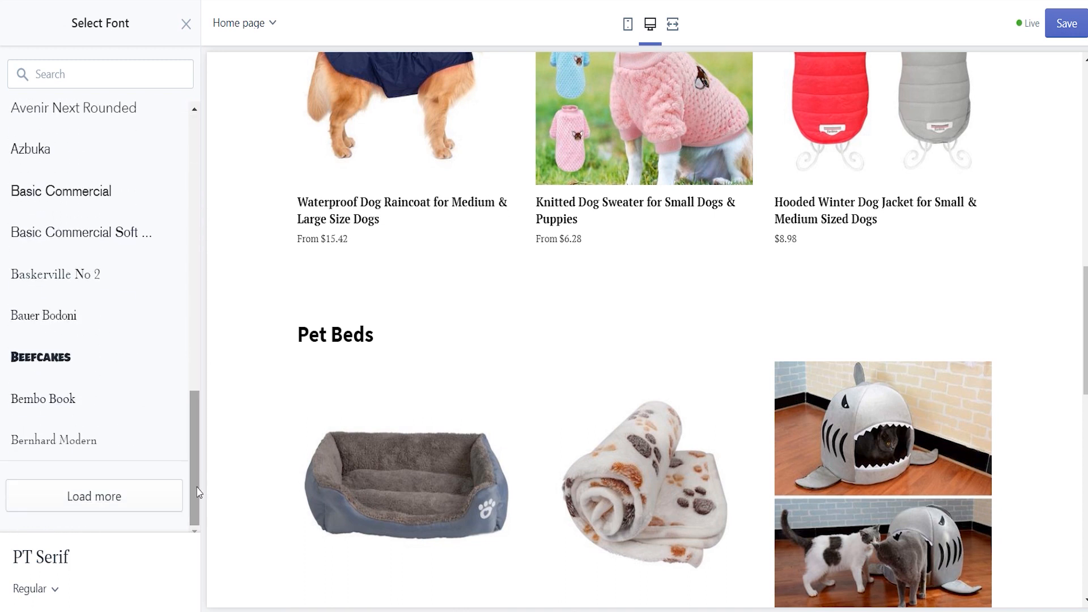
click(158, 497)
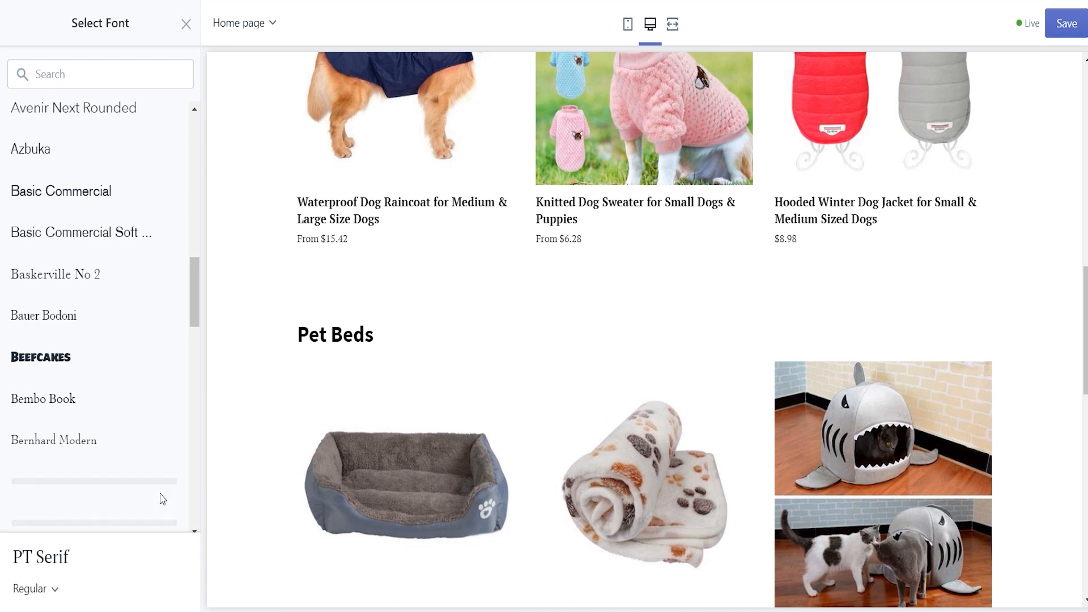
drag(195, 330, 189, 514)
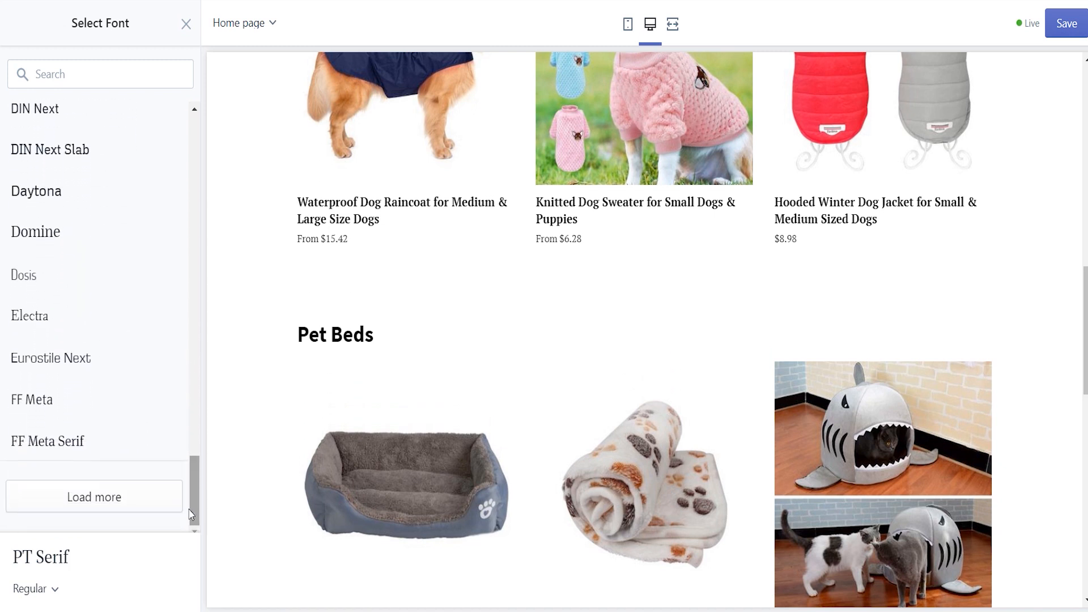
click(48, 402)
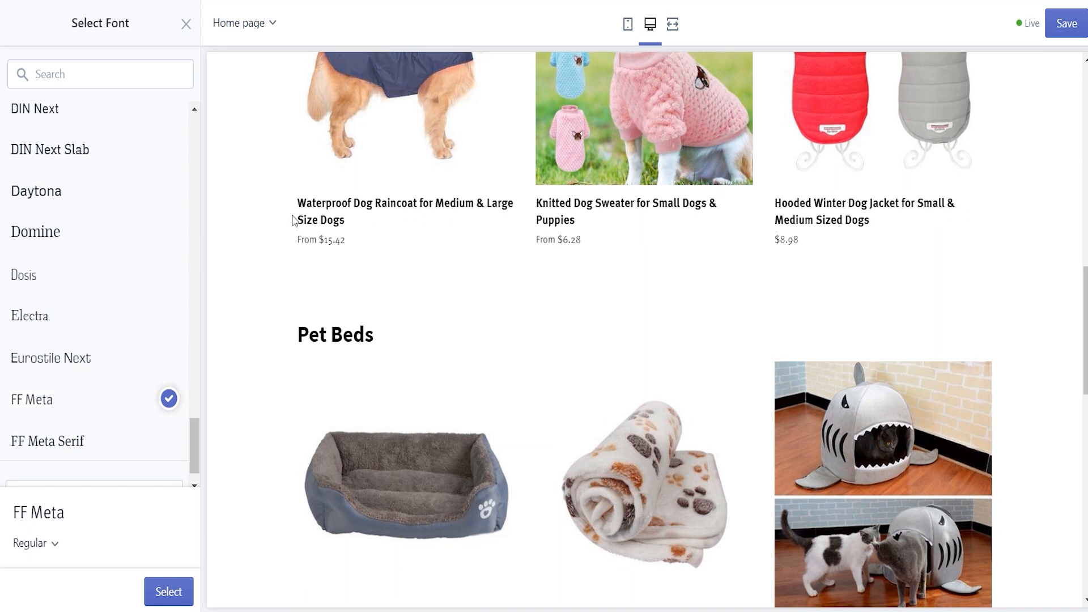
click(53, 545)
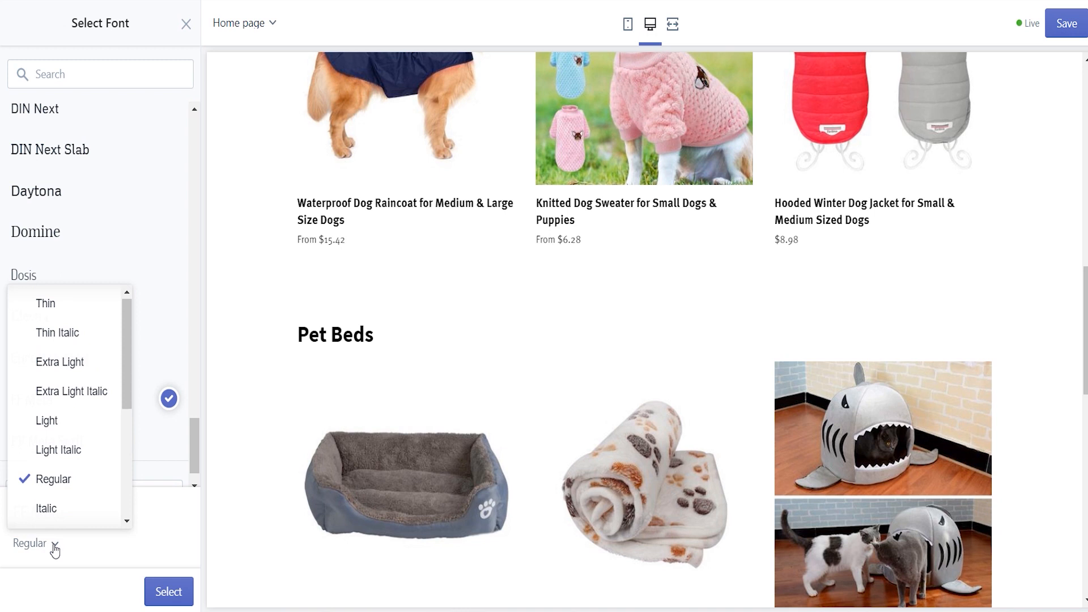
click(64, 432)
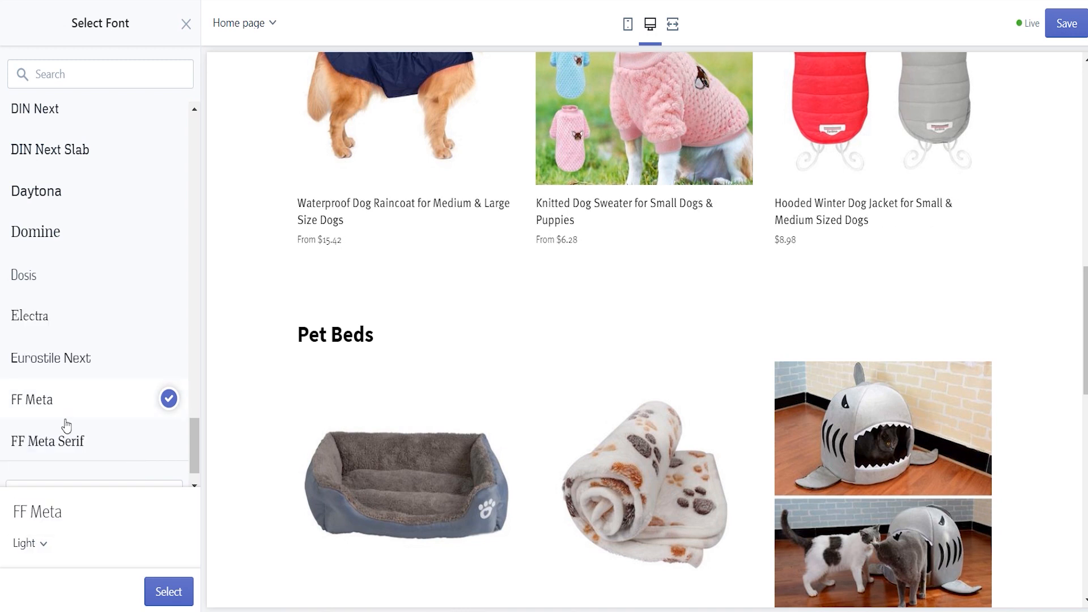
scroll(1066, 241, up, 5)
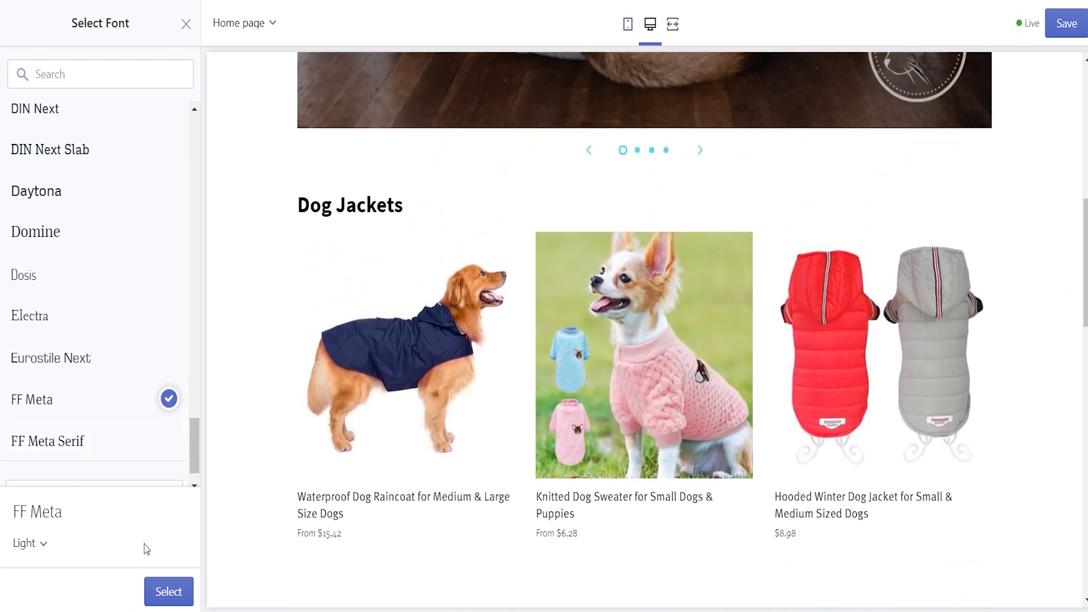
click(166, 592)
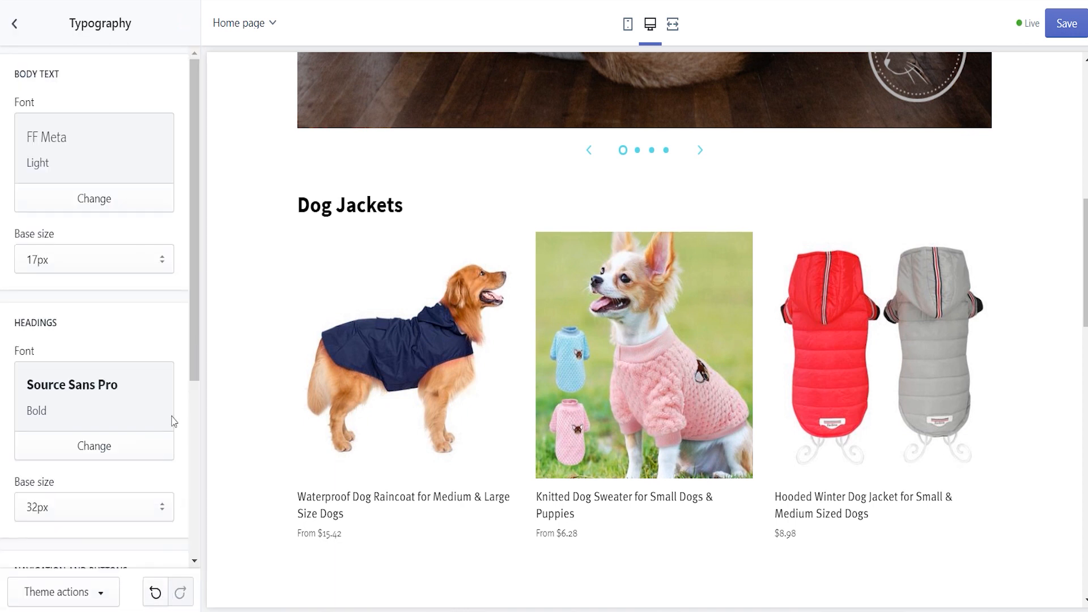
Step: Search the fonts for "ff met" and set the headings font to FF Meta Regular
click(115, 445)
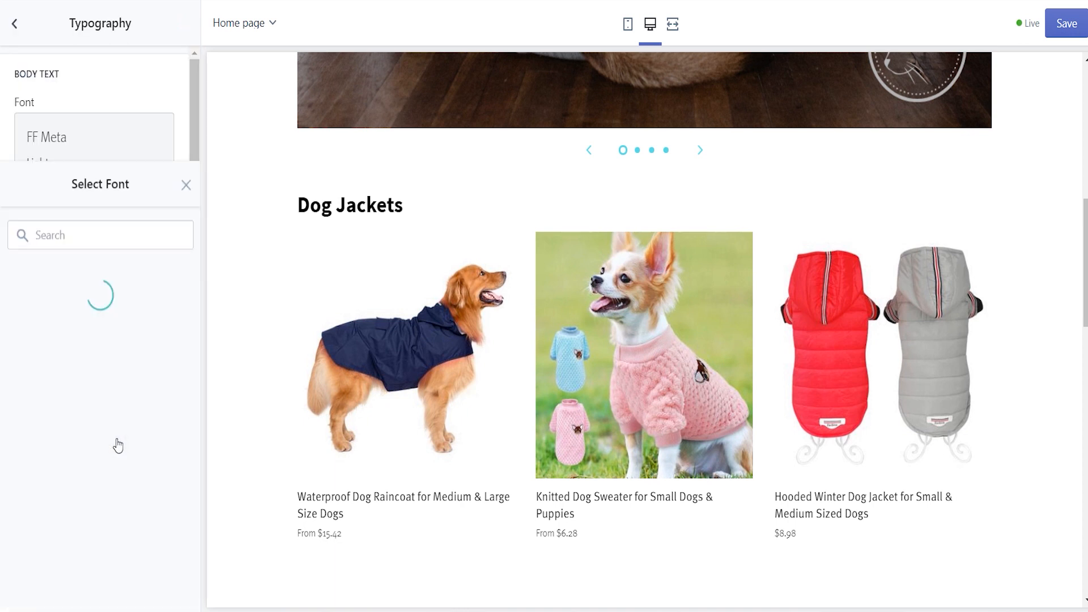
click(55, 75)
text(ff met)
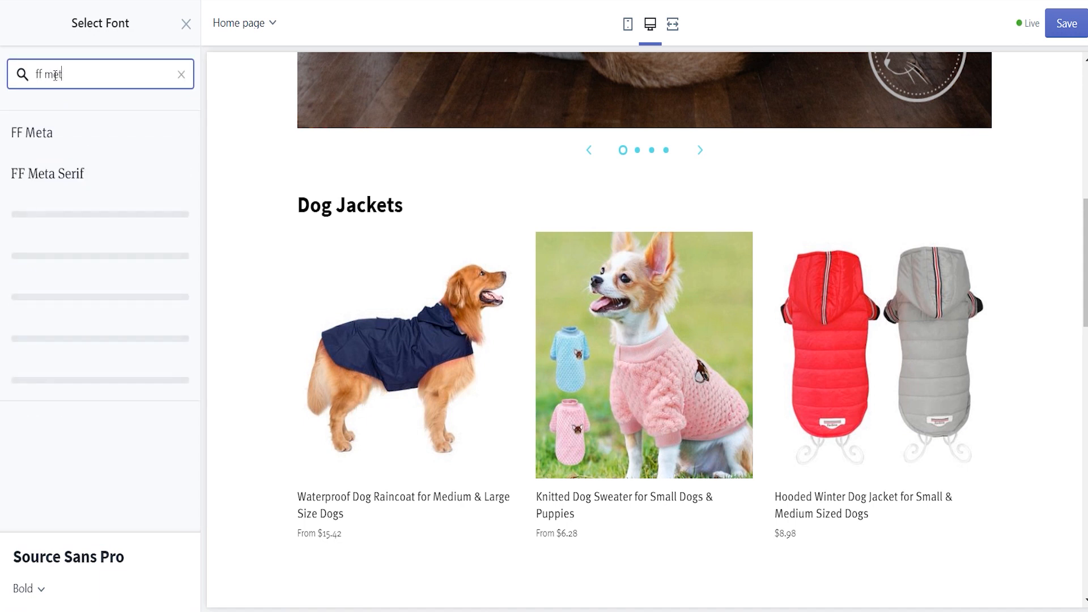
click(42, 135)
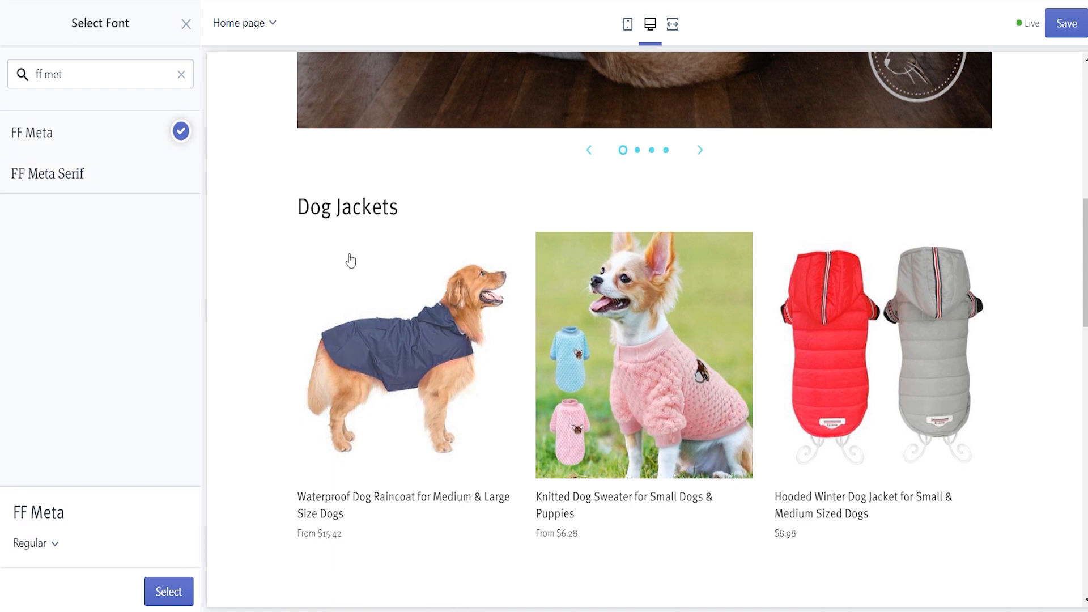
click(164, 592)
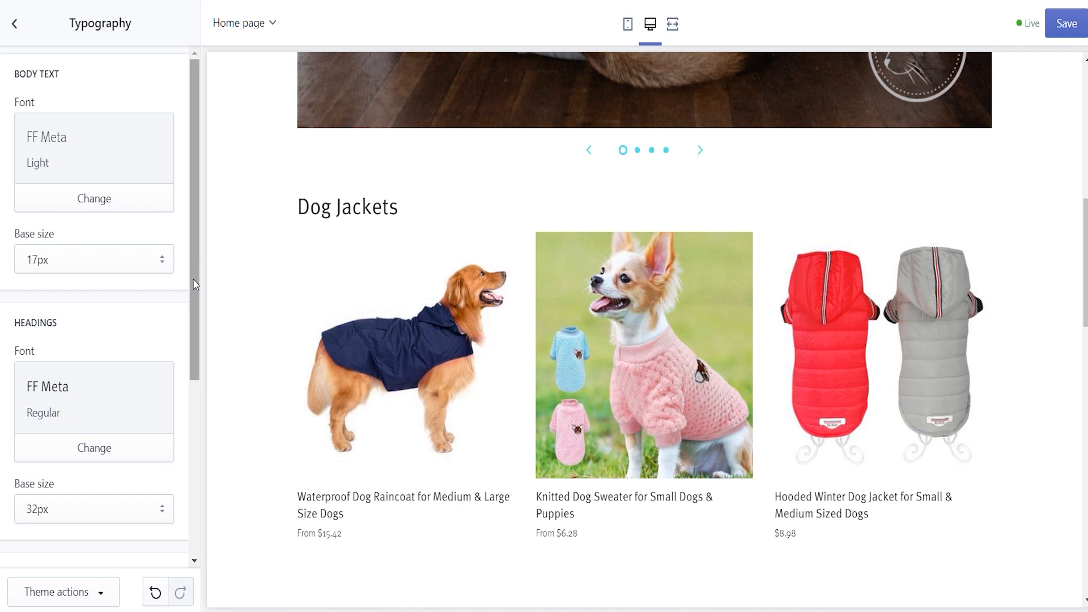
Step: Search the fonts for "ff" and set the navigation and buttons font to FF Meta Regular
drag(196, 286, 197, 433)
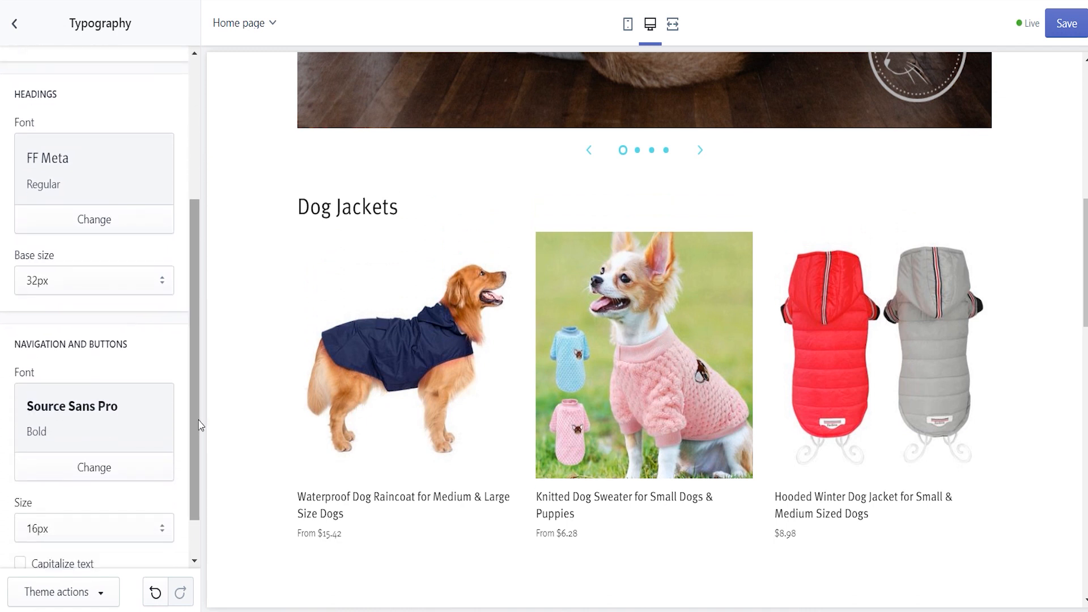
drag(1084, 266, 1085, 134)
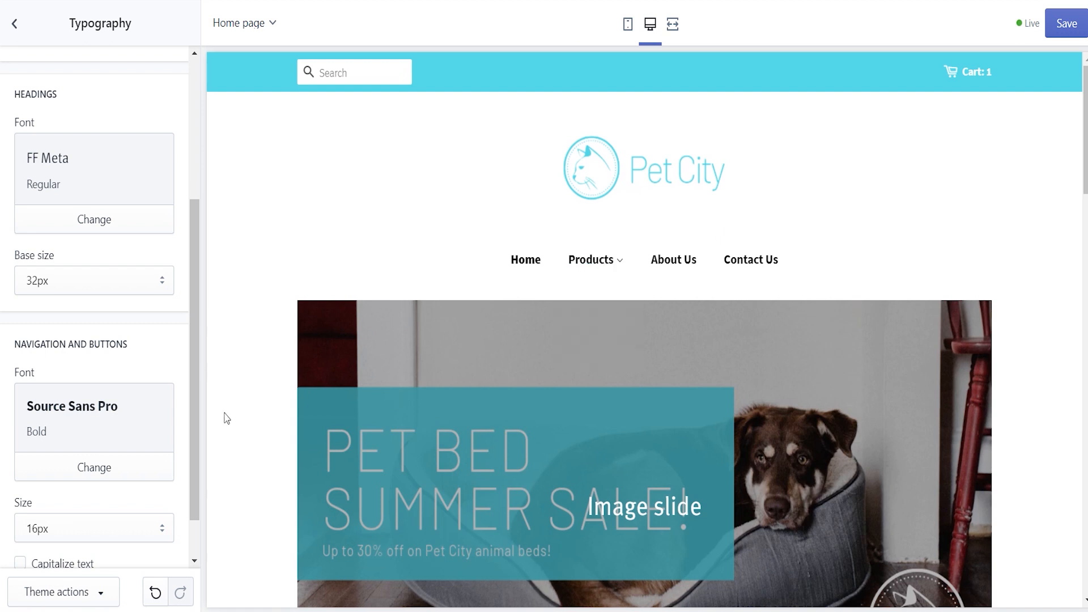
click(110, 468)
click(96, 73)
text(ff)
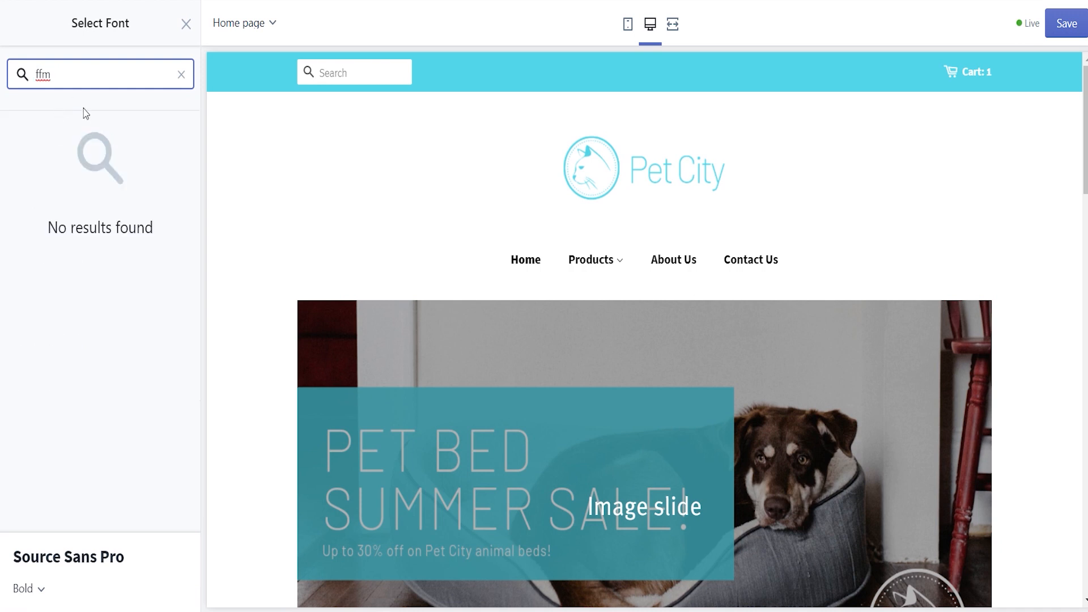
click(65, 146)
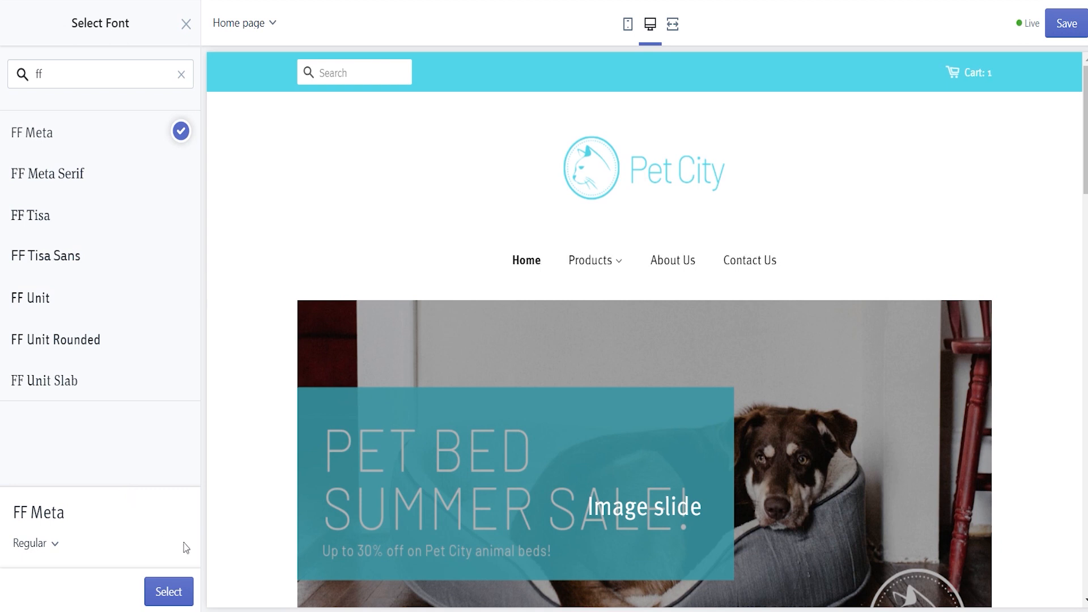
click(170, 591)
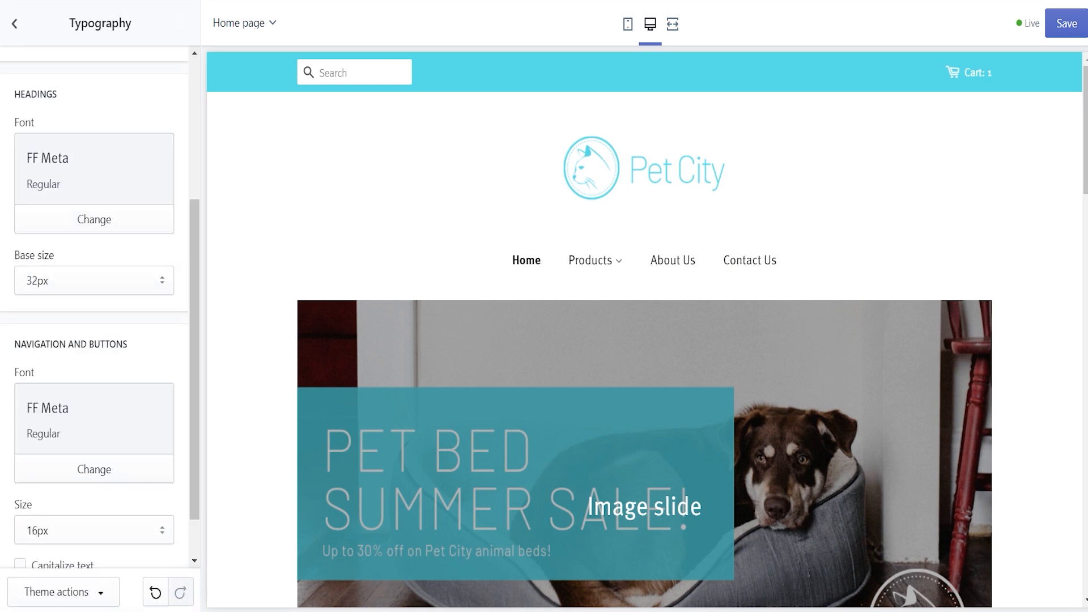
Step: Set the navigation and buttons text size to 18px
scroll(644, 330, down, 8)
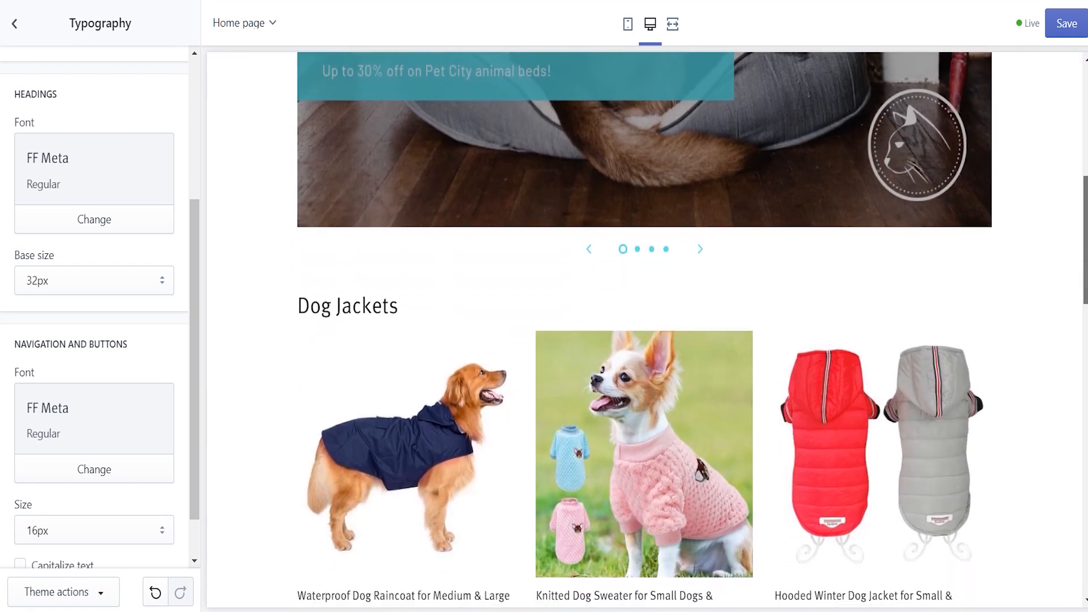
scroll(432, 264, up, 8)
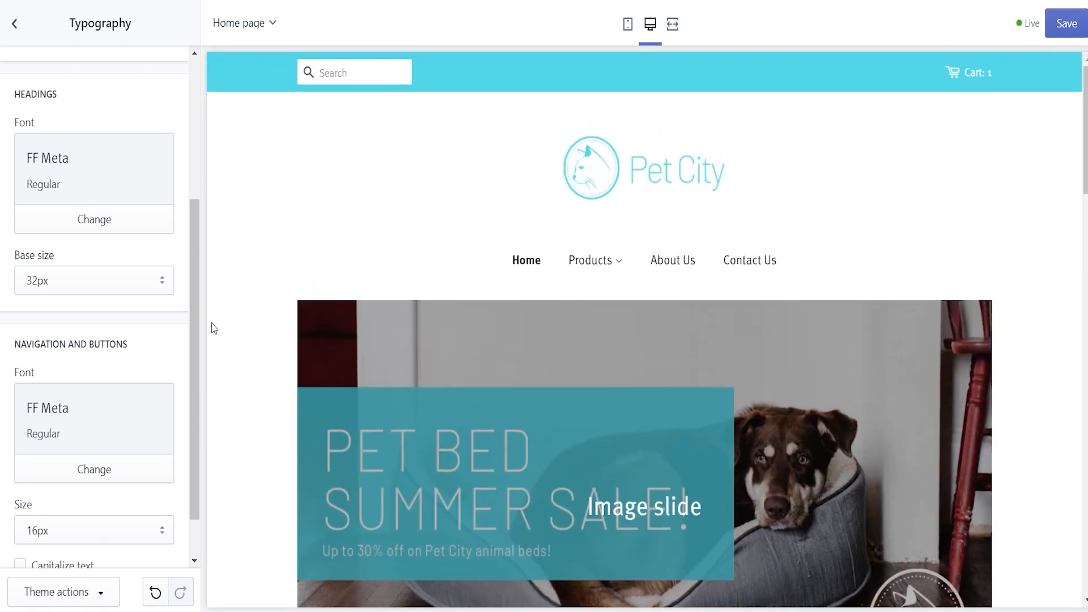
scroll(199, 340, down, 1)
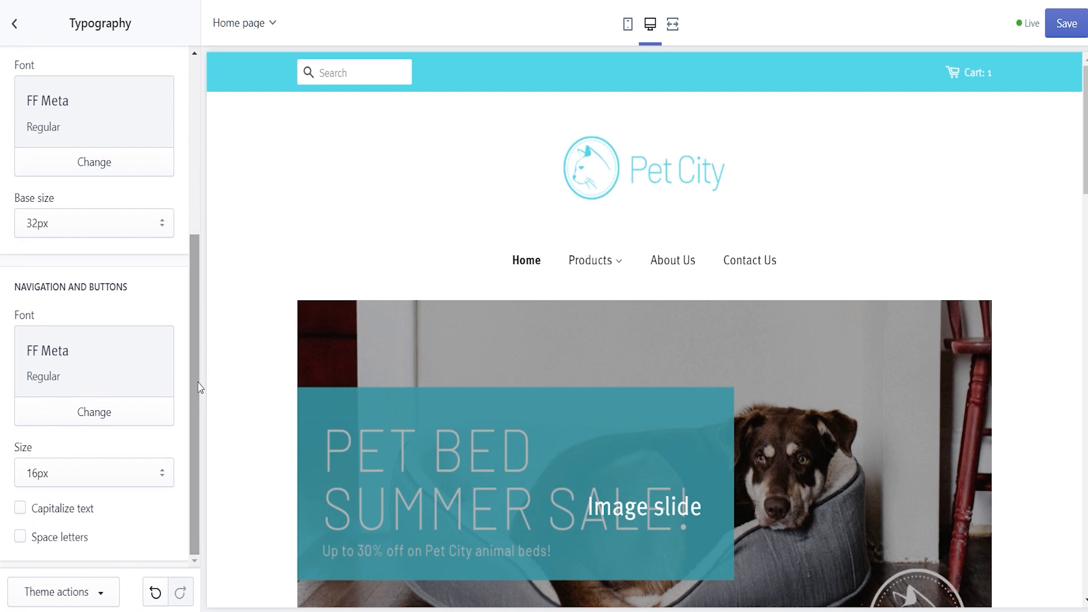
click(159, 475)
click(78, 309)
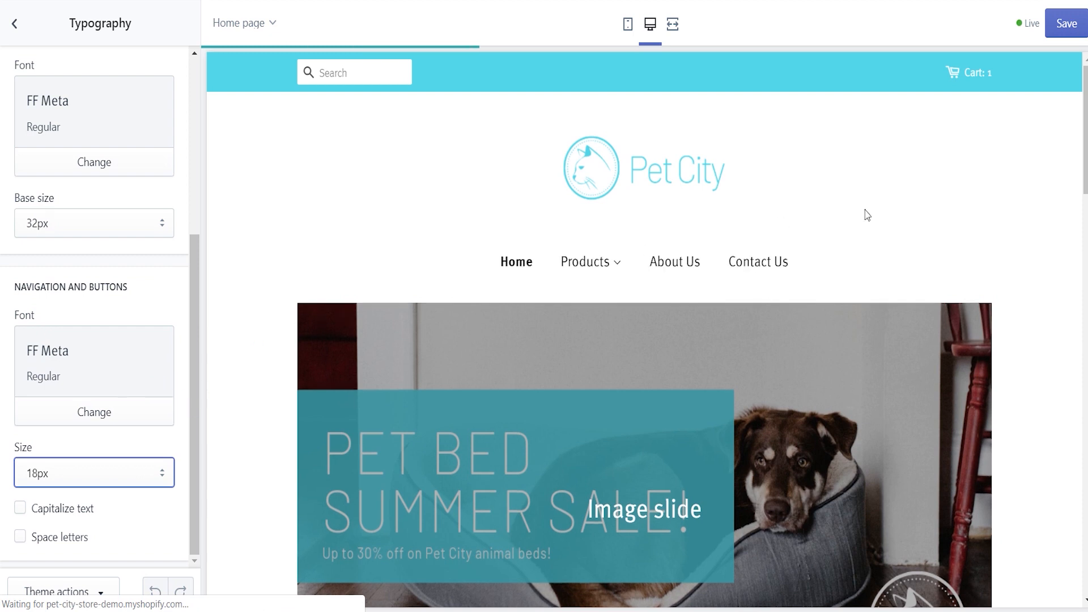
Step: Review the typography on the home page preview and save the theme changes
scroll(1077, 170, down, 5)
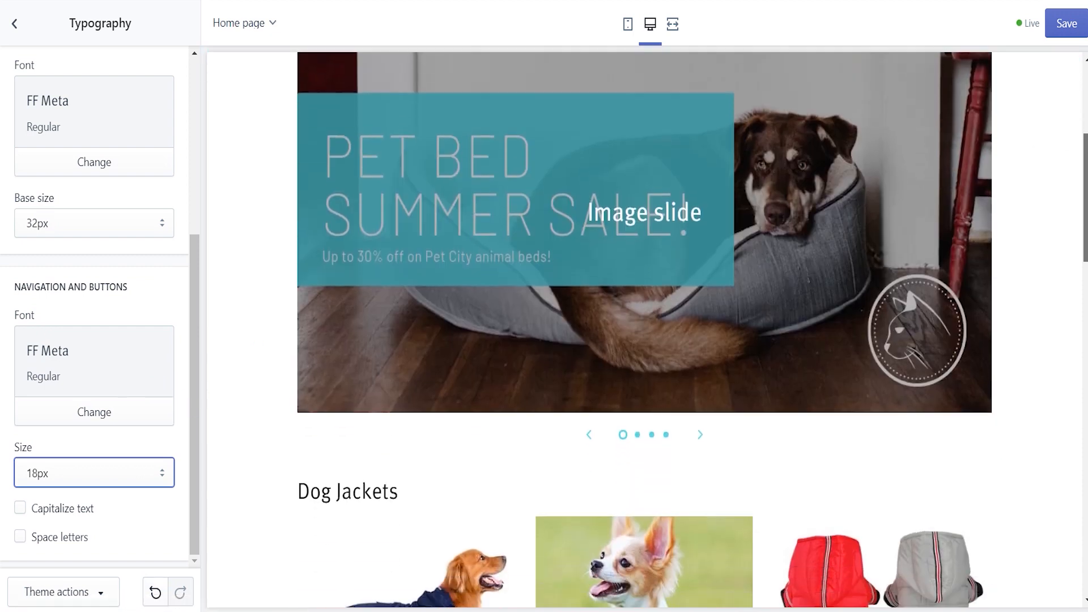
scroll(644, 328, up, 5)
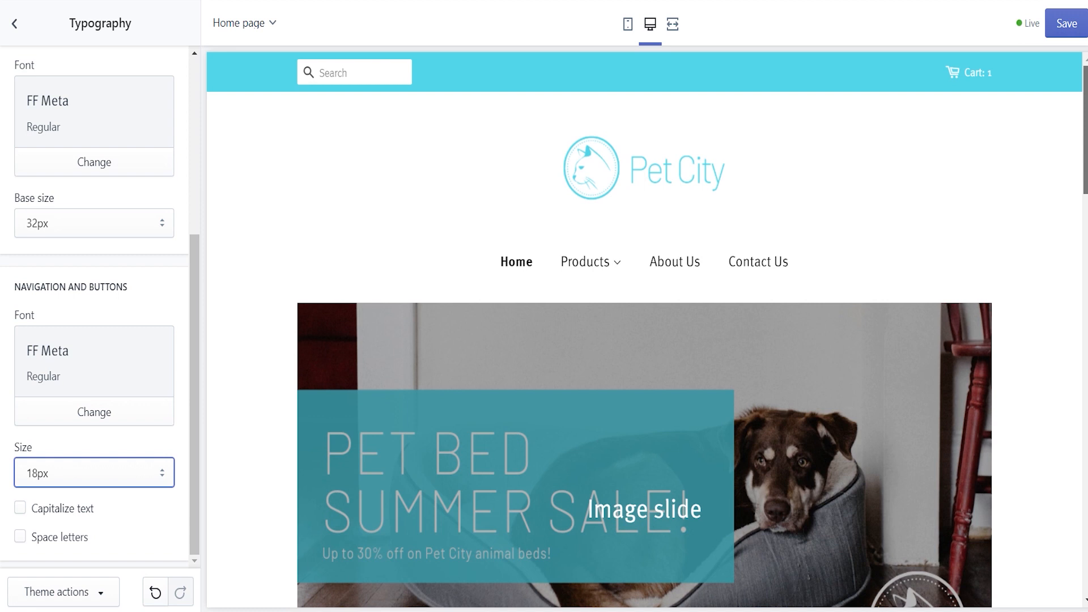
scroll(644, 329, down, 8)
scroll(645, 328, up, 7)
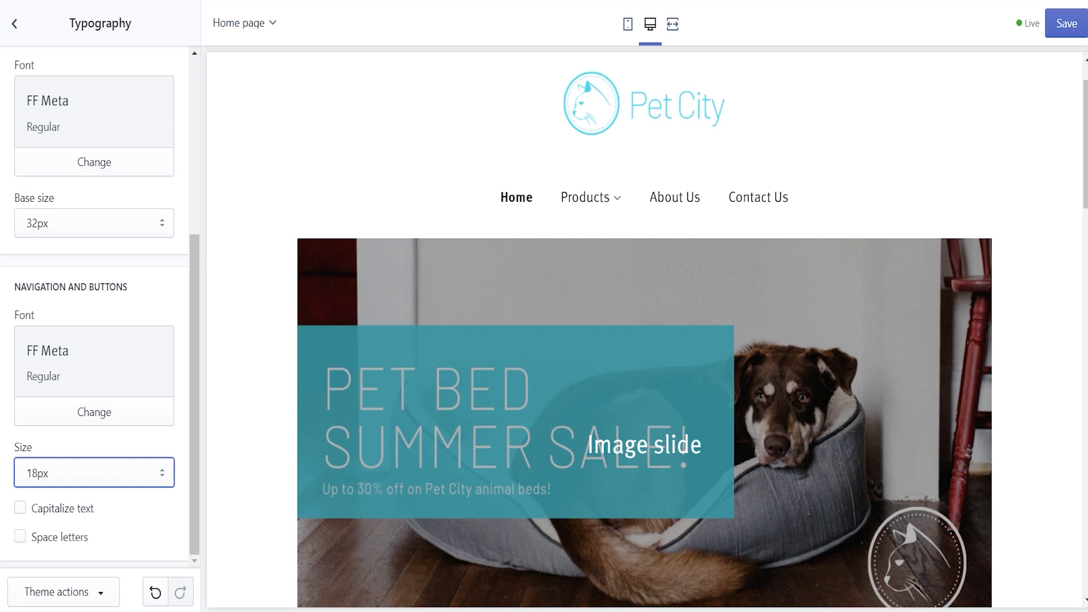
drag(1085, 132, 1085, 114)
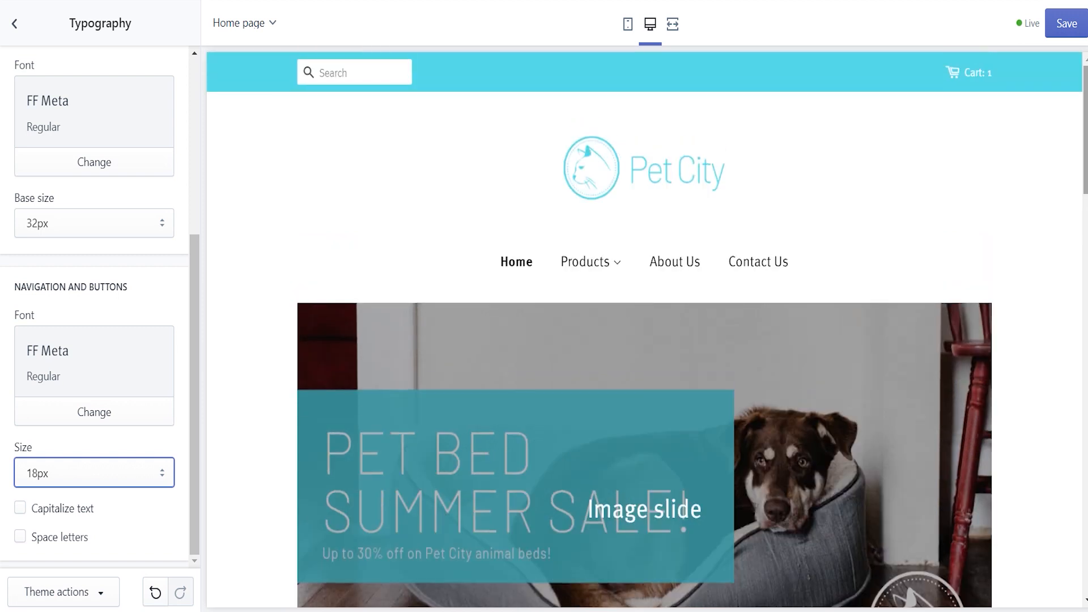
click(1076, 22)
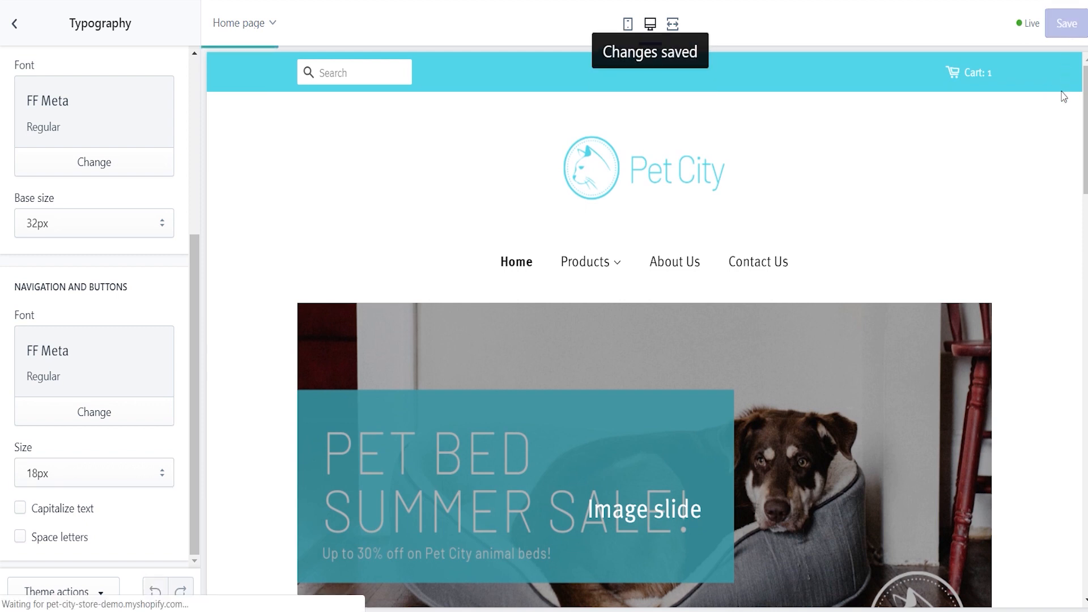
Step: Examine the home page preview from the header to the footer and look through the slideshow's slides
drag(1085, 113, 1086, 213)
drag(1085, 249, 1085, 408)
scroll(645, 328, down, 5)
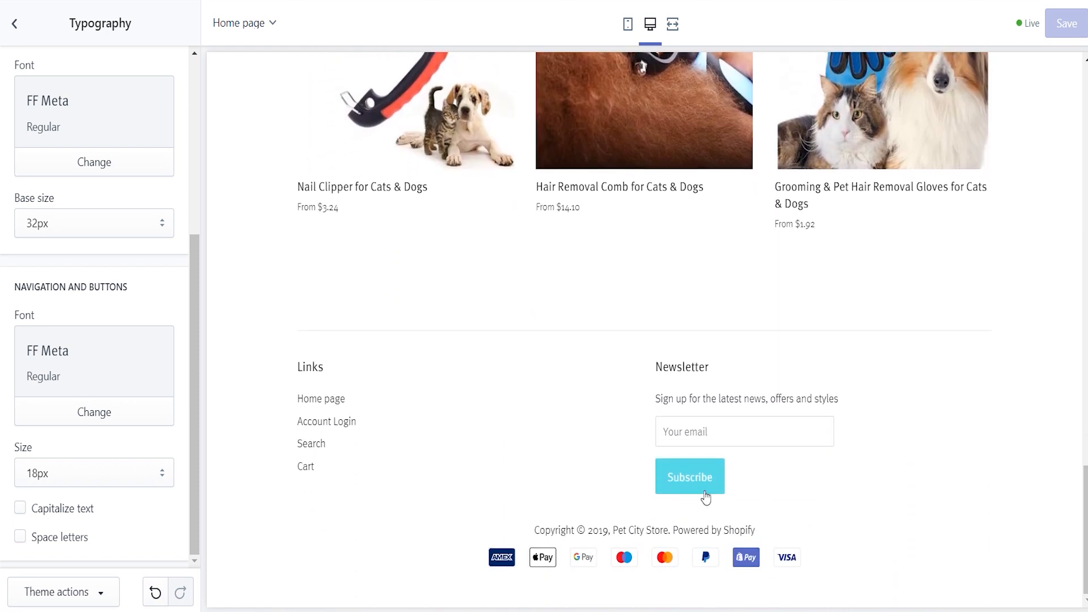
drag(1077, 529, 1078, 292)
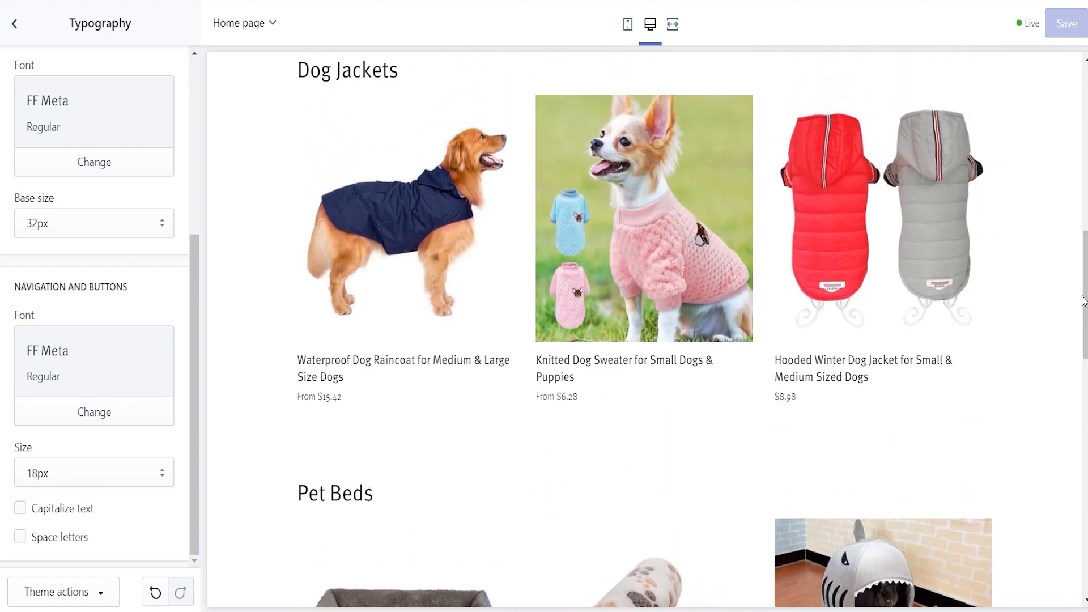
drag(1083, 239, 1084, 165)
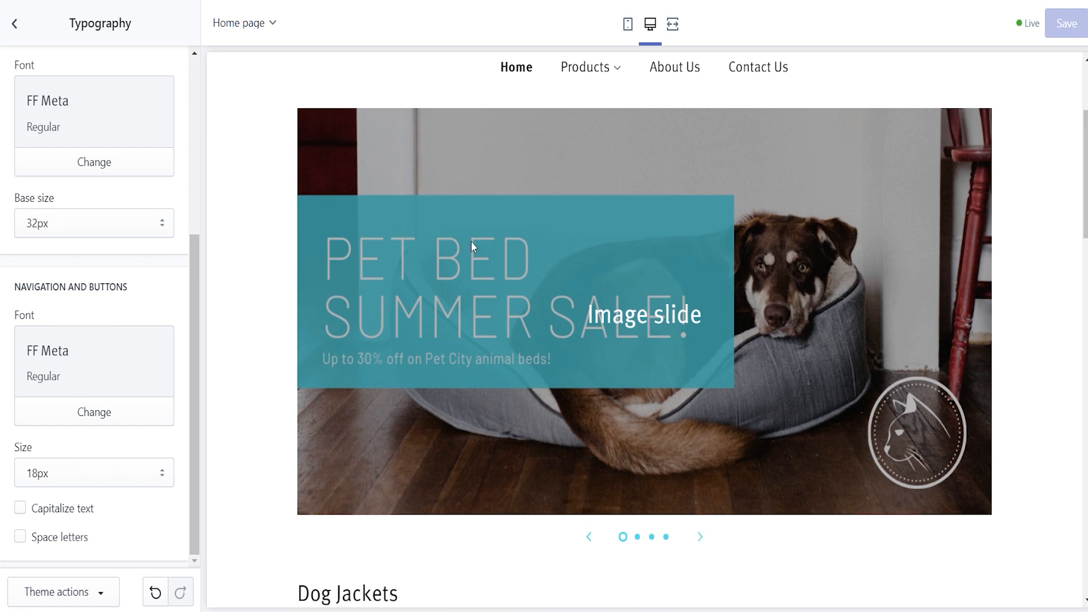
click(697, 536)
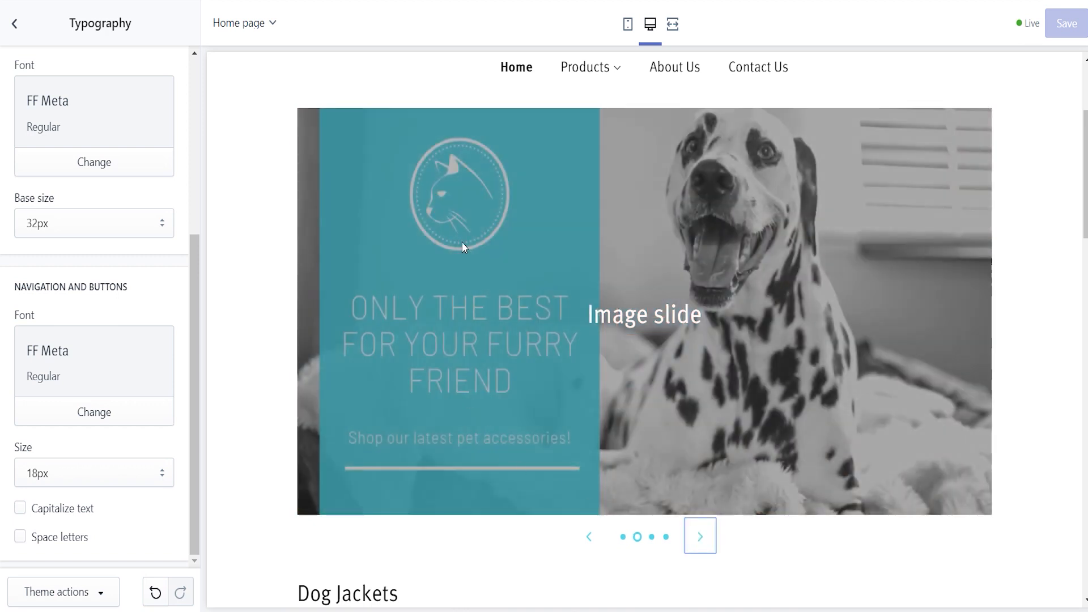
click(695, 540)
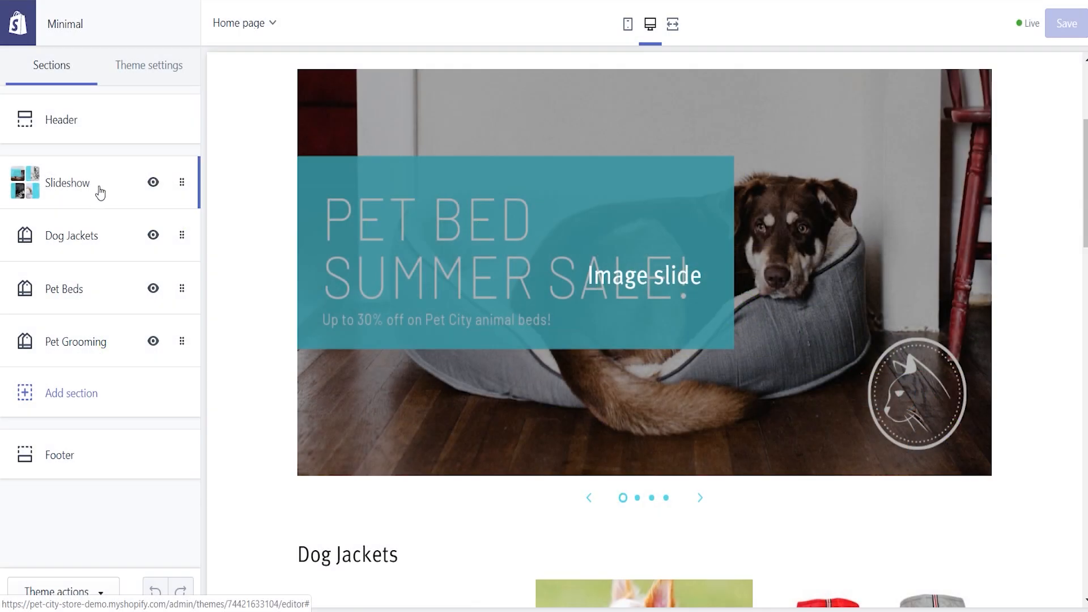
Step: Remove the "Image slide" heading from the slideshow's first slide, the pet bed summer sale image
click(80, 187)
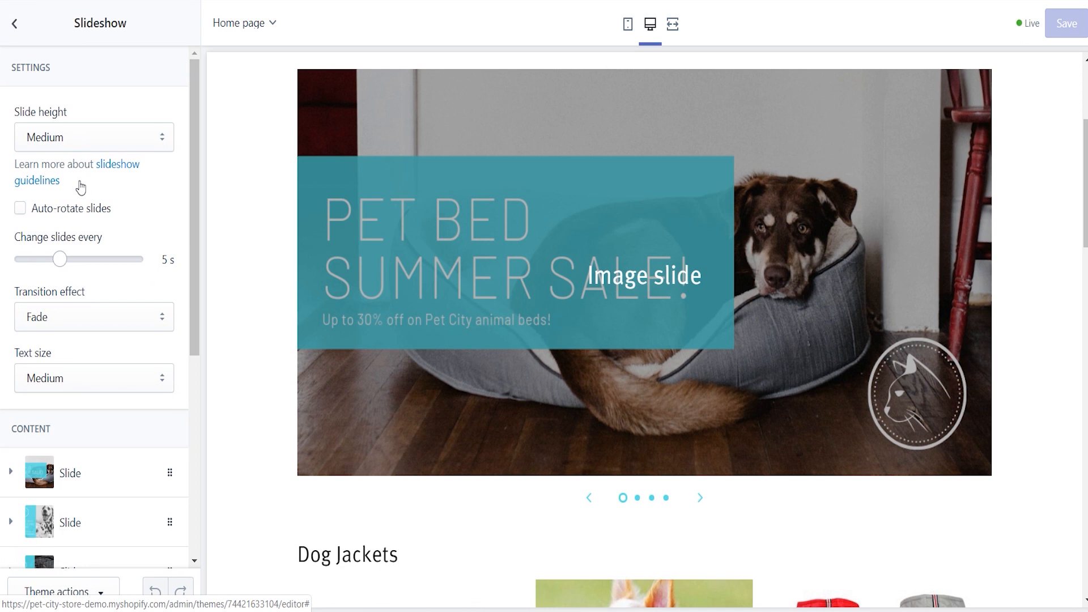
drag(199, 107, 178, 265)
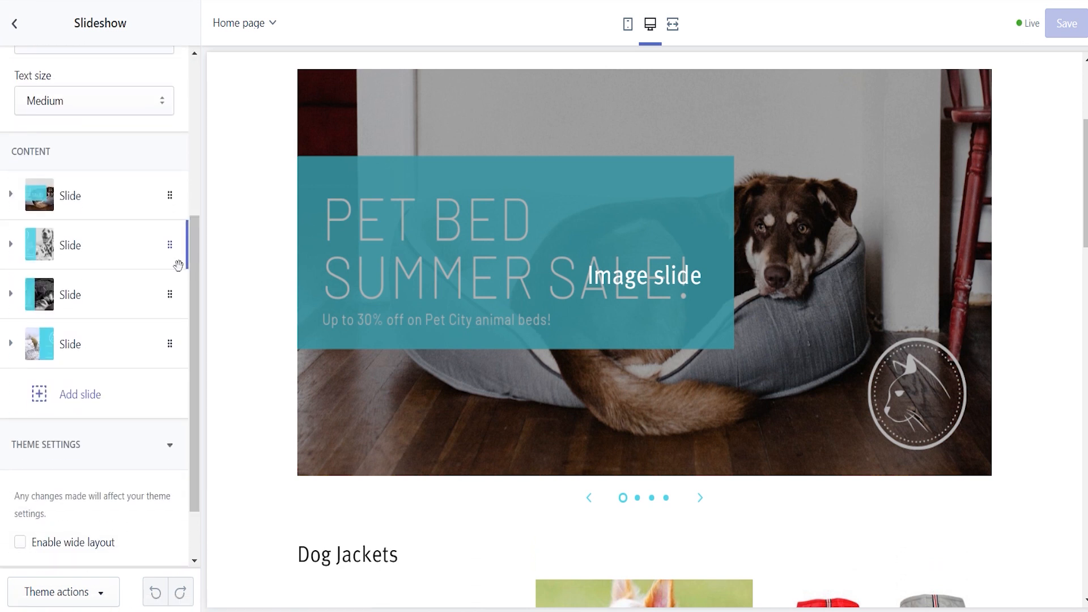
click(81, 208)
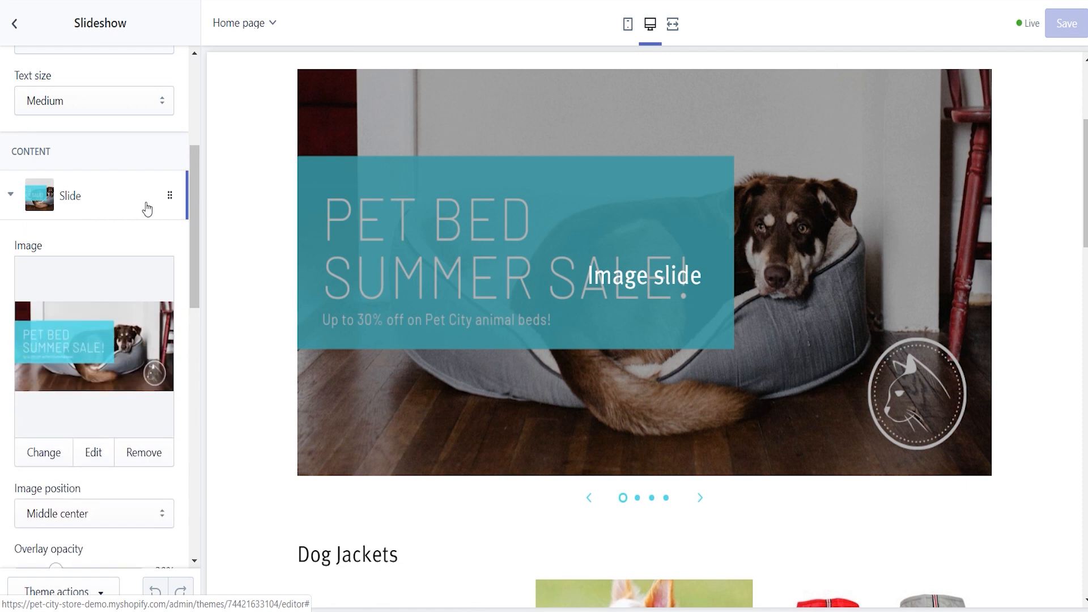
drag(197, 241, 189, 378)
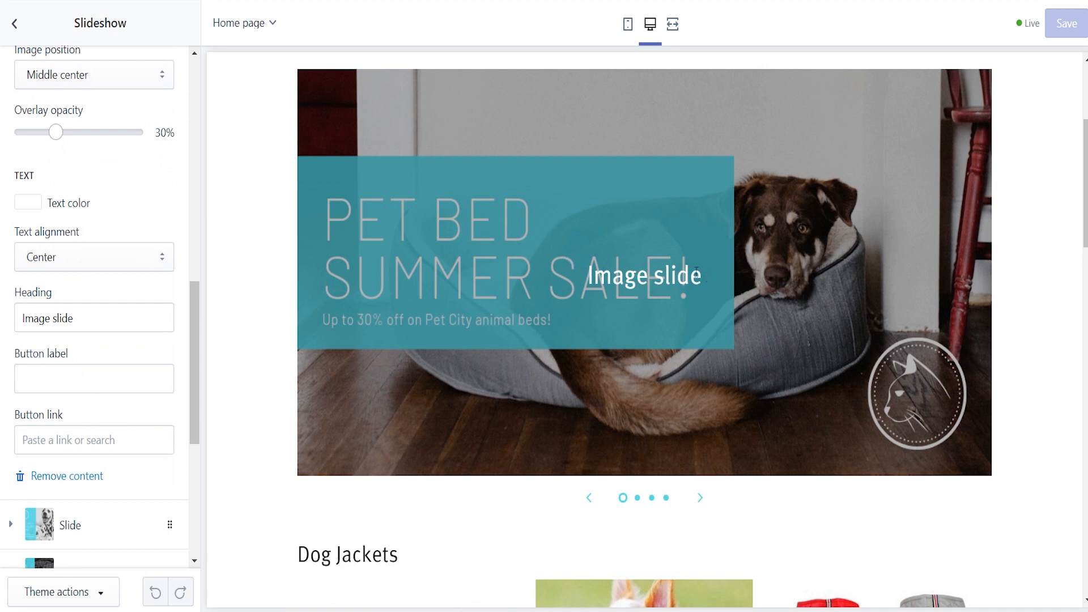
click(124, 319)
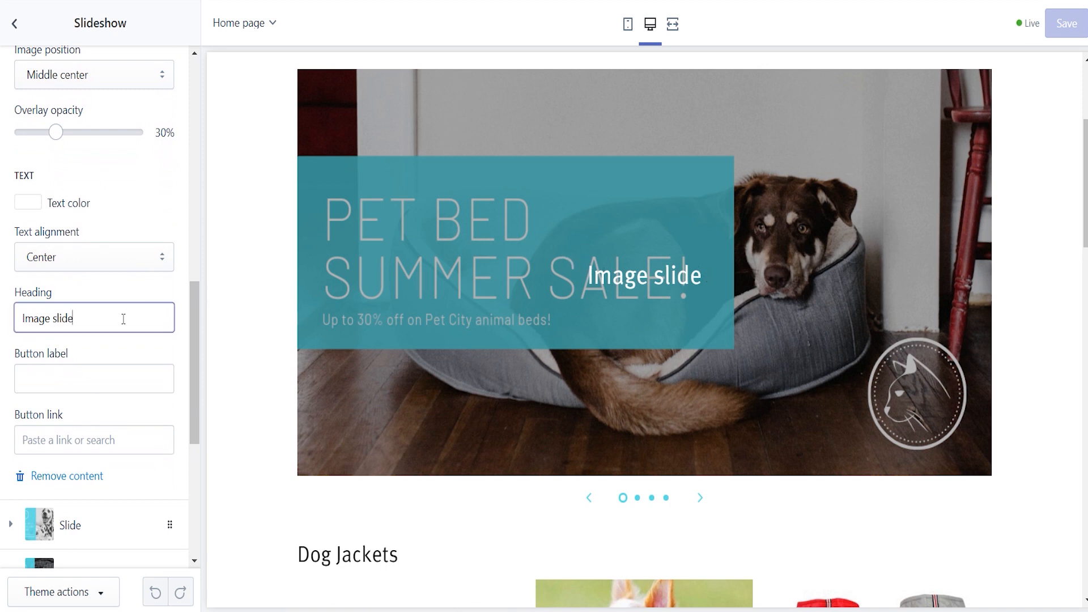
drag(123, 319, 20, 317)
key(BackSpace)
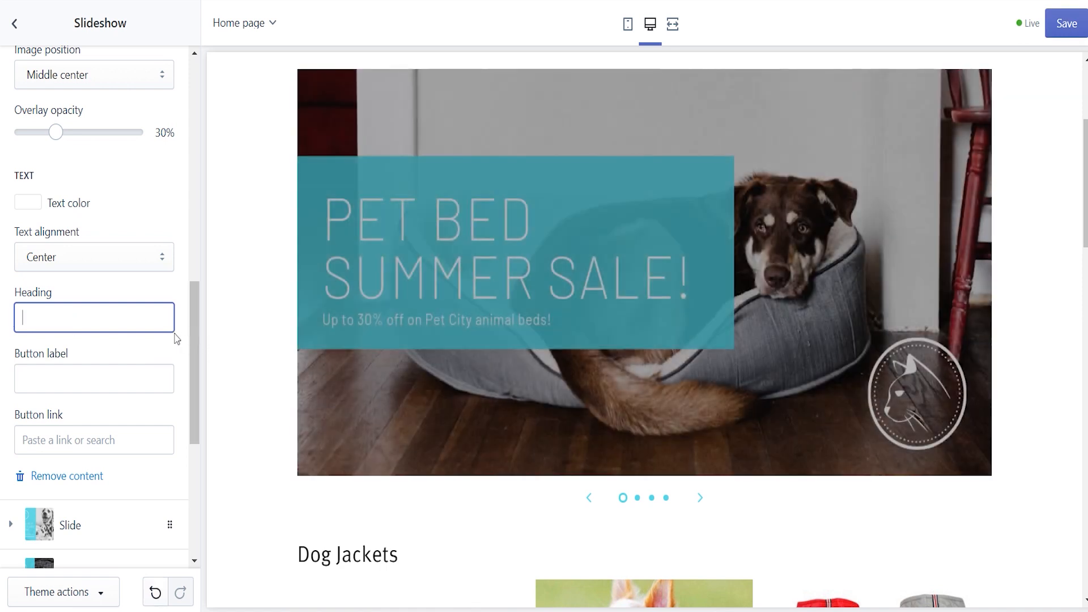
Step: Remove the "Image slide" heading from the second slide, the Dalmatian image
scroll(119, 320, down, 5)
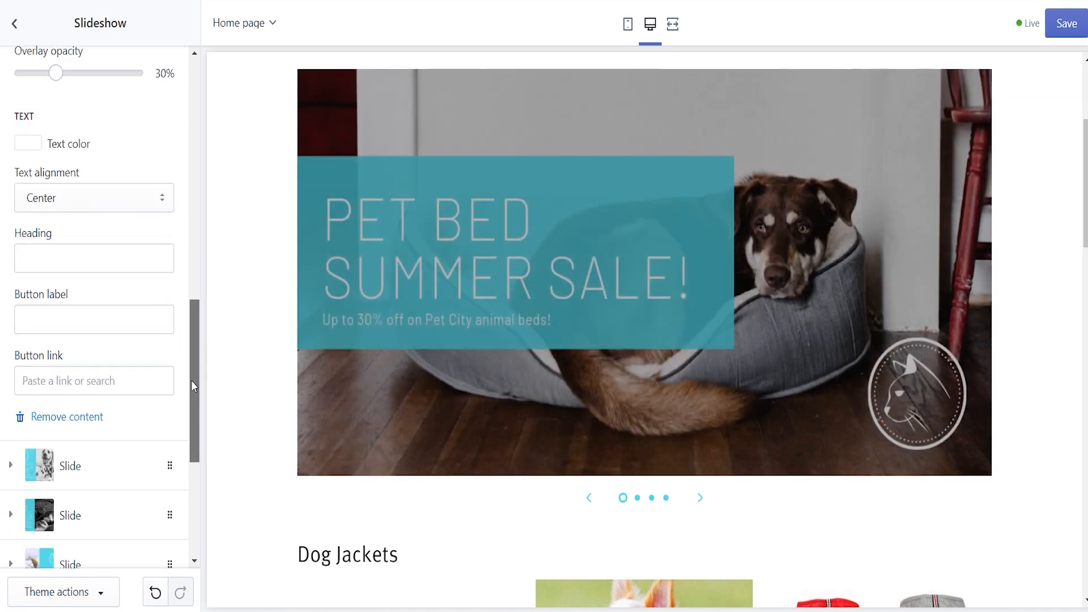
click(85, 290)
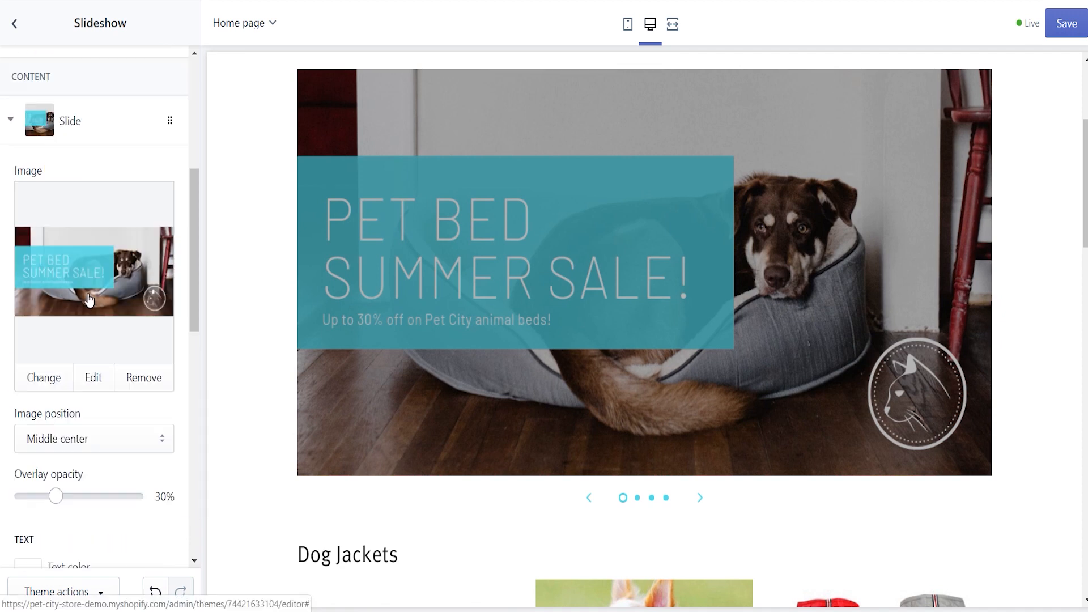
drag(192, 279, 189, 442)
click(25, 385)
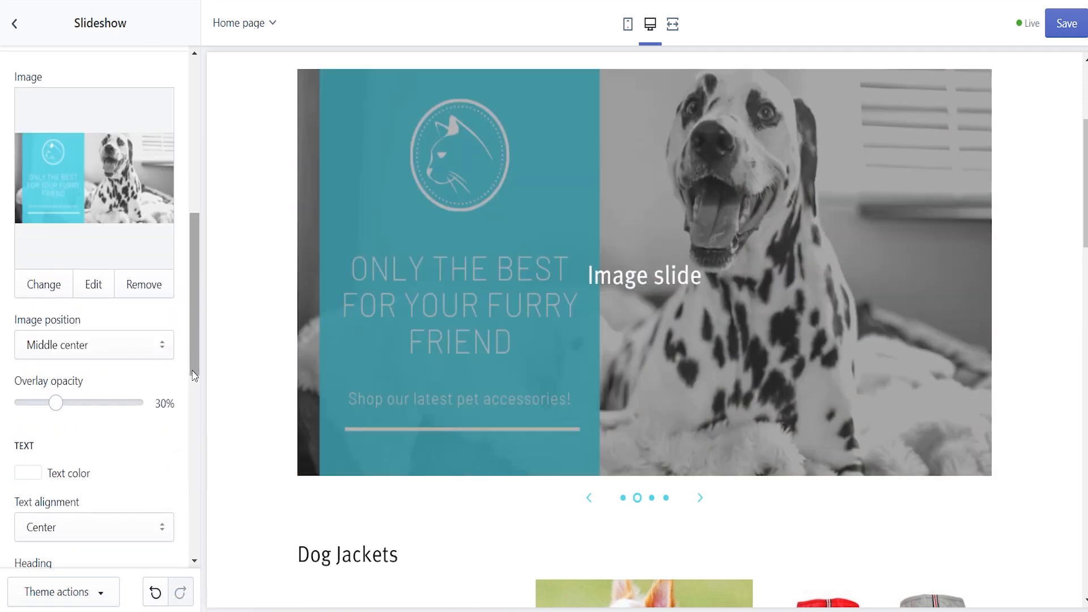
scroll(127, 396, down, 5)
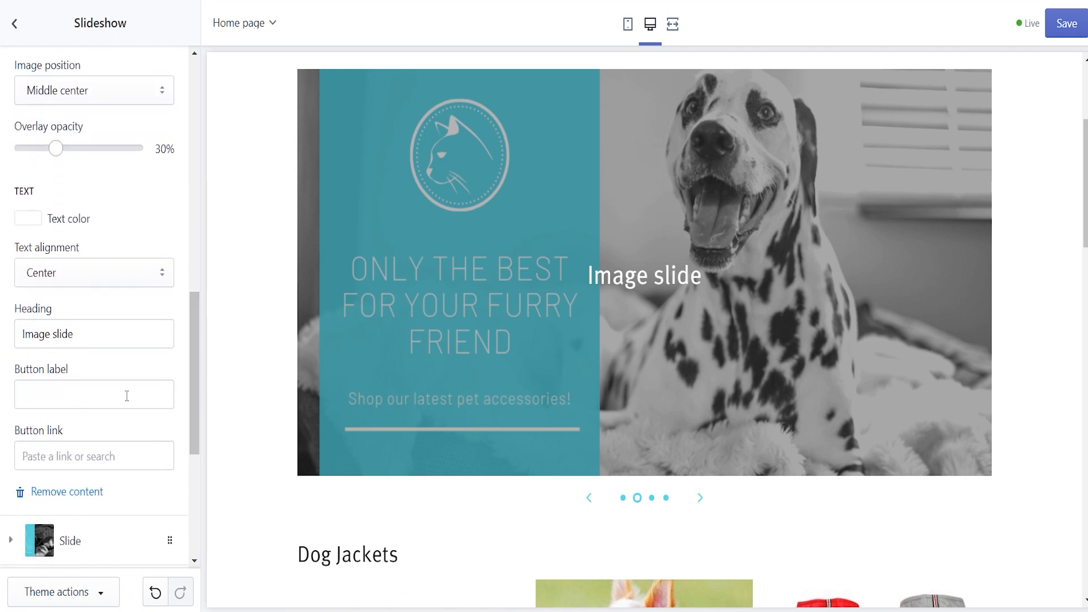
drag(108, 333, 2, 332)
key(BackSpace)
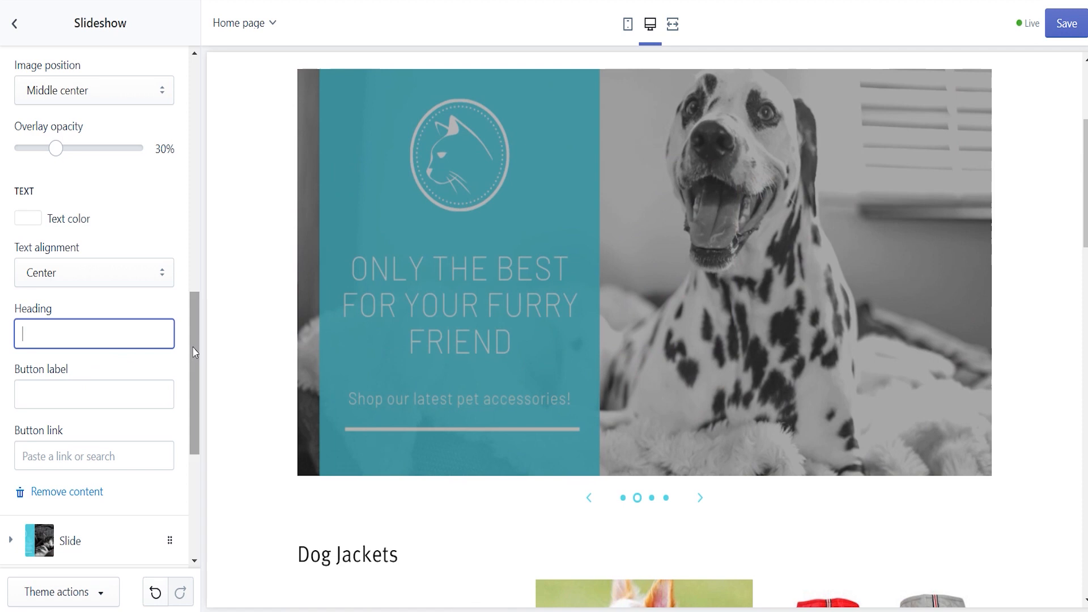
Step: Remove the "Image slide" heading from the third slide, the "Comfort is king" image
drag(195, 356, 194, 424)
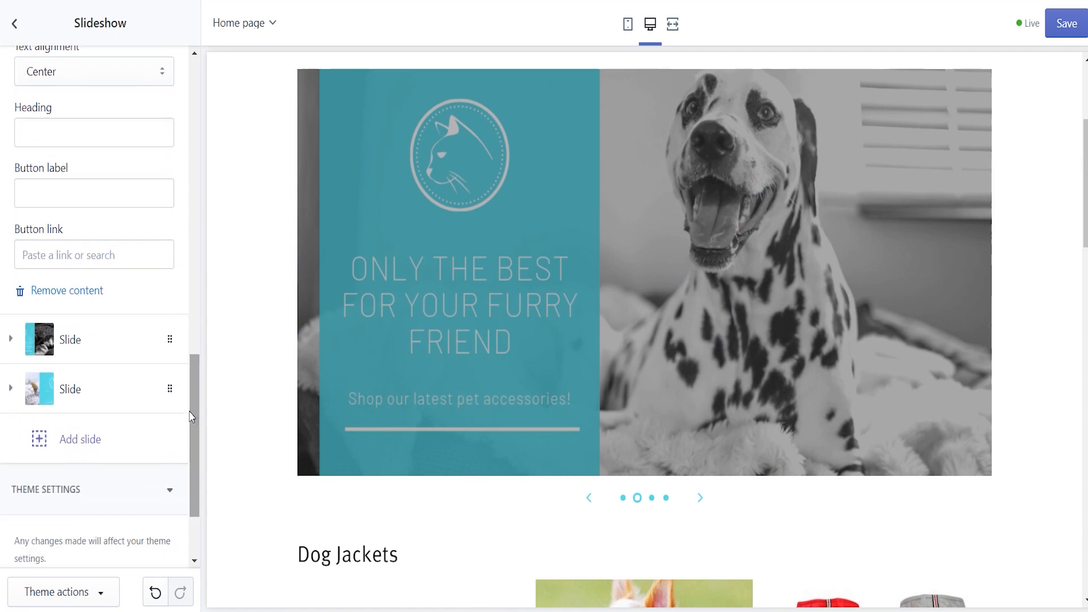
click(72, 356)
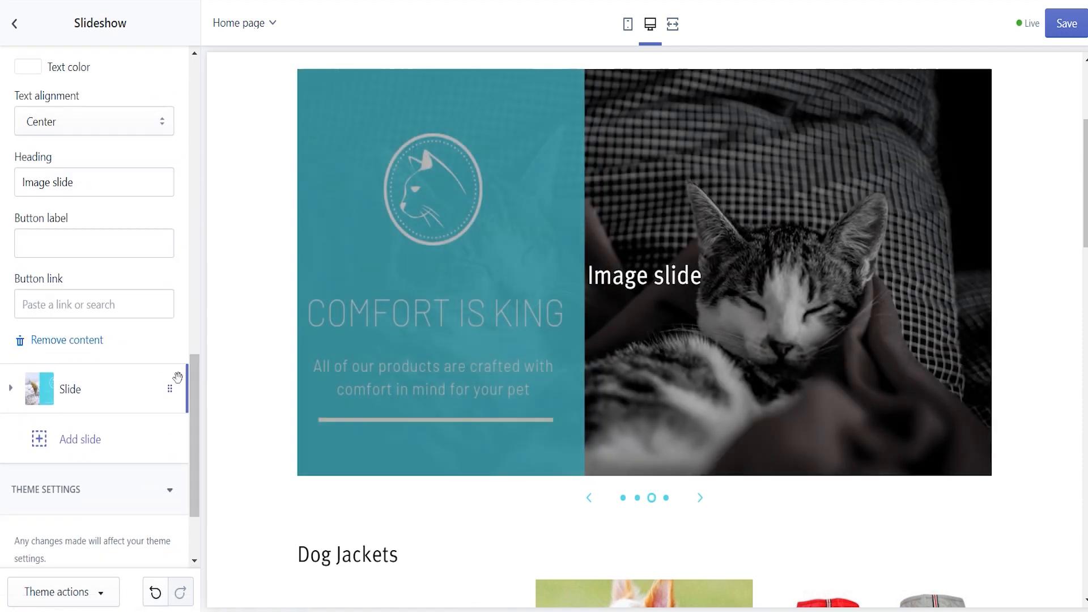
drag(103, 173, 8, 177)
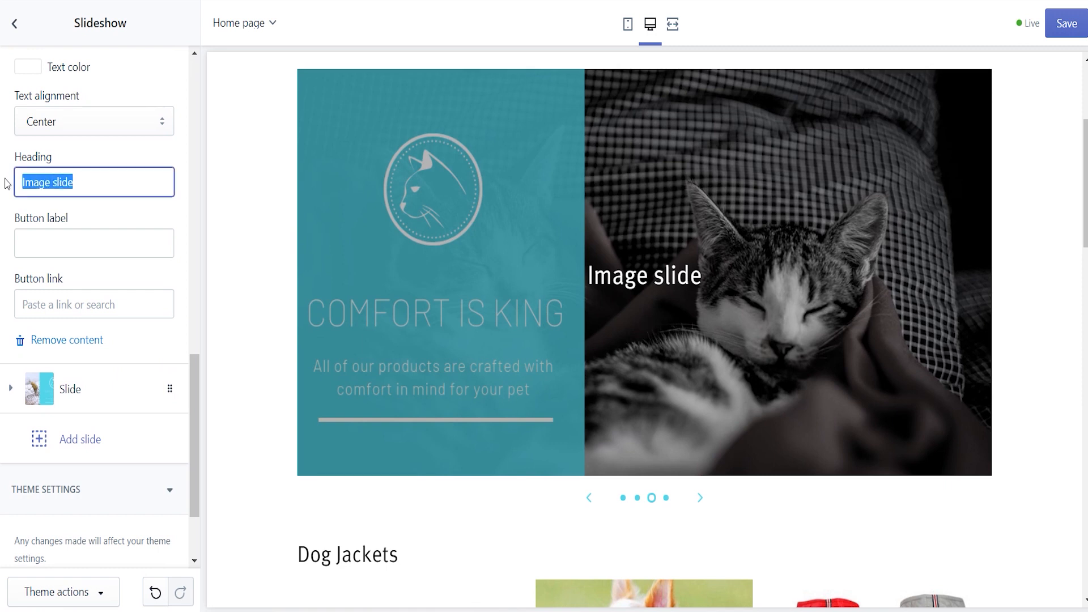
key(BackSpace)
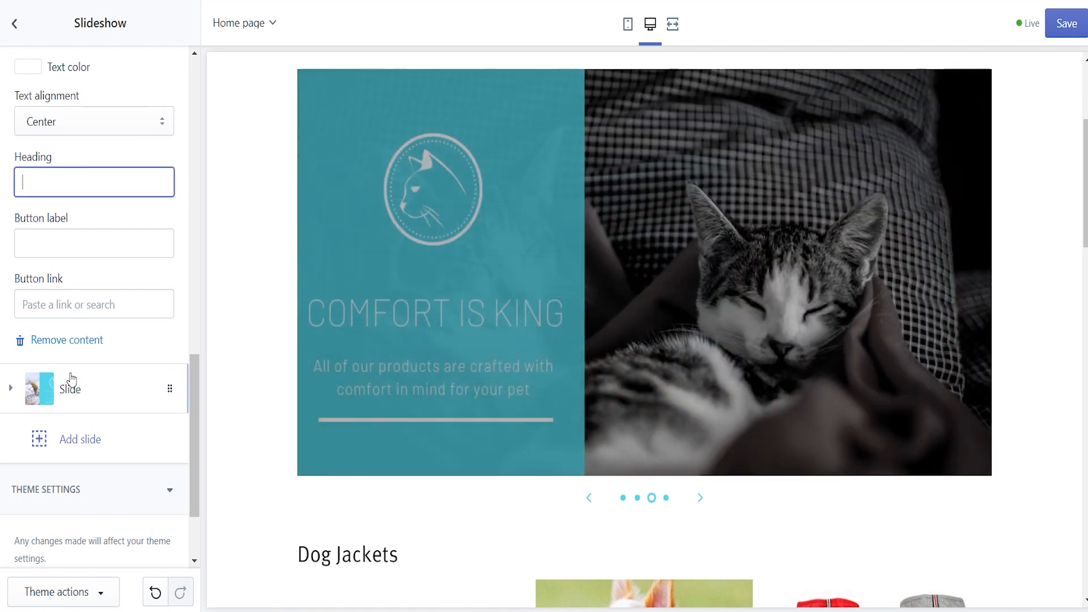
Step: Remove the "Image slide" heading from the fourth slide, the "Shop our new fur pet beds" image
click(71, 385)
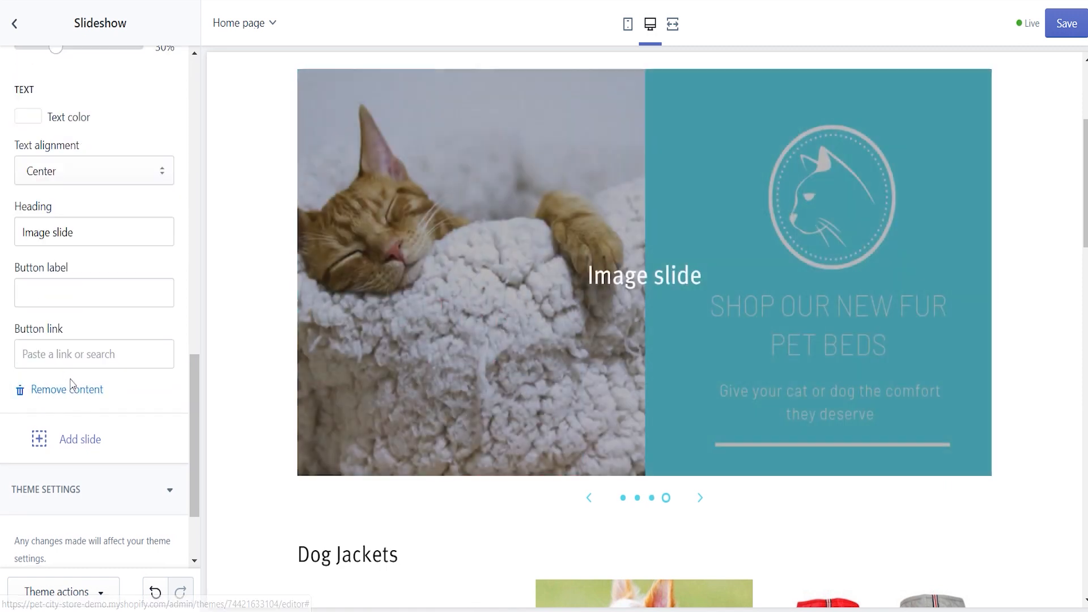
drag(101, 229, 0, 238)
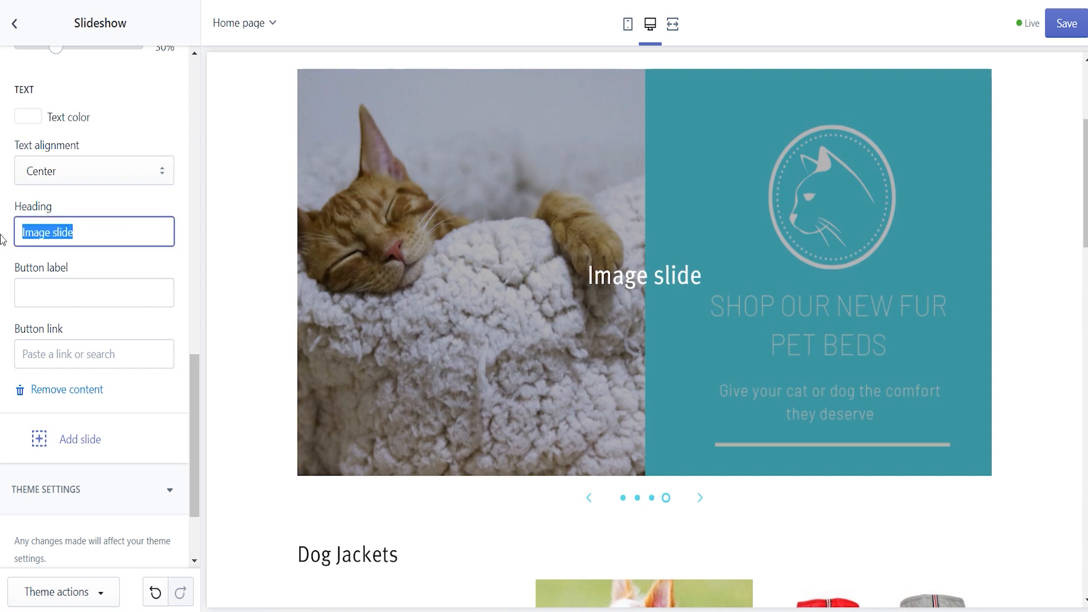
key(BackSpace)
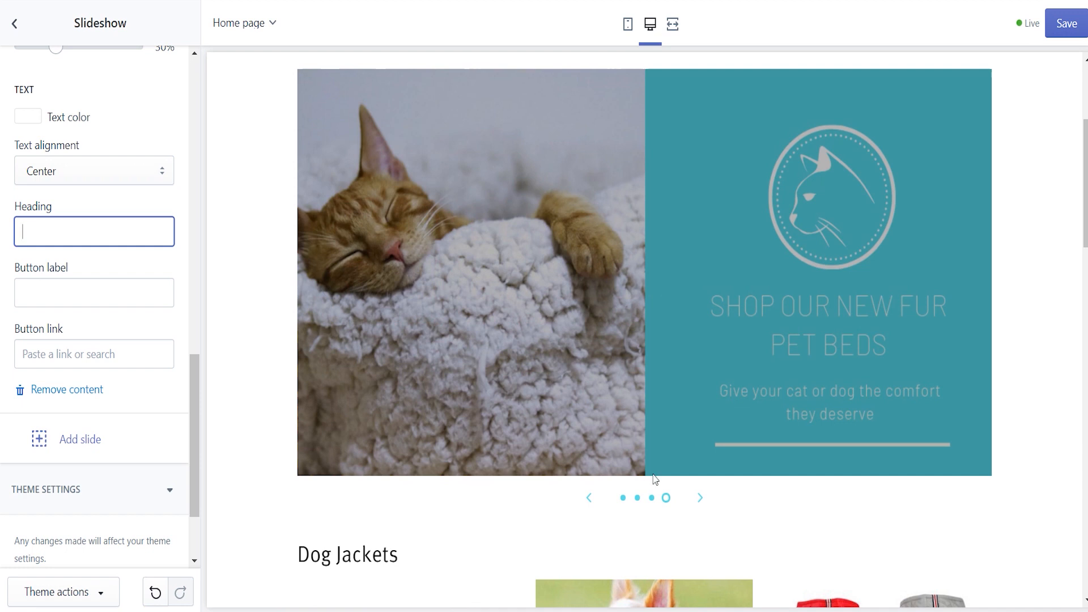
Step: Look through all the slides in the home page preview and save the slideshow changes
click(702, 501)
click(702, 500)
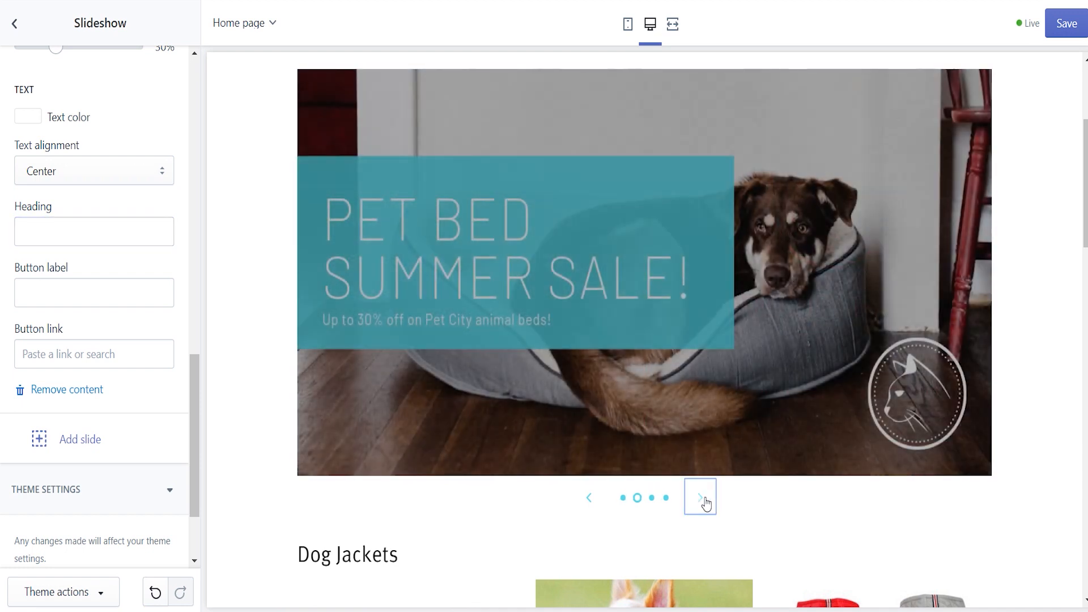
click(703, 501)
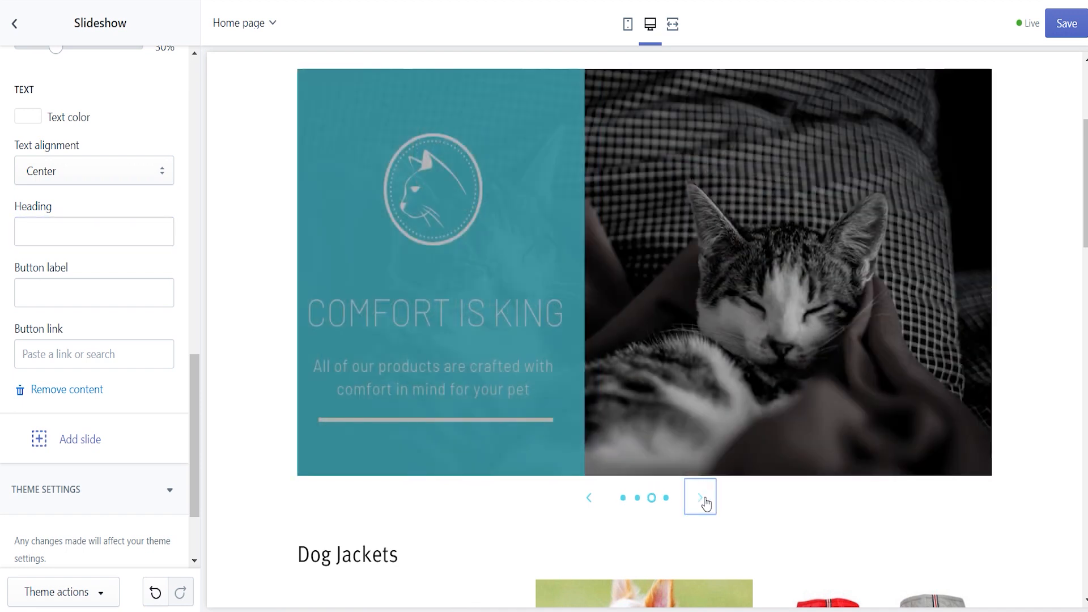
click(703, 501)
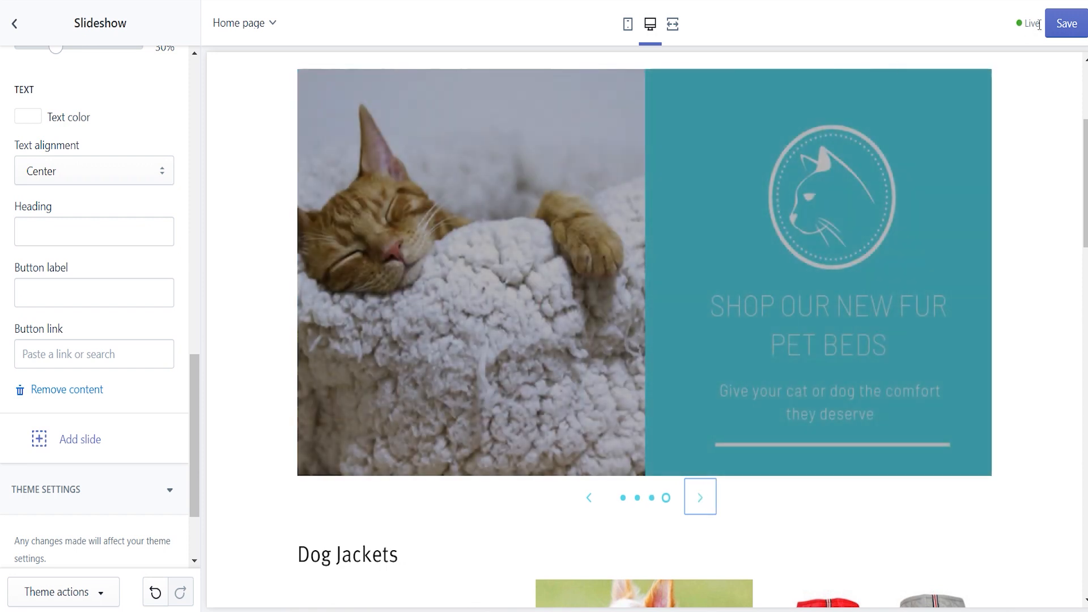
click(1054, 29)
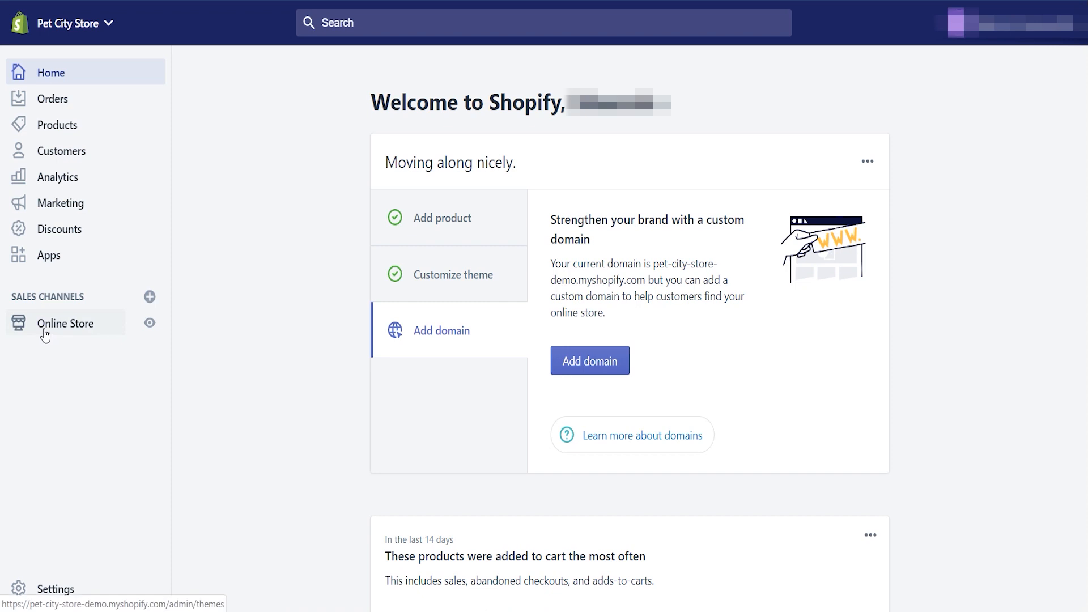
Step: Open the current Minimal theme for customization from the Online Store's themes
click(46, 336)
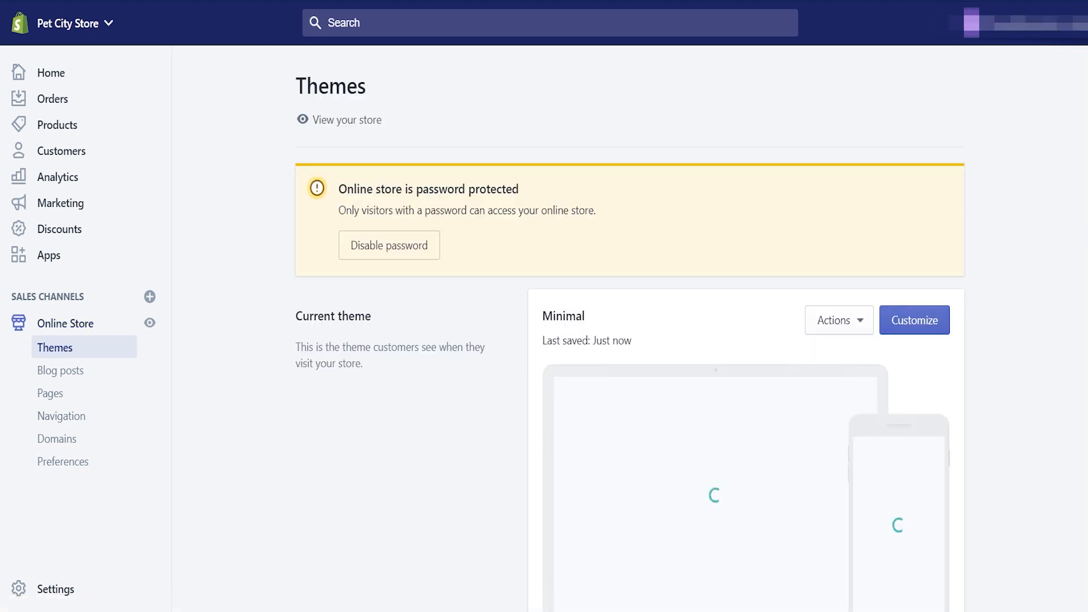
scroll(629, 329, down, 3)
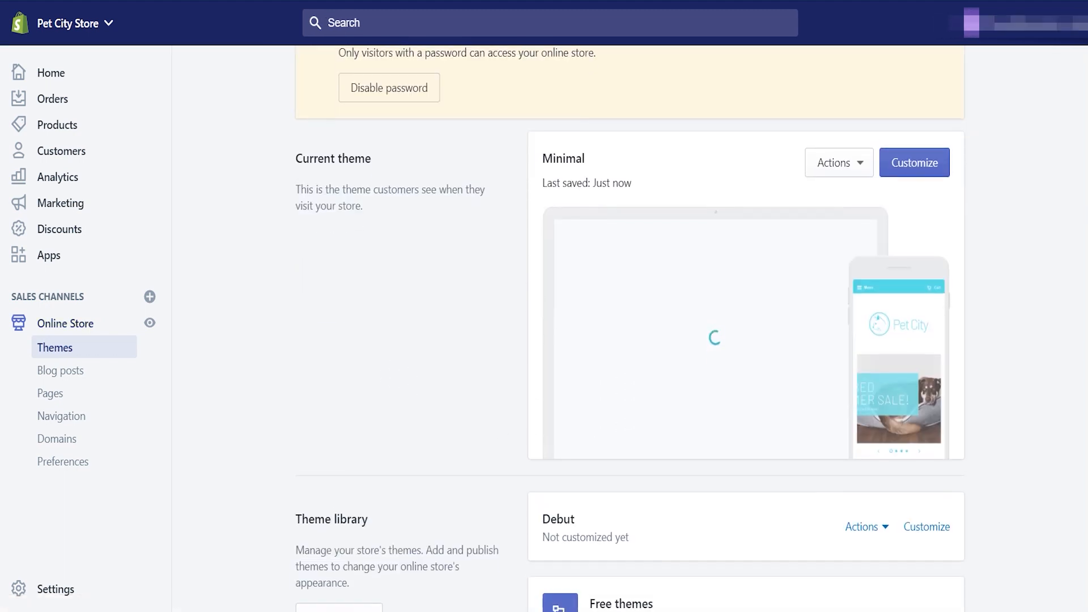
click(935, 170)
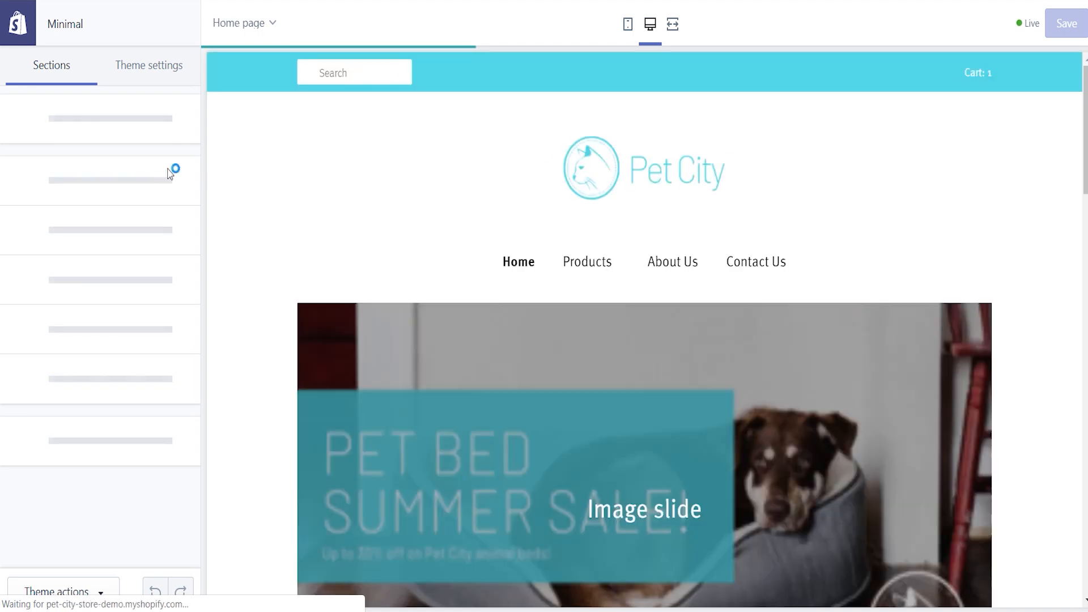
Step: Set the theme's favicon to the round turquoise cat logo on a white background from the image library
click(153, 72)
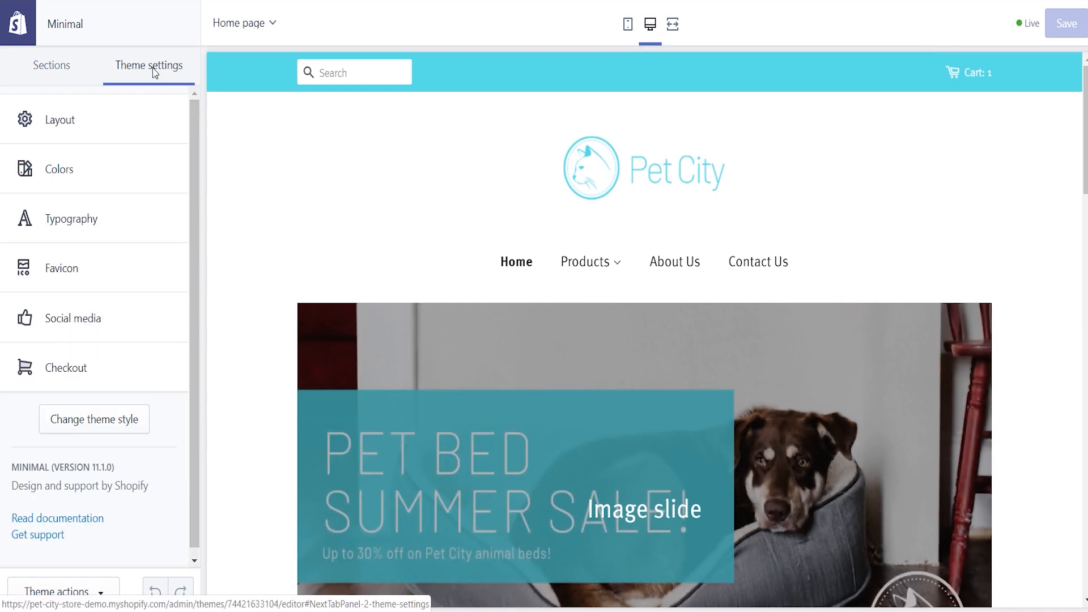
click(93, 269)
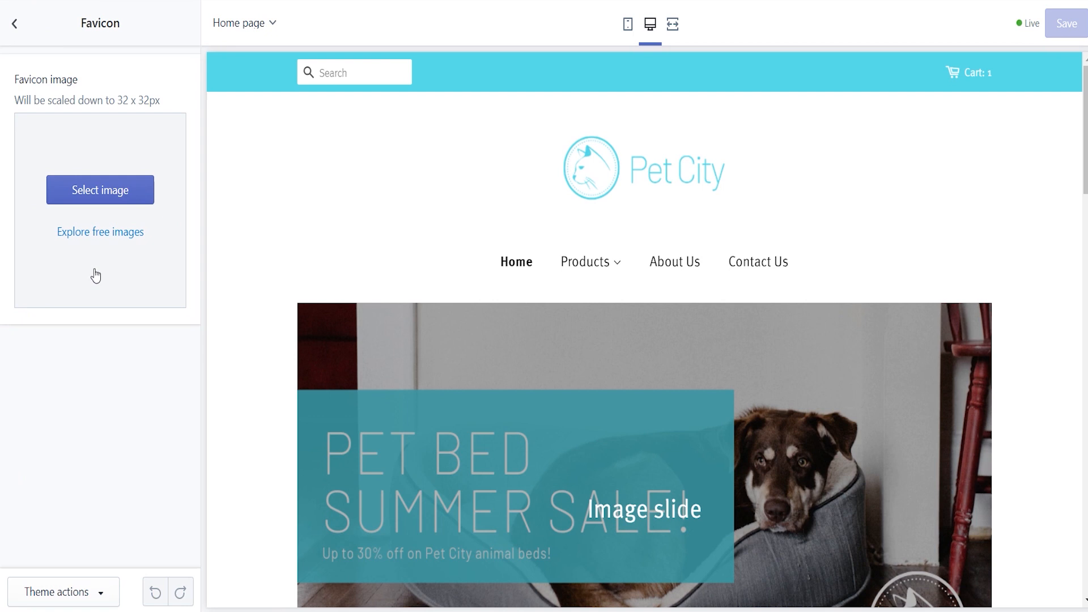
click(102, 198)
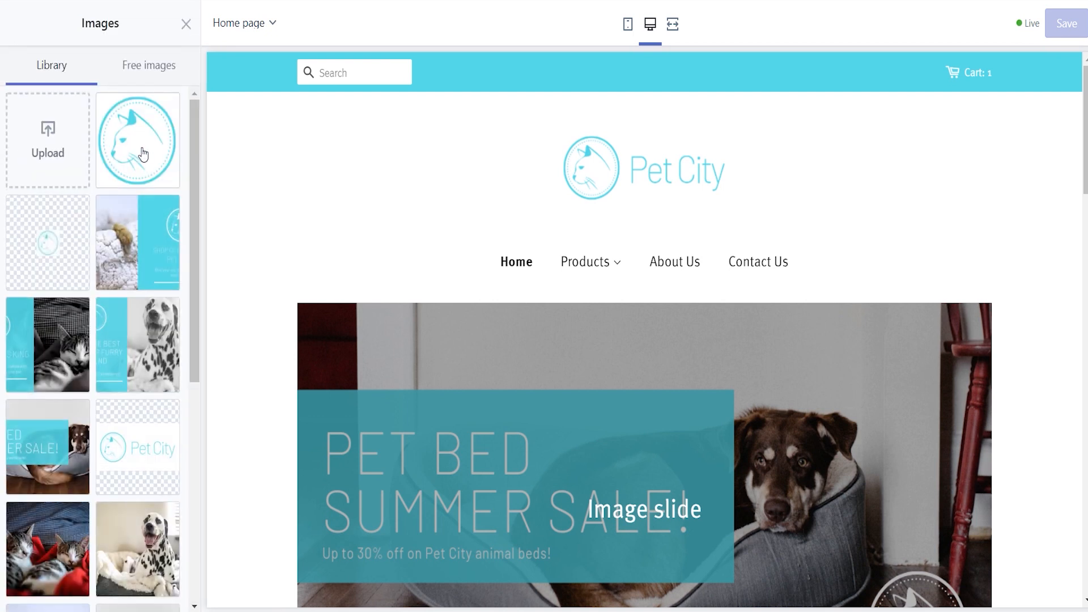
click(143, 153)
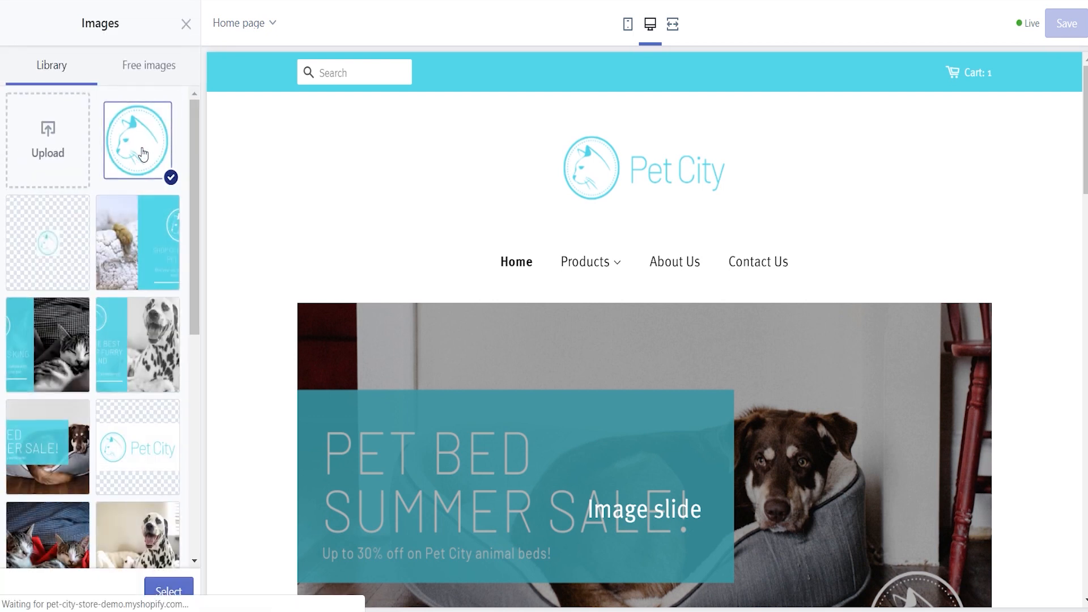
click(168, 591)
click(17, 23)
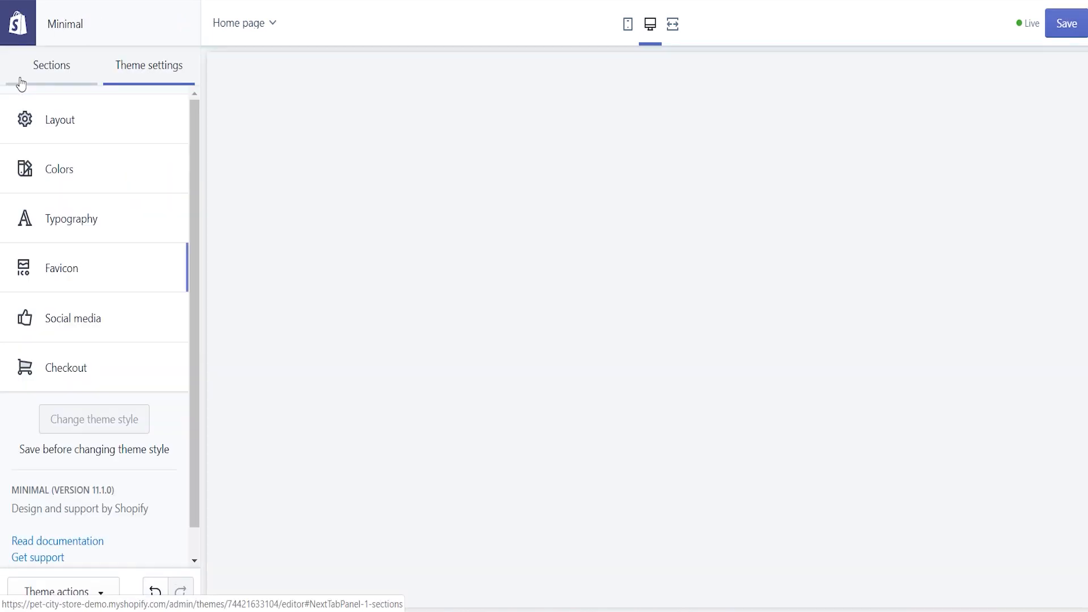
Step: Check the selected favicon image in the theme settings and save the theme
click(138, 270)
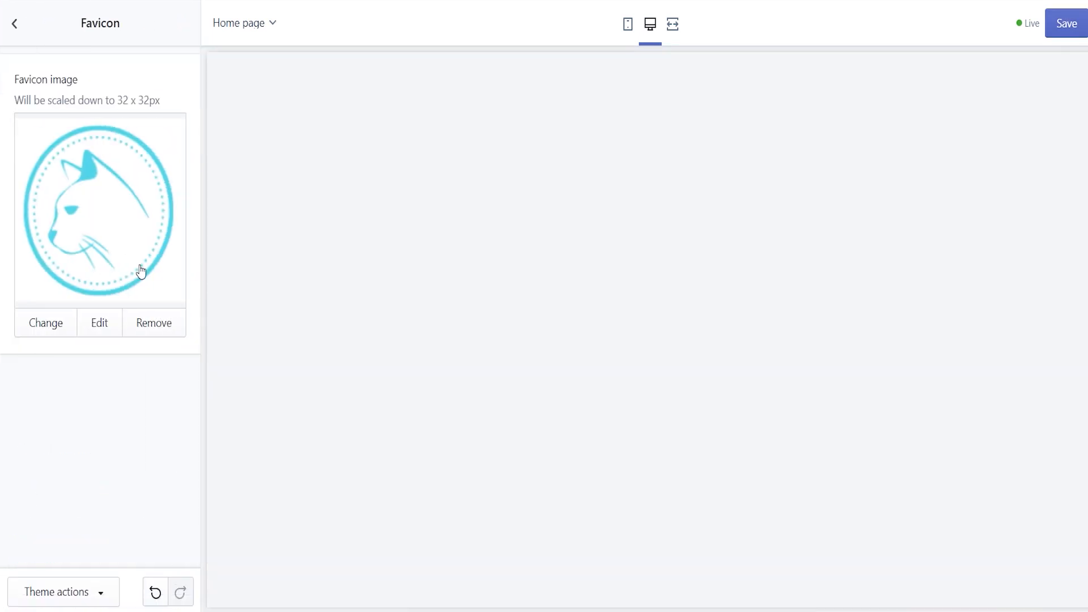
click(13, 25)
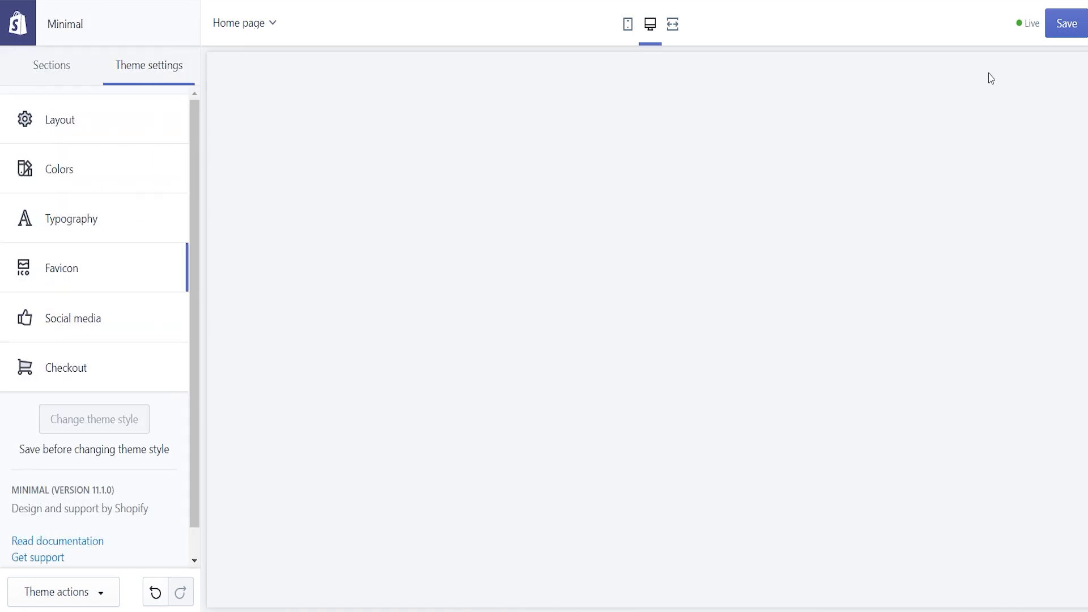
click(1062, 36)
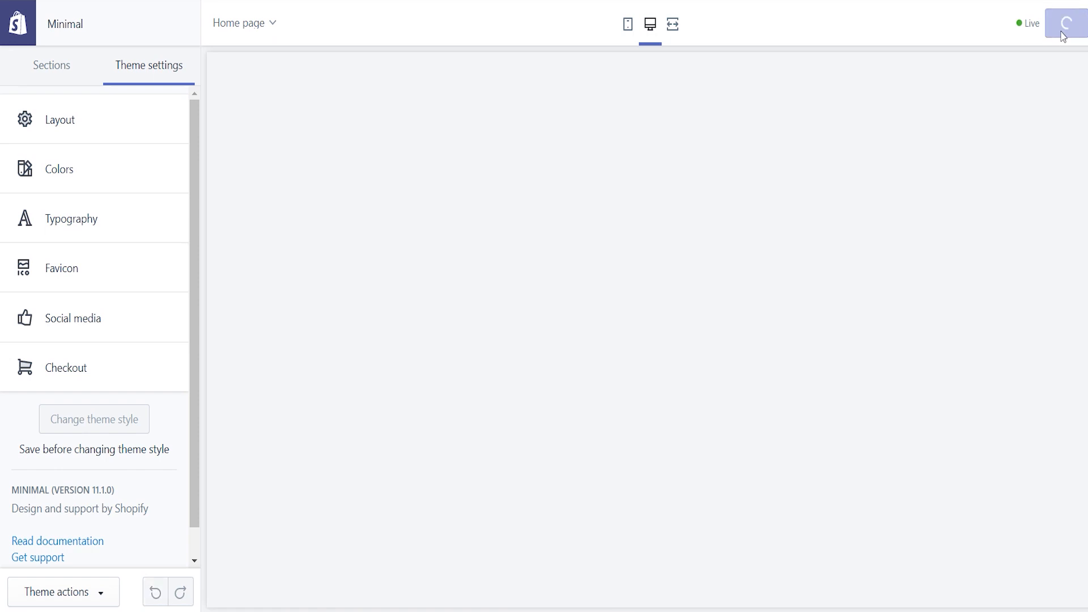